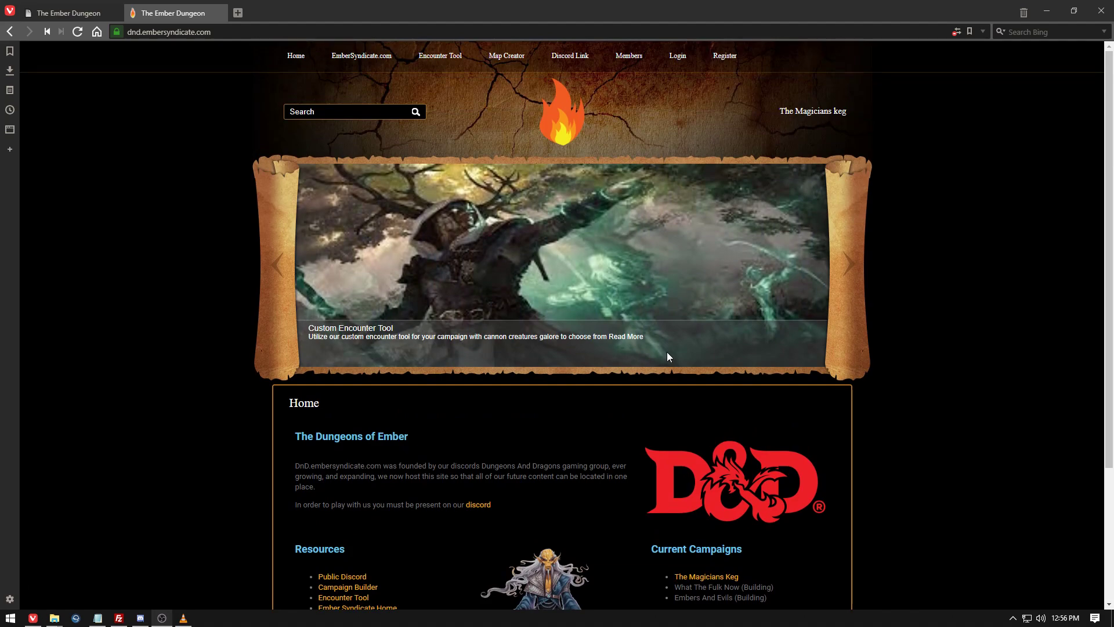
Open the login page of the Ember Dungeon site and log in with the prefilled account details.
scroll(644, 359, "down", 3)
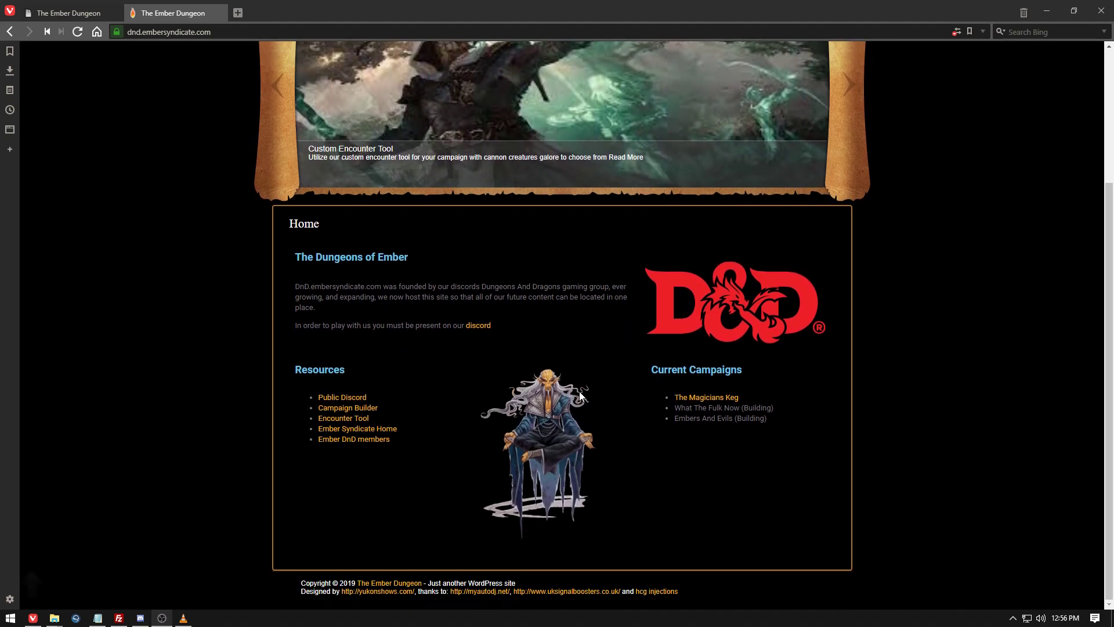
scroll(592, 389, "up", 3)
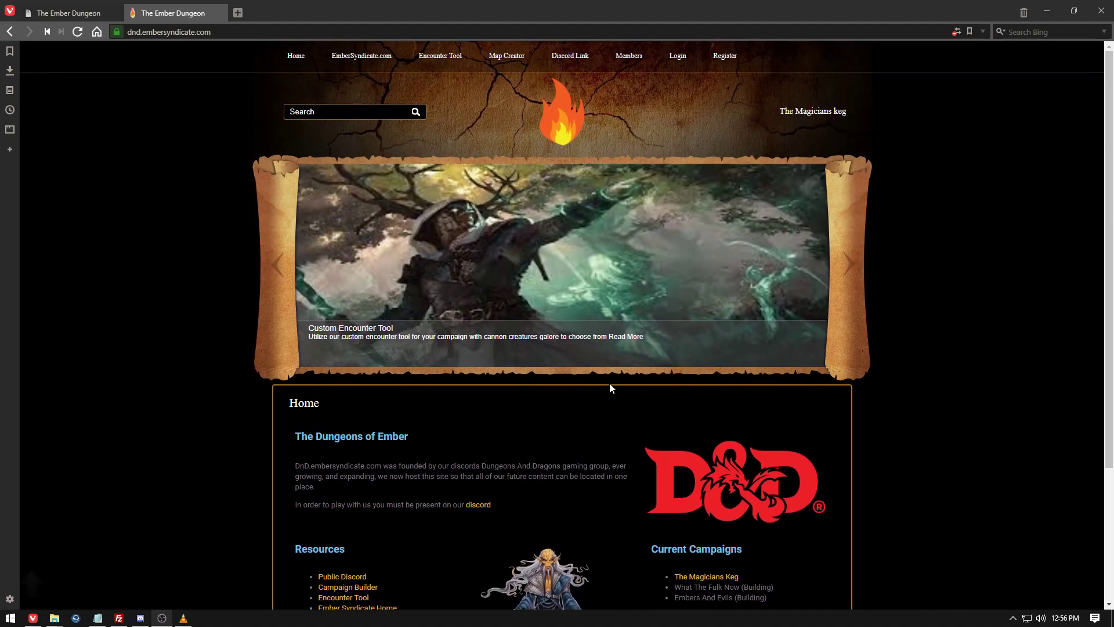
left_click(675, 57)
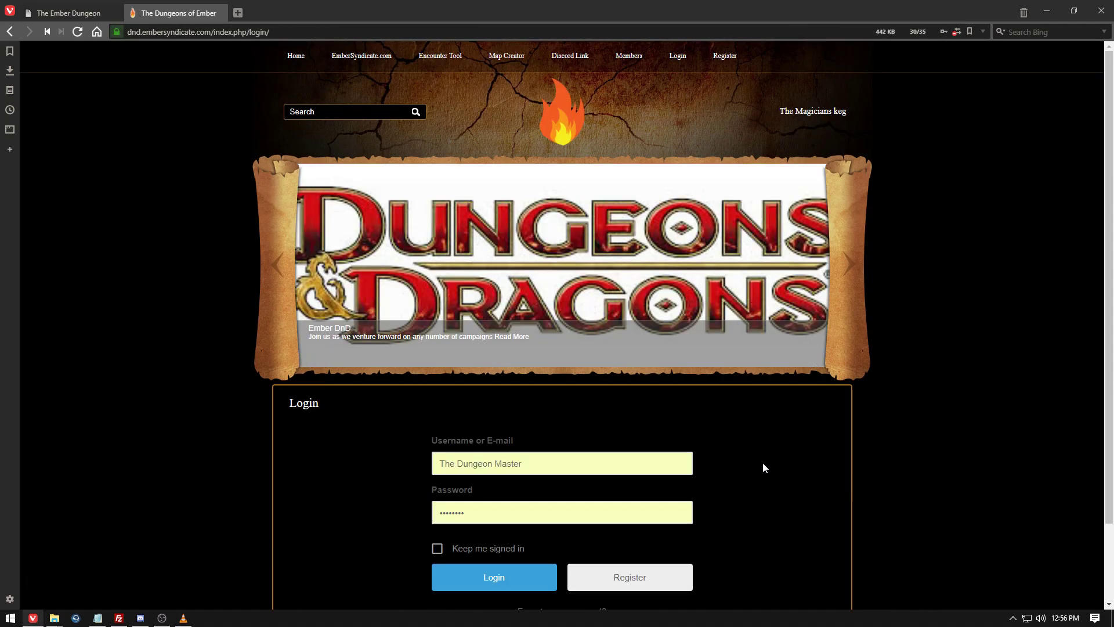
scroll(480, 552, "down", 2)
left_click(510, 495)
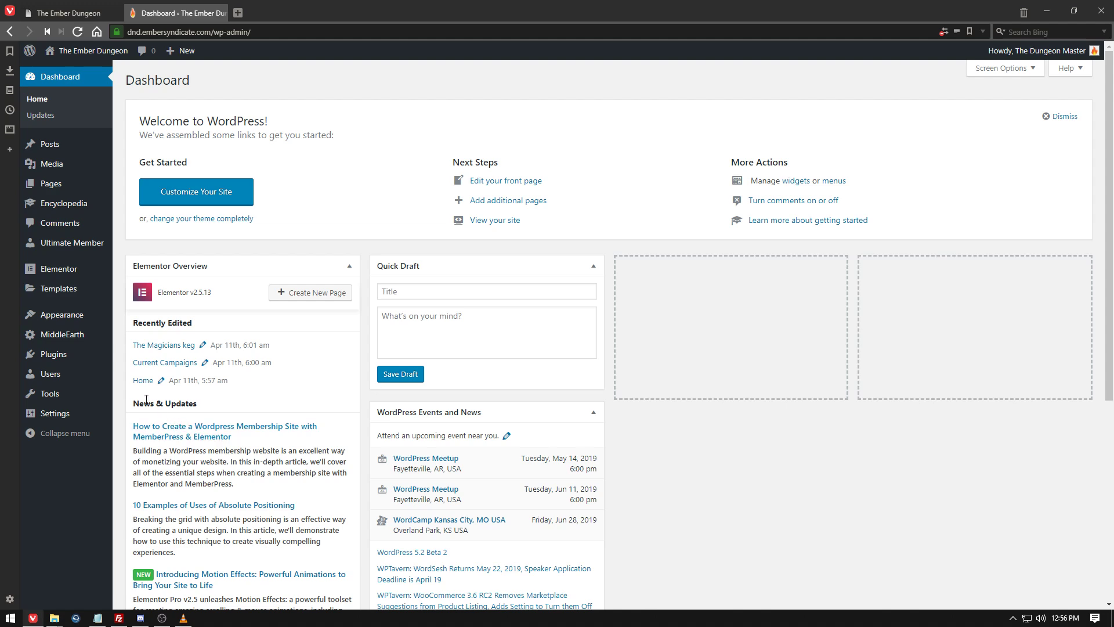
Look through the Encyclopedia entries, the Ultimate Member dashboard and forms, and the Elementor settings.
left_click(71, 210)
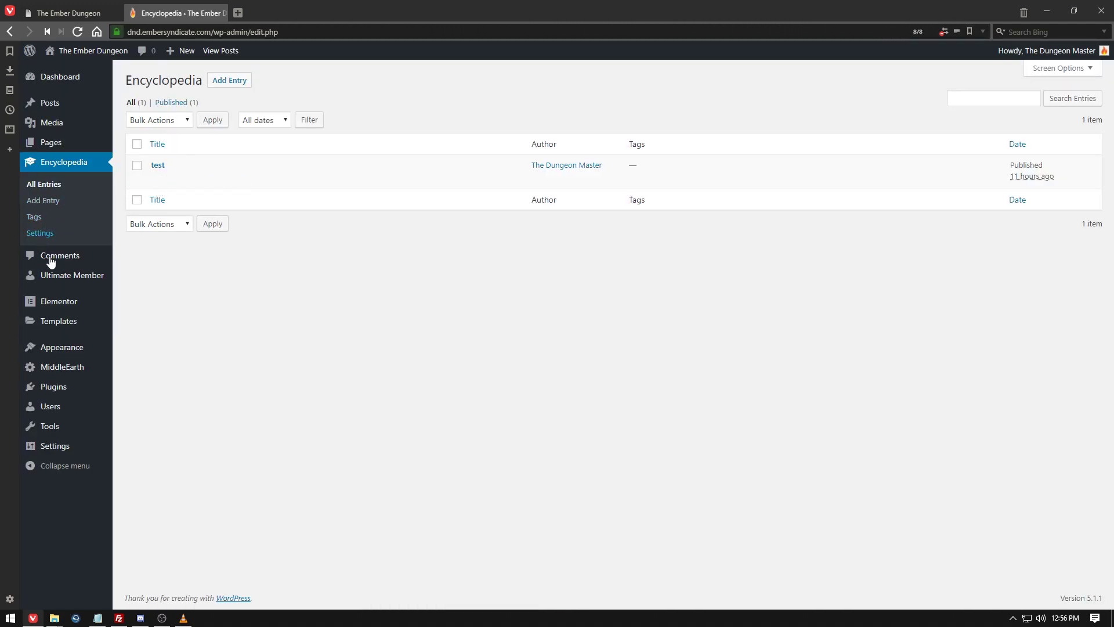
mouse_move(51, 276)
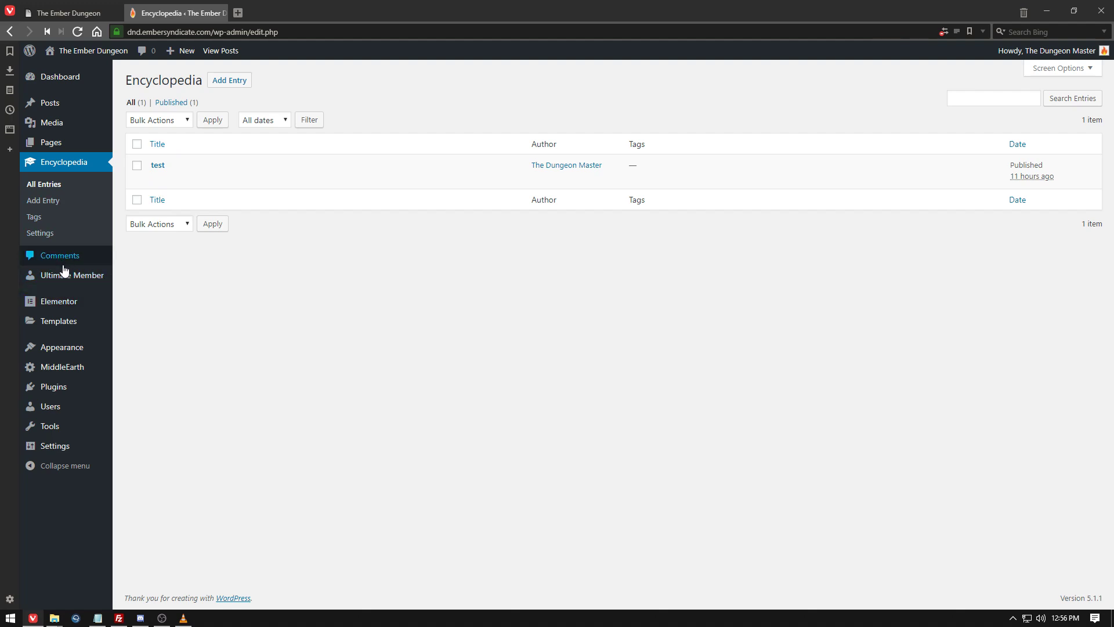
left_click(60, 282)
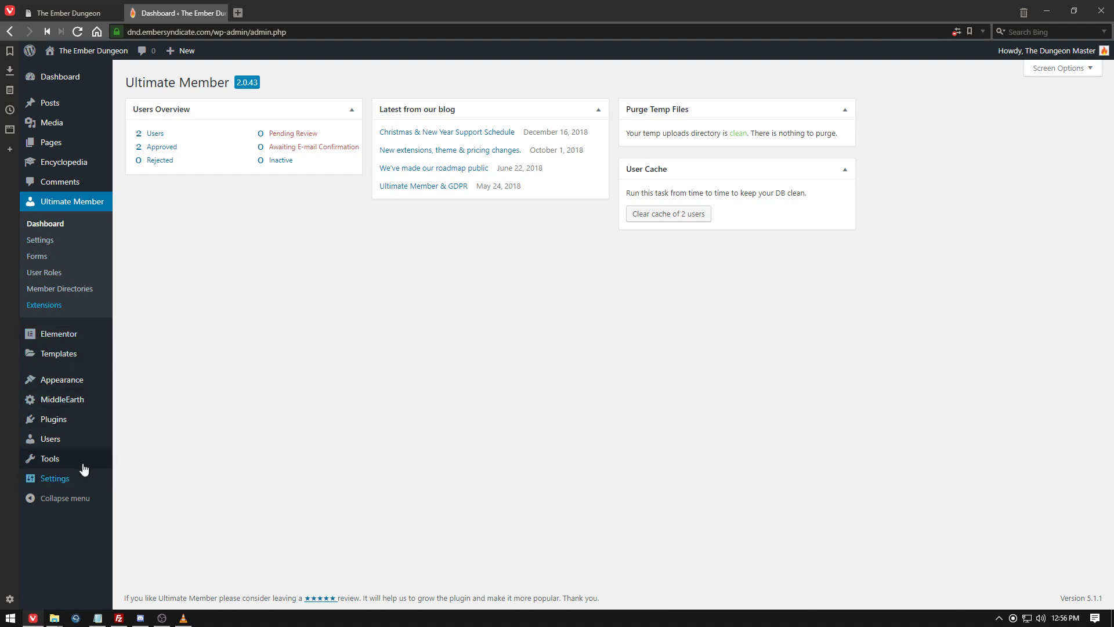
mouse_move(77, 361)
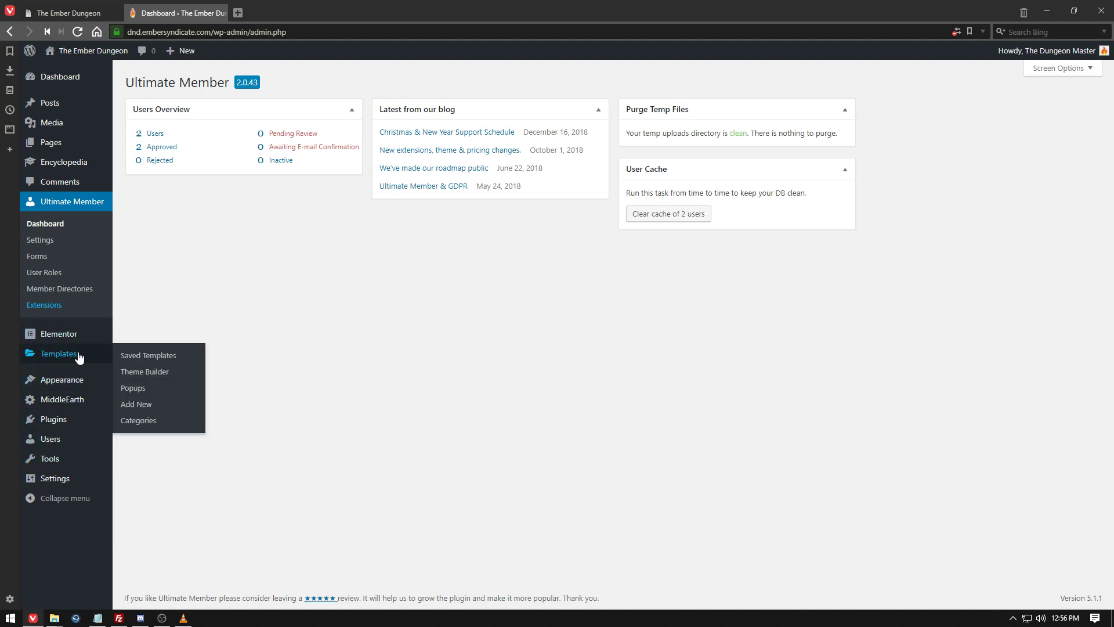
mouse_move(79, 342)
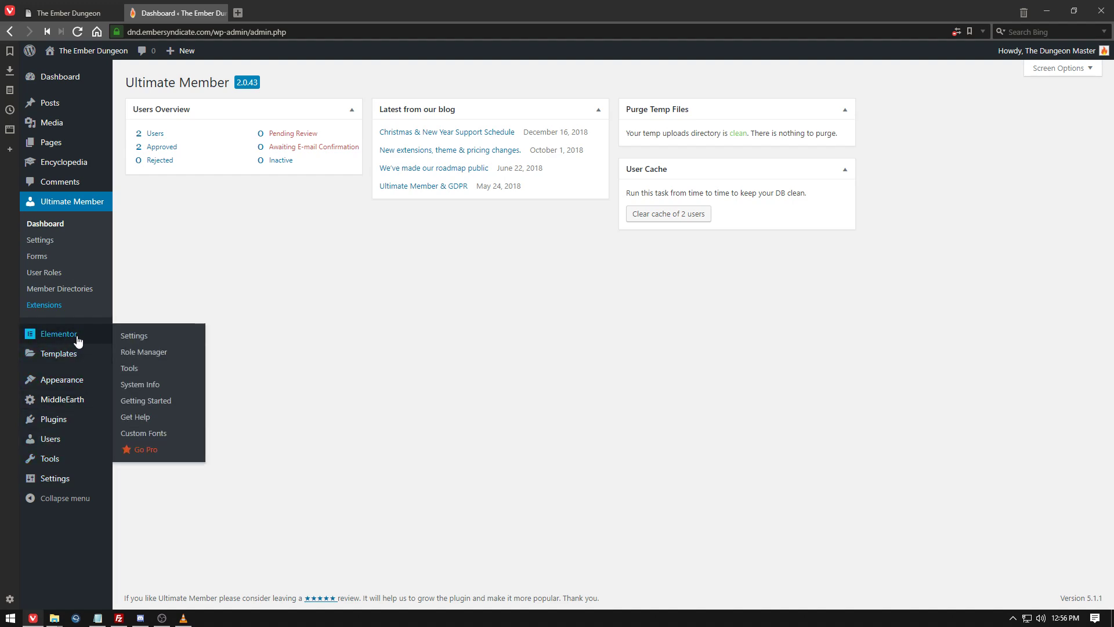
left_click(48, 260)
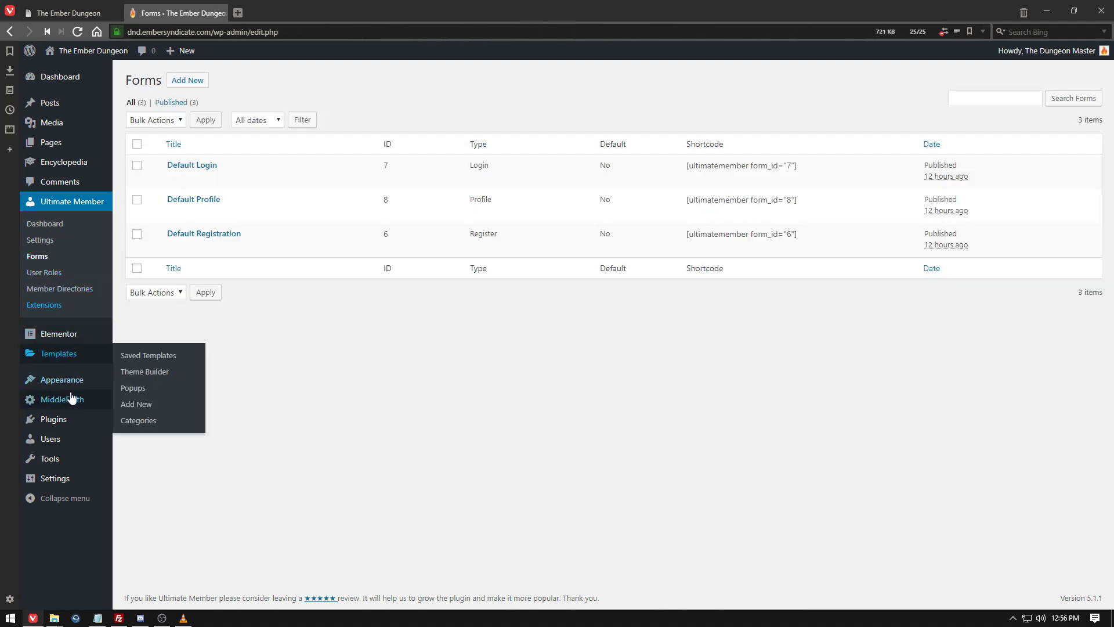
mouse_move(68, 357)
left_click(51, 336)
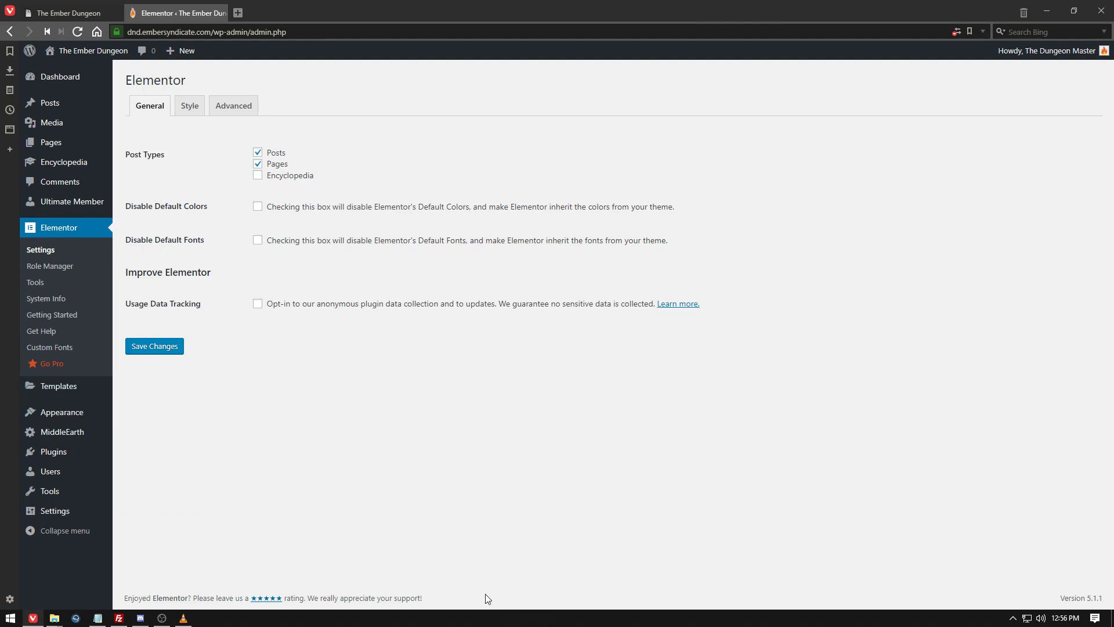
Open the MiddleEarth theme's slider settings and highlight the recommended thumbnail size.
left_click(75, 432)
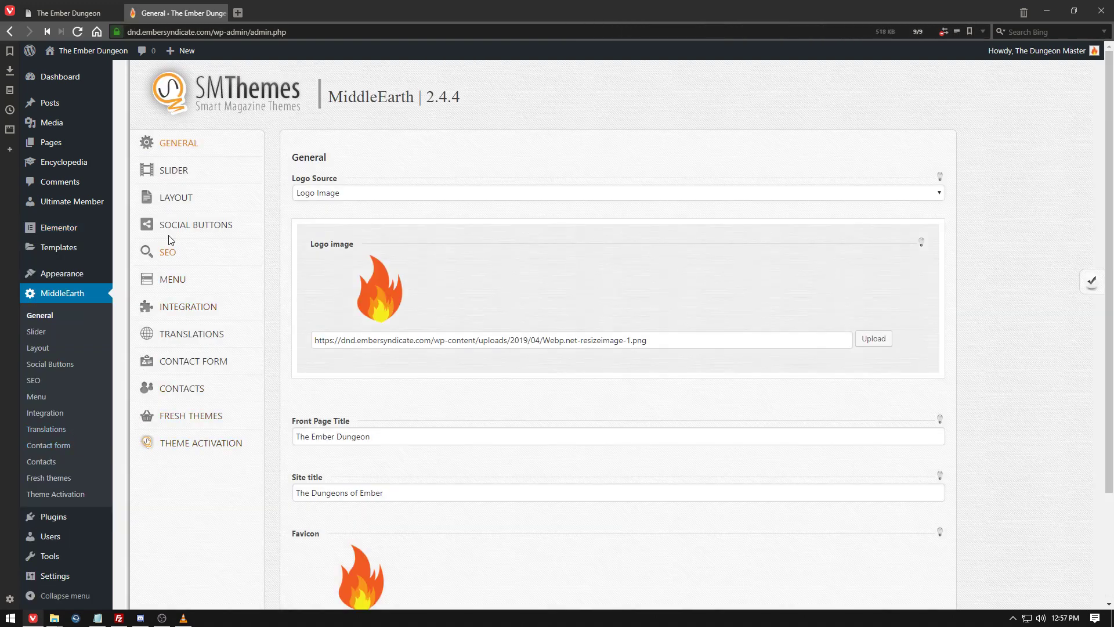
left_click(191, 174)
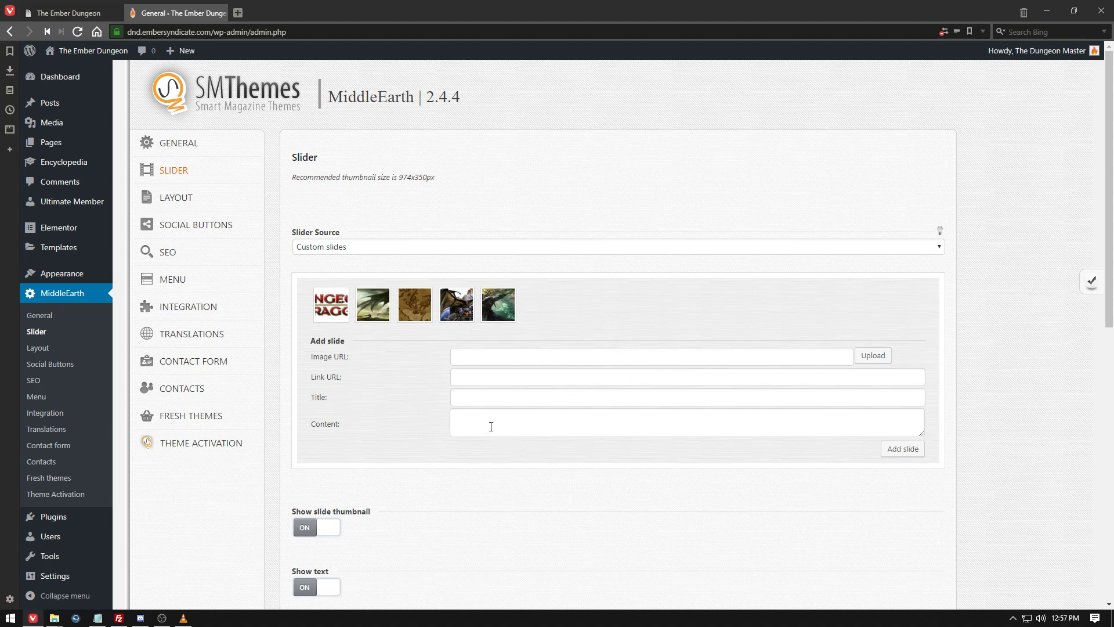
left_click_drag(454, 182, 394, 177)
Switch to File Explorer, preview the king throne background image in the Pictures folder, and open it in Paint 3D.
key("alt+Tab")
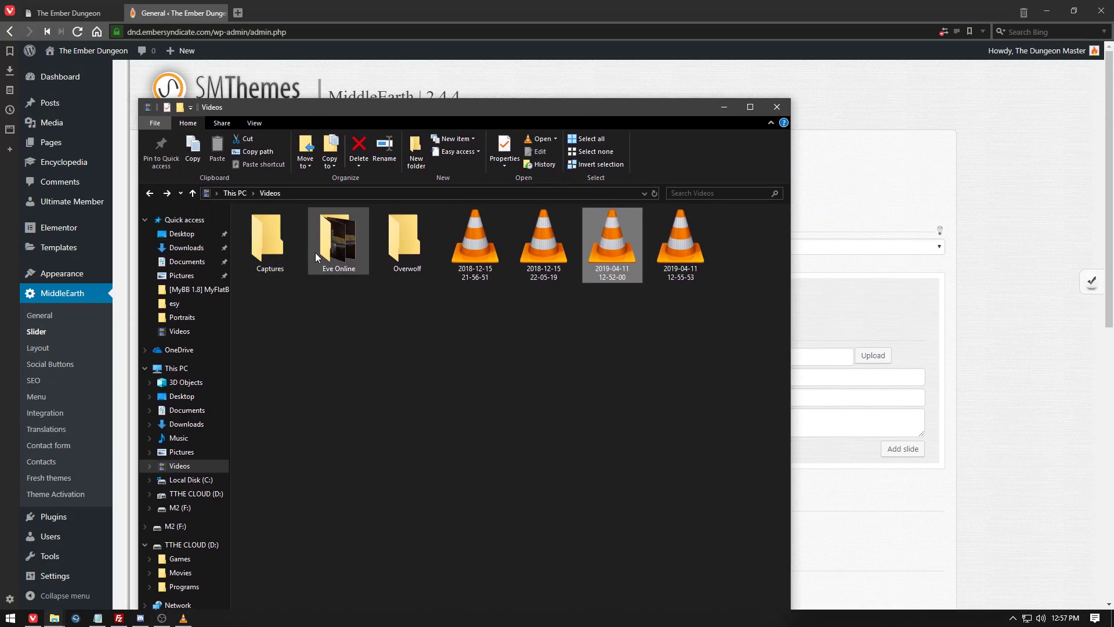
left_click(337, 253)
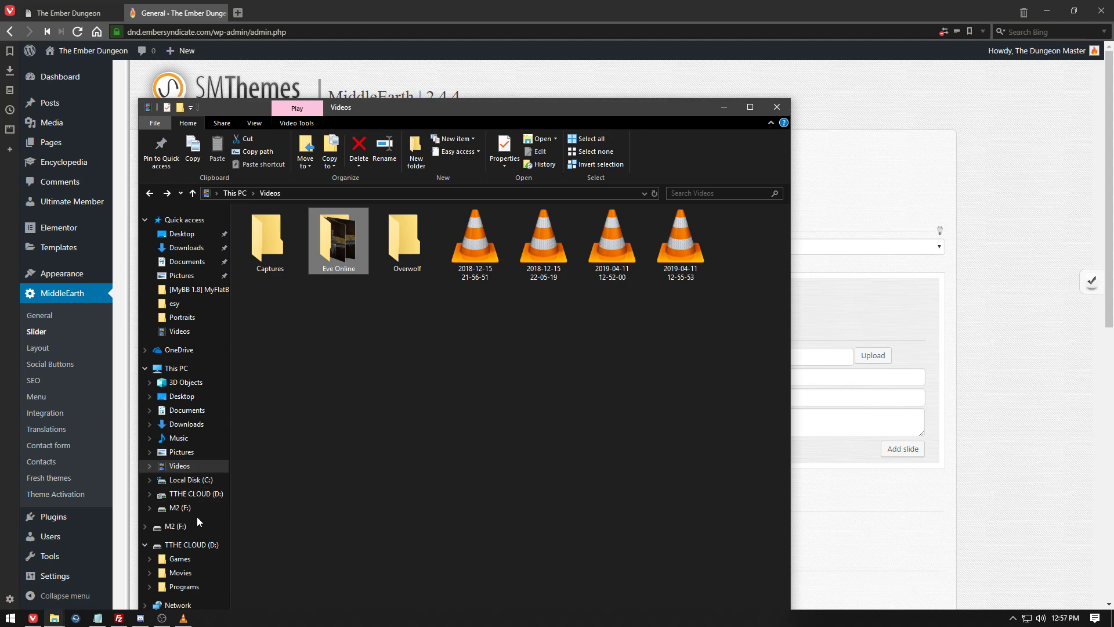
left_click(196, 449)
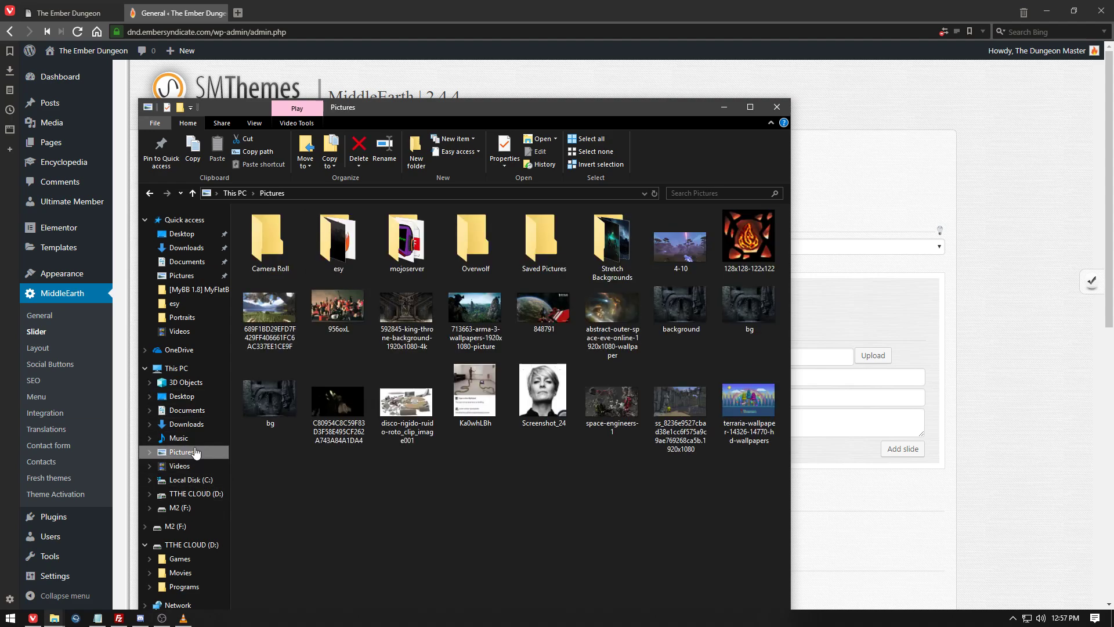
double_click(404, 313)
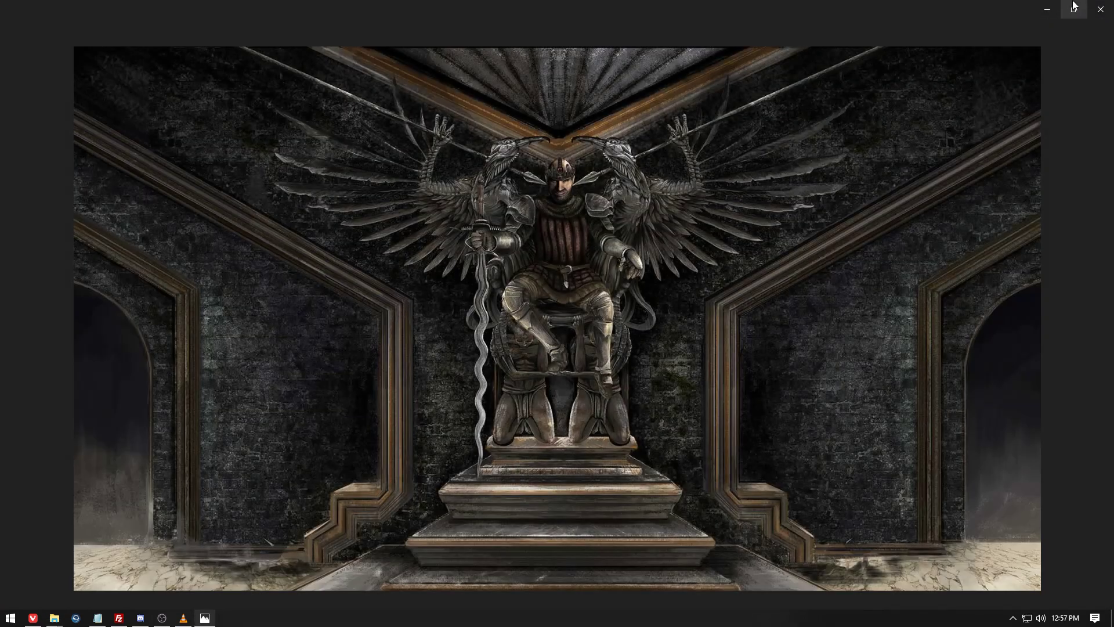
left_click(1049, 8)
right_click(398, 303)
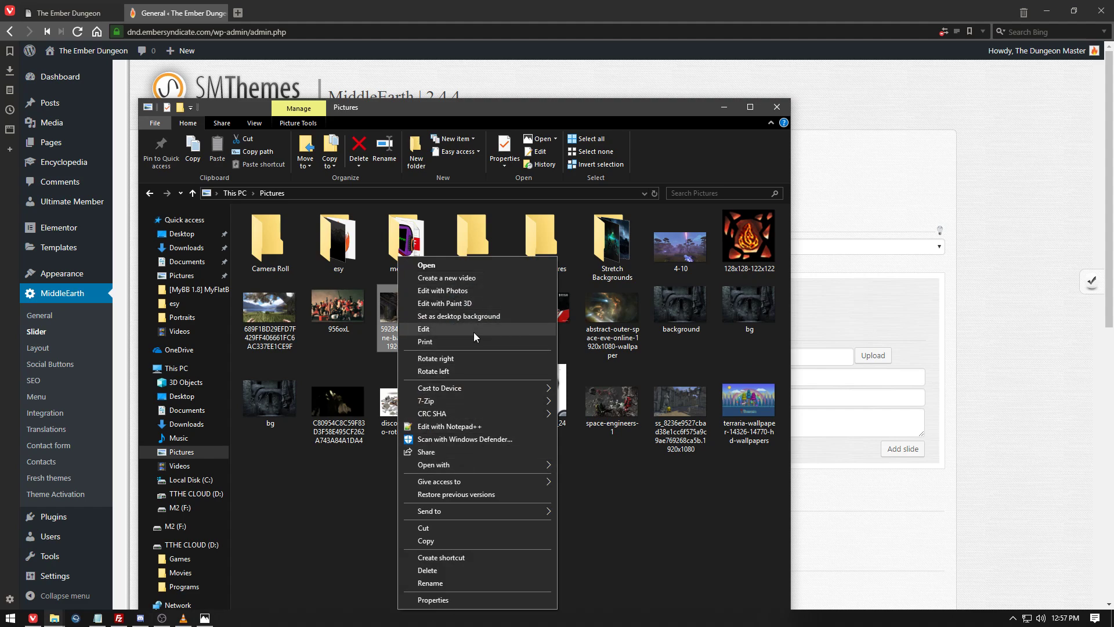
left_click(492, 307)
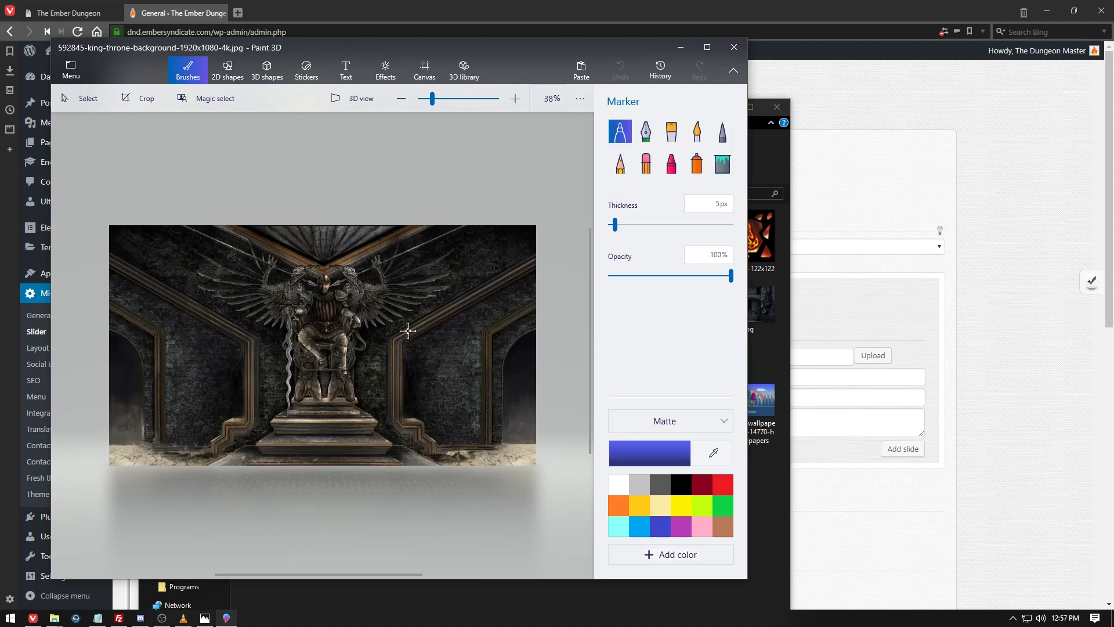
Start a custom crop of the throne image and set its frame to 974 px wide and 350 px high.
left_click(133, 99)
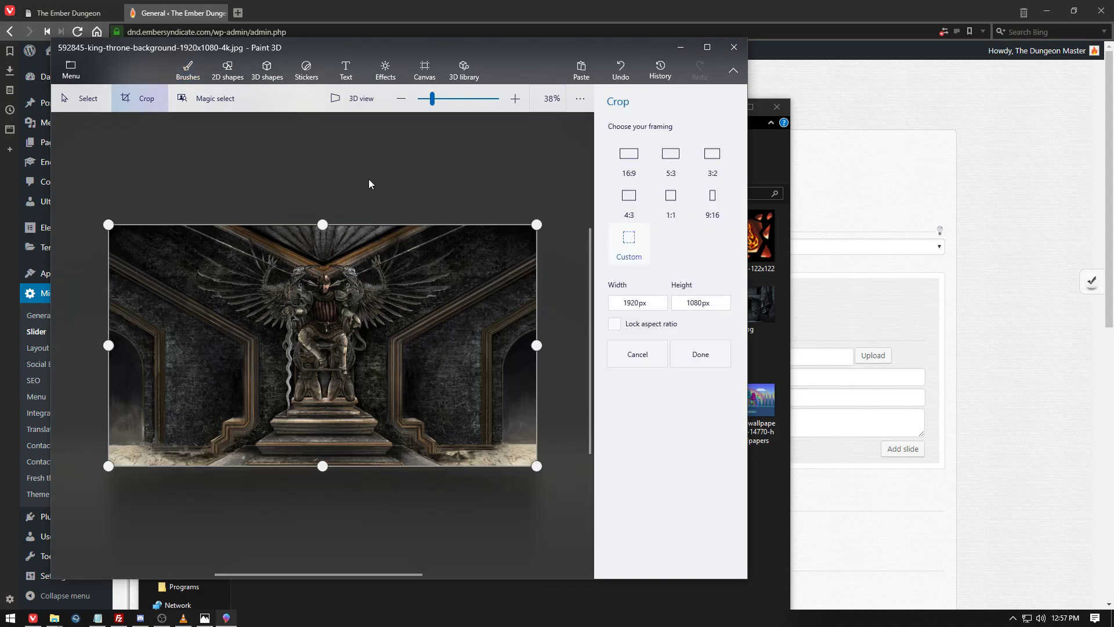
left_click(652, 302)
left_click(618, 301)
double_click(618, 301)
type("97")
mouse_move(544, 46)
left_mouse_down()
mouse_move(796, 329)
mouse_move(780, 268)
left_mouse_up()
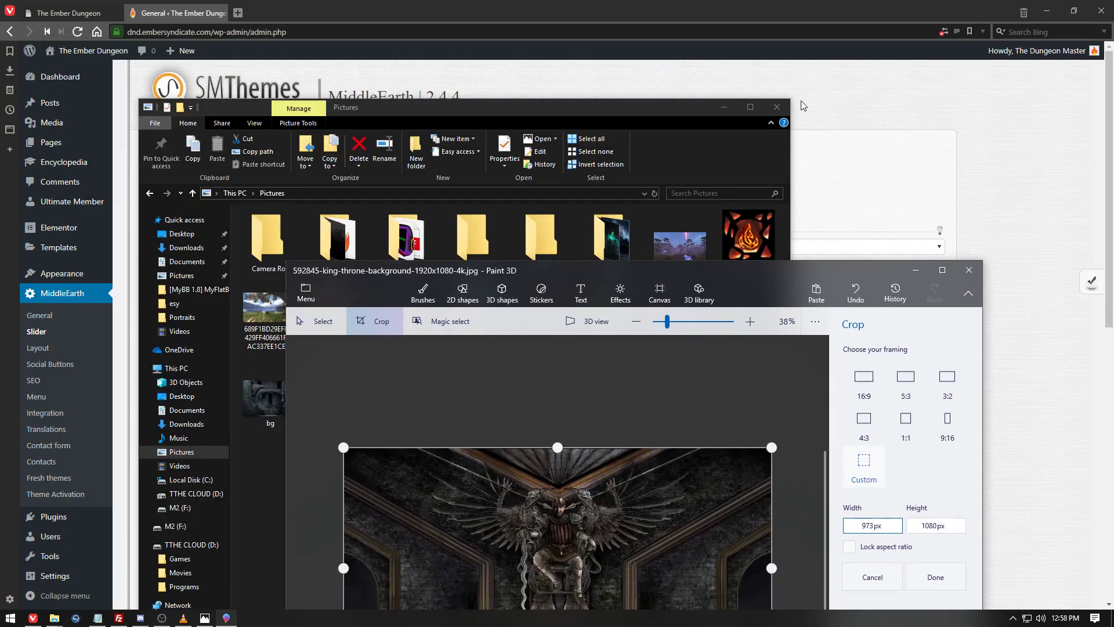
left_click(749, 107)
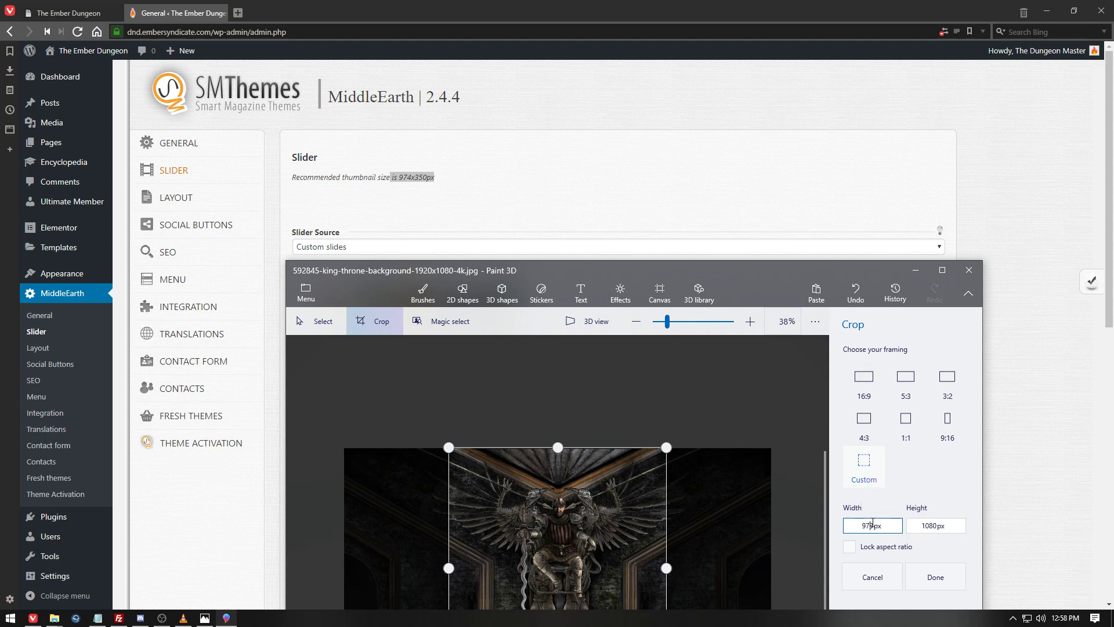
type("974")
left_click(935, 521)
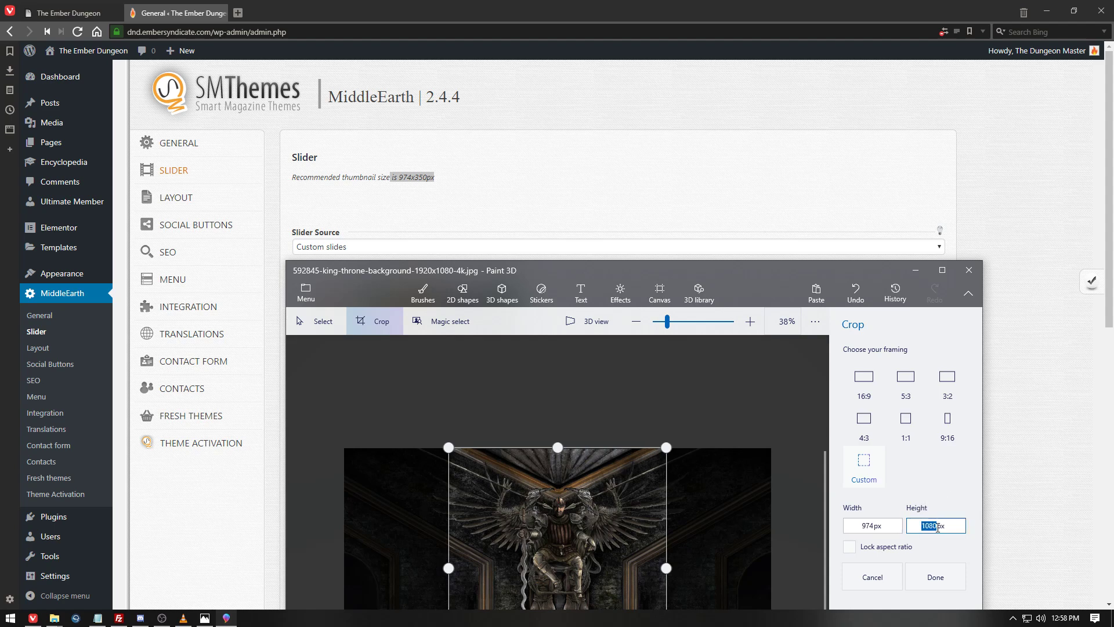
type("350")
key("Return")
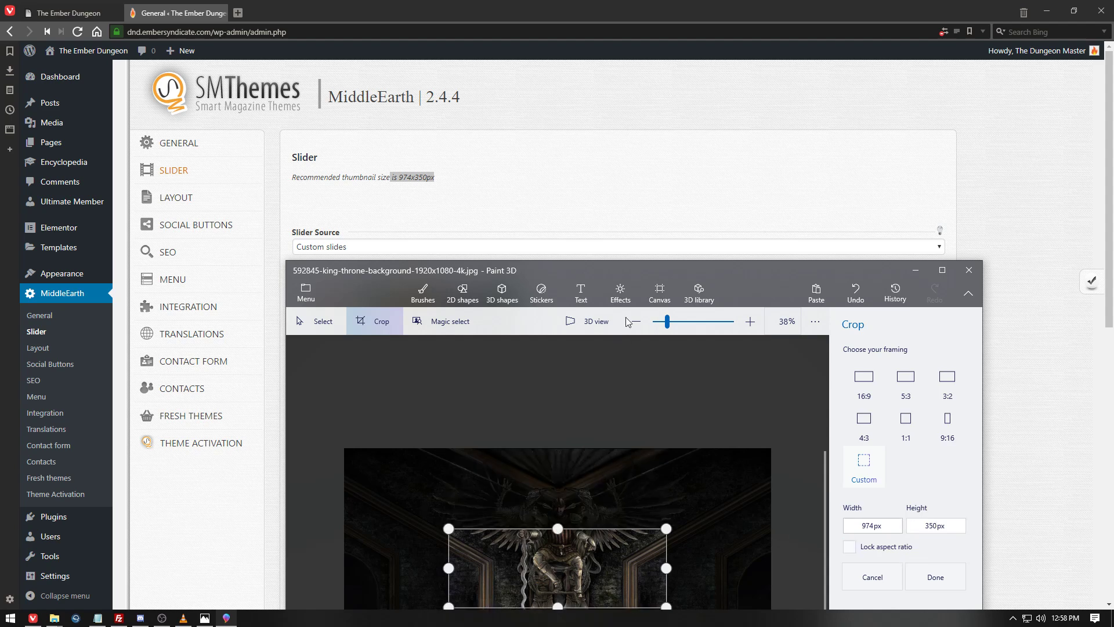
Move the crop frame up over the seated king's head and the wings, and apply the crop.
mouse_move(638, 266)
left_mouse_down()
mouse_move(655, 29)
mouse_move(657, 56)
left_mouse_up()
left_click_drag(592, 364, 595, 308)
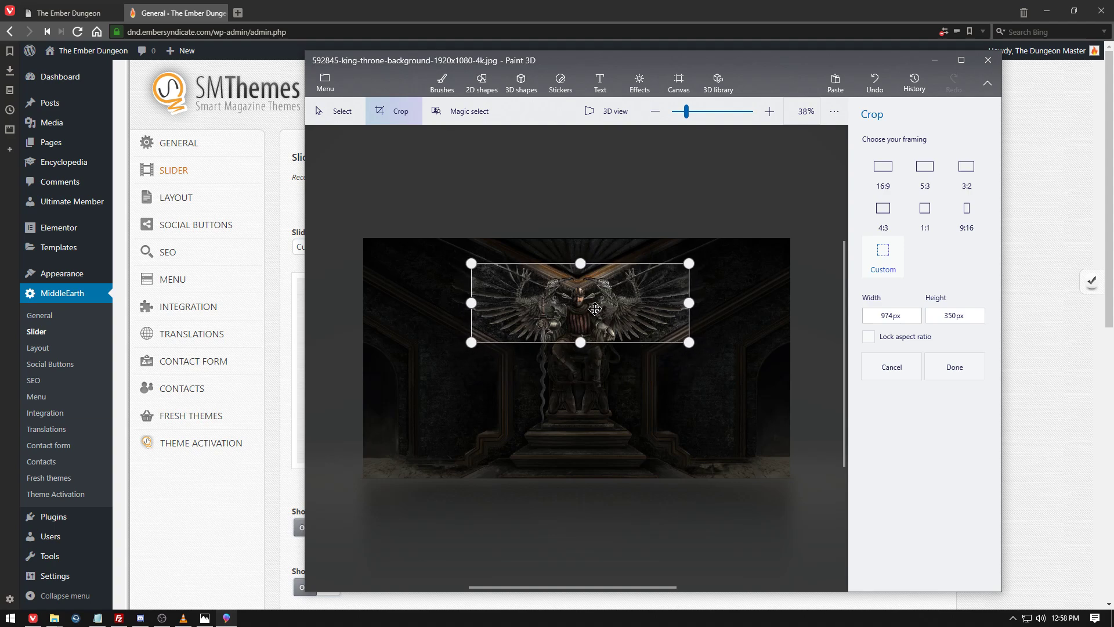
left_click(337, 116)
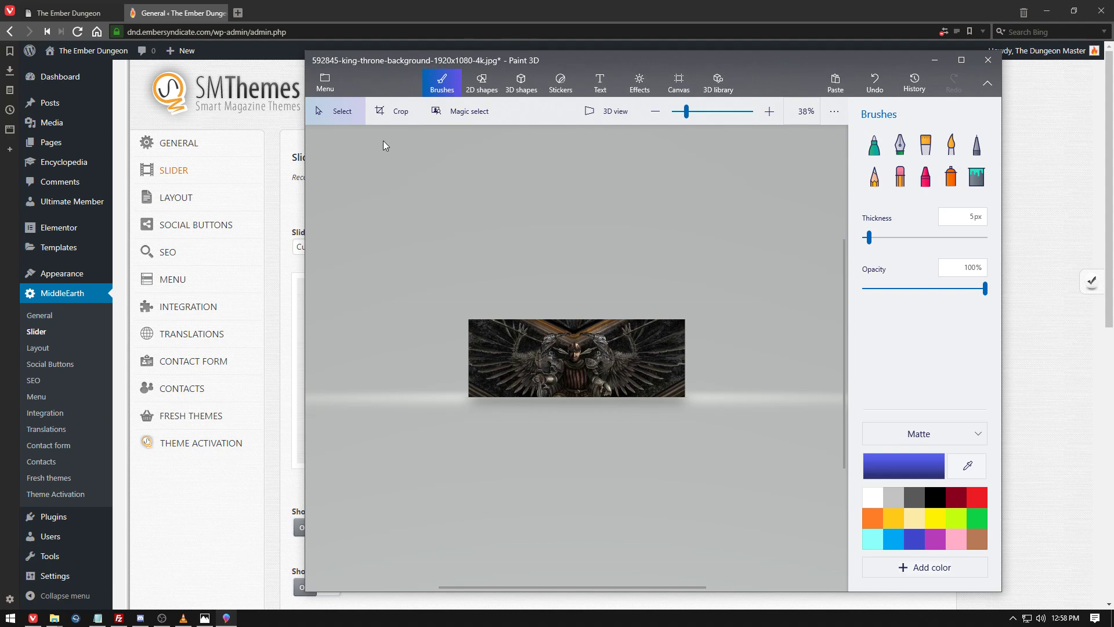
Save the cropped picture as a JPEG image copy named "king 2" in the Pictures folder.
left_click(325, 82)
left_click(357, 226)
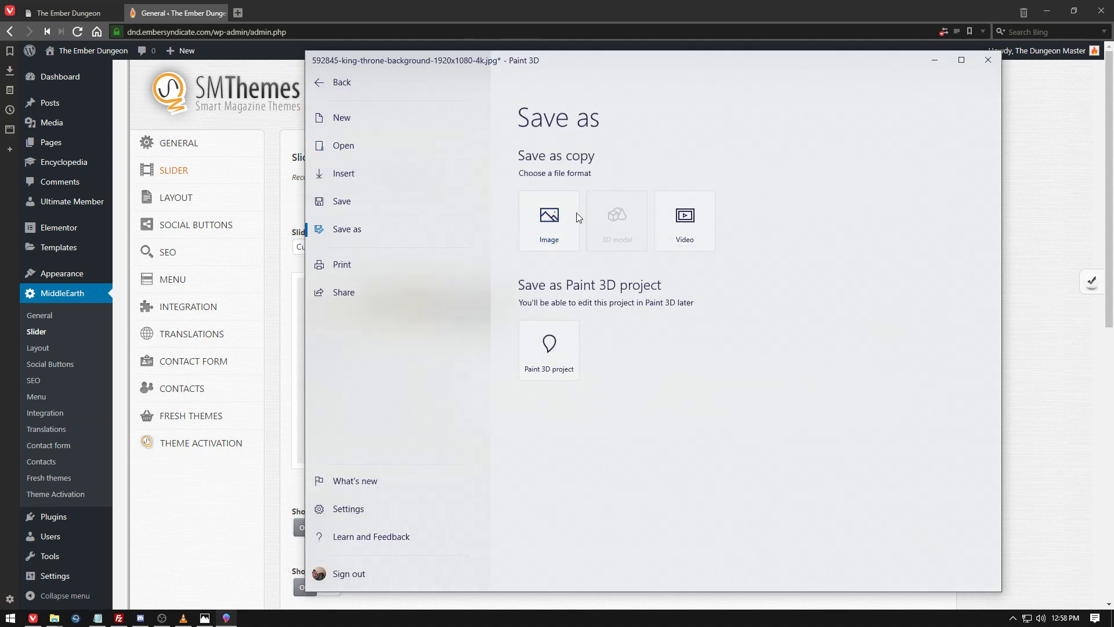
left_click(563, 213)
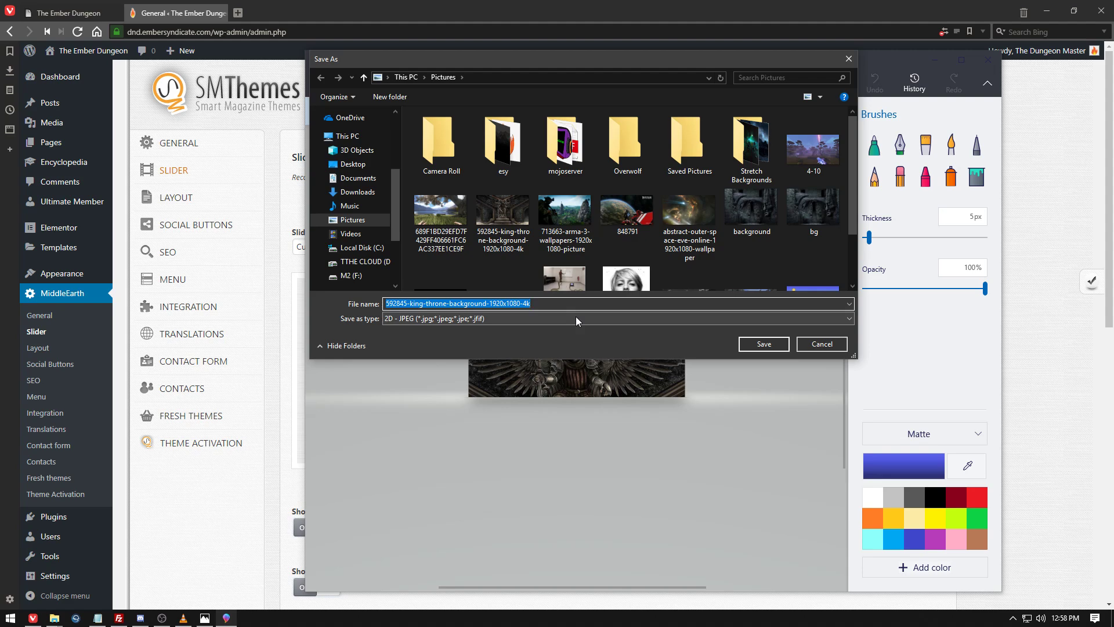
type("king 2")
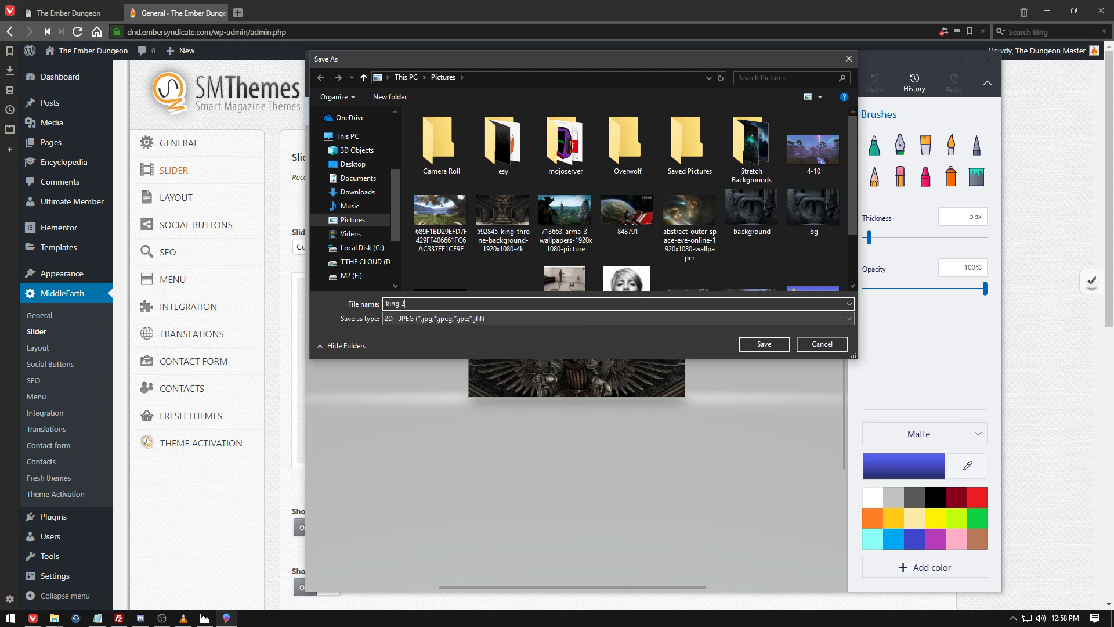
key("Return")
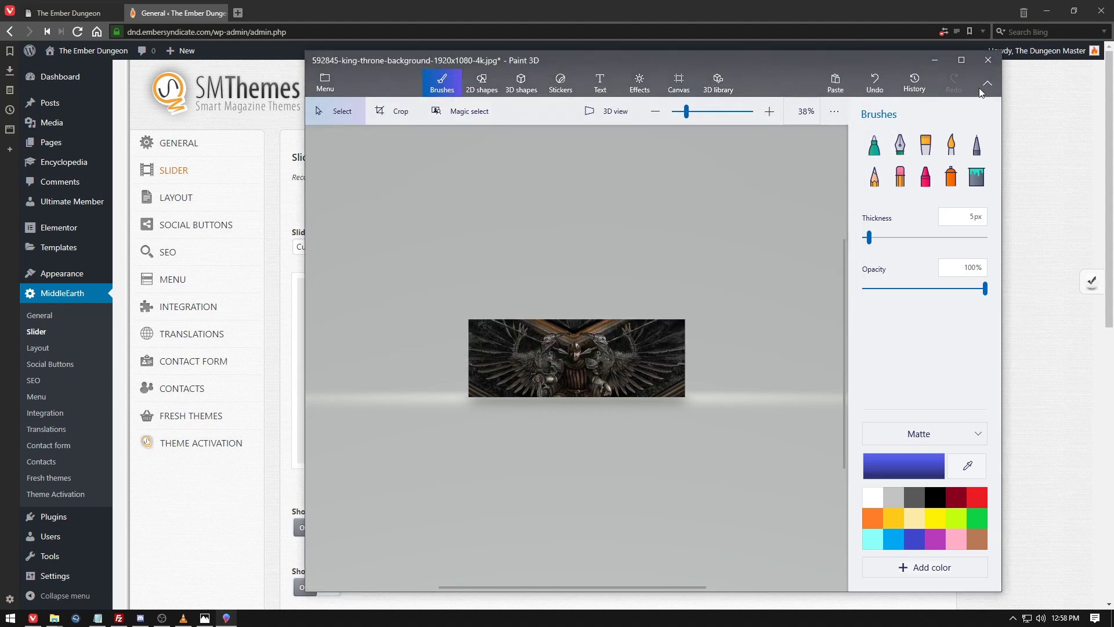
Return to the slider settings in the browser and upload "king 2" from Pictures as the new slide's image.
left_click(928, 60)
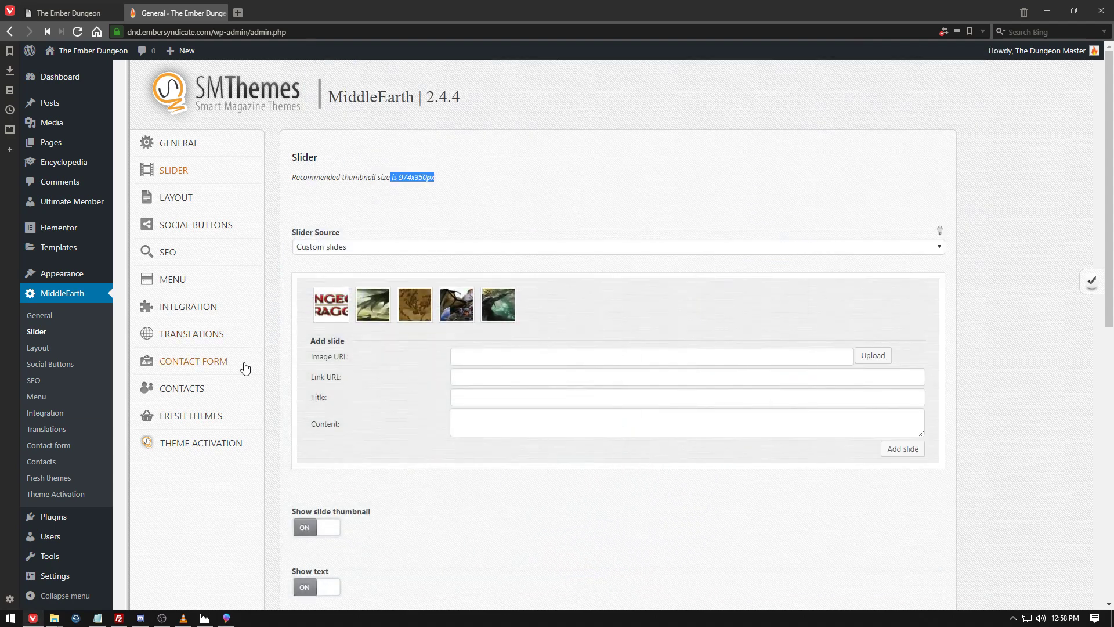
left_click(874, 356)
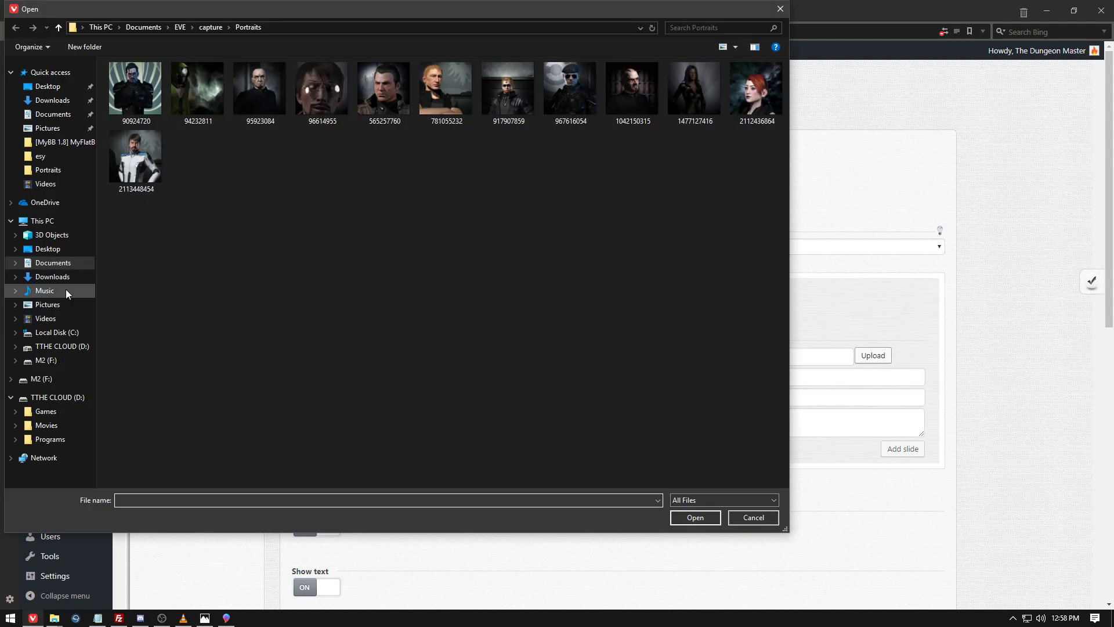
left_click(64, 306)
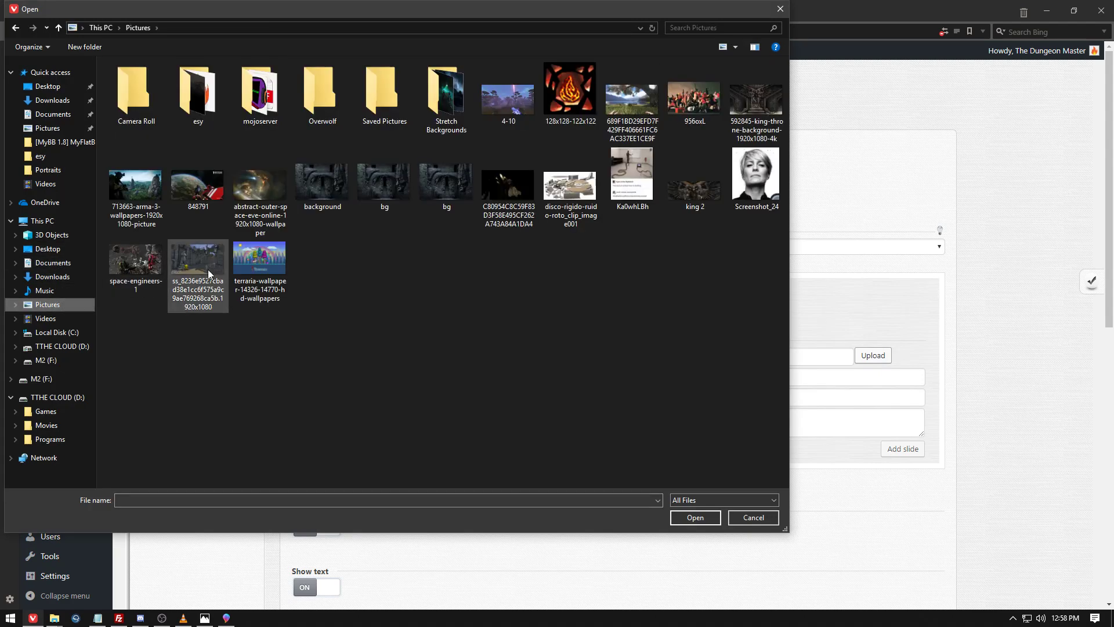
left_click(705, 191)
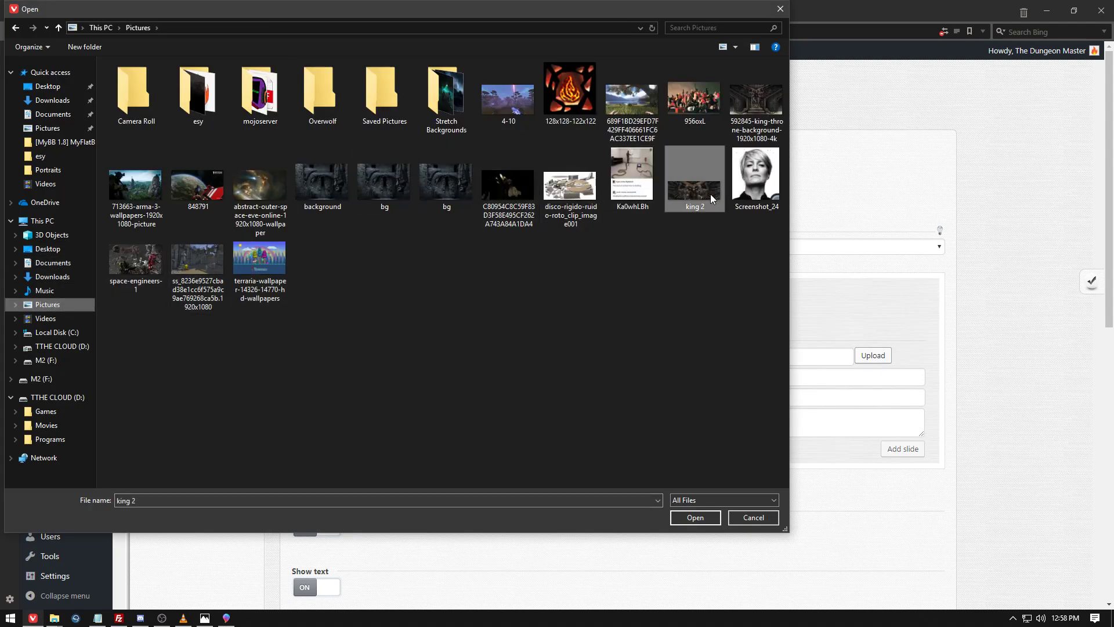
left_click(695, 518)
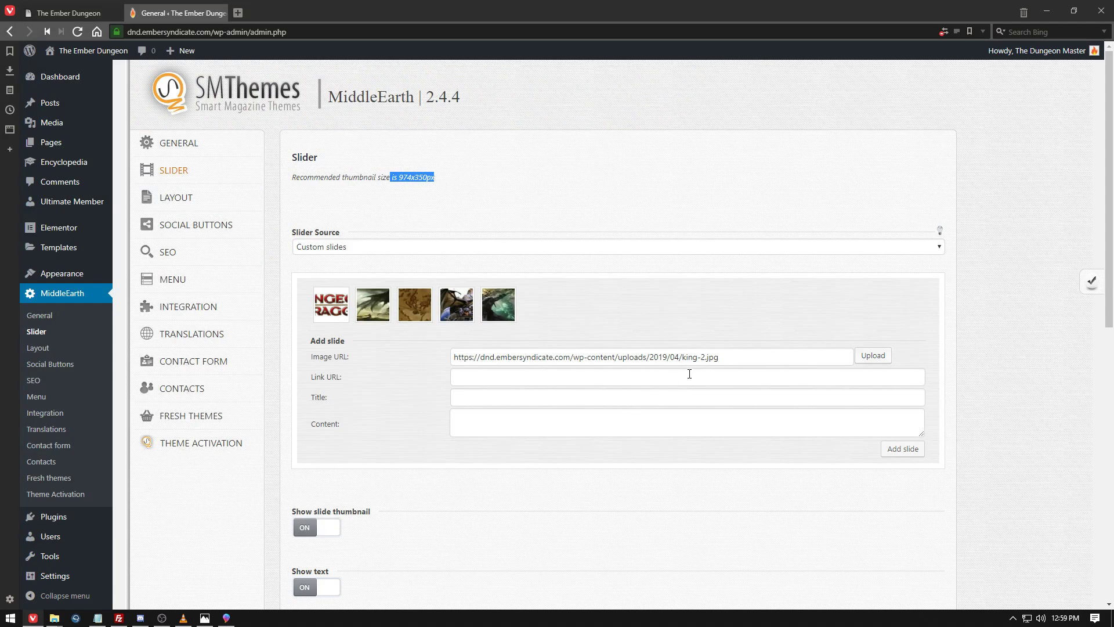
Leave the new slide's link URL empty and set its title to "An Amazing experiance".
left_click(681, 377)
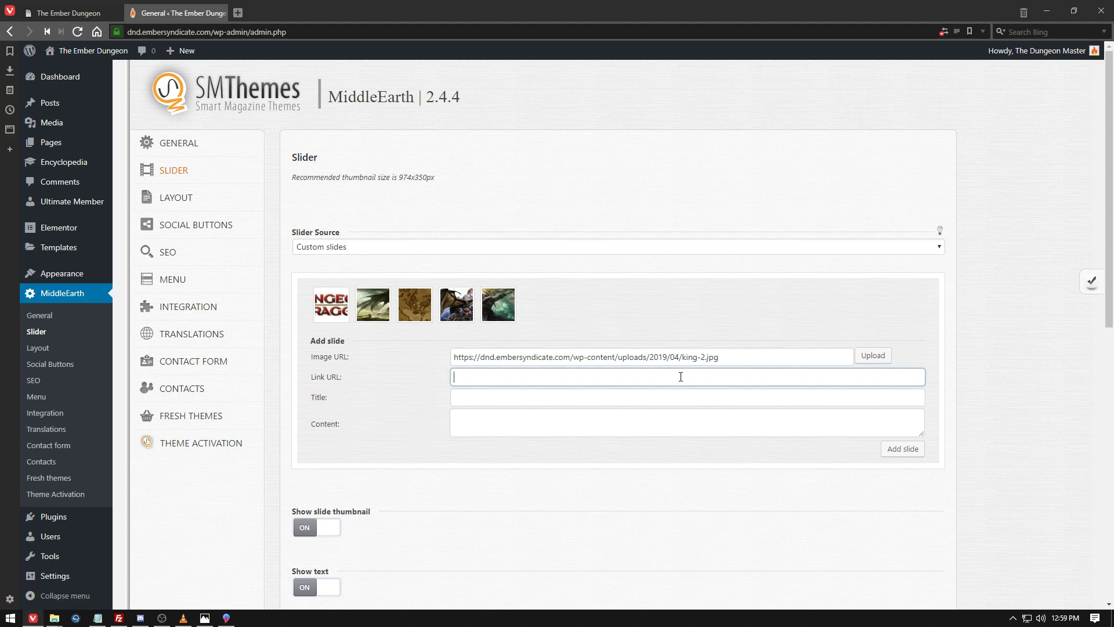
key("Tab")
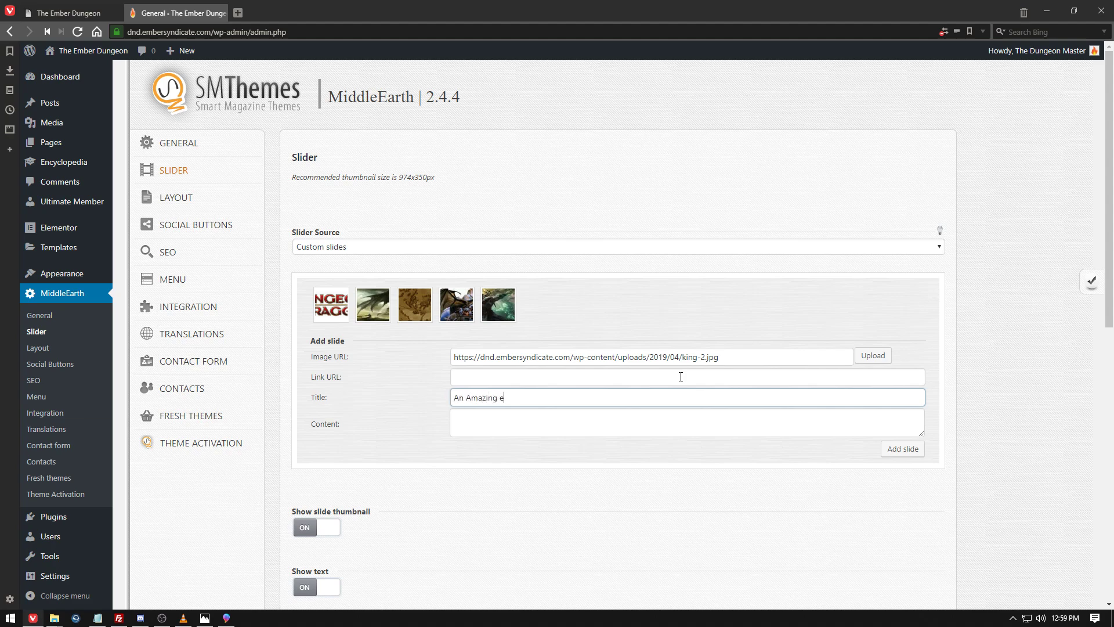
key("Tab")
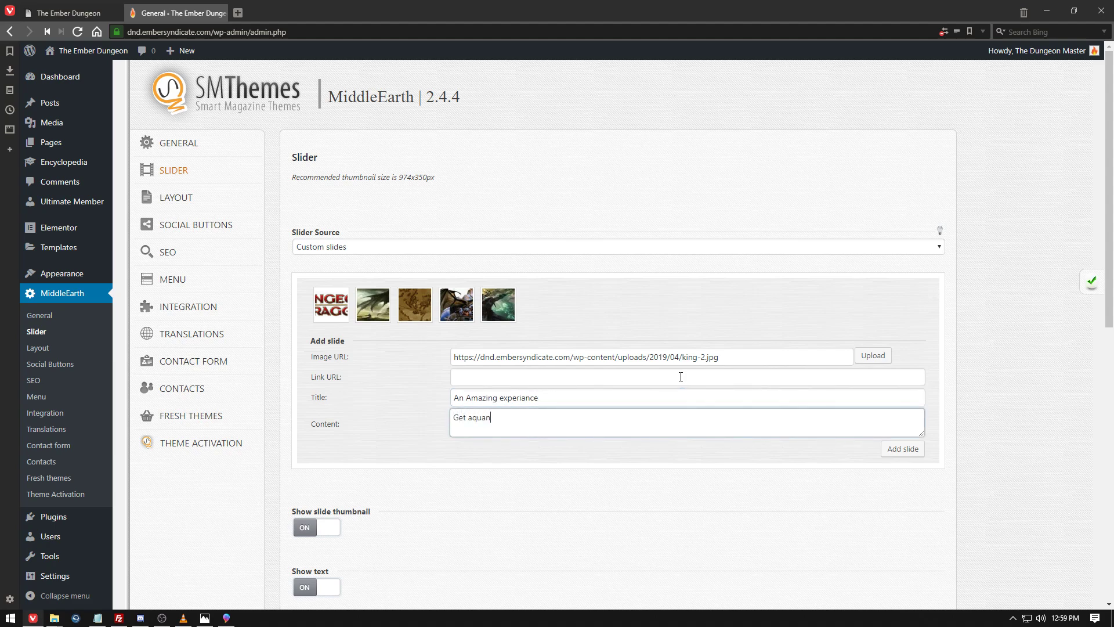
Enter the content "Get aquainted with our groups today, feel free to join our discord and work with us to create new dungeons and experiances as we grow".
type("ed with our groups today, feel free to enjoyu")
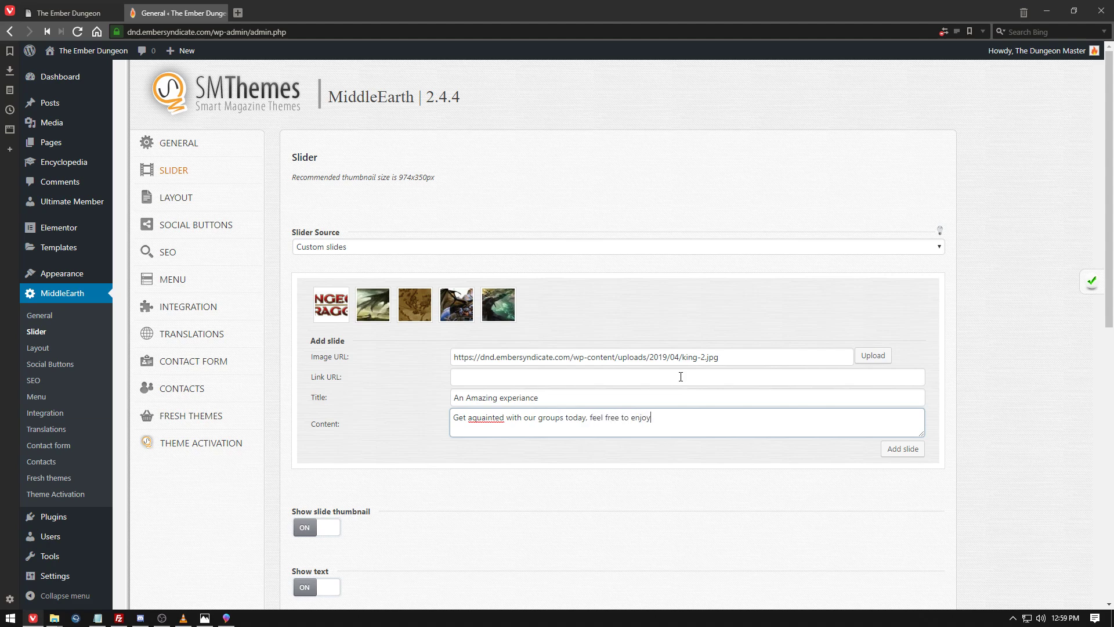
key("BackSpace")
key("BackSpace")
type("join our discord and work with us to")
type("create new dungeons and")
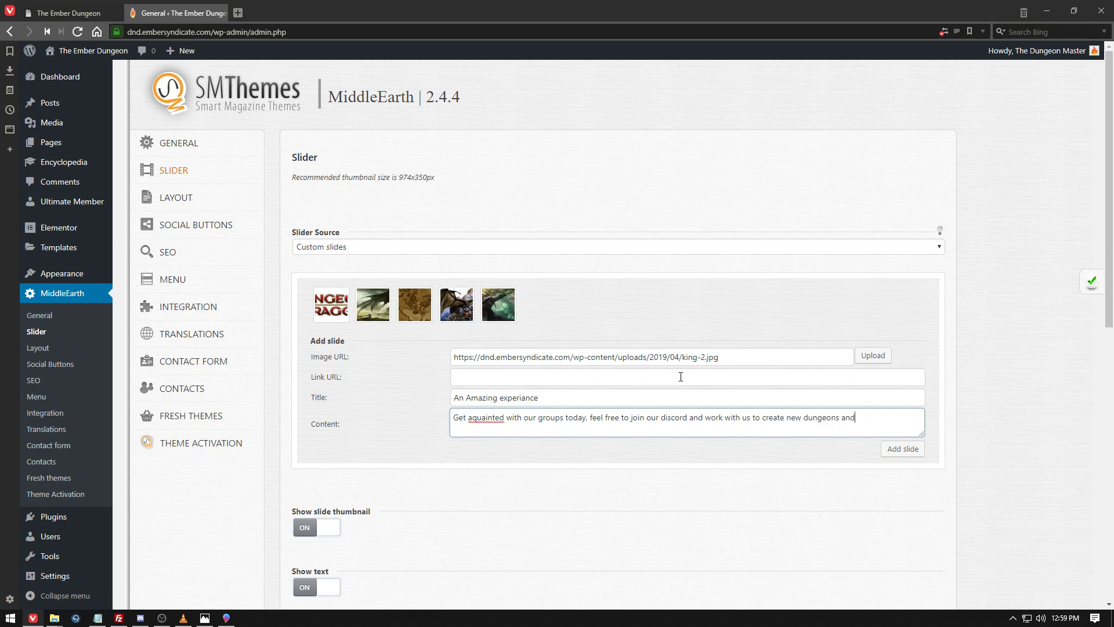
type(" experiances as we grow")
Correct the two misspelled words in the slide content to "experiences" and "acquainted" using the spelling suggestions.
right_click(888, 422)
left_click(906, 177)
right_click(491, 418)
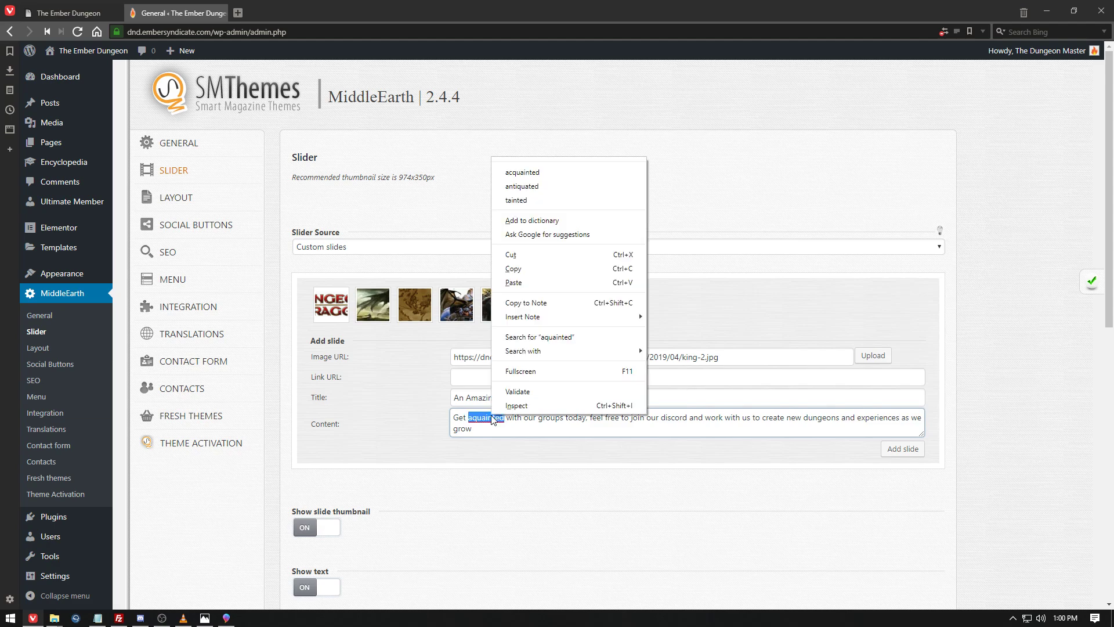
left_click(561, 169)
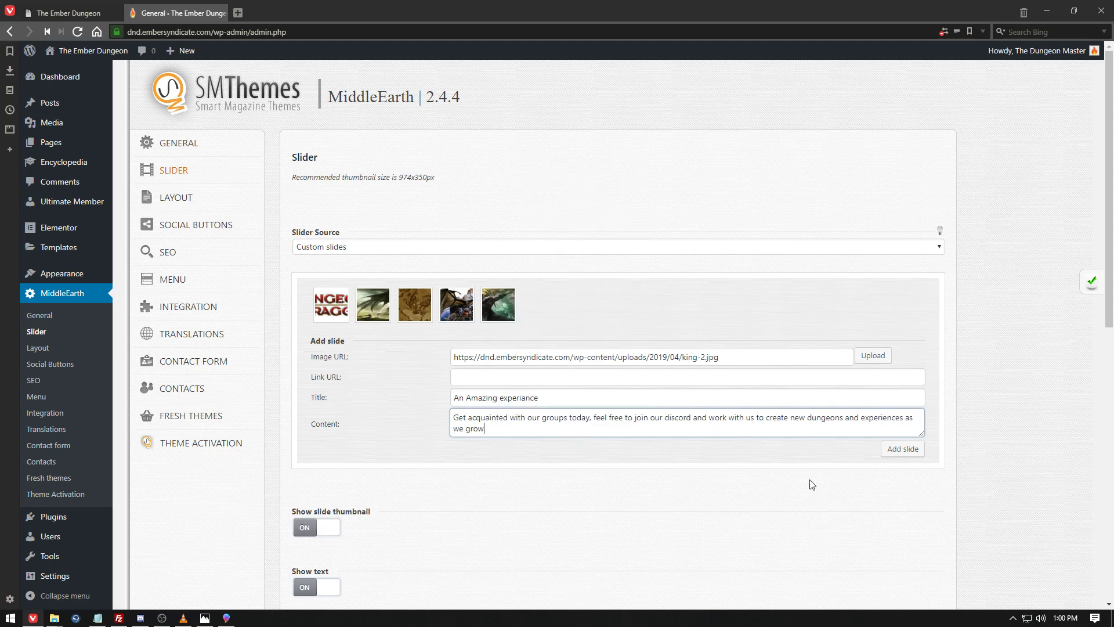
Add the finished slide to the custom slides and save the theme settings.
left_click(909, 451)
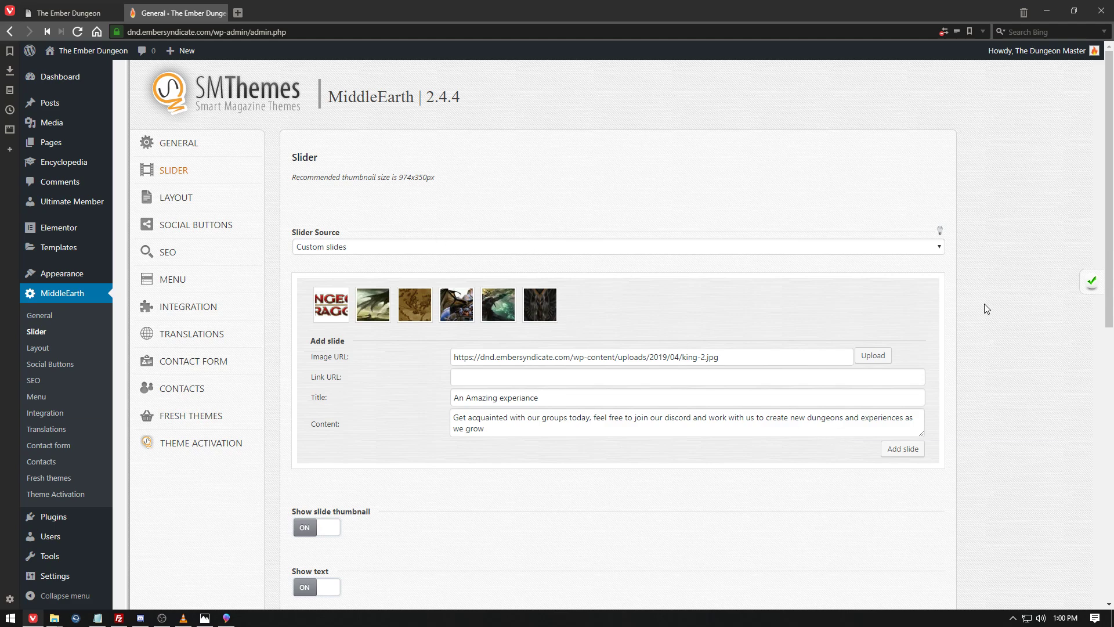
left_click(1093, 281)
Look through the theme's other settings pages from Layout to Fresh Themes, and return to the Slider settings.
left_click(249, 208)
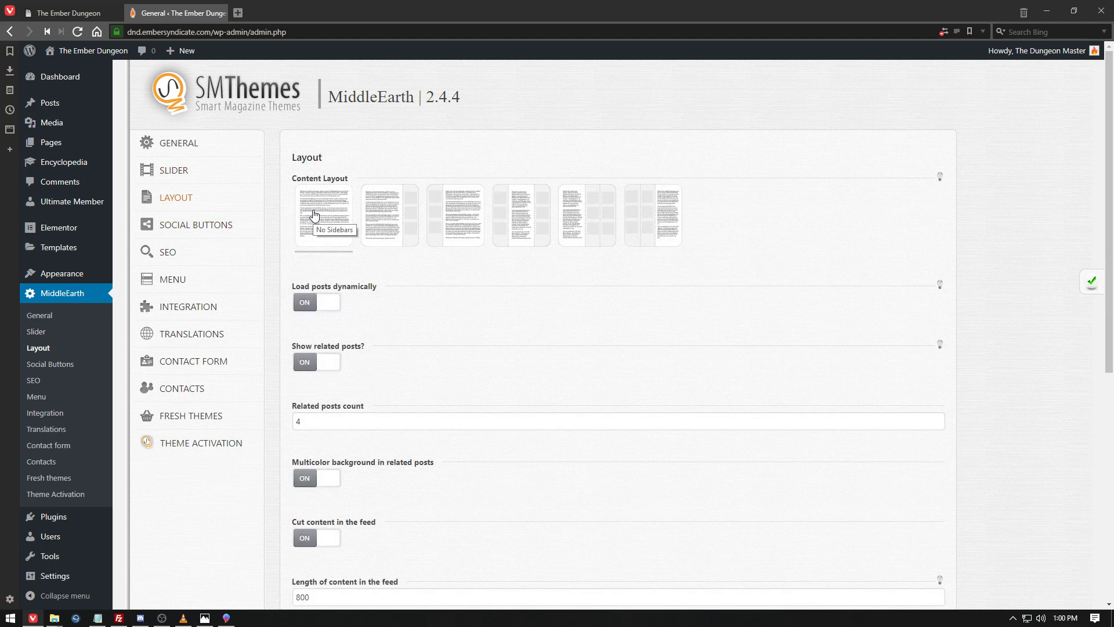
left_click(186, 225)
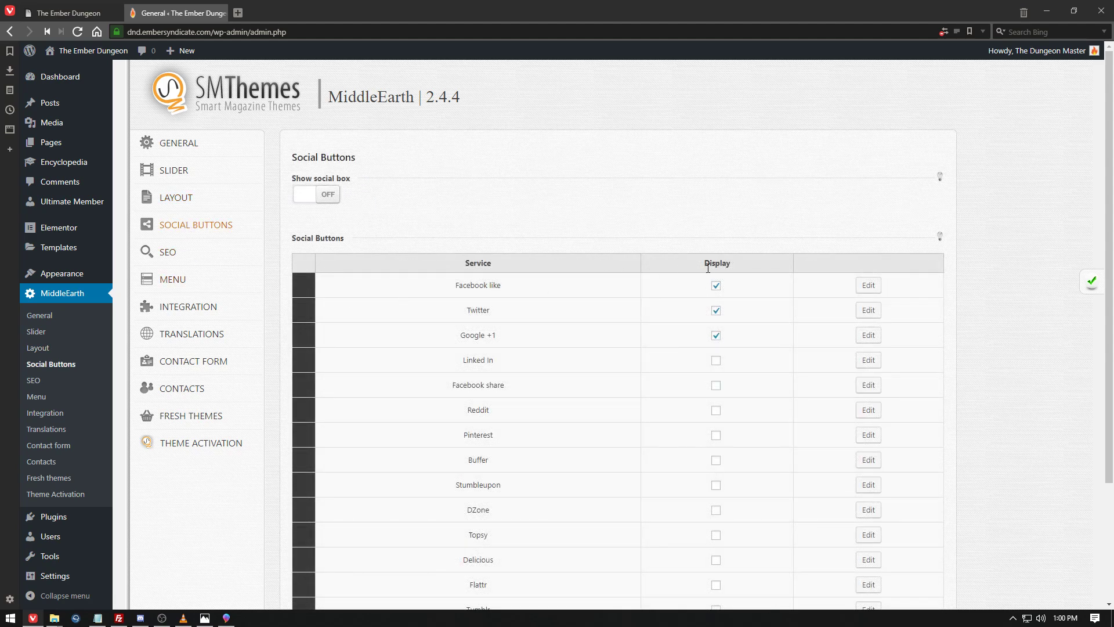
left_click(185, 268)
left_click(186, 279)
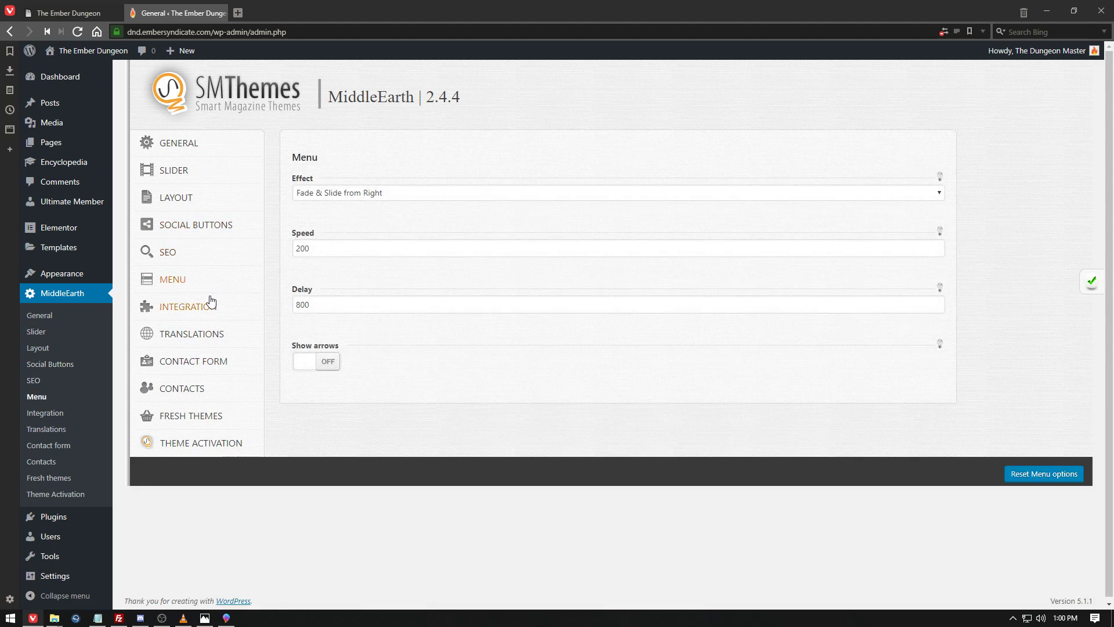
left_click(211, 301)
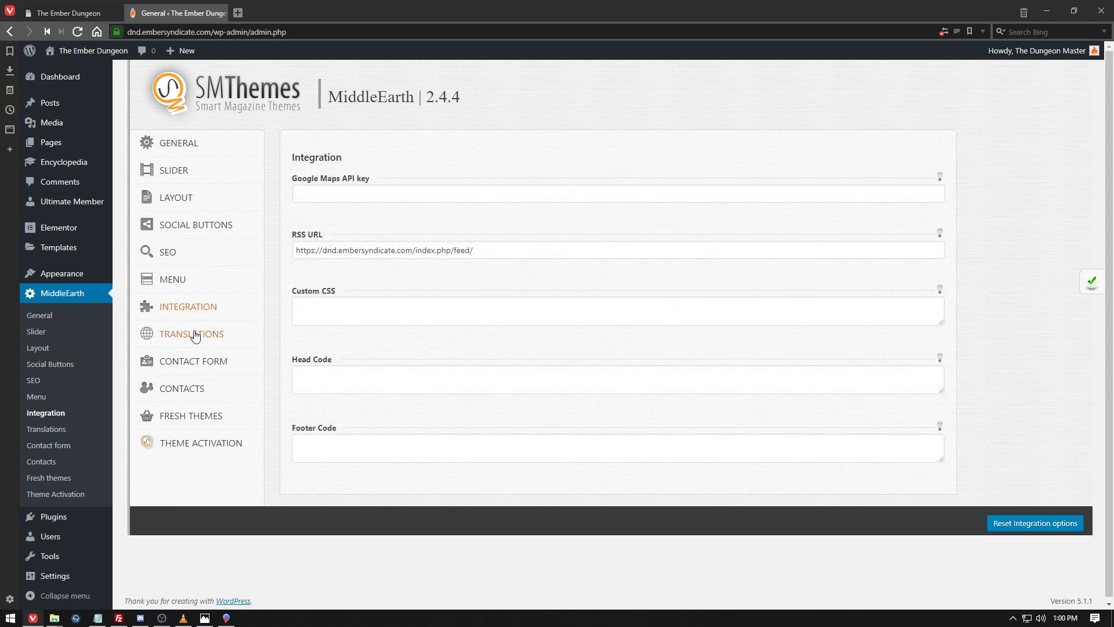
left_click(195, 334)
left_click(186, 362)
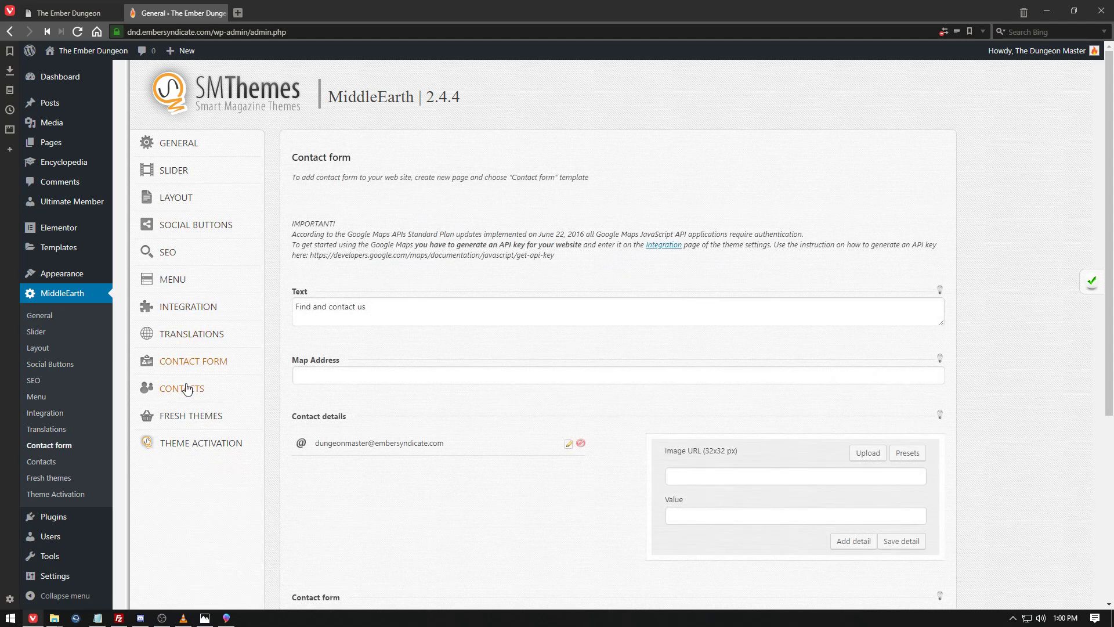
left_click(186, 388)
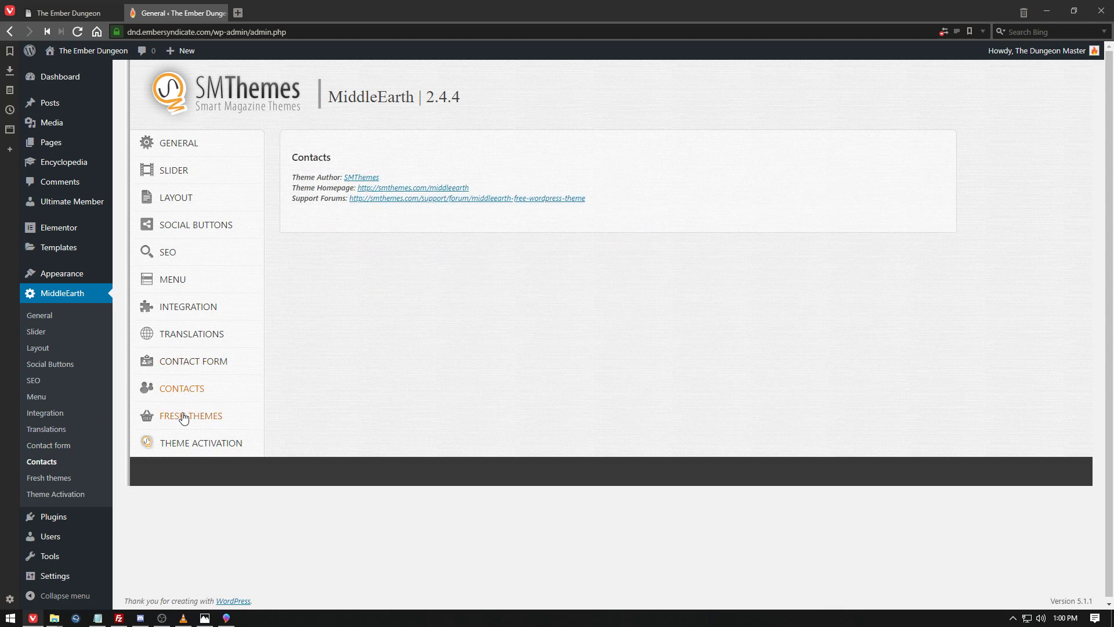
left_click(183, 416)
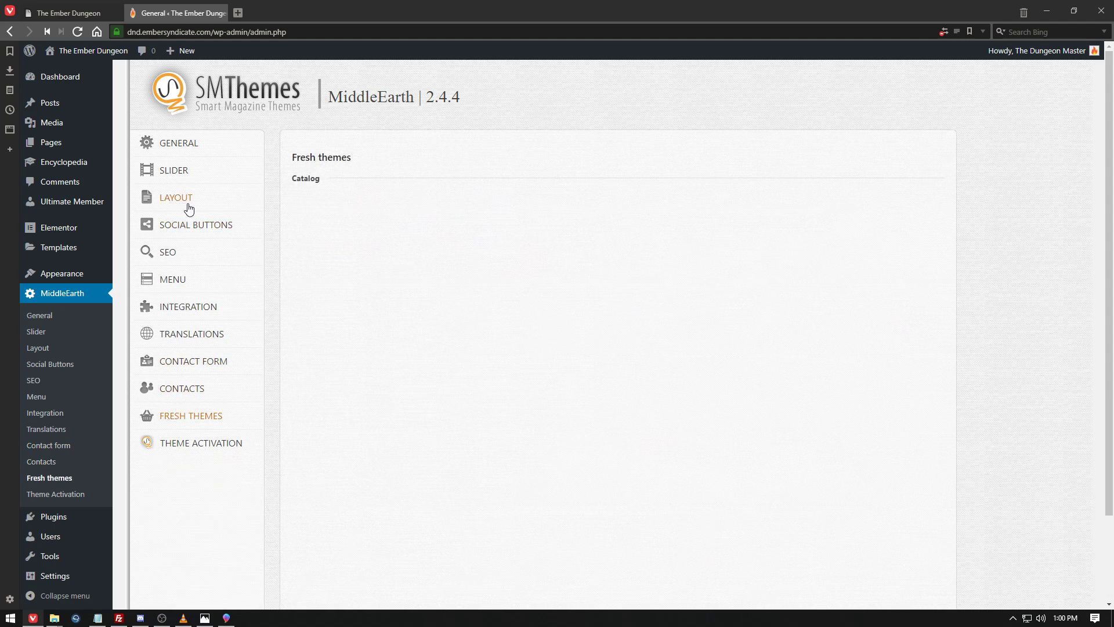
left_click(190, 181)
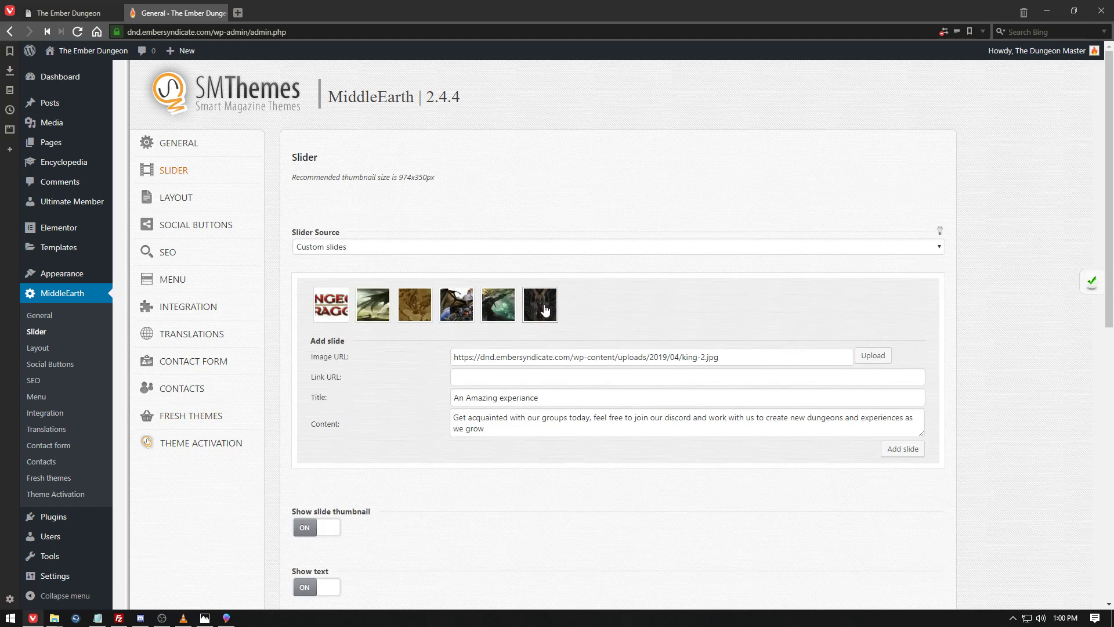
Open the live site in a new tab and advance its homepage slider to the new throne slide.
mouse_move(74, 57)
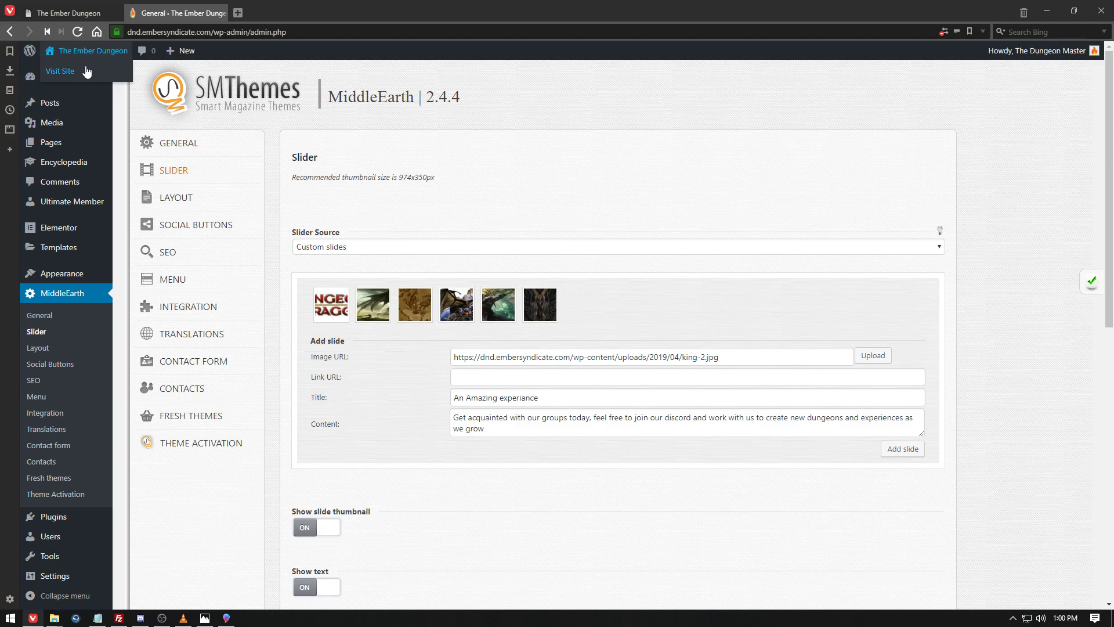
right_click(86, 70)
left_click(118, 75)
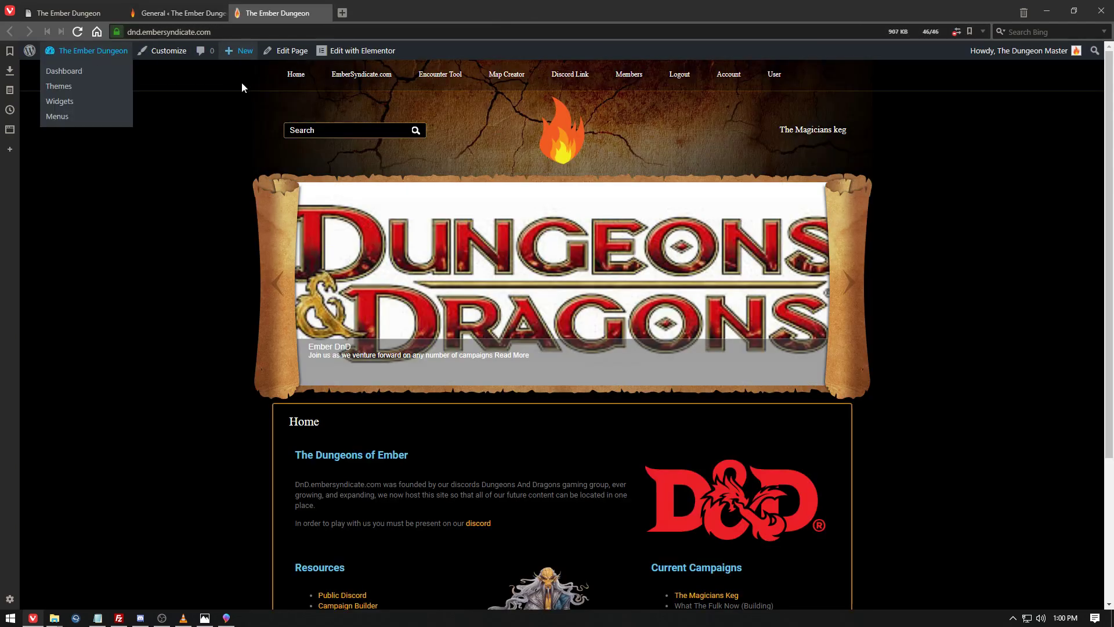
left_click(847, 286)
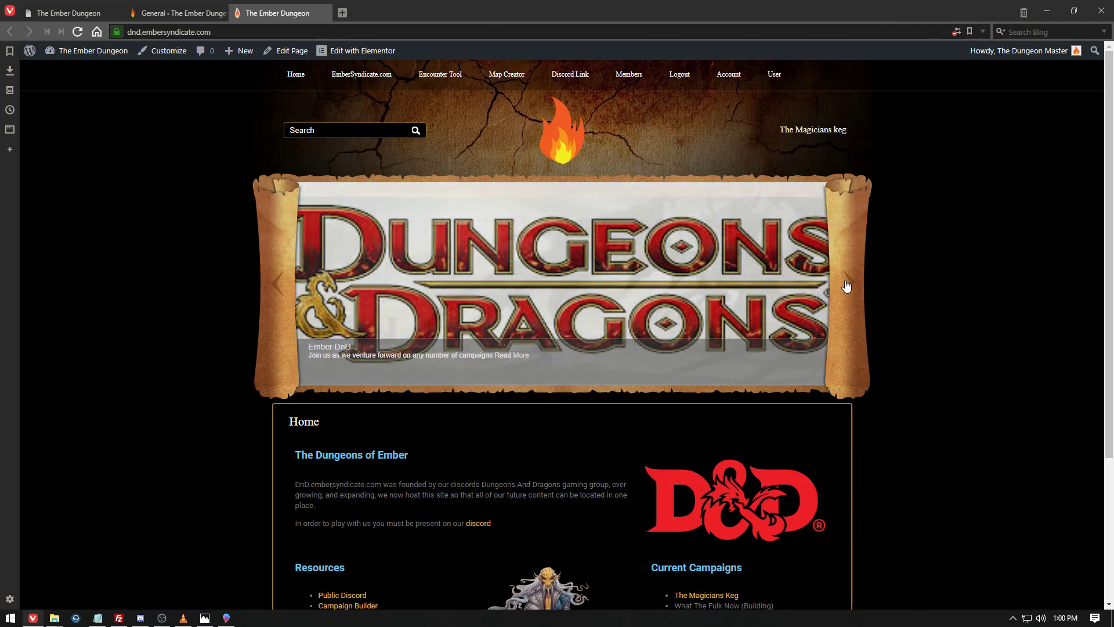
left_click(847, 287)
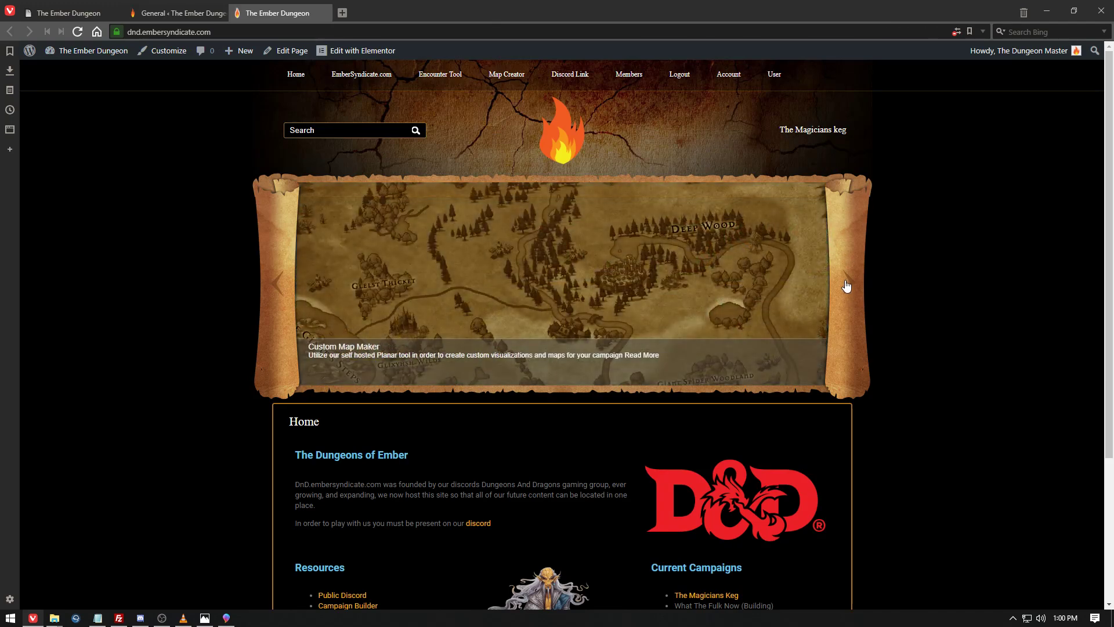
left_click(847, 287)
left_click(846, 287)
left_click(846, 287)
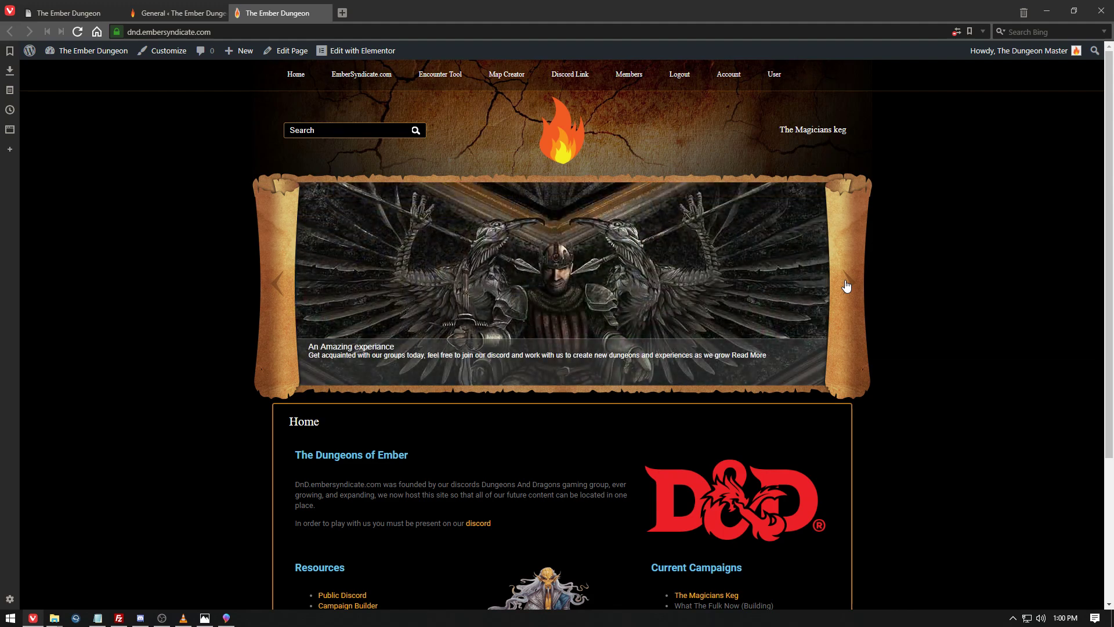
Cycle through the homepage slides again and look over the page content below the slider.
left_click(847, 286)
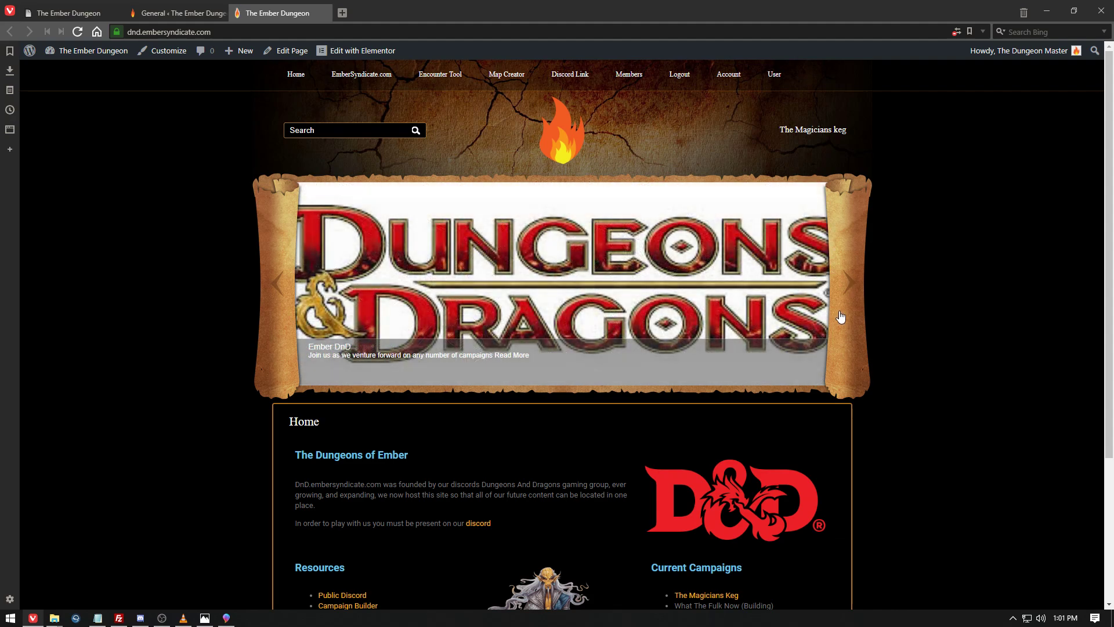
left_click(850, 279)
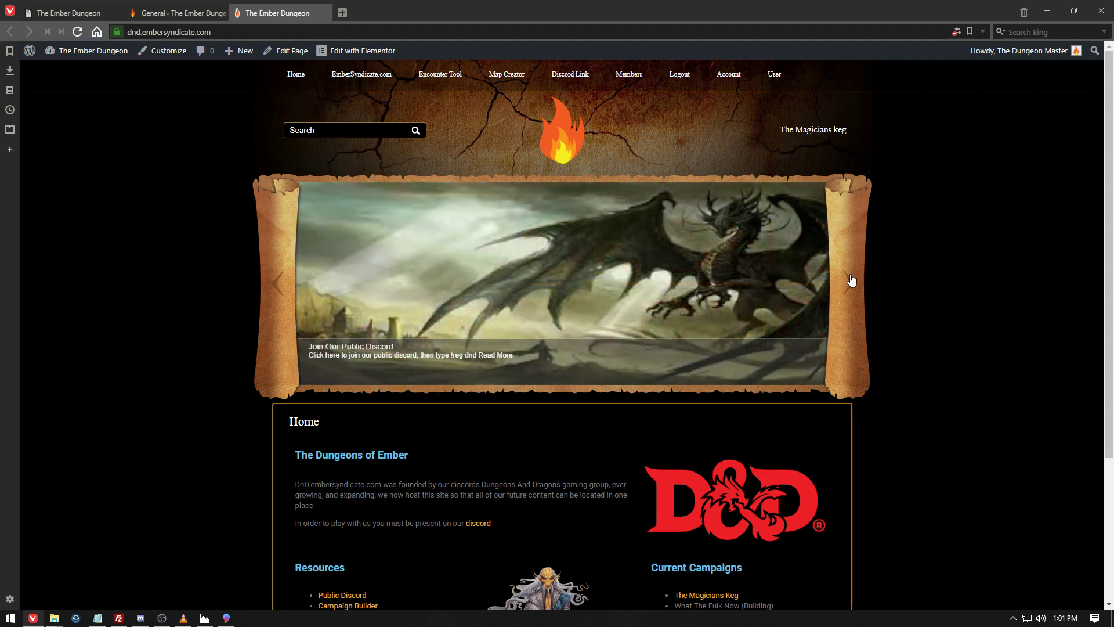
left_click(851, 280)
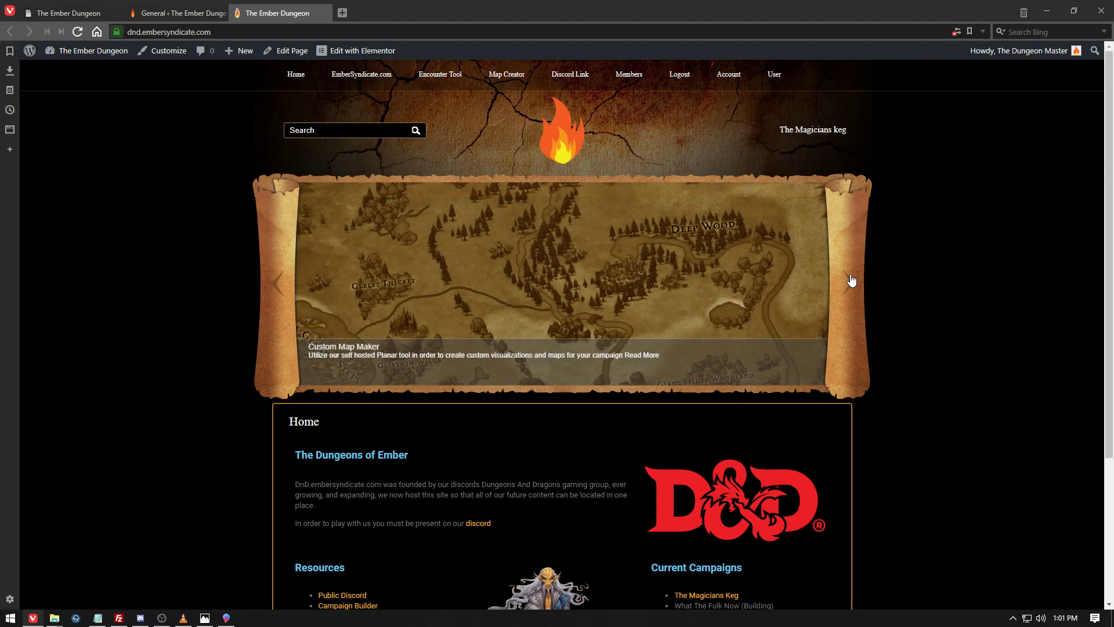
left_click(851, 281)
left_click(850, 280)
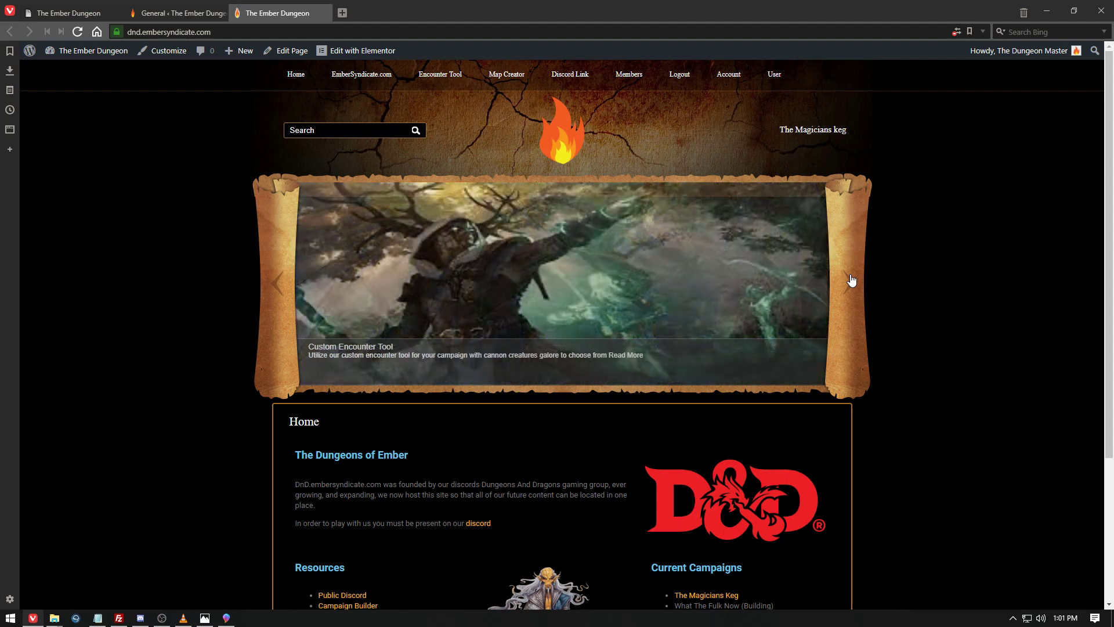
left_click(851, 280)
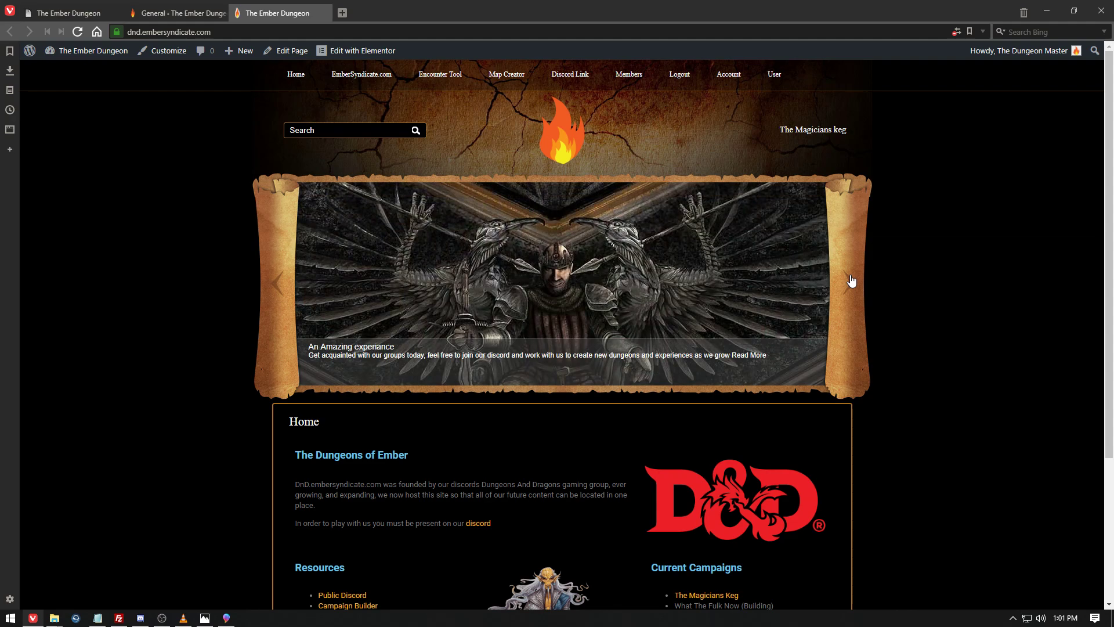
left_click(851, 280)
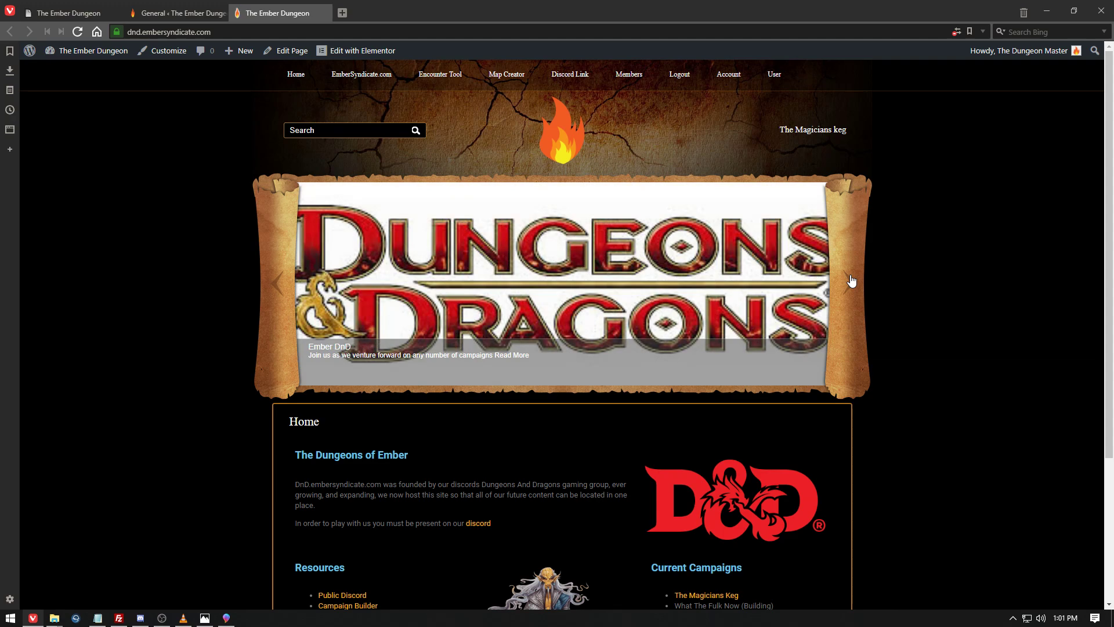
left_click(851, 280)
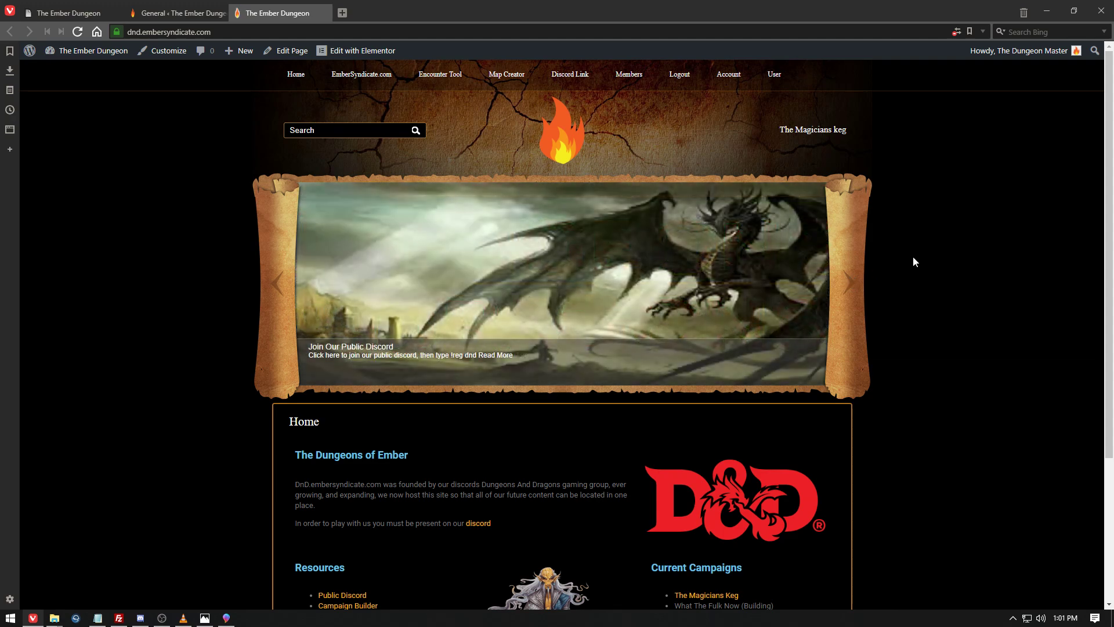
scroll(671, 321, "down", 3)
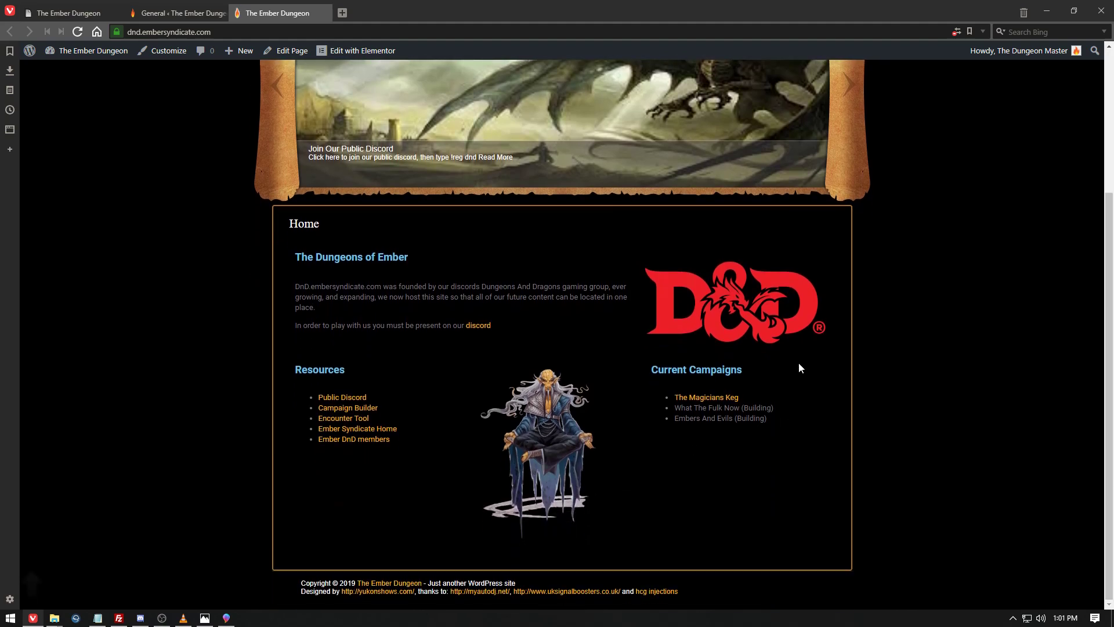
scroll(179, 562, "up", 3)
scroll(319, 549, "down", 3)
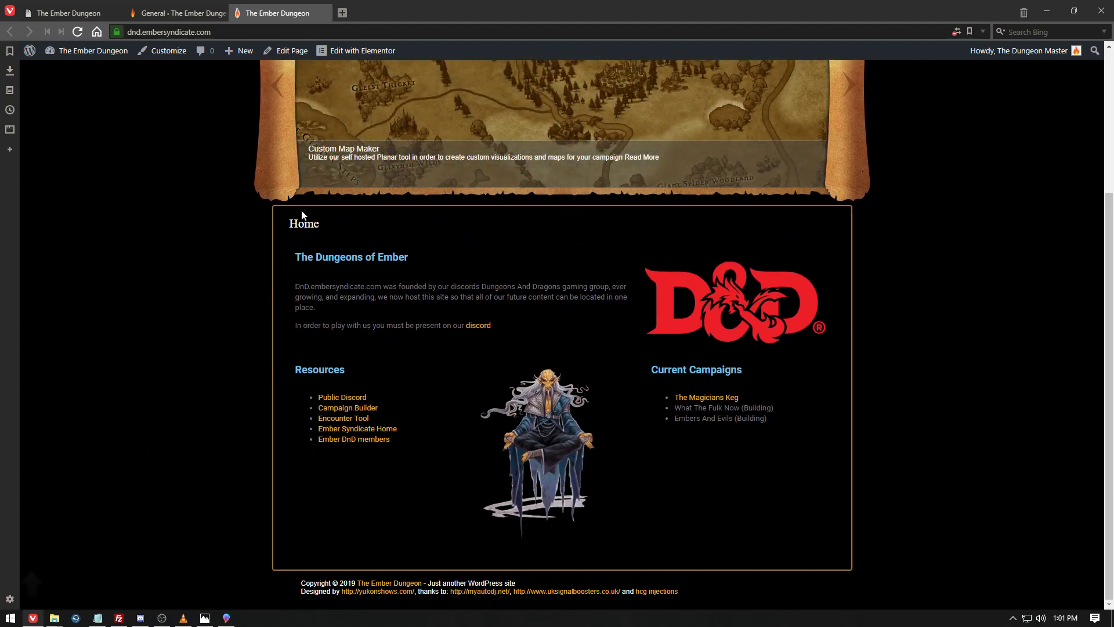
Open the home page for editing with Elementor and look over its slider and content sections.
left_click(371, 51)
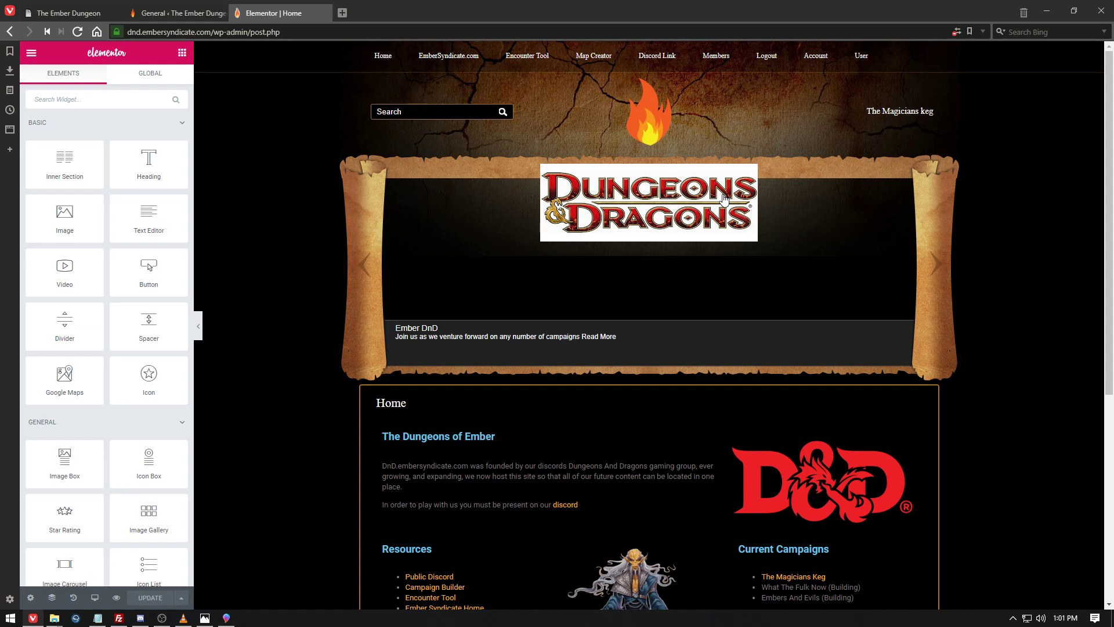
scroll(802, 208, "down", 3)
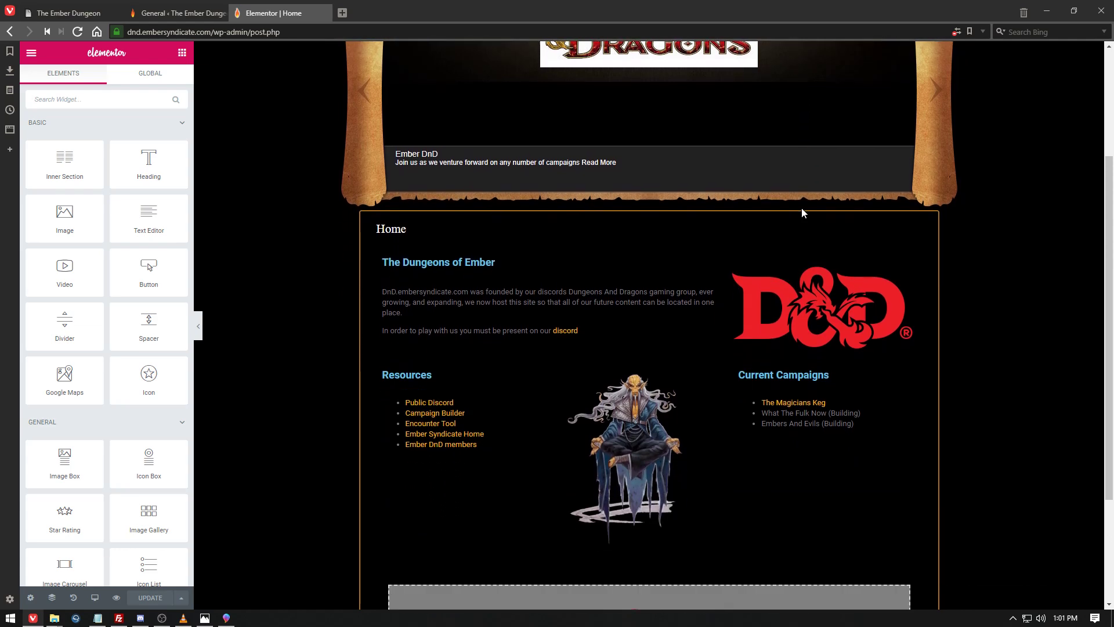
scroll(802, 213, "up", 3)
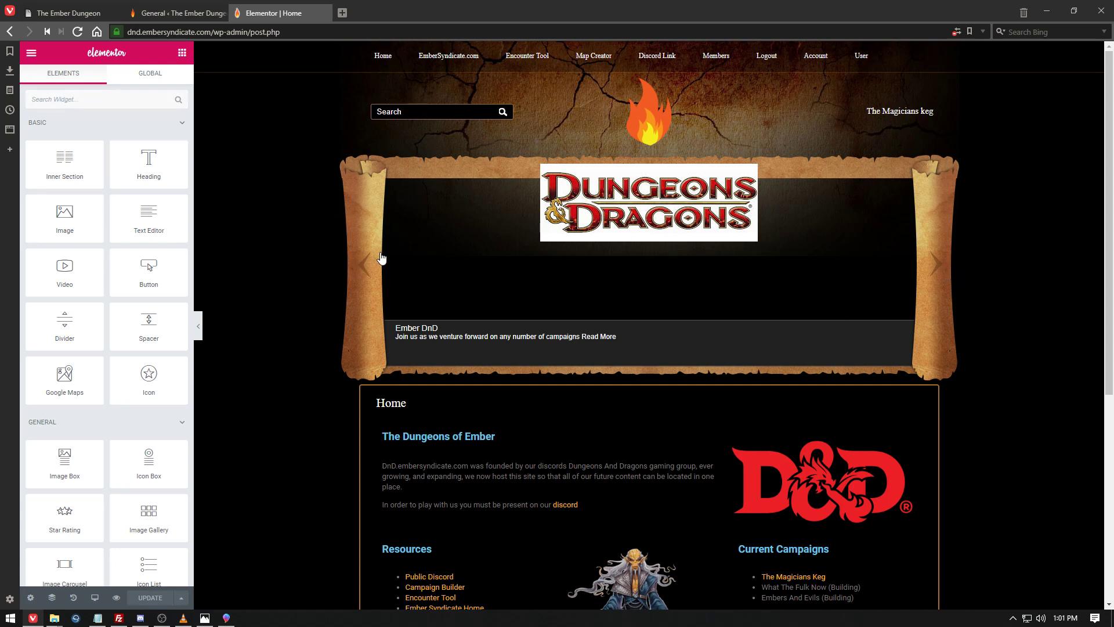
scroll(413, 168, "down", 4)
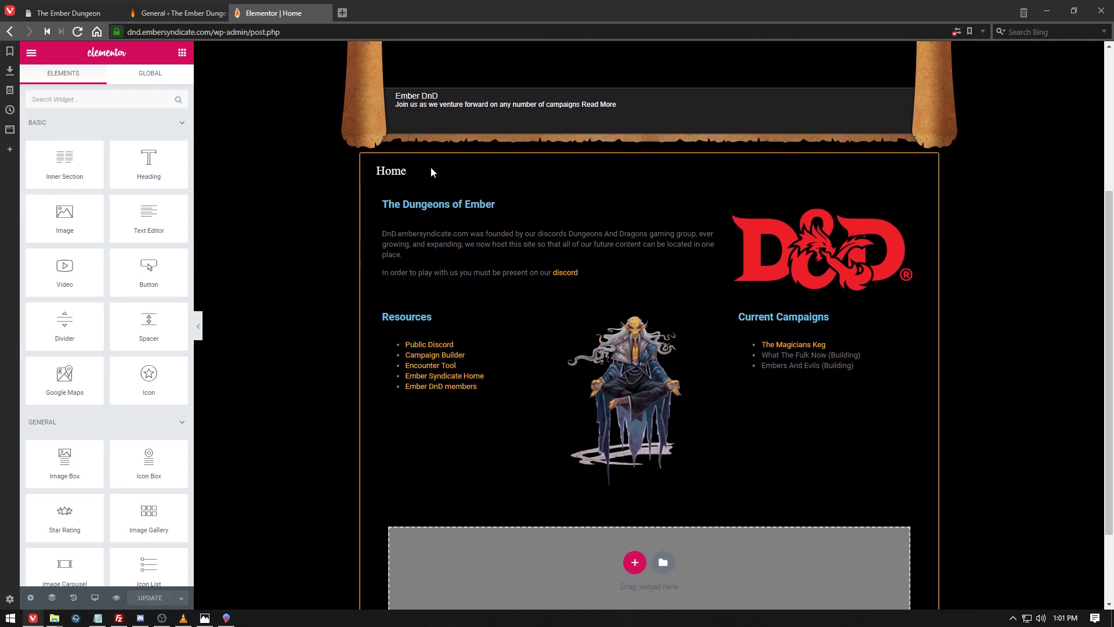
scroll(436, 176, "up", 3)
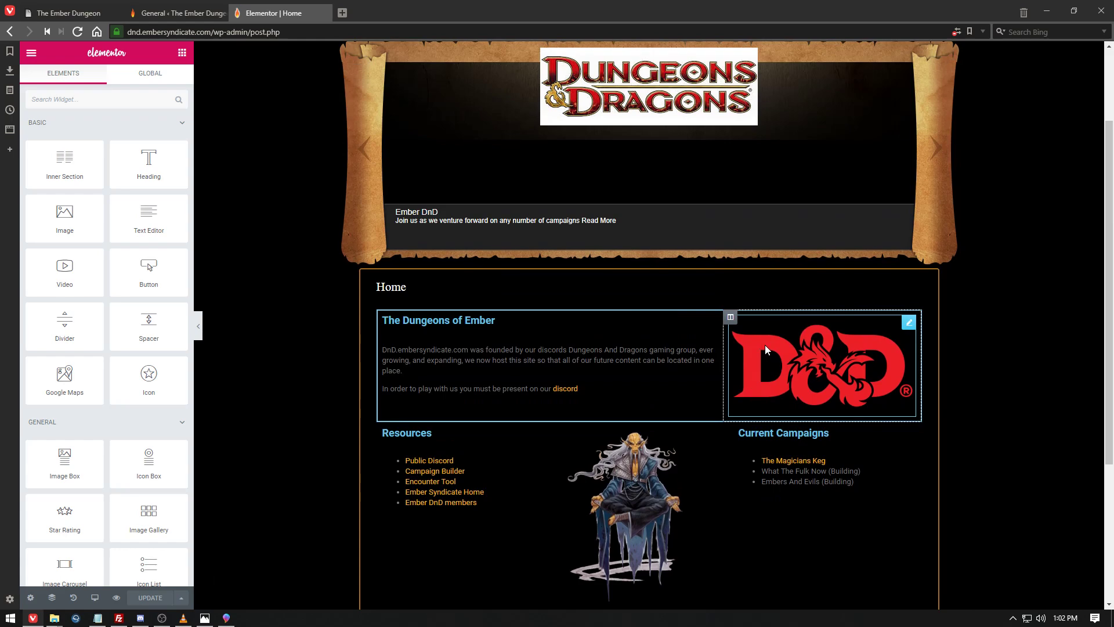
Open the D&D logo's image settings and look at its media upload dialog without choosing a file.
left_click(766, 346)
left_click(66, 201)
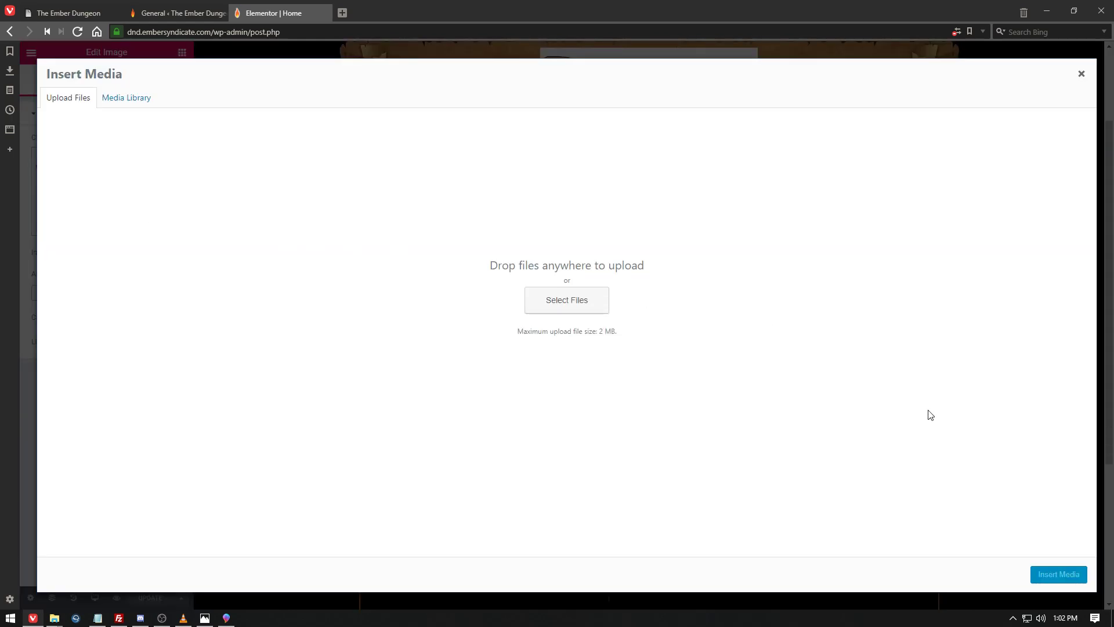
left_click(1081, 74)
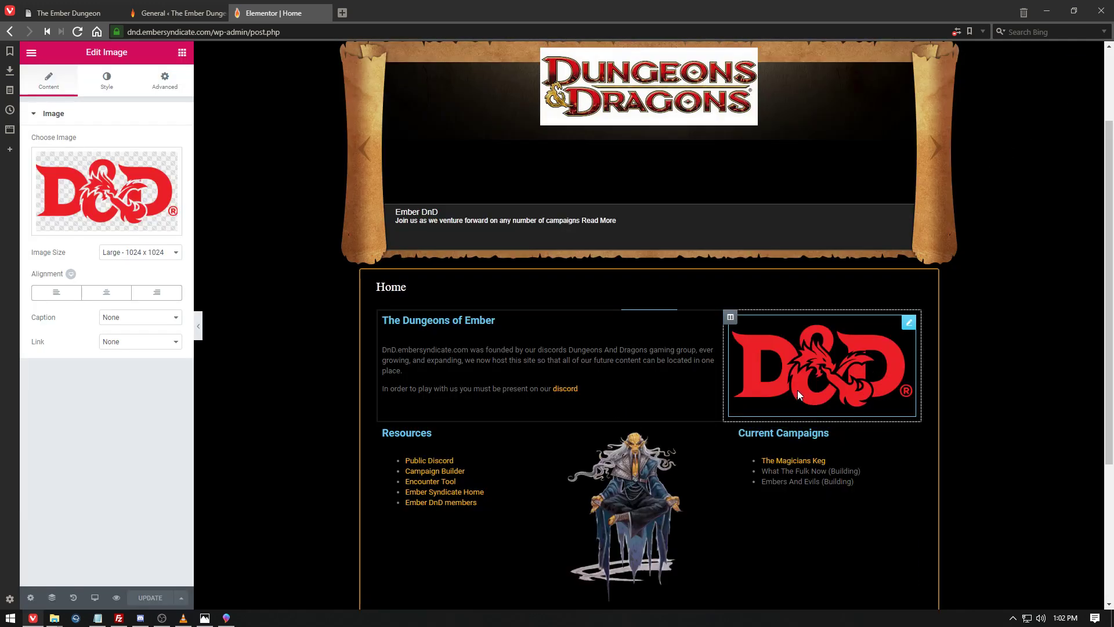
Shrink the D&D logo's column to about 10.7%, and widen it back to roughly a third of the section.
left_click_drag(725, 377, 863, 378)
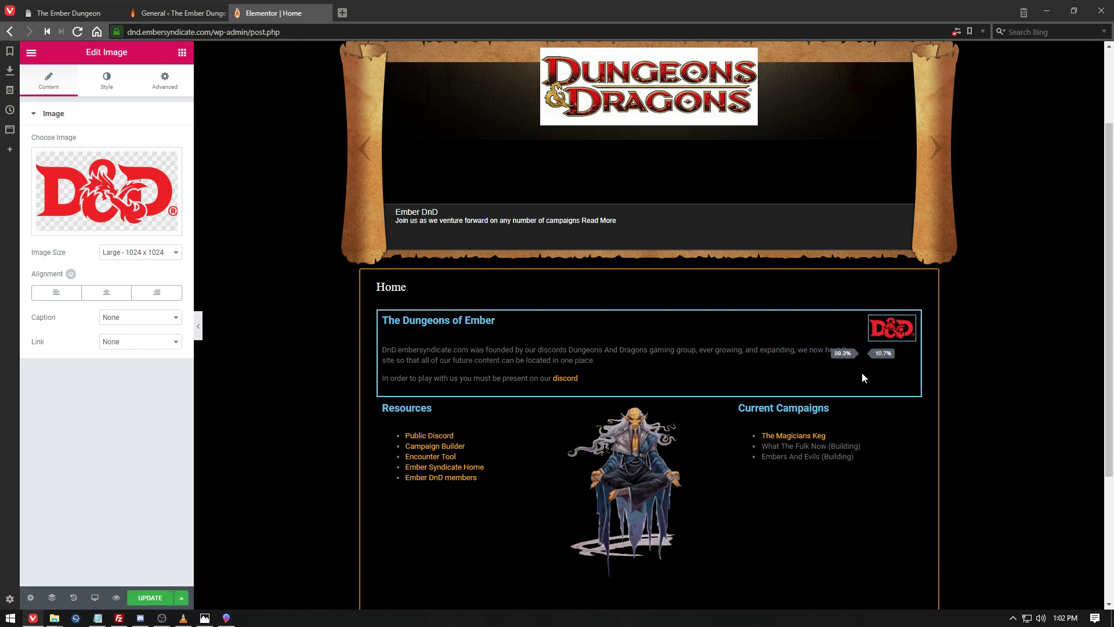
left_click_drag(862, 377, 741, 379)
Narrow the seated figure's column from both sides, giving the Current Campaigns column about 43.9% and fine-tuning the border with Resources.
left_click(716, 527)
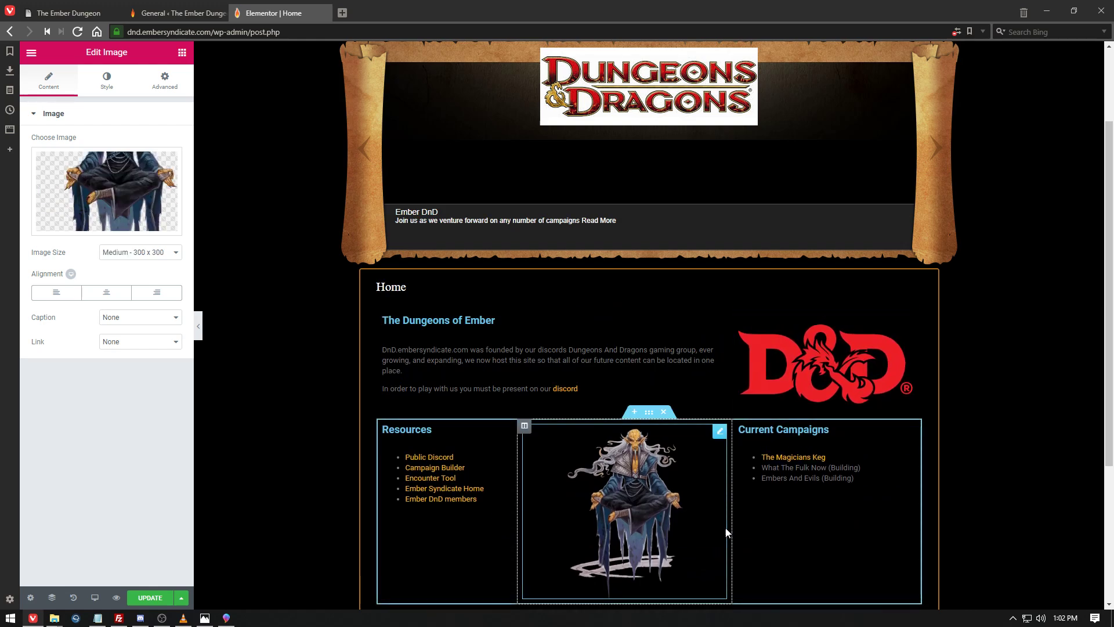
left_click_drag(732, 529, 699, 528)
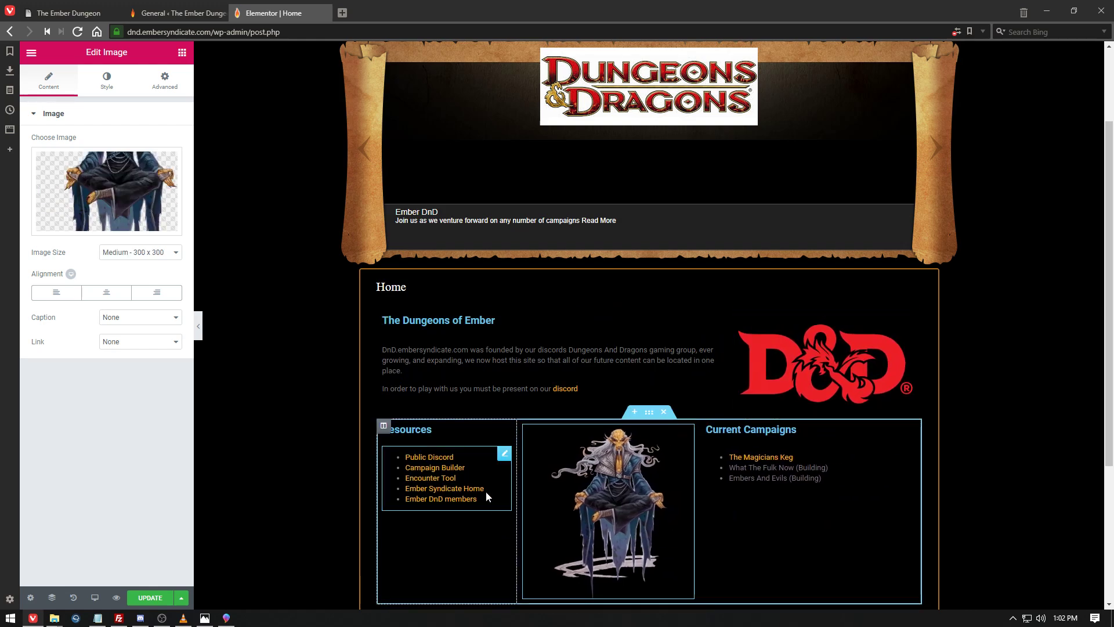
left_click_drag(517, 508, 580, 517)
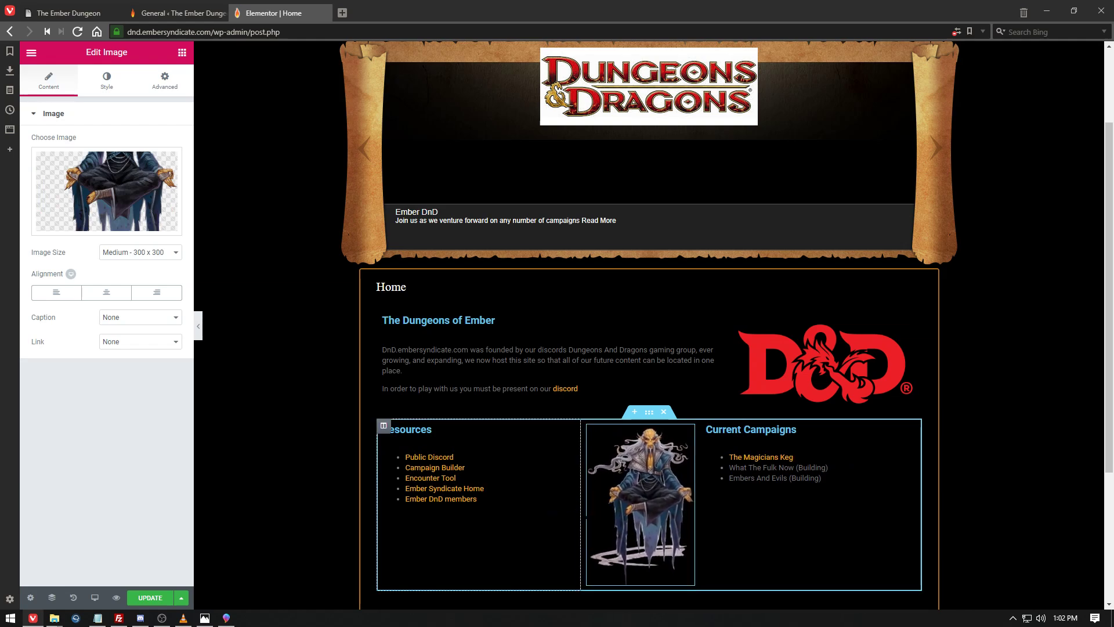
left_click_drag(698, 522, 682, 524)
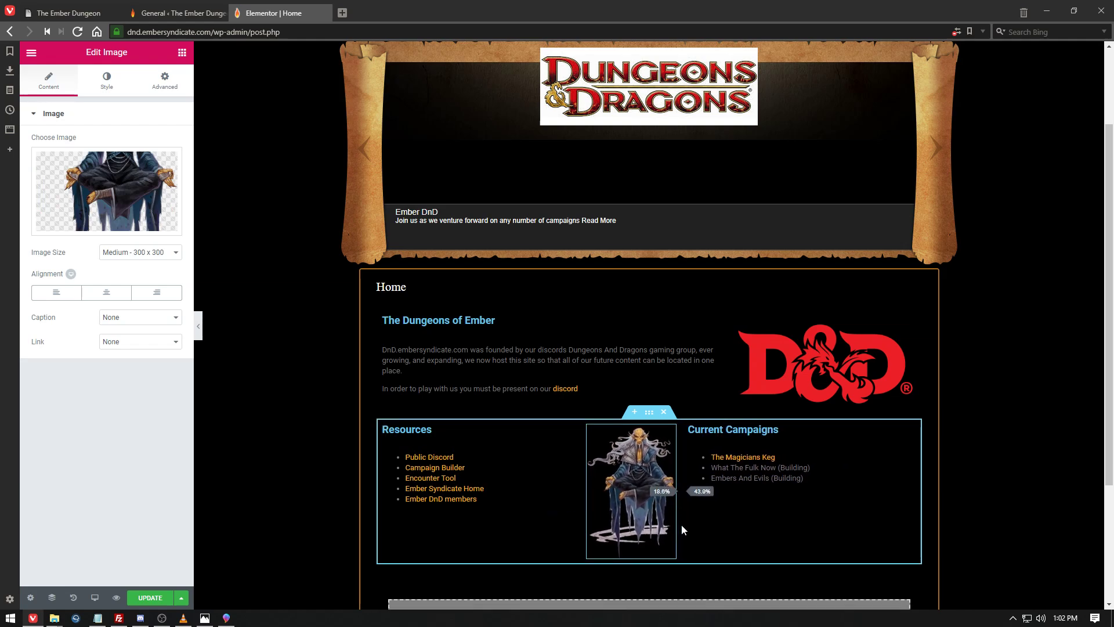
left_click_drag(603, 499, 605, 450)
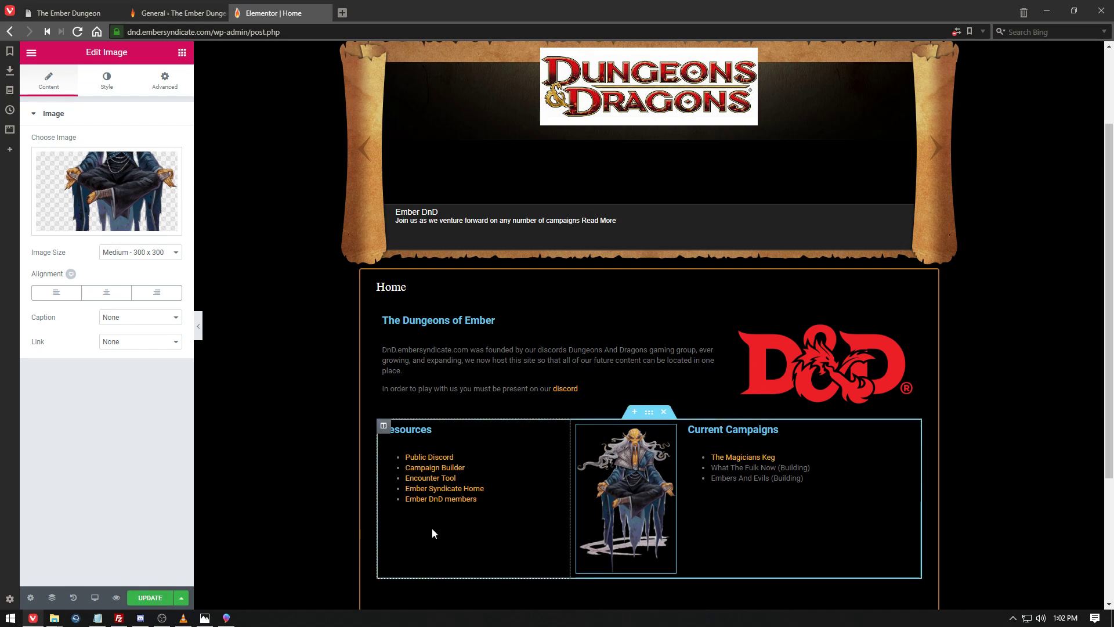
Add a section with three equal columns below the existing content and look at its style and layout settings.
scroll(431, 528, "down", 1)
scroll(432, 519, "down", 2)
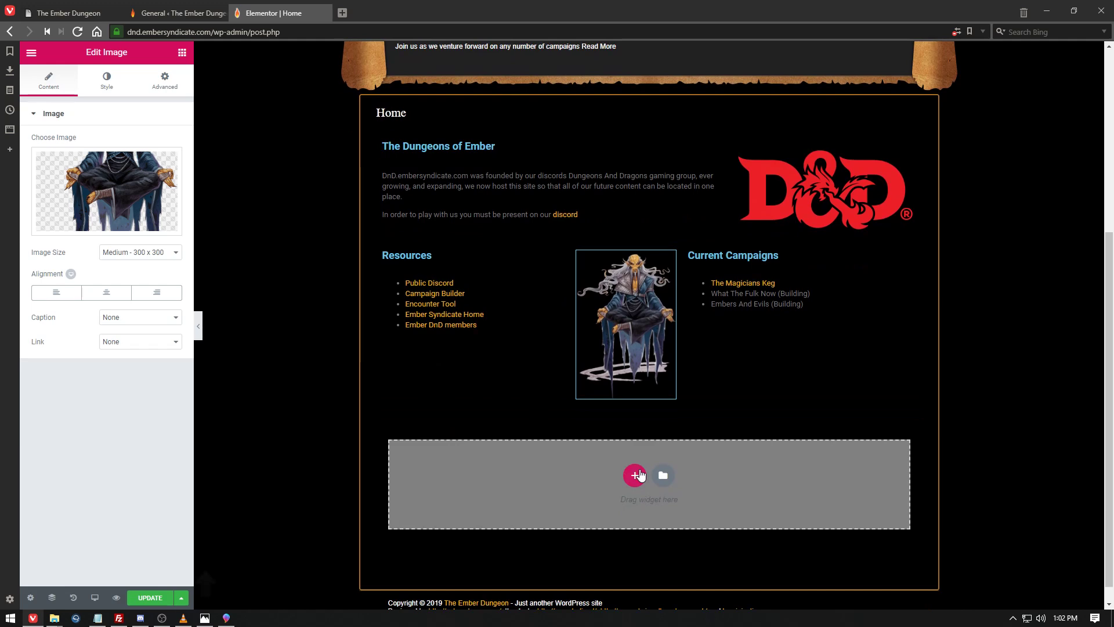
left_click(637, 475)
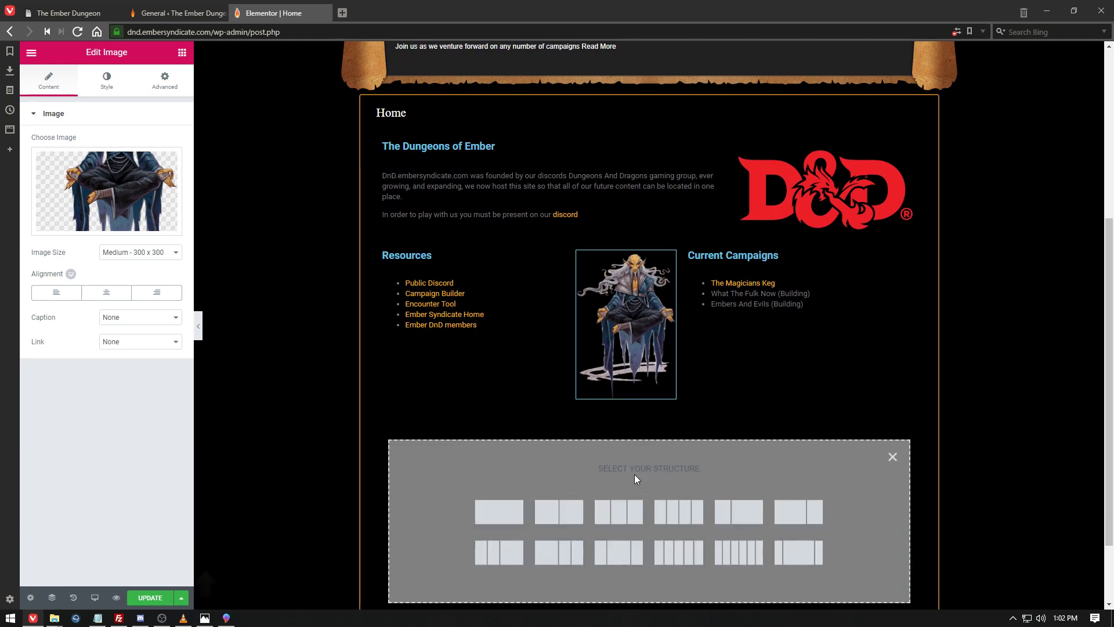
scroll(469, 510, "down", 1)
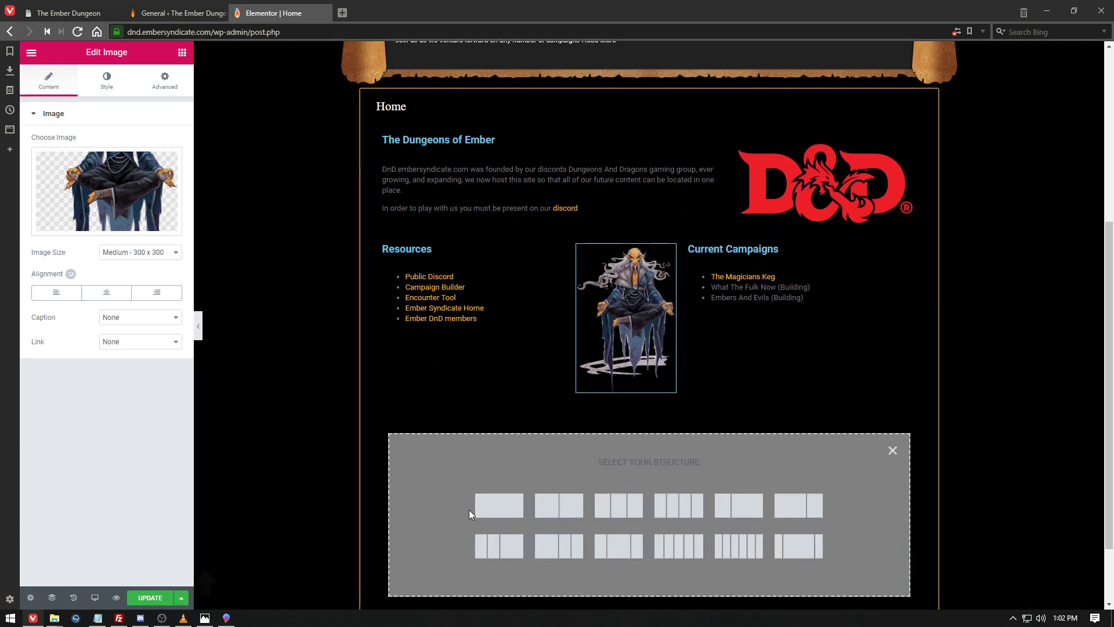
scroll(470, 513, "down", 2)
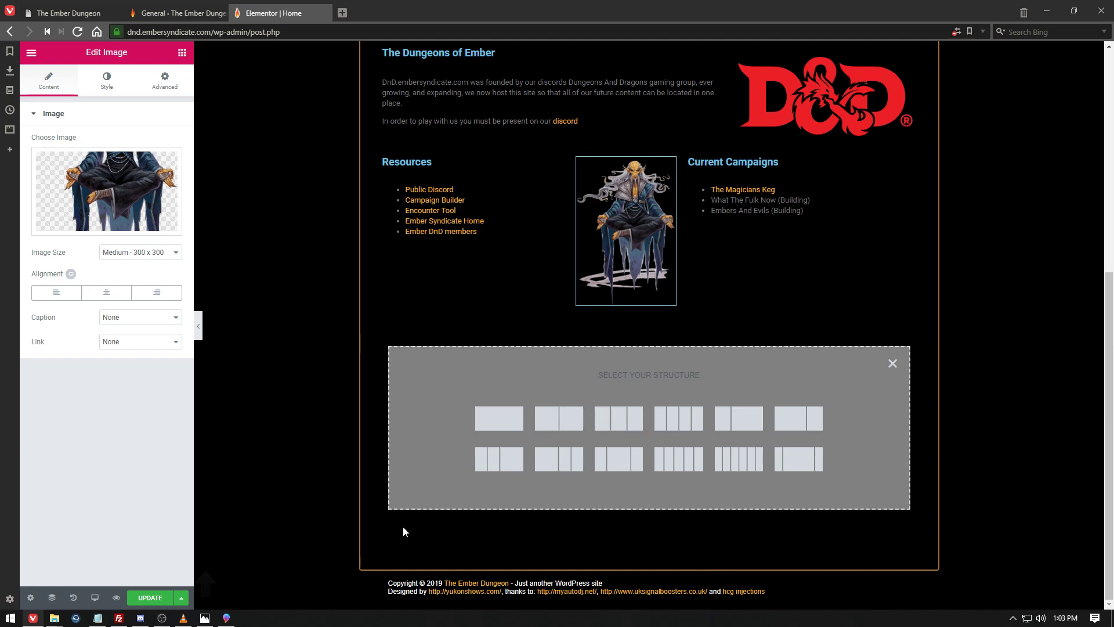
left_click(620, 419)
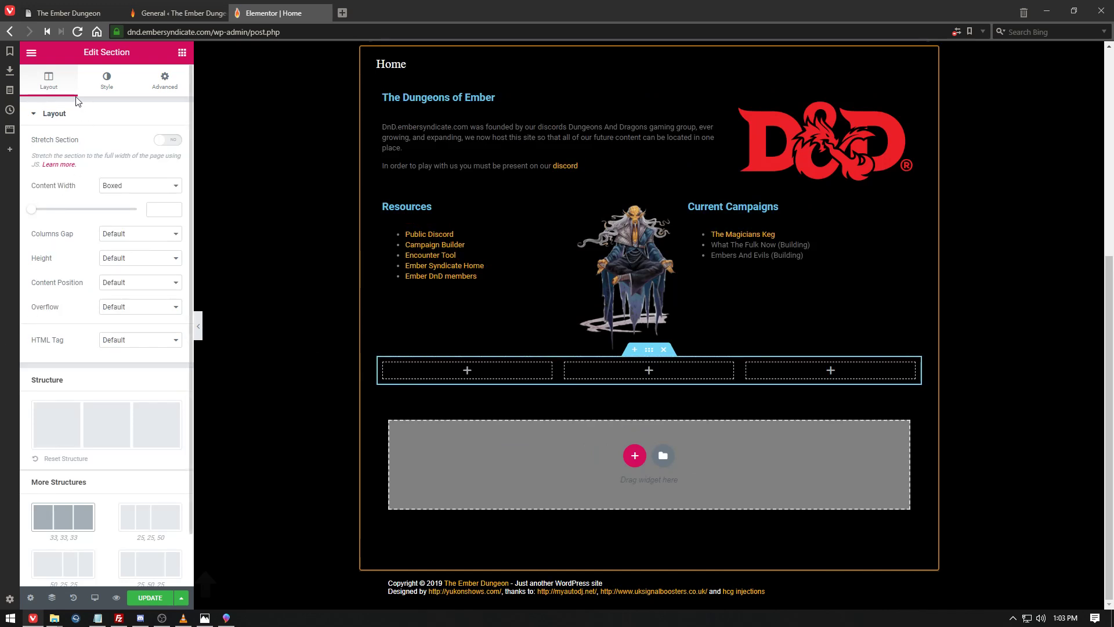
left_click(102, 87)
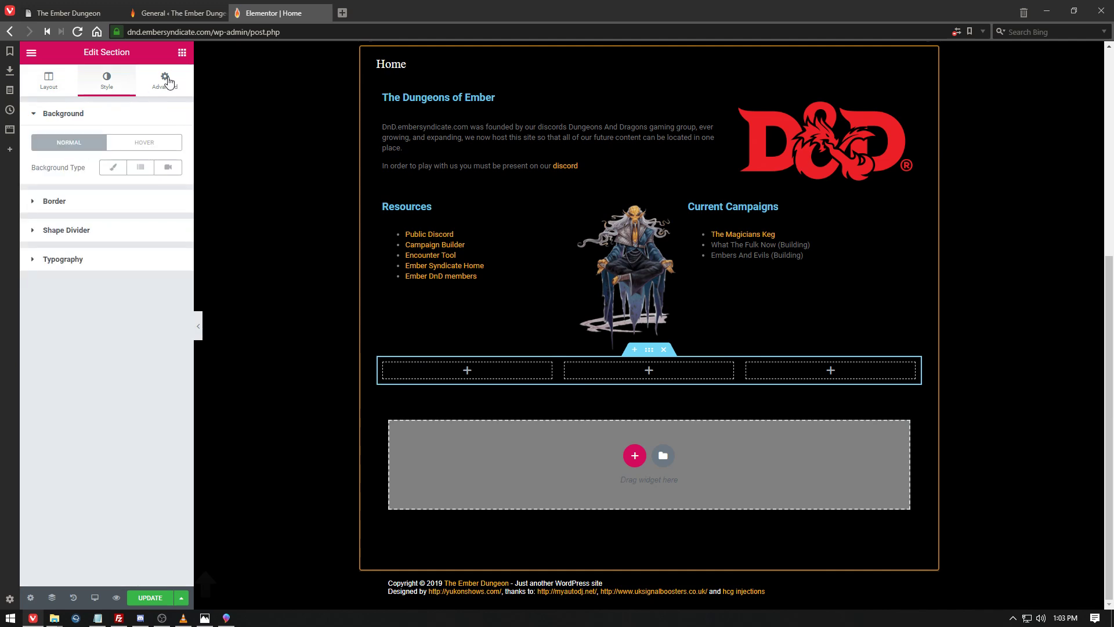
left_click(65, 86)
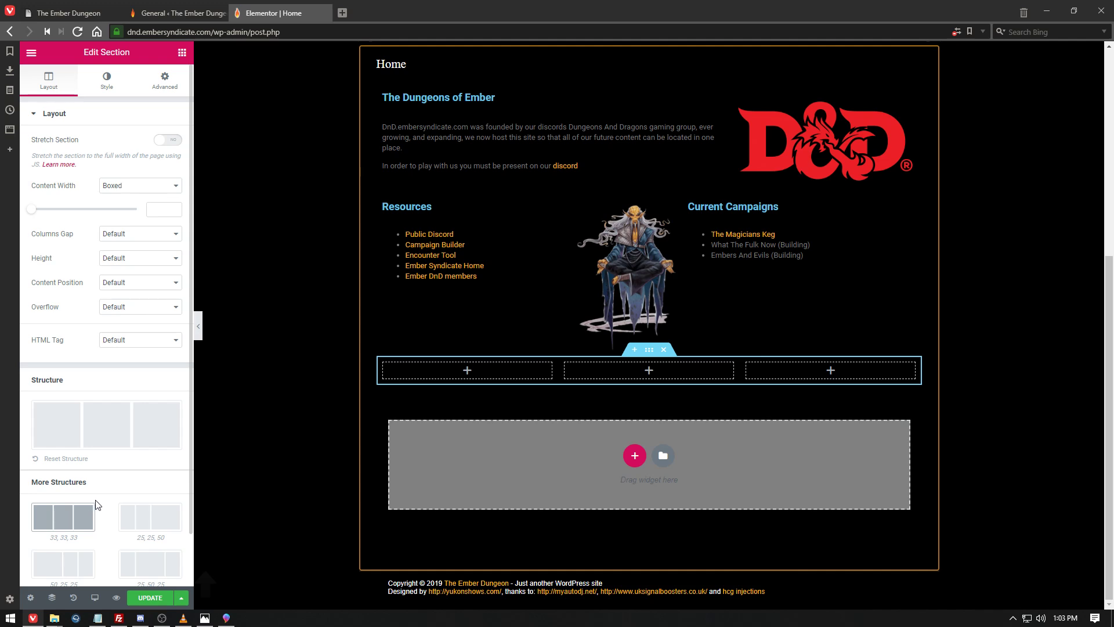
Place an Image Box widget in the new section's first column and widen that column into the middle one.
left_click(468, 371)
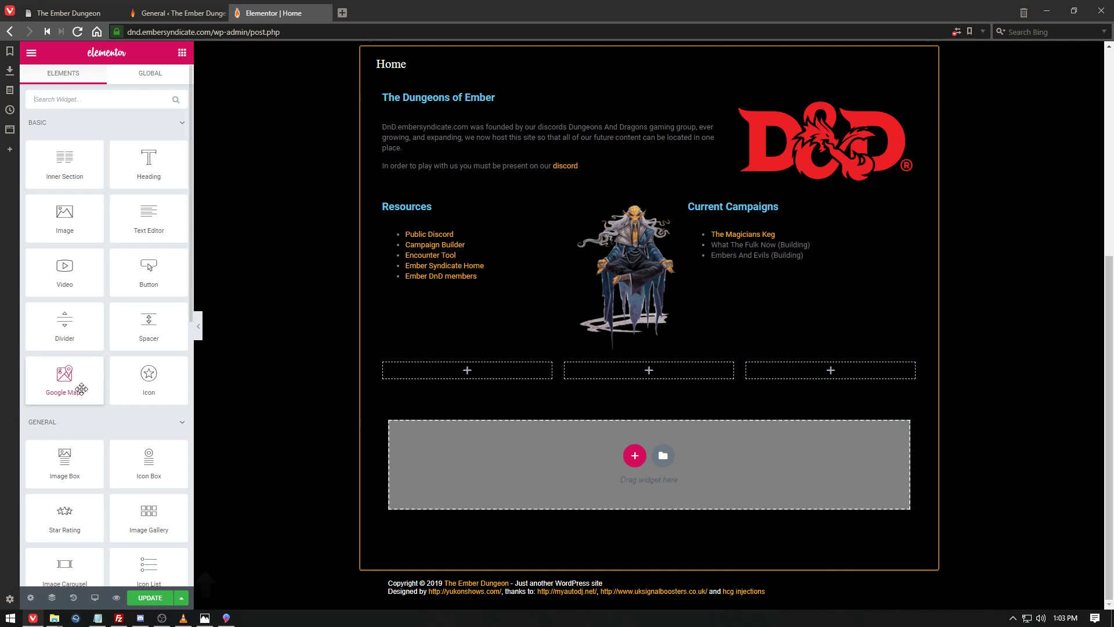
scroll(86, 389, "down", 1)
scroll(86, 389, "down", 3)
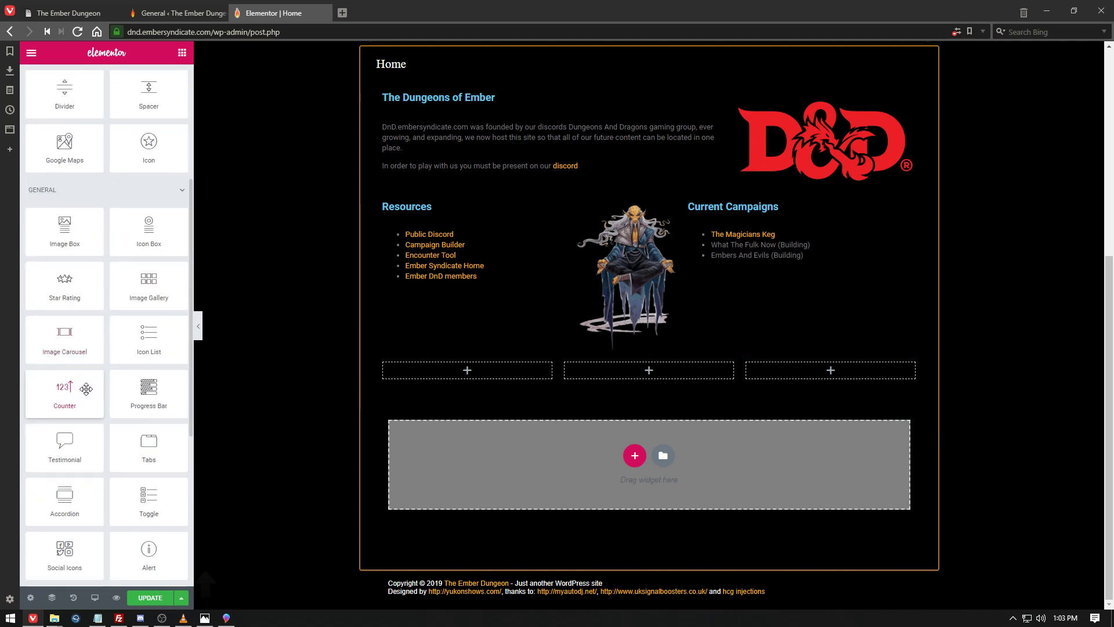
left_click_drag(72, 237, 491, 374)
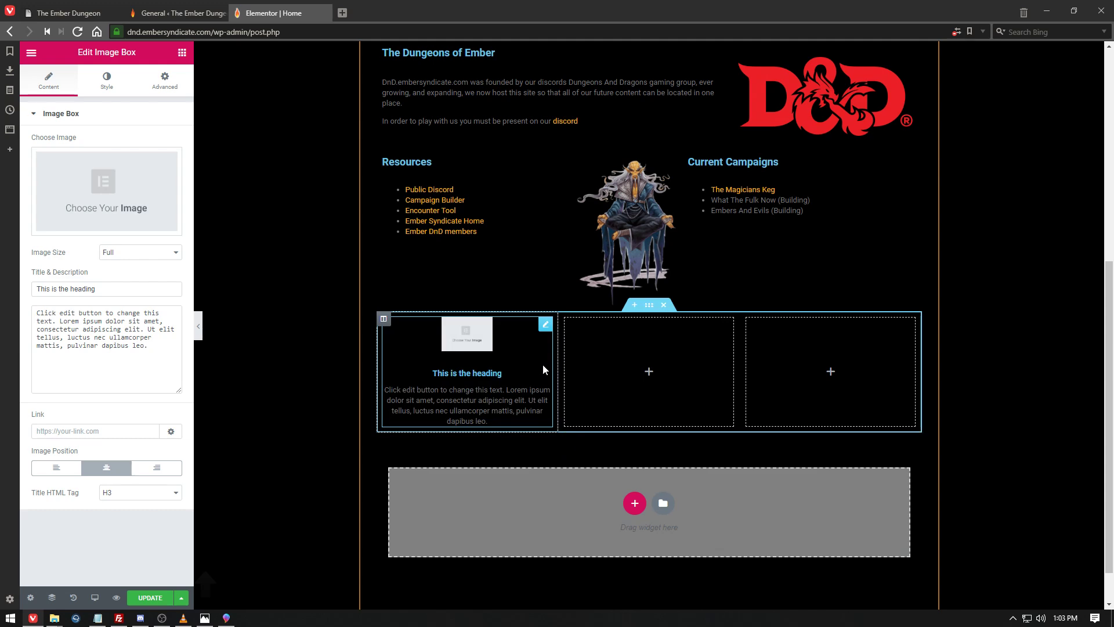
left_click_drag(557, 371, 690, 404)
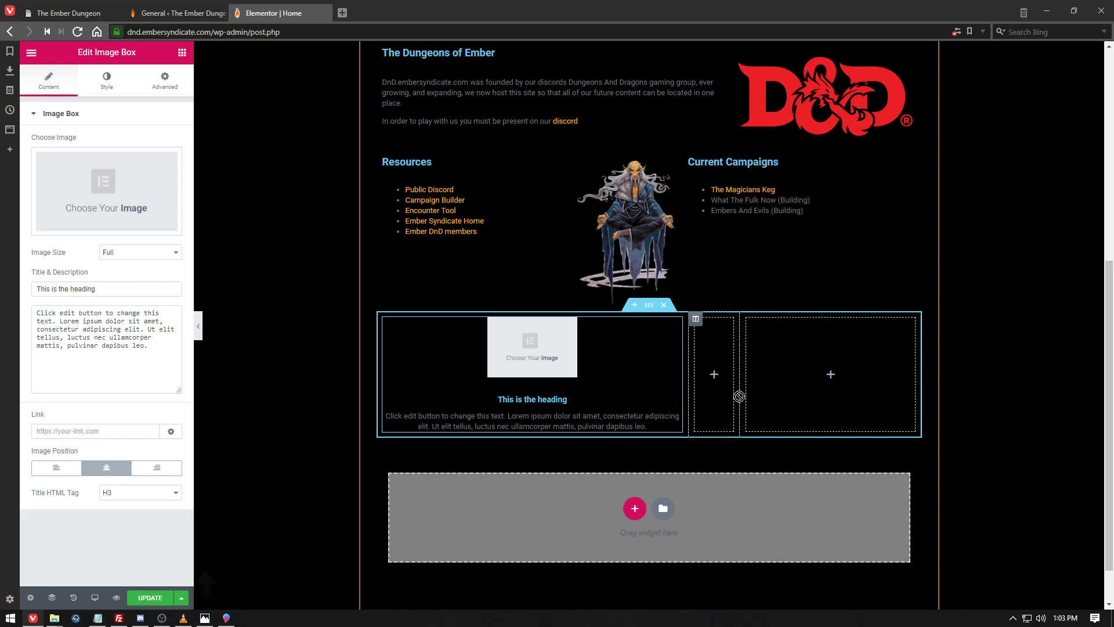
Move the narrow empty column to the end of the section, delete it, and slightly adjust the border between the remaining two columns.
left_click_drag(696, 318, 643, 454)
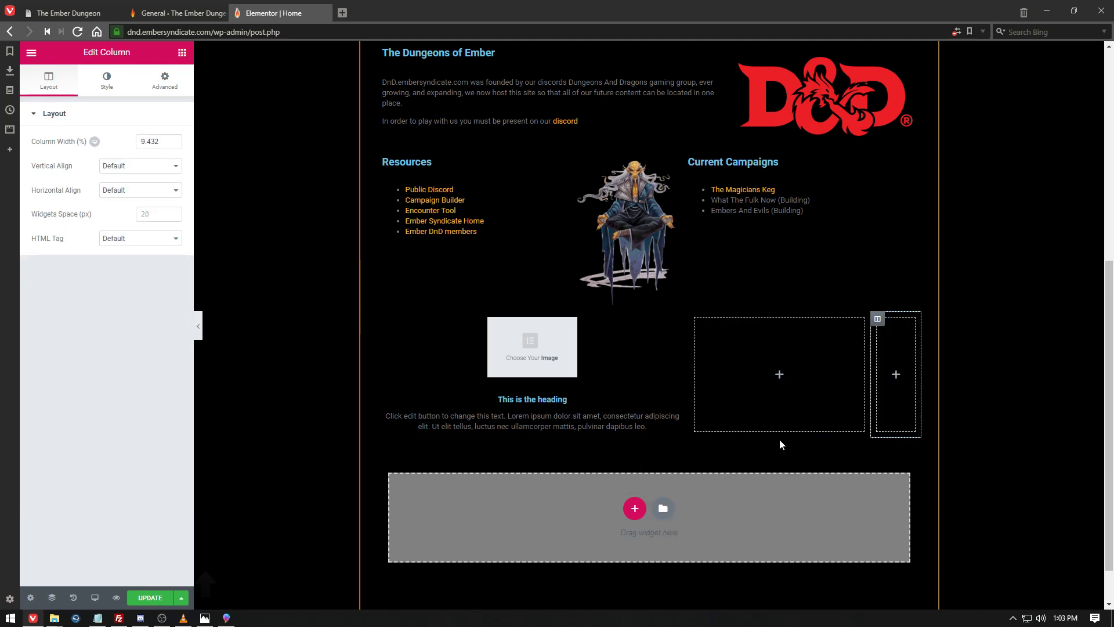
right_click(878, 319)
right_click(879, 321)
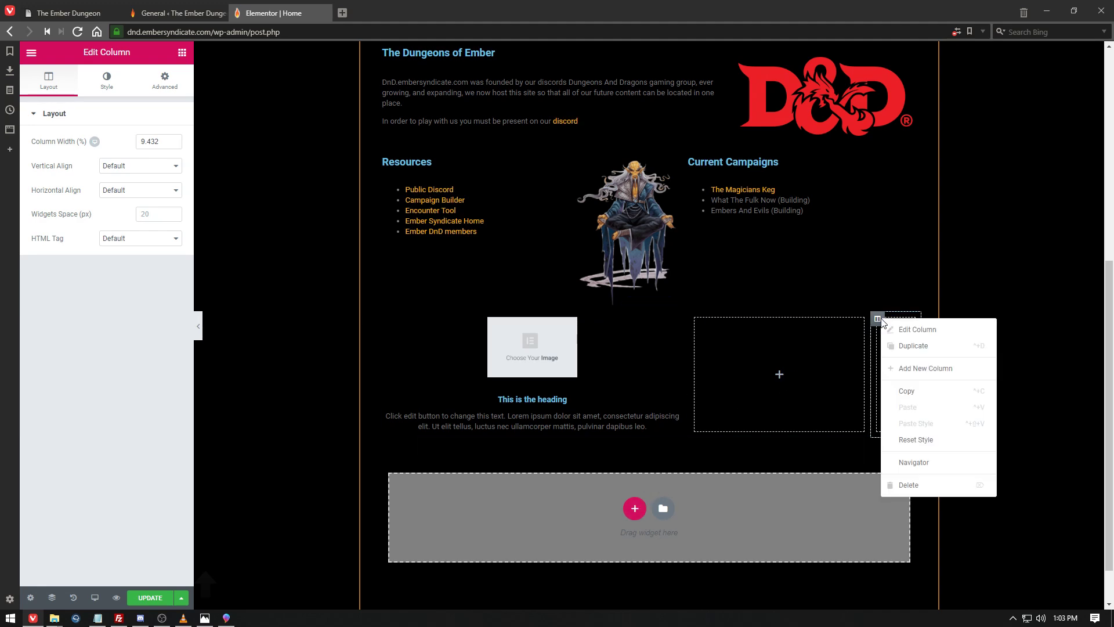
left_click(927, 490)
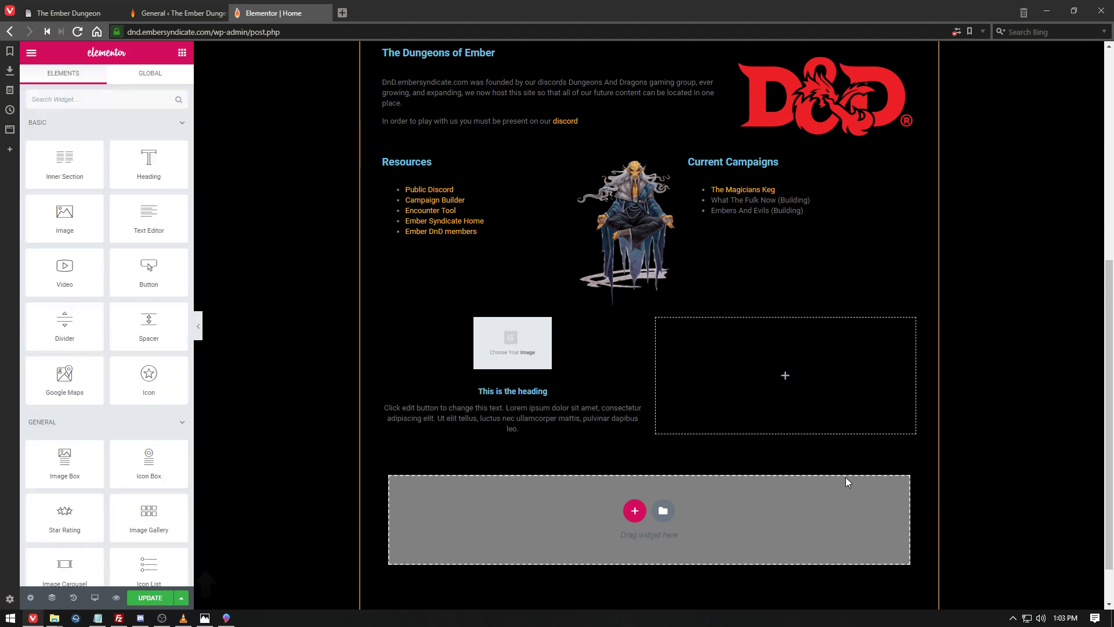
mouse_move(658, 402)
left_mouse_down()
mouse_move(818, 419)
mouse_move(602, 407)
mouse_move(712, 417)
mouse_move(647, 412)
left_mouse_up()
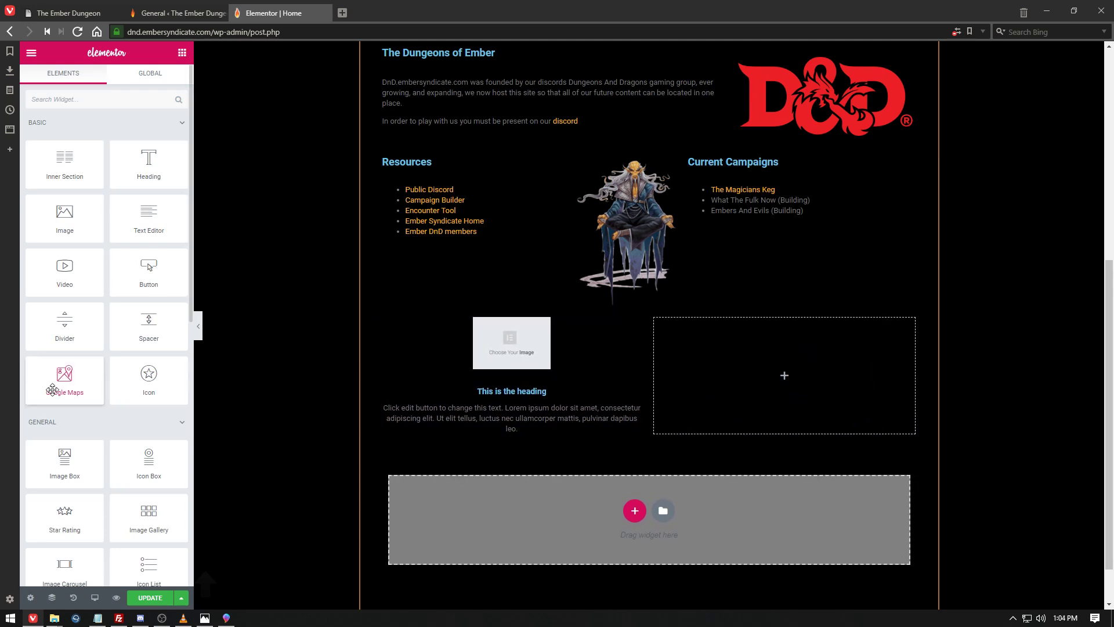
Place an Image Carousel widget in the empty second column and look at its gallery creation dialog without adding images.
scroll(64, 389, "down", 3)
left_click_drag(74, 408, 839, 398)
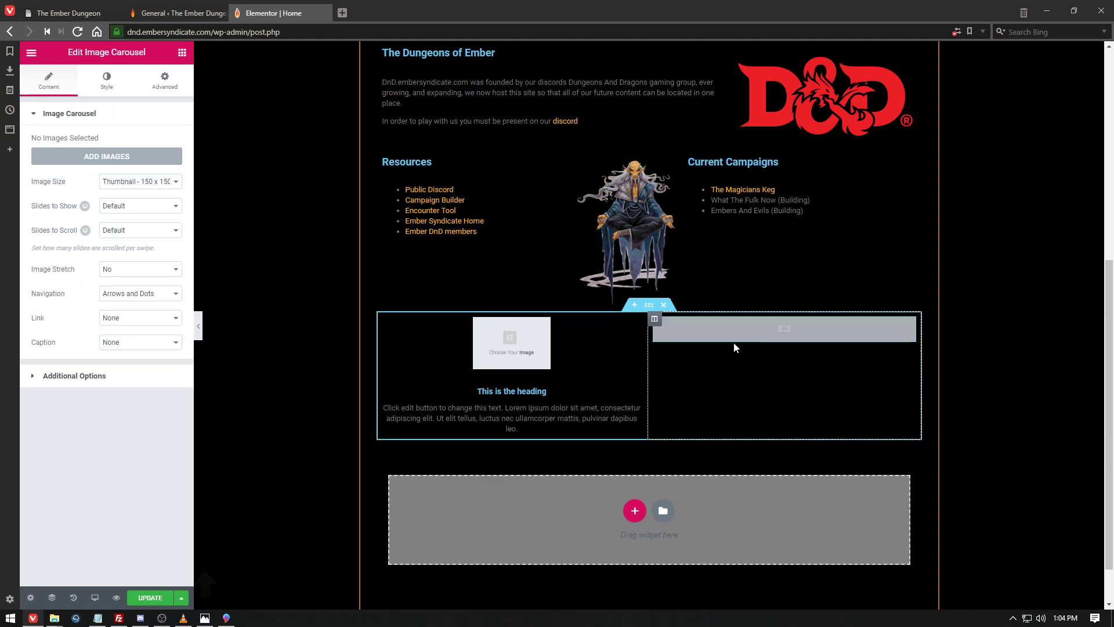
left_click(120, 160)
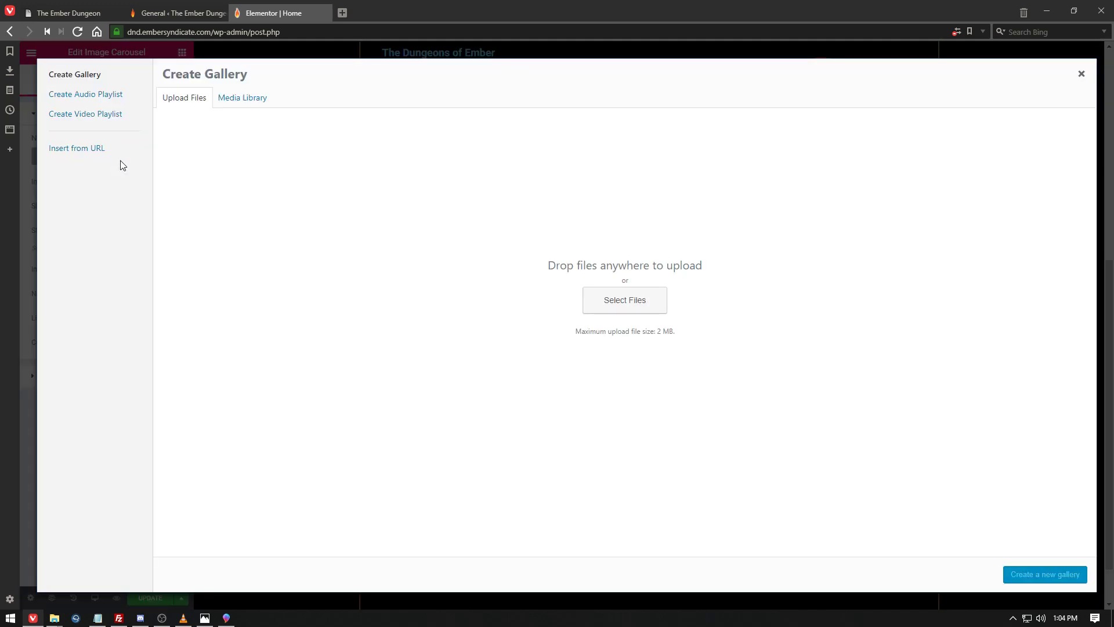
left_click(1082, 74)
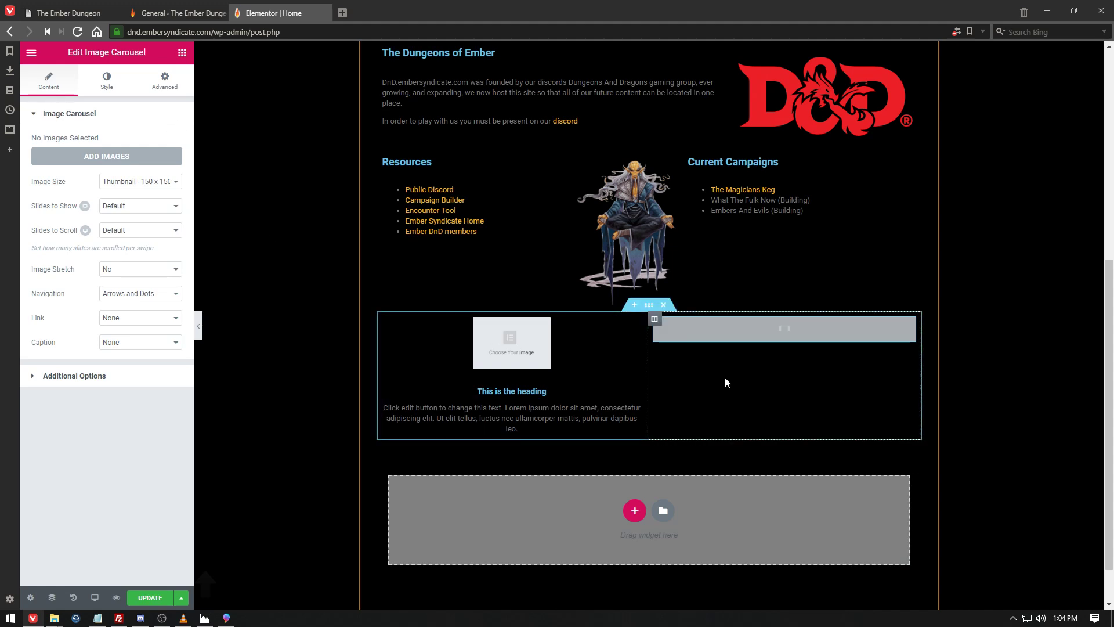
Delete the column that holds the image carousel.
right_click(660, 327)
left_click(717, 493)
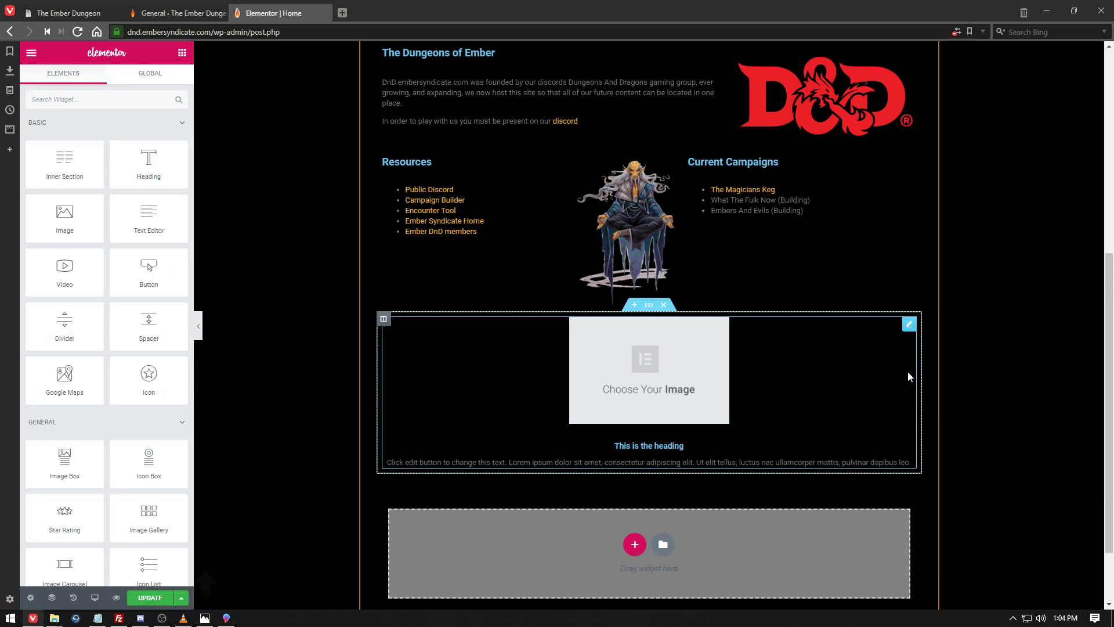
Open the structure choices for another section and browse the available General and WordPress widgets.
left_click(636, 545)
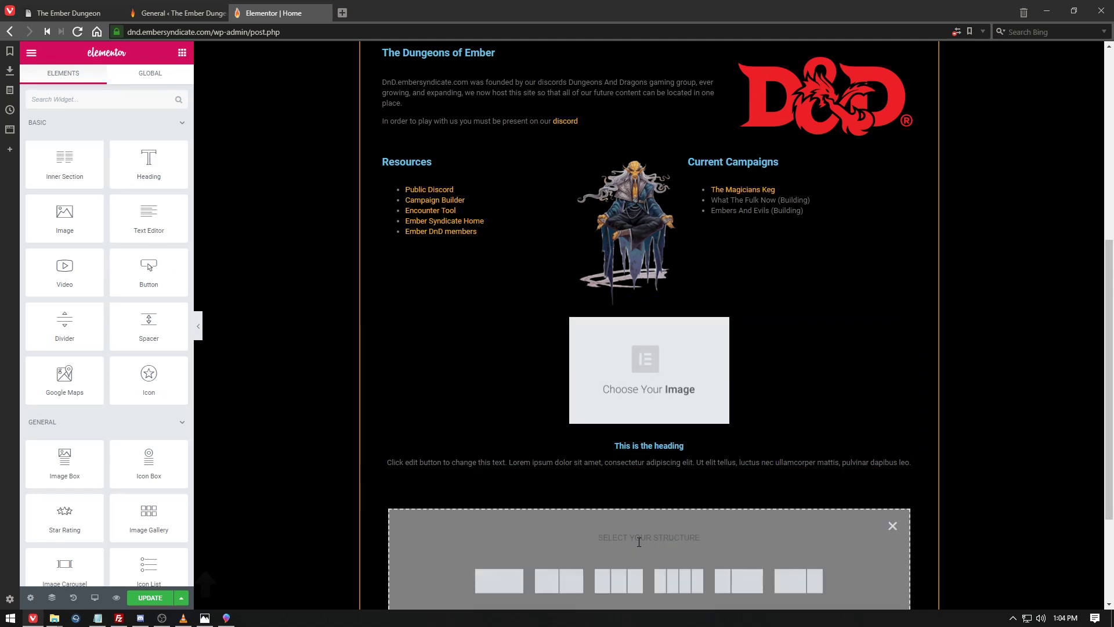
scroll(179, 422, "down", 5)
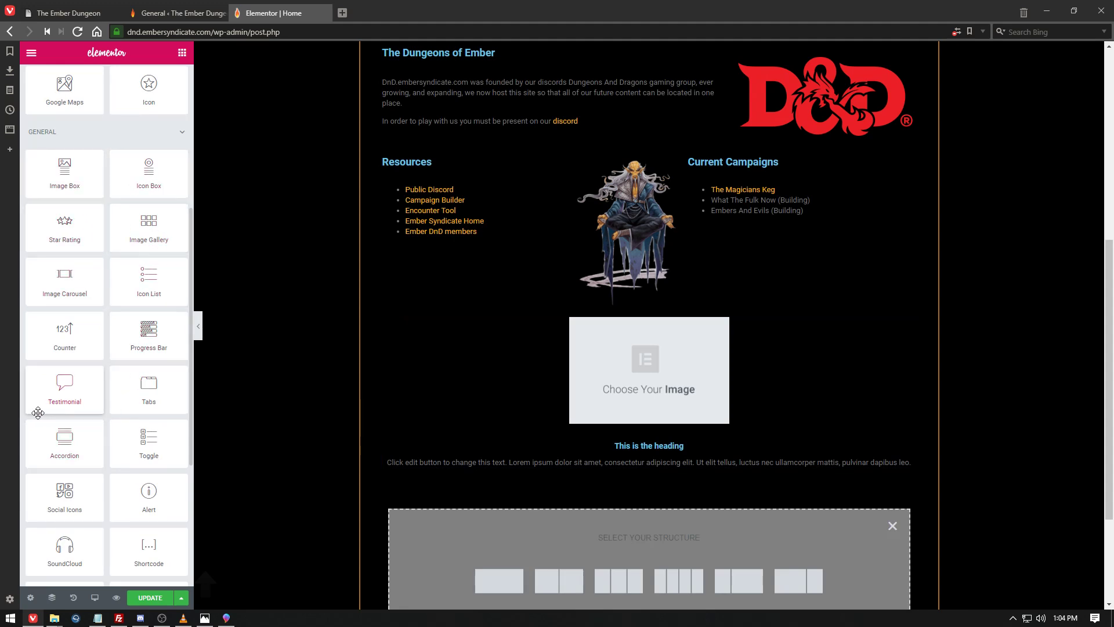
scroll(76, 439, "down", 2)
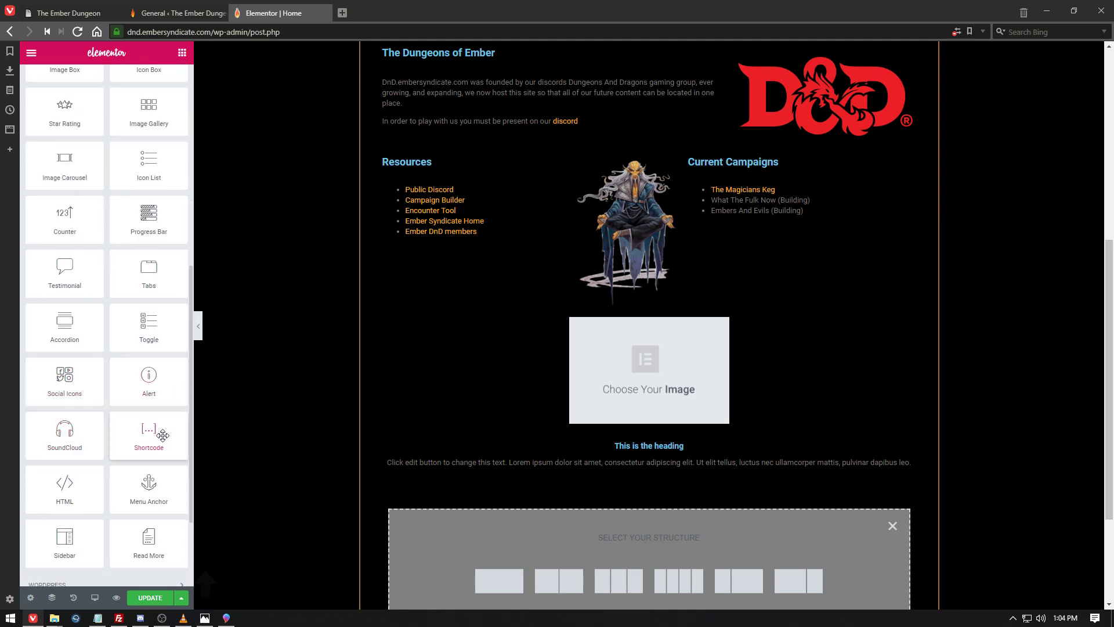
scroll(87, 439, "down", 1)
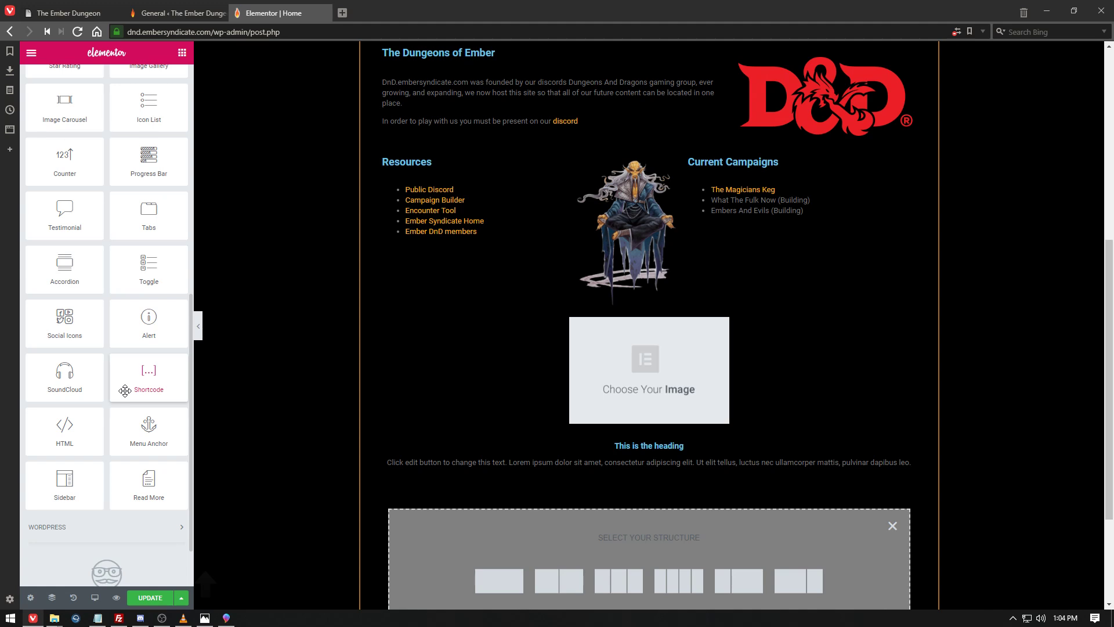
scroll(123, 498, "down", 2)
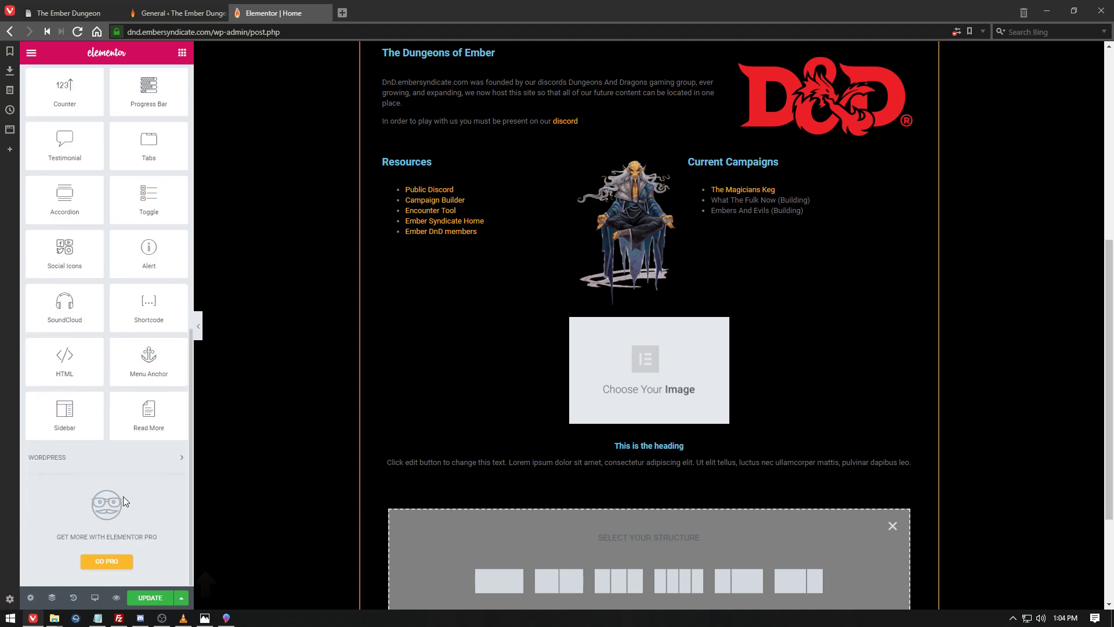
left_click(113, 458)
scroll(113, 458, "down", 3)
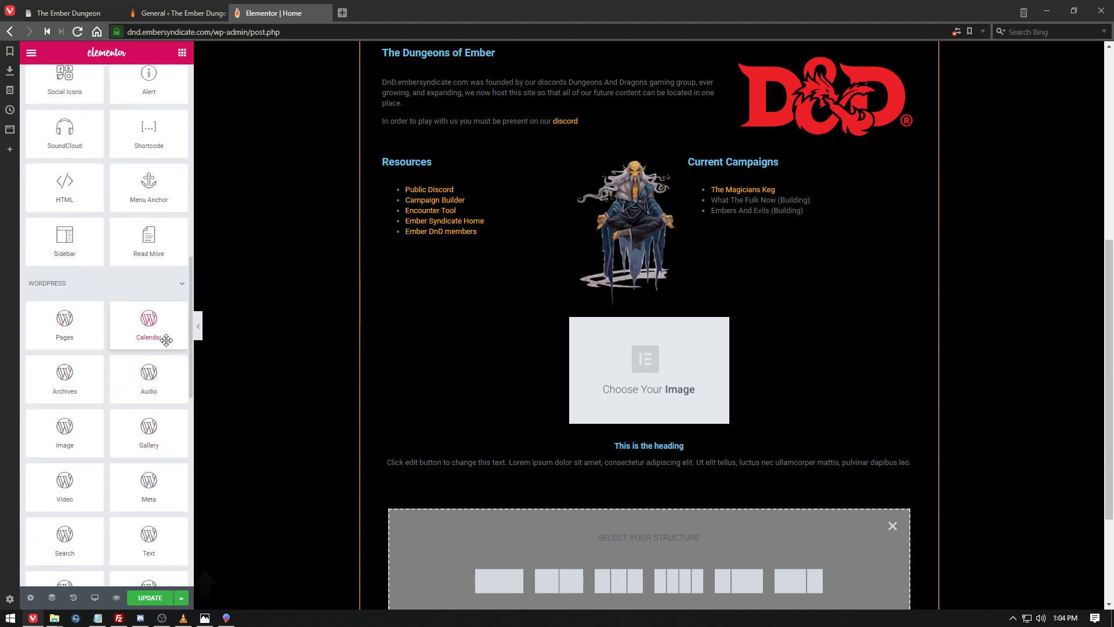
scroll(167, 341, "down", 1)
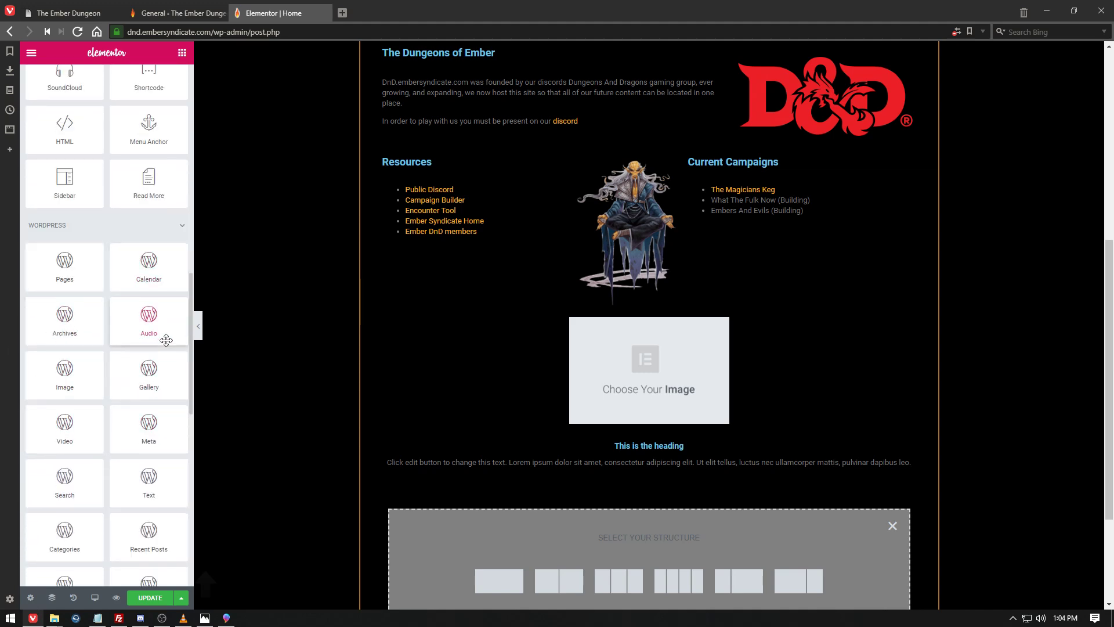
scroll(166, 340, "down", 2)
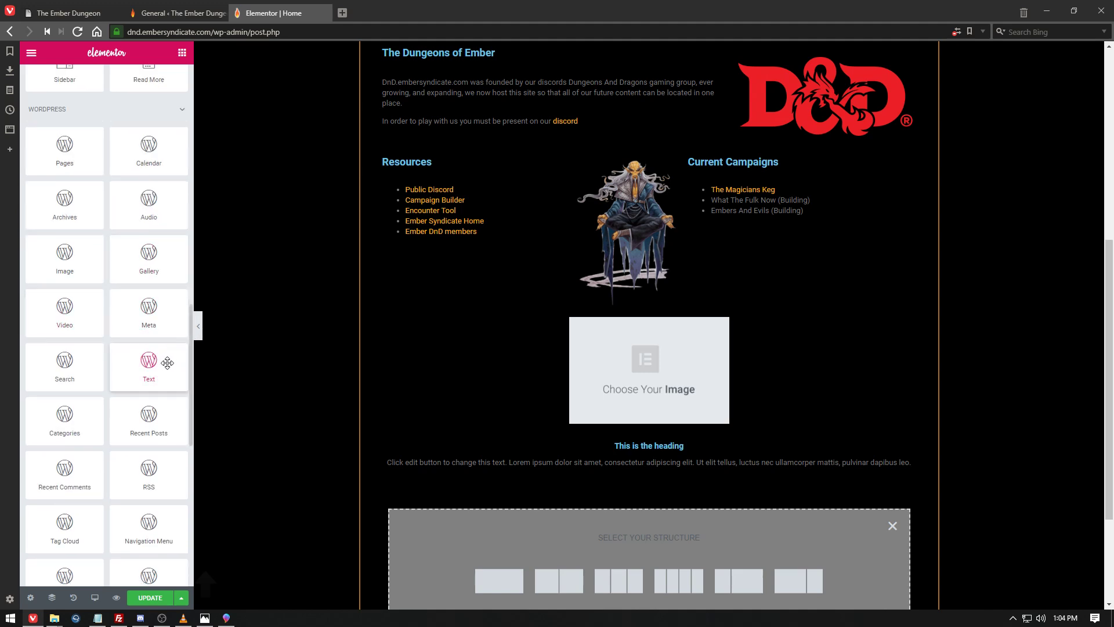
Browse the remaining WordPress widgets, leave the Elementor editor through View Page, and look over the published home page.
scroll(162, 363, "down", 1)
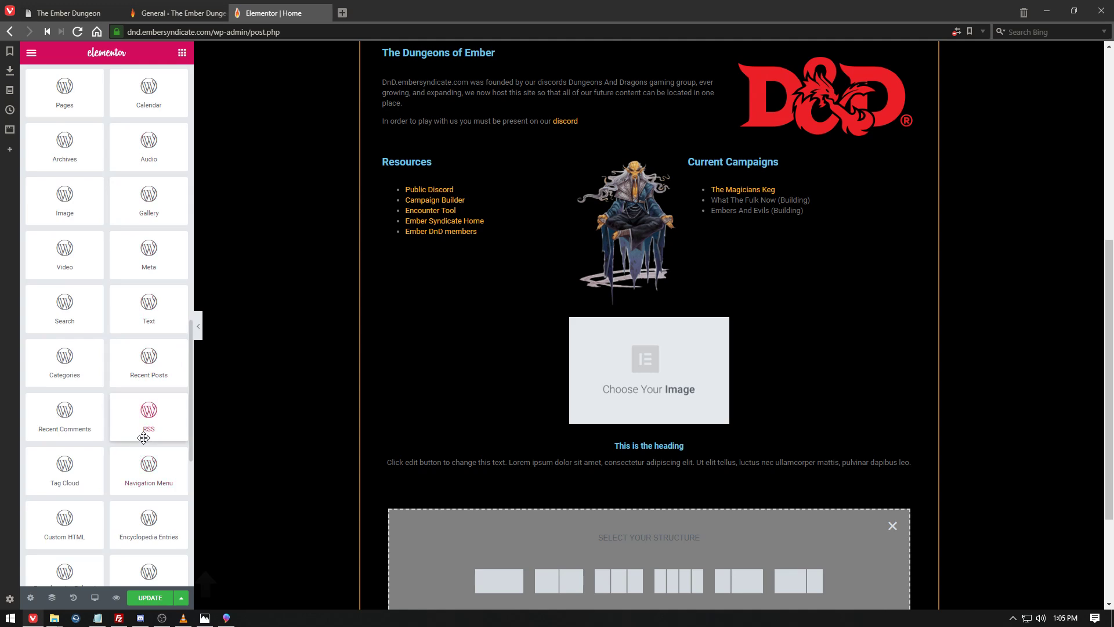
scroll(142, 447, "down", 2)
scroll(144, 440, "up", 10)
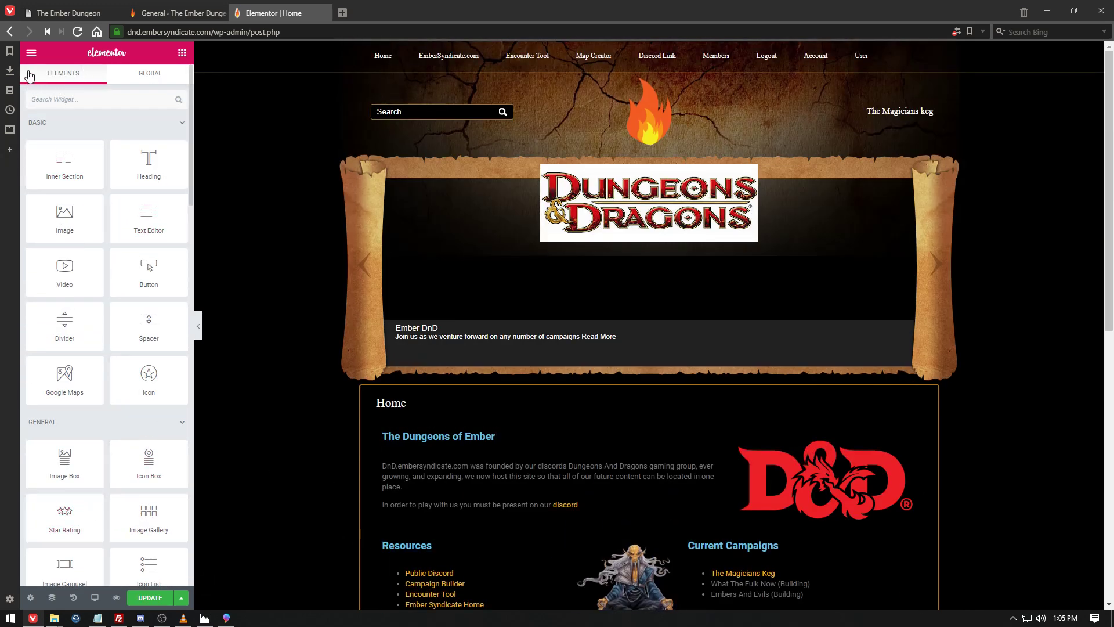
left_click(31, 53)
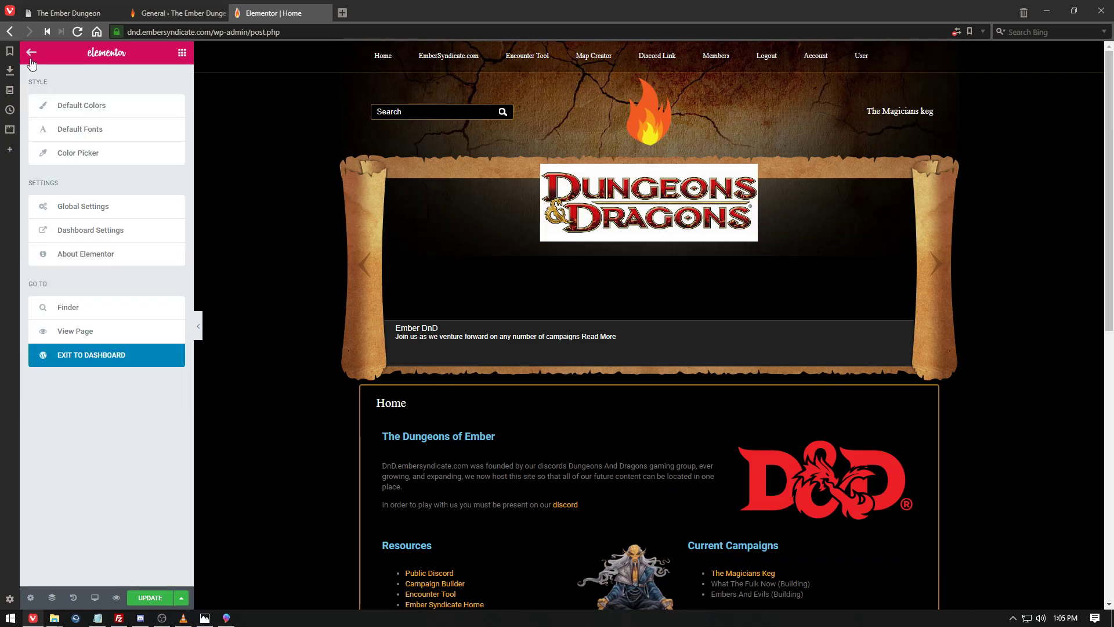
left_click(75, 331)
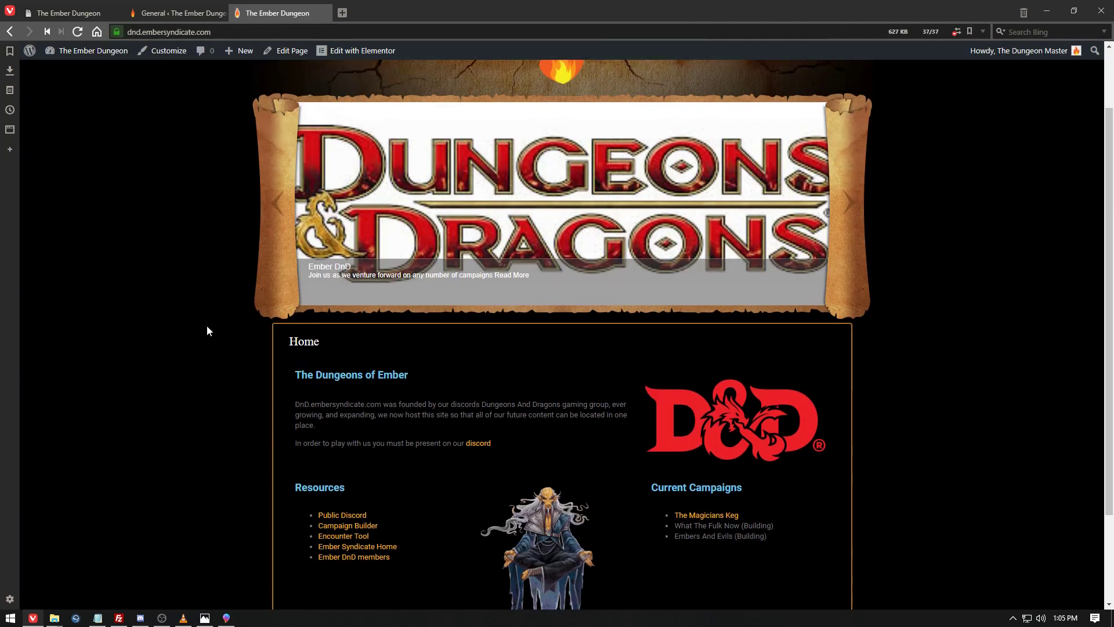
scroll(207, 331, "down", 3)
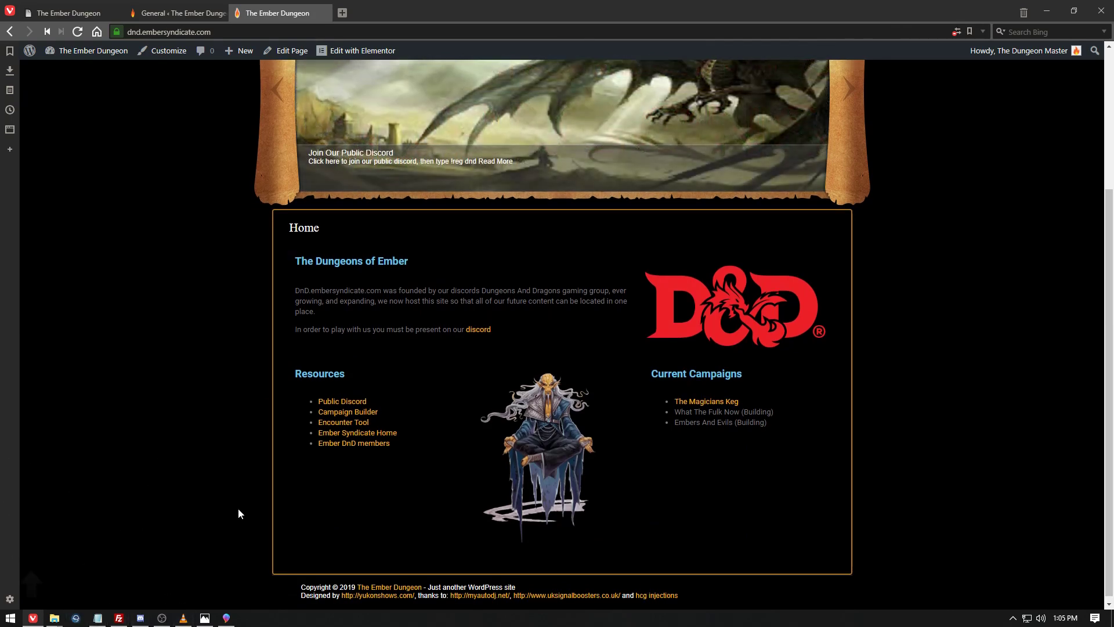
scroll(238, 507, "up", 3)
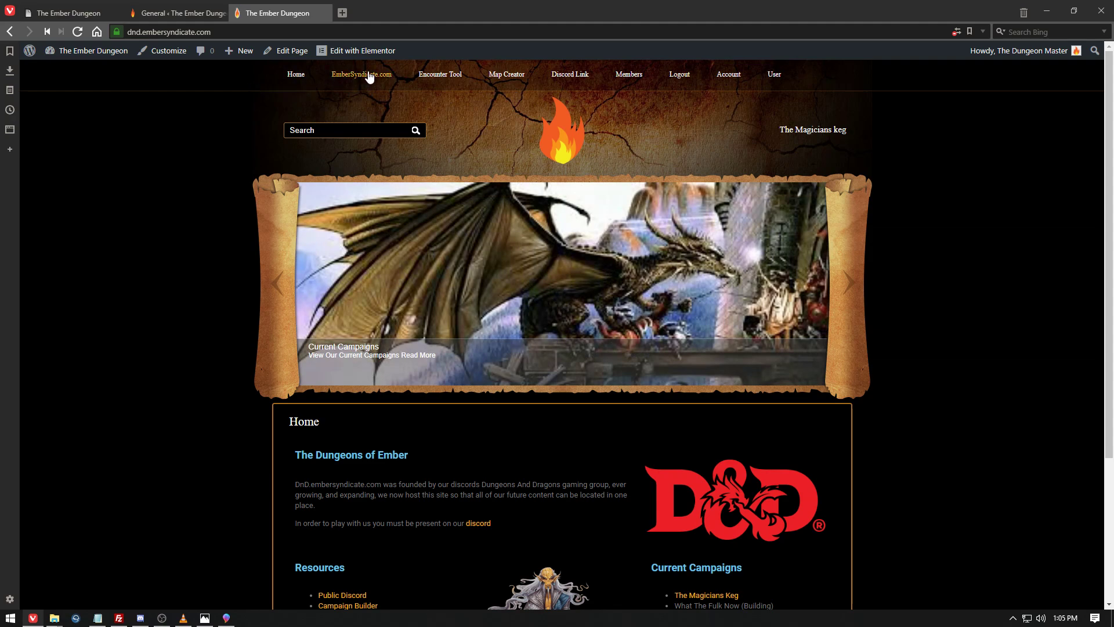
Log out of the site and log back in through its Login page using the prefilled credentials.
left_click(283, 83)
left_click(680, 75)
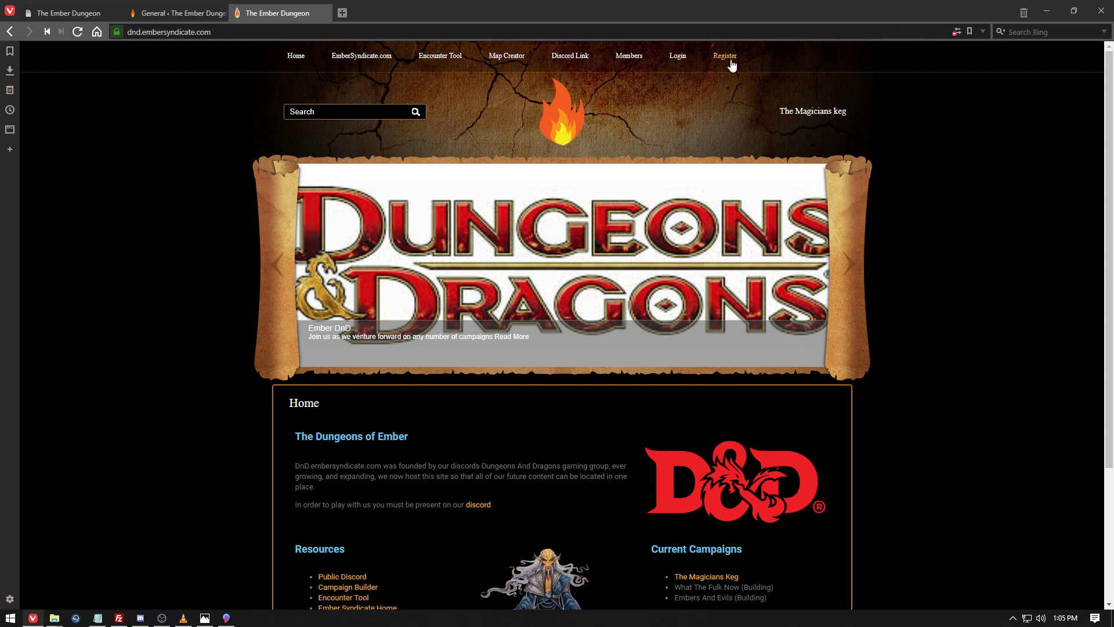
left_click(671, 59)
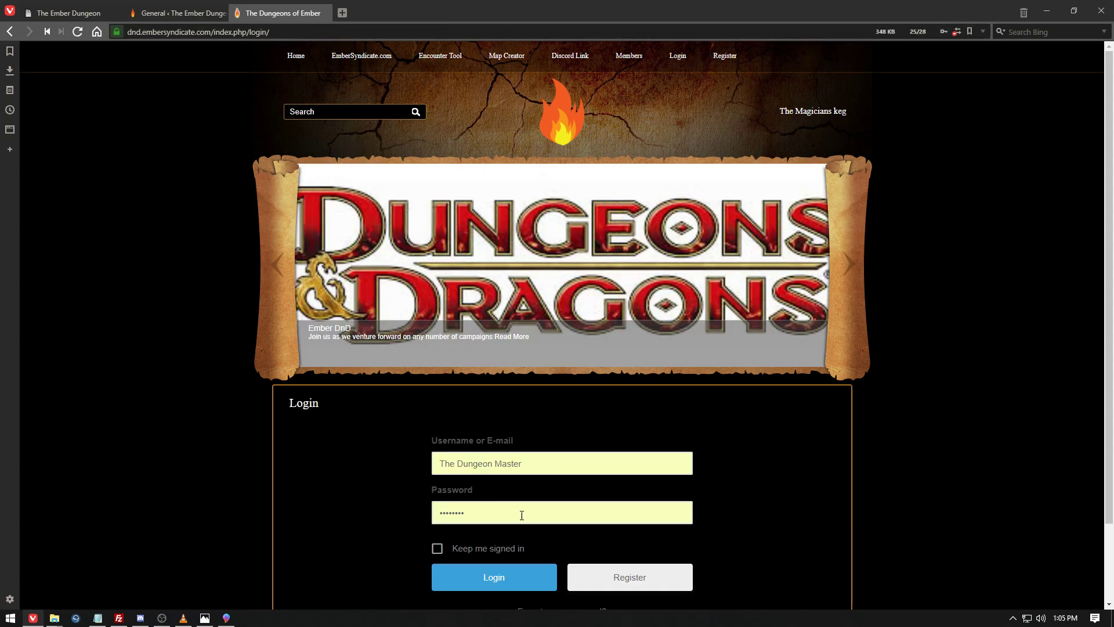
left_click(525, 576)
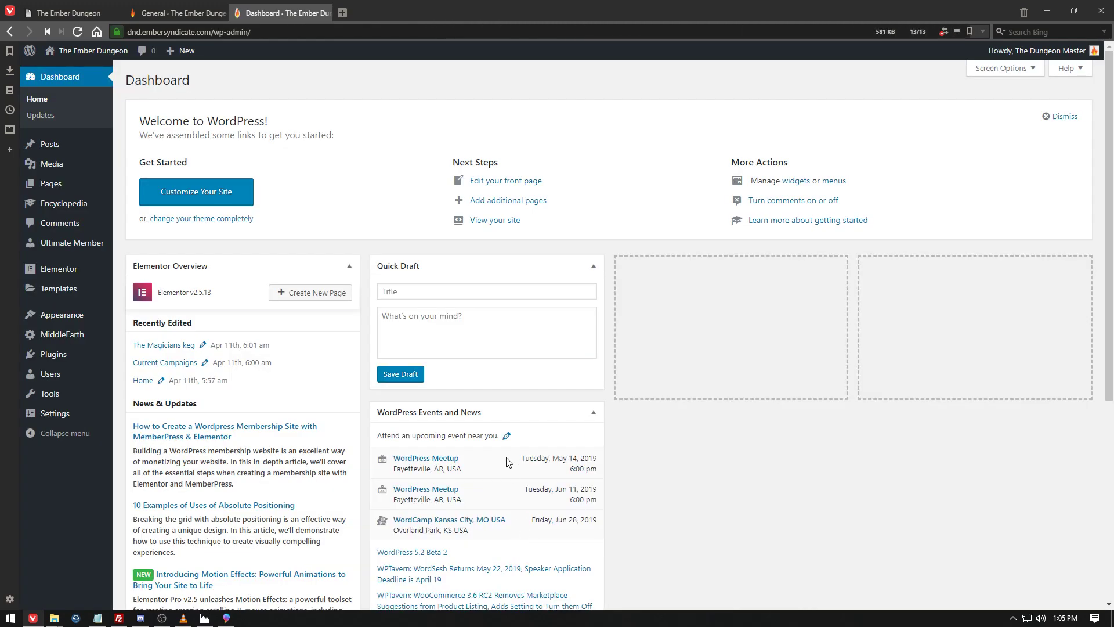
Open the site's navigation menus, look at the Main menu's structure, and load Campaign Menu (Top Menu) for editing.
mouse_move(36, 378)
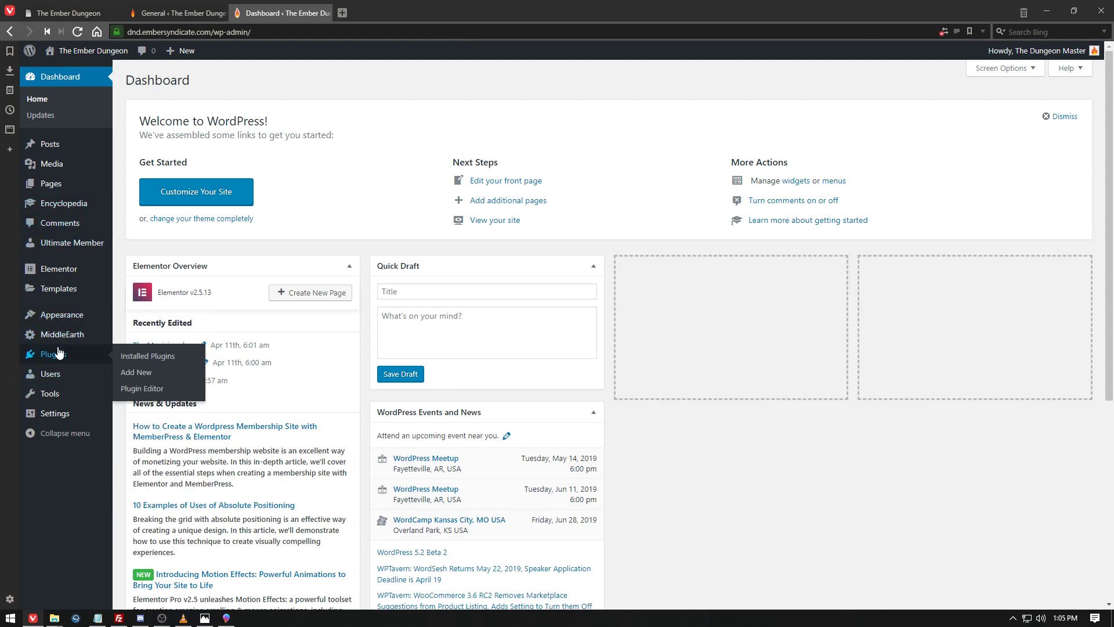
left_click(71, 321)
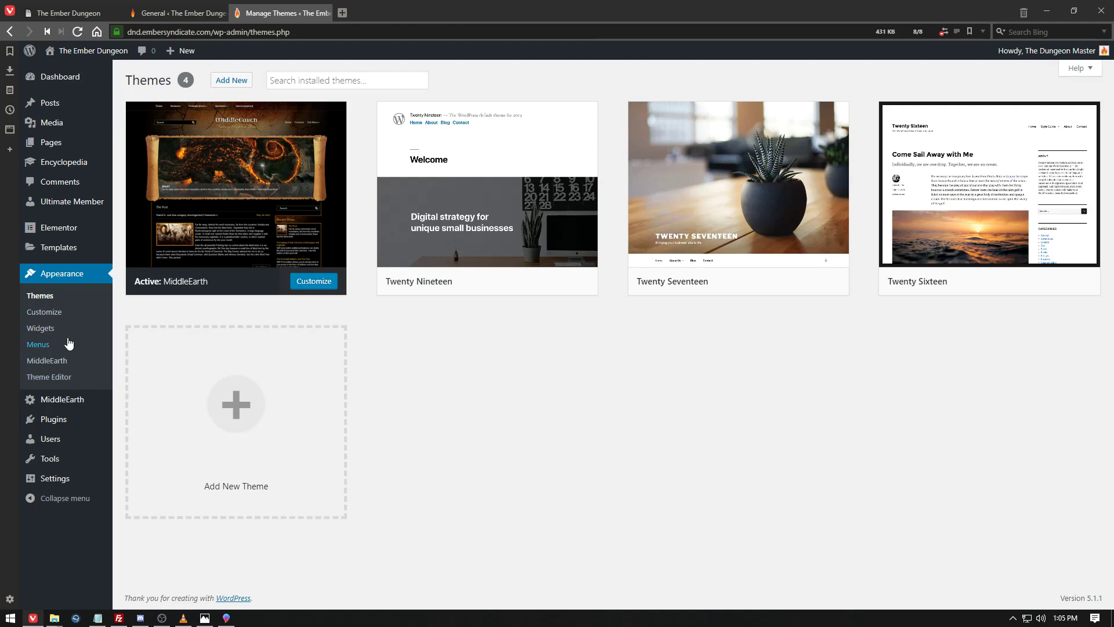
left_click(68, 343)
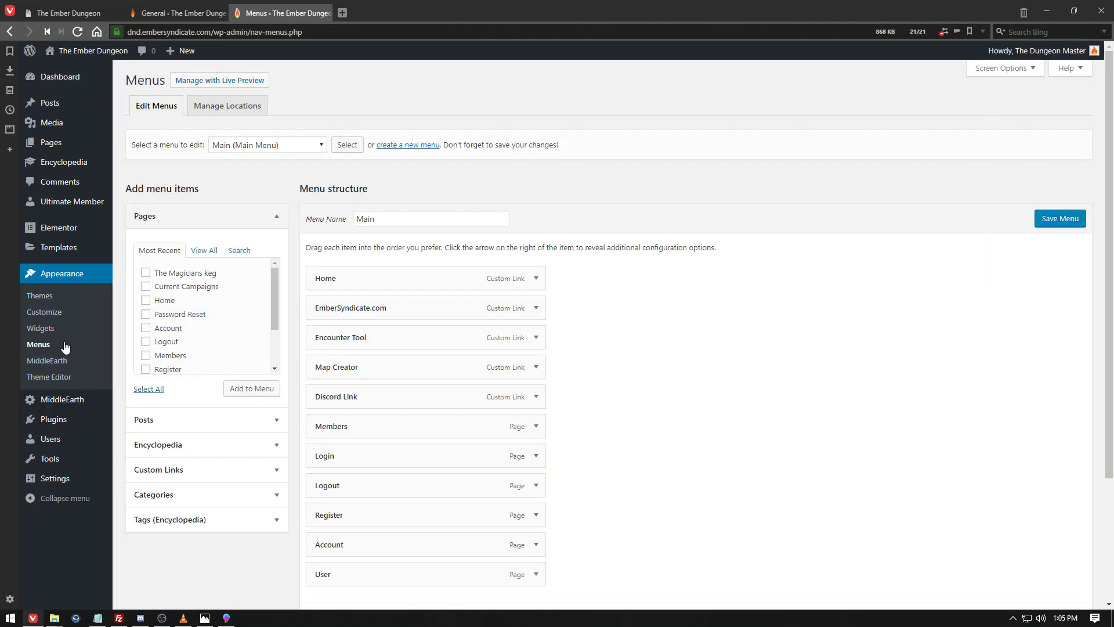
left_click(319, 145)
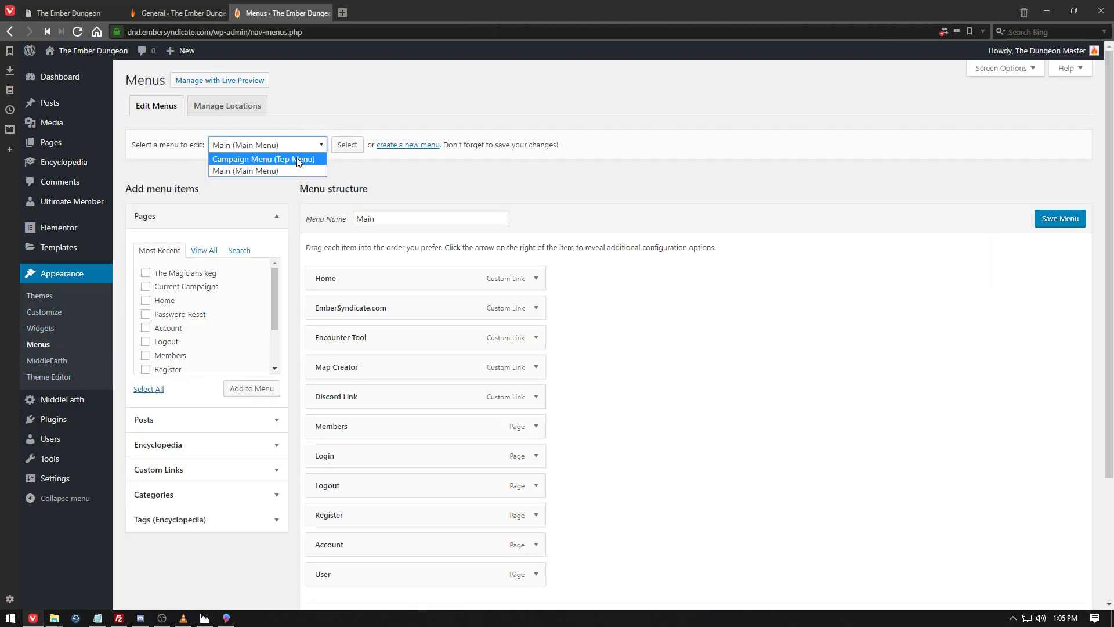
left_click(283, 172)
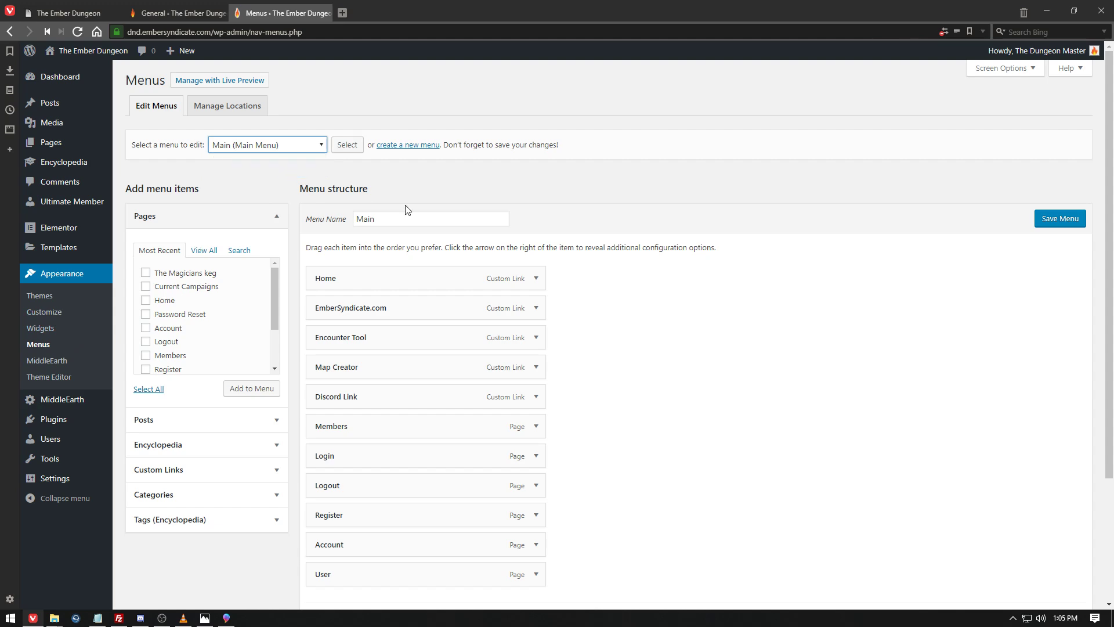
left_click(219, 151)
left_click(243, 162)
left_click(347, 145)
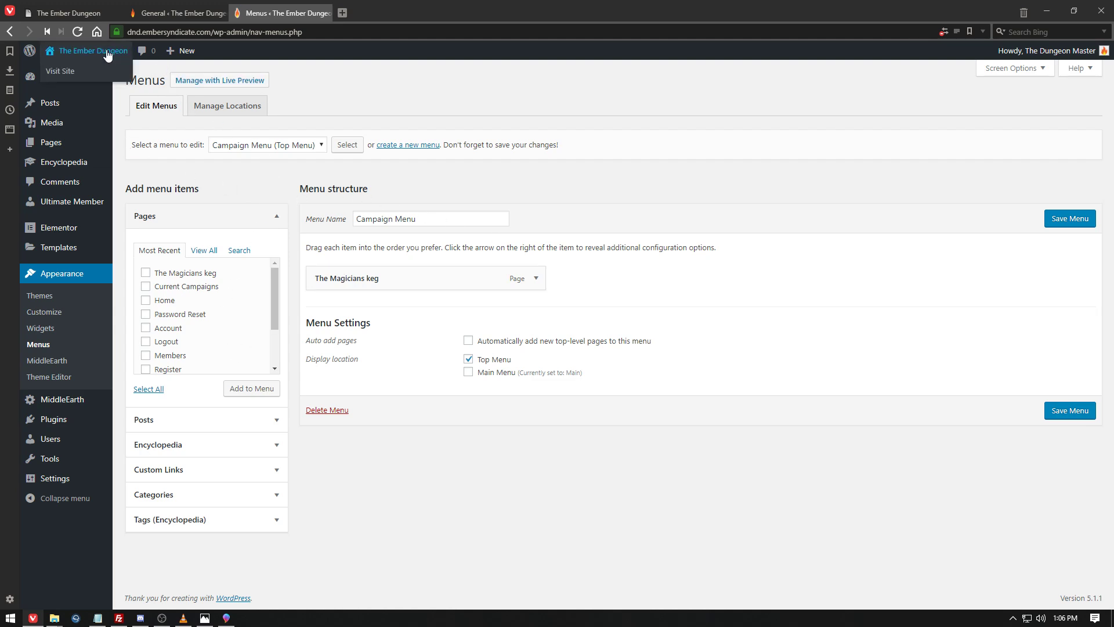
Open the live site in a new tab and examine the Current Campaigns list on the home page.
left_click(163, 7)
left_click(254, 14)
mouse_move(68, 52)
right_click(71, 83)
left_click(93, 83)
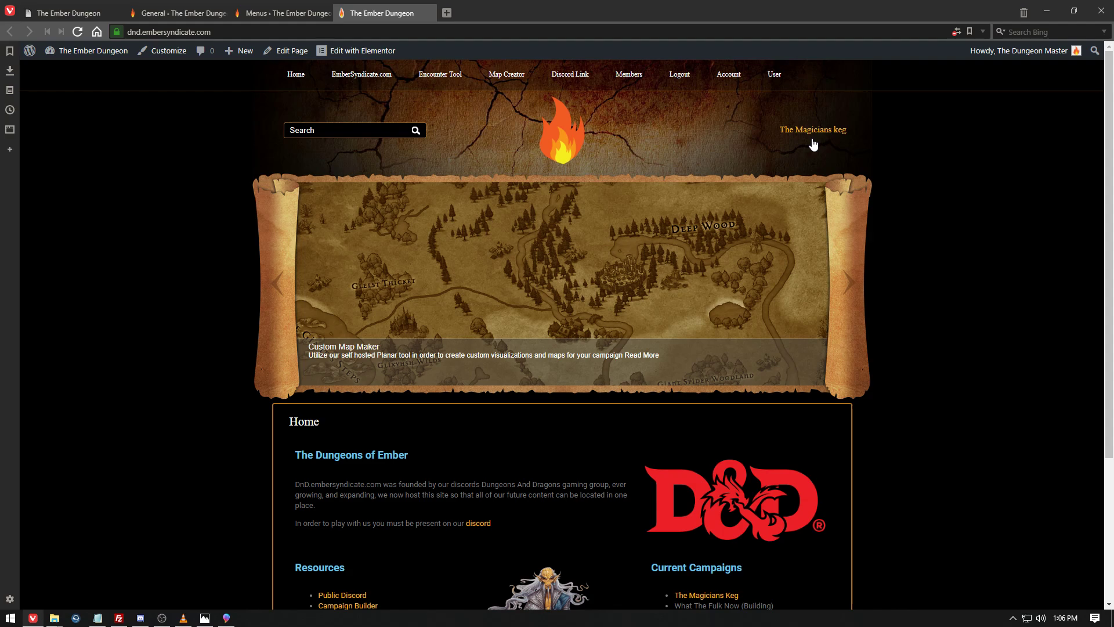
scroll(595, 260, "down", 3)
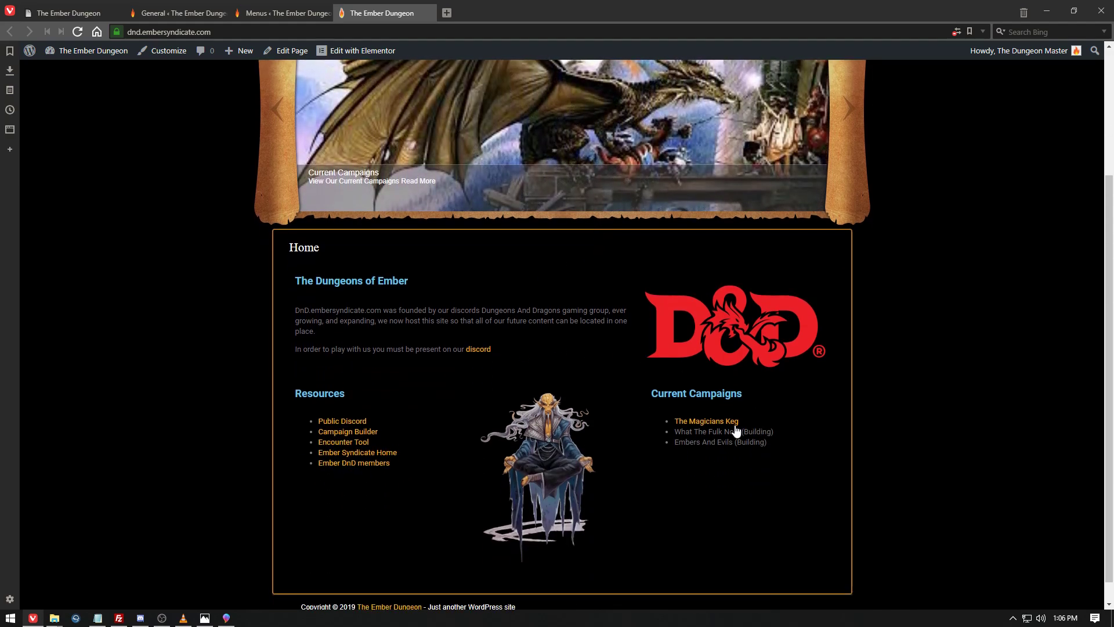
left_click_drag(730, 432, 765, 443)
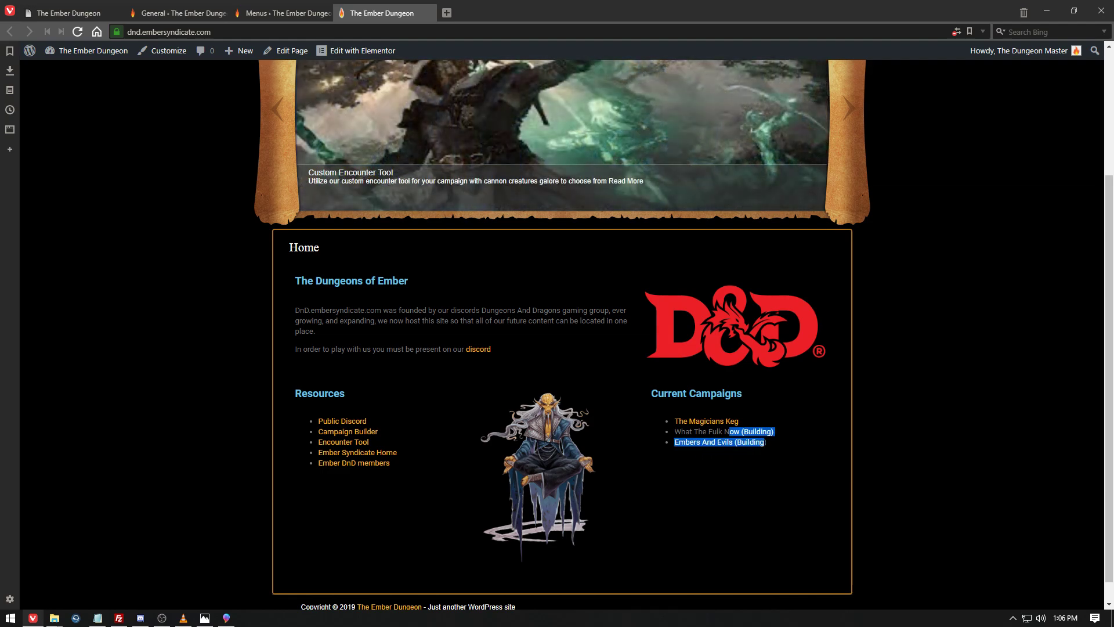
scroll(735, 421, "up", 3)
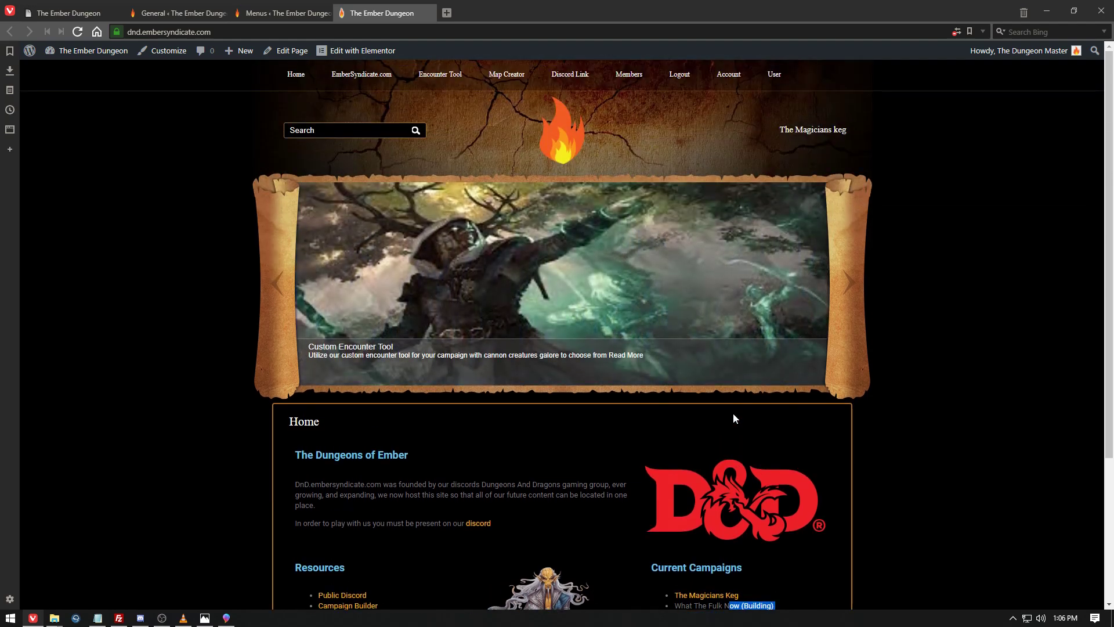
Go to The Magicians keg page from the live site, open it in Elementor, and check the Global widgets.
left_click(812, 138)
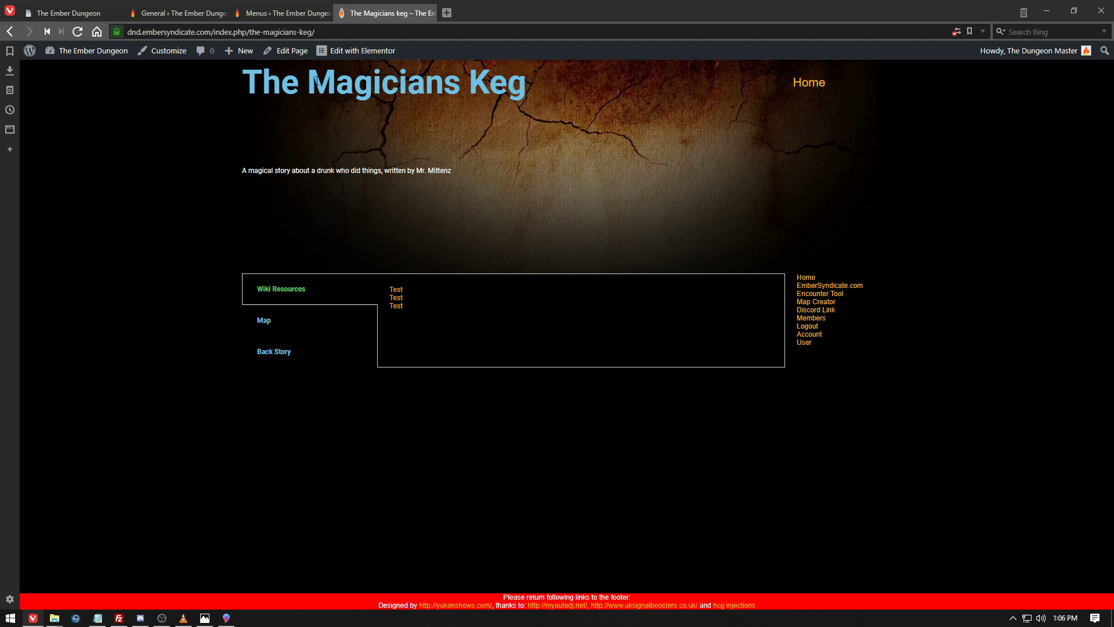
left_click(365, 54)
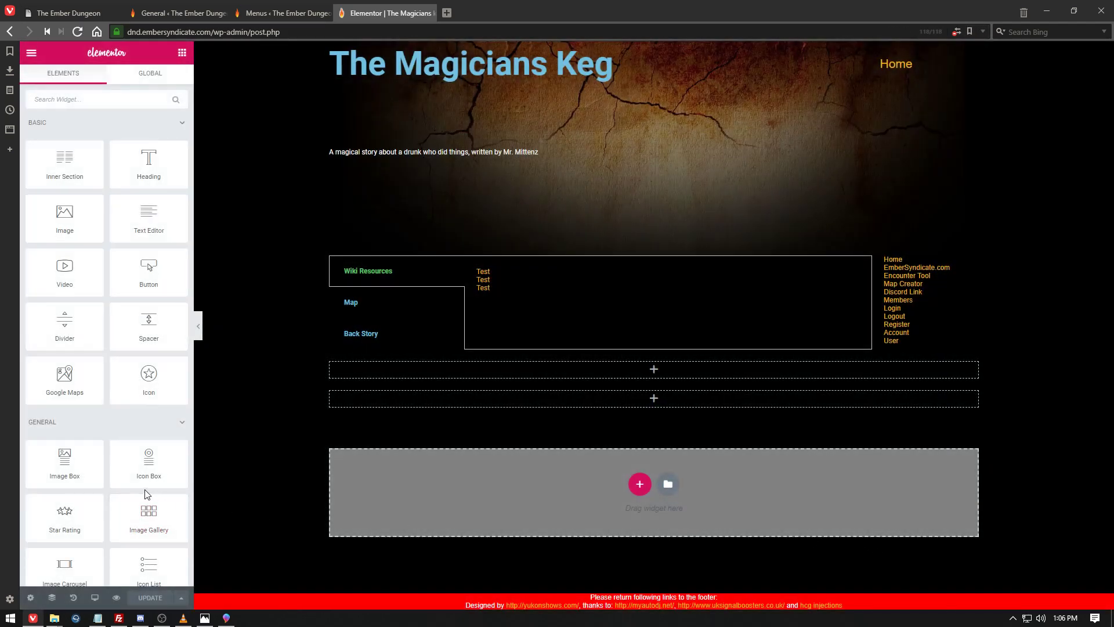
left_click(132, 73)
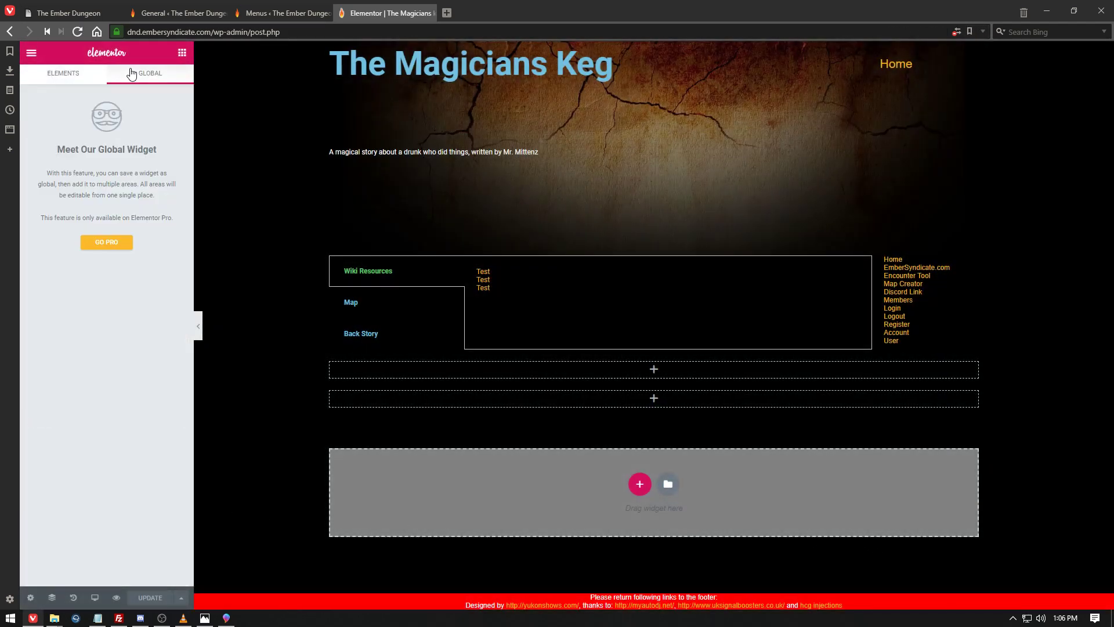
left_click(58, 73)
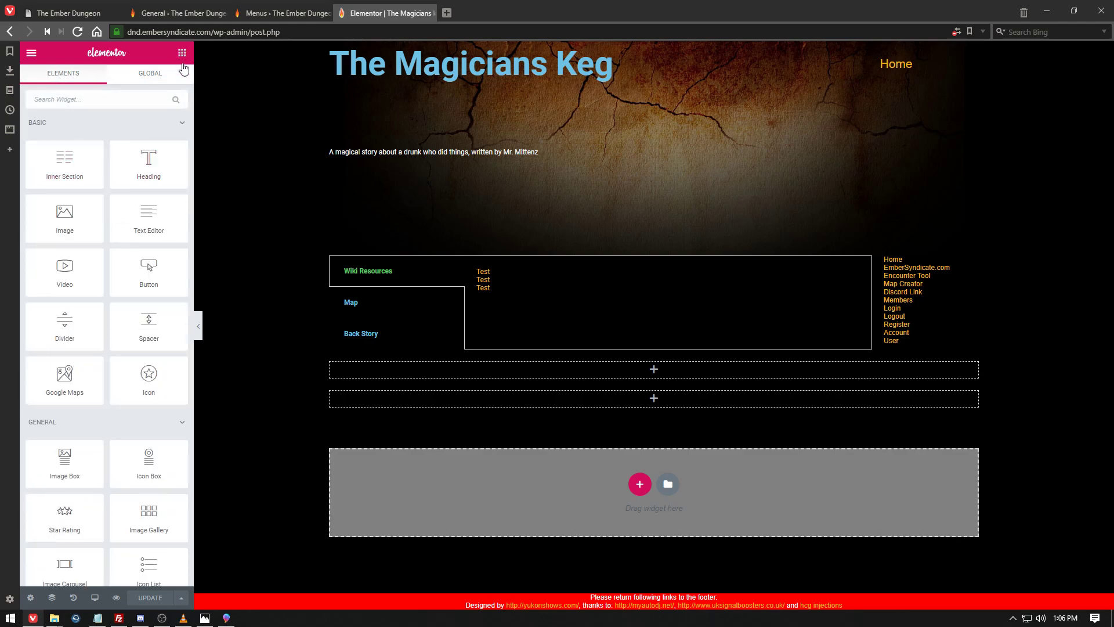
Open Elementor's Dashboard Settings and review the Style, Advanced and General settings.
left_click(30, 53)
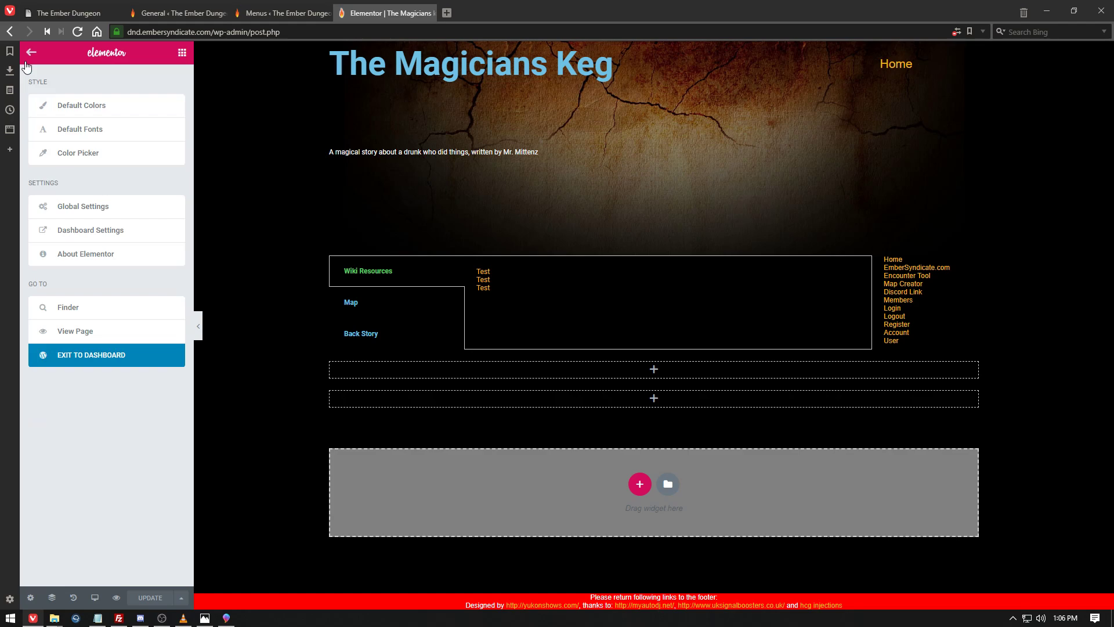
left_click(96, 233)
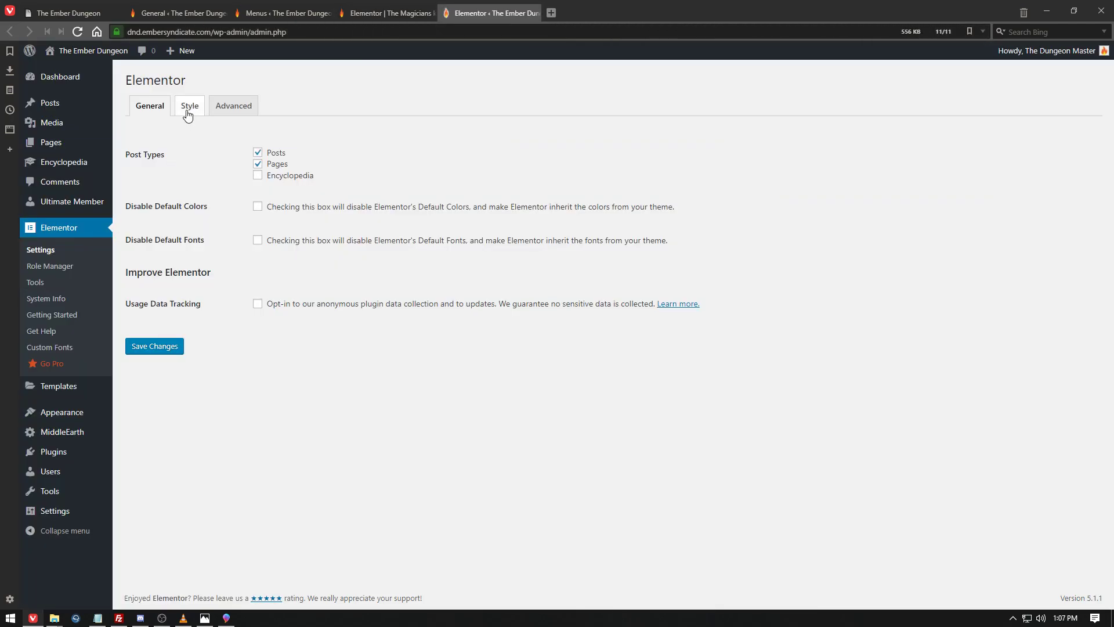
left_click(188, 113)
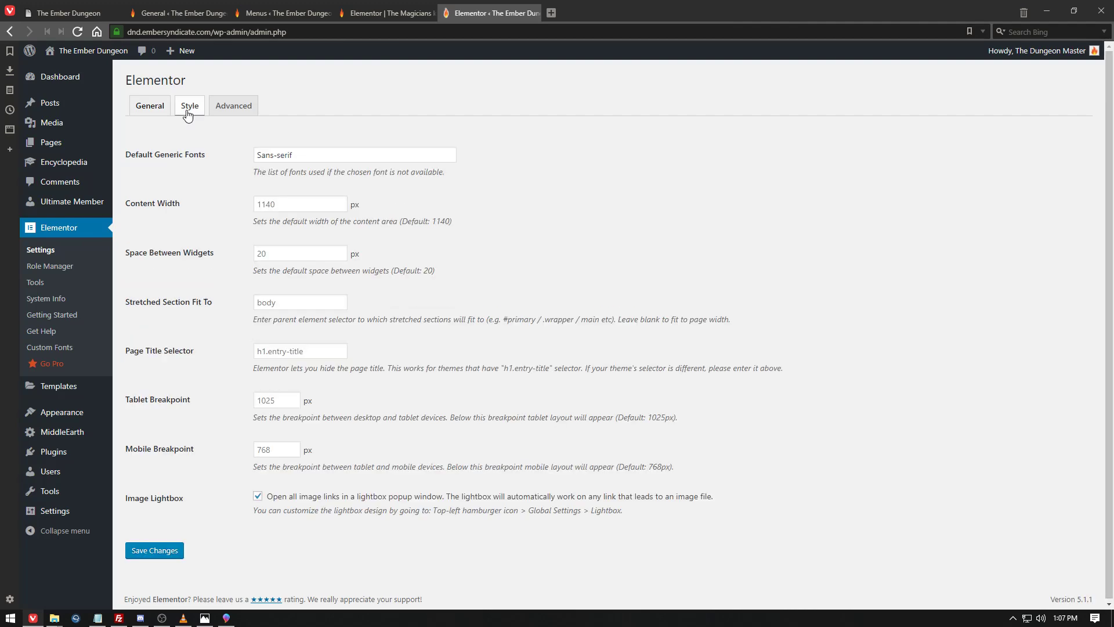
left_click(239, 116)
left_click(152, 109)
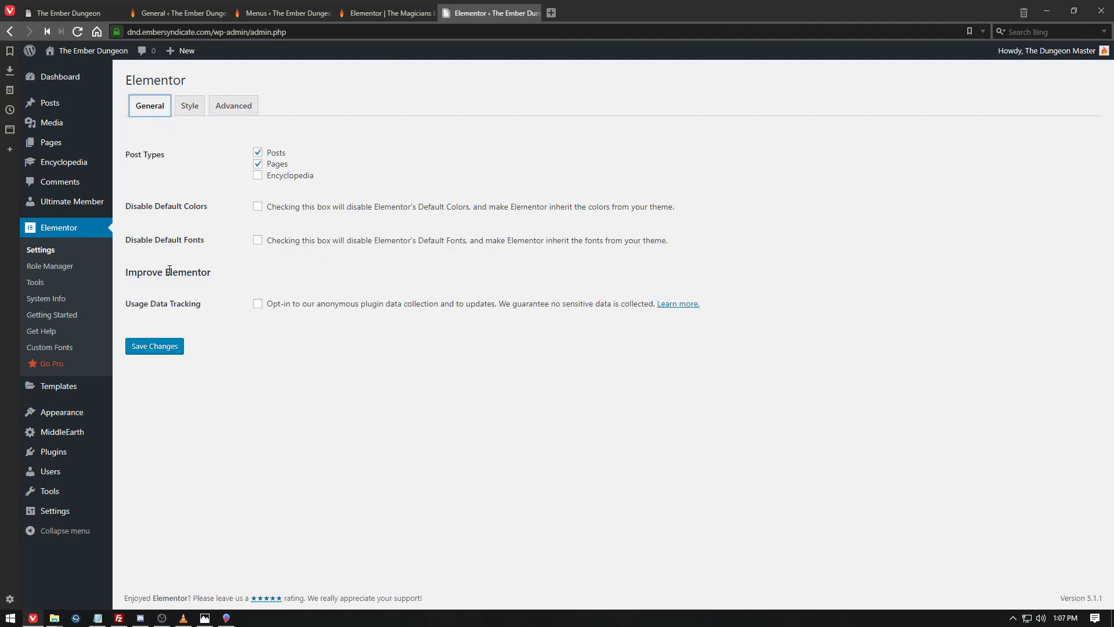
Open The Magicians keg page in the WordPress page editor and view its template choices without changing the template.
mouse_move(70, 110)
left_click(71, 144)
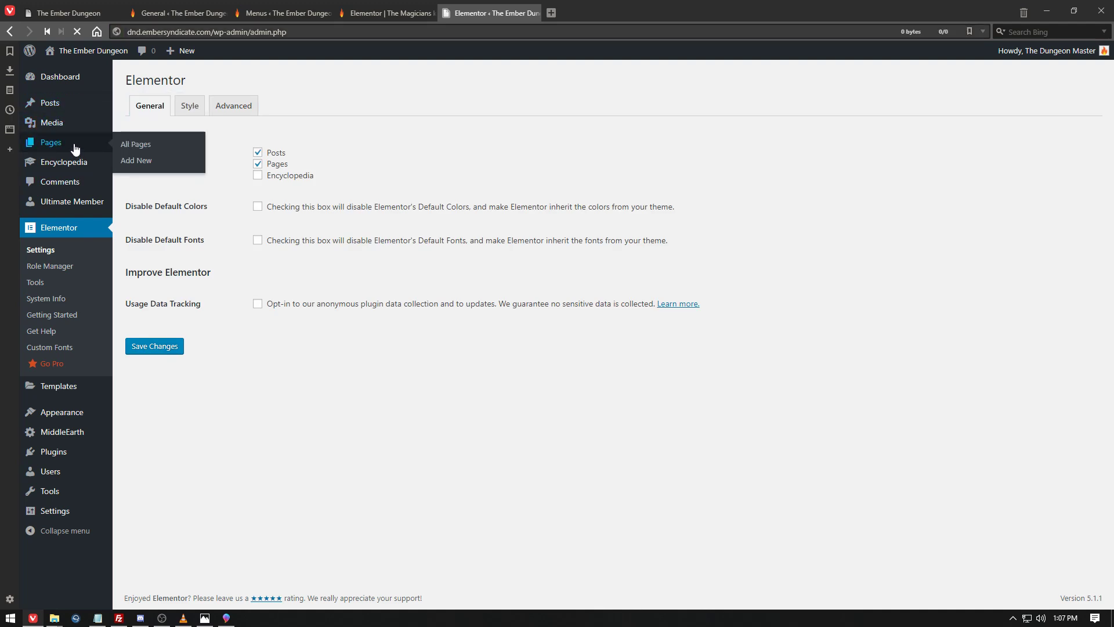
scroll(154, 238, "down", 2)
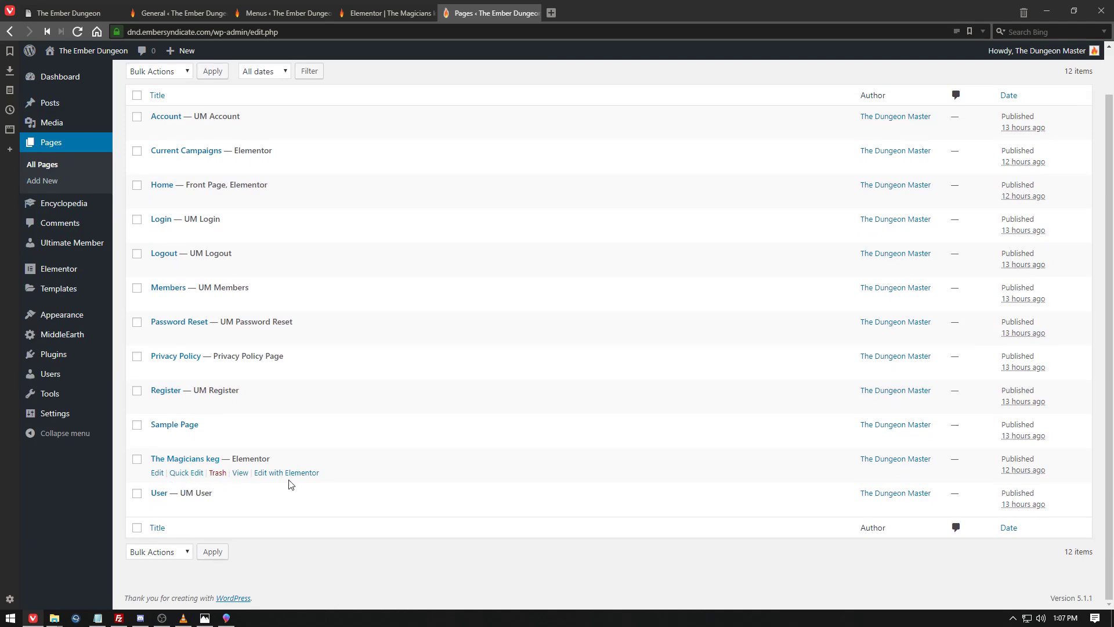
left_click(156, 472)
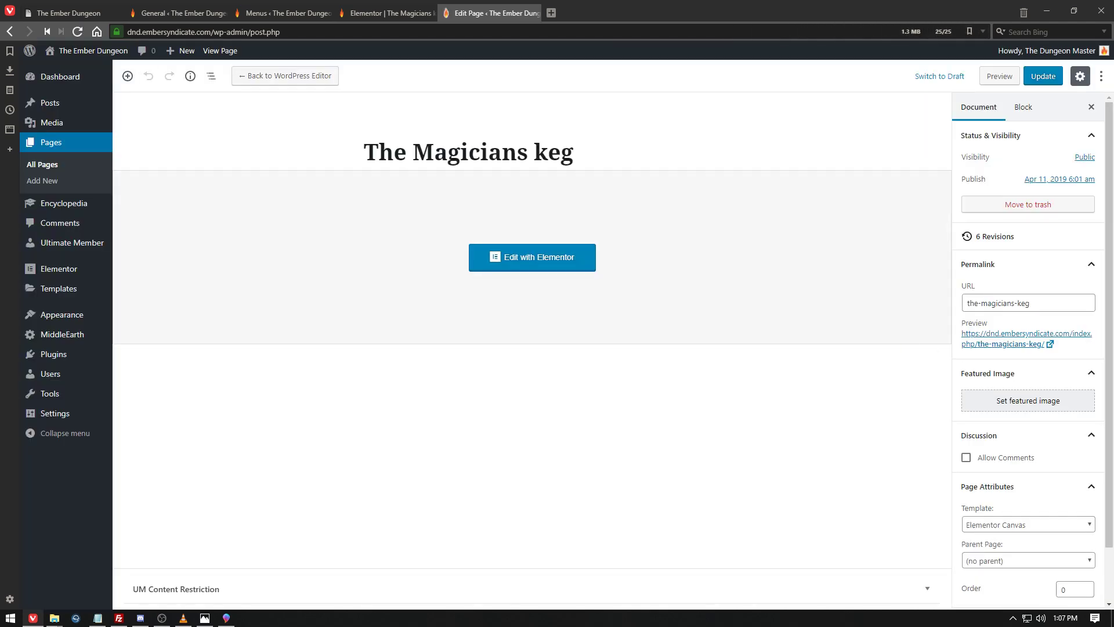
scroll(1082, 312, "down", 1)
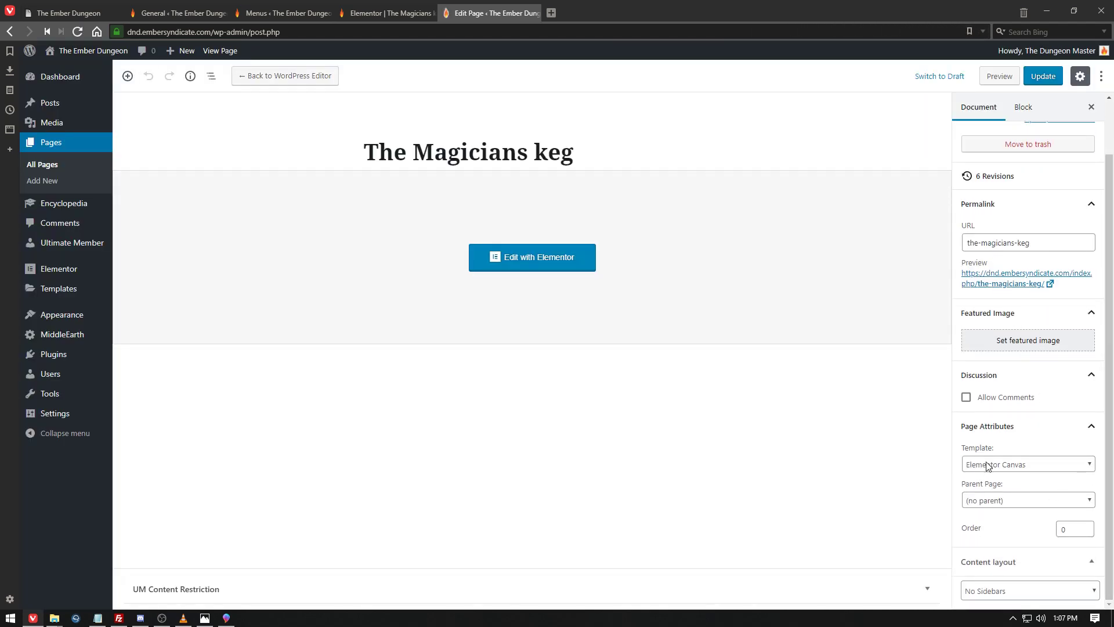
left_click(987, 463)
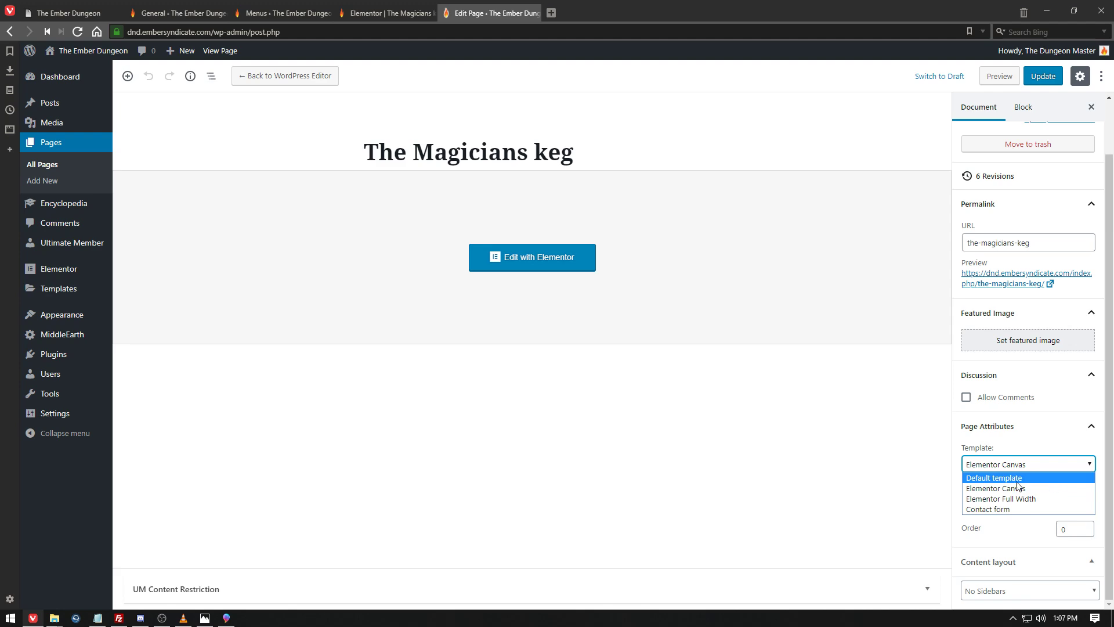
left_click(902, 477)
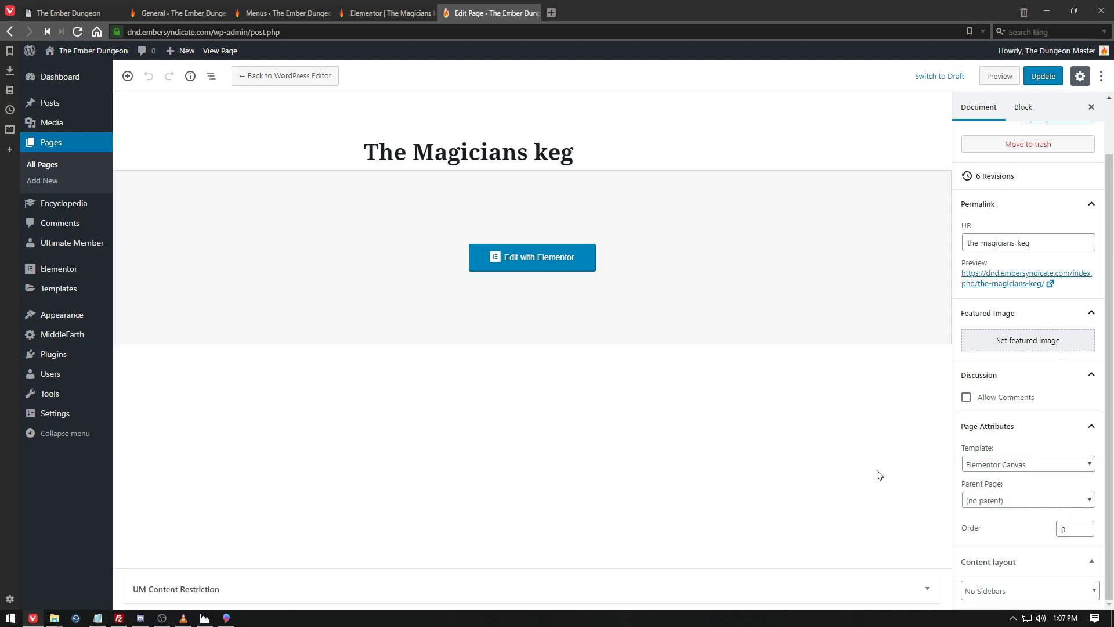
Cancel the switch back to the WordPress editor and open The Magicians keg page in Elementor.
left_click(327, 75)
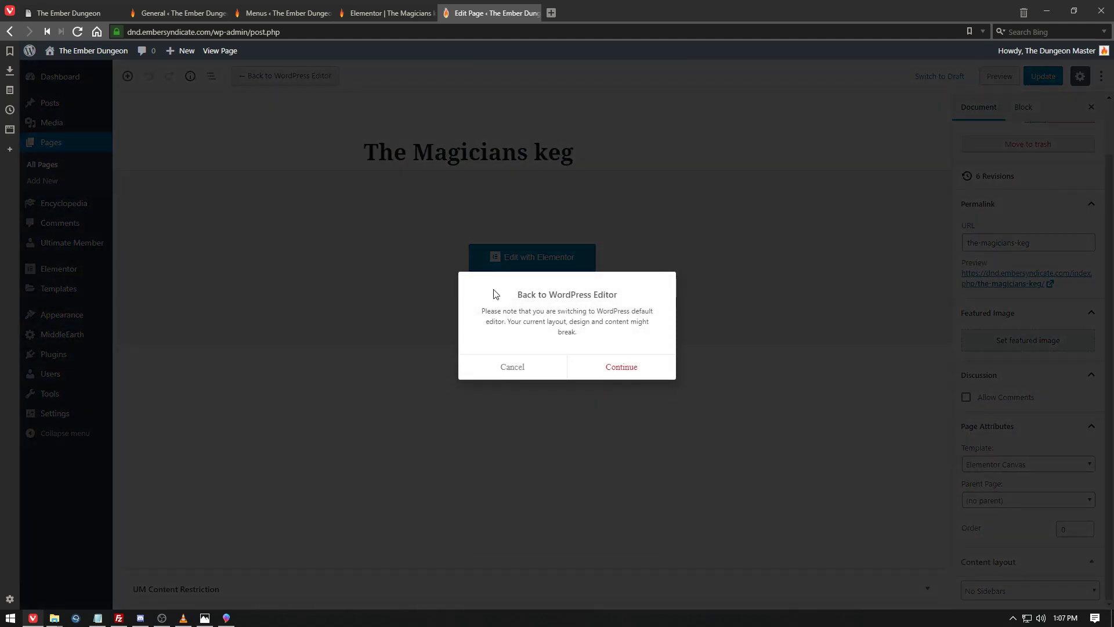
left_click(518, 367)
left_click(527, 261)
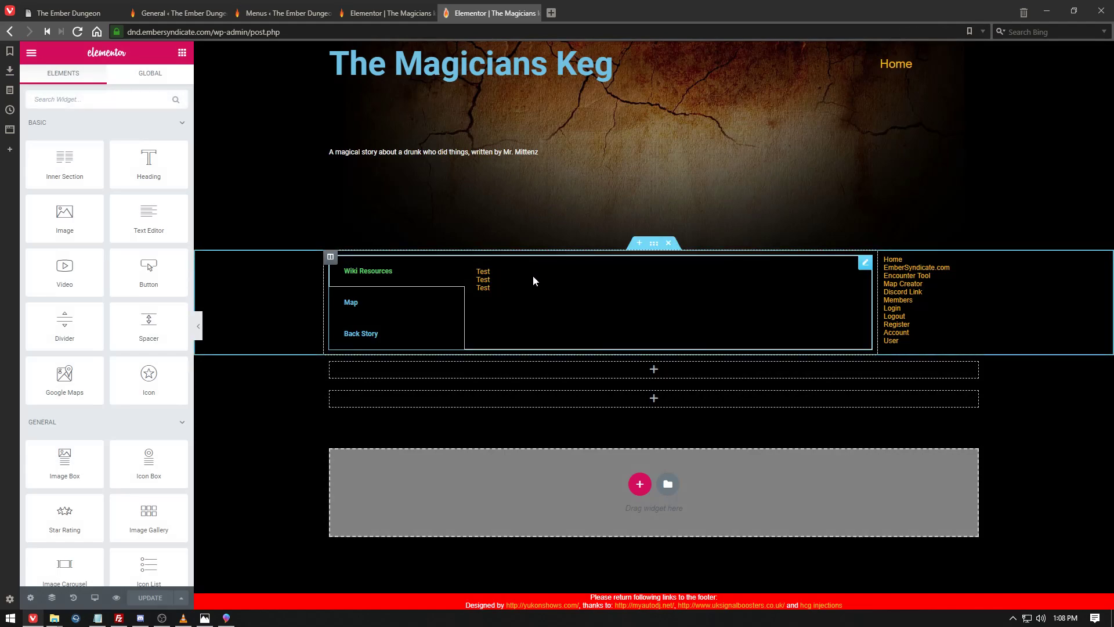
Inspect the Tabs widget and the contents of its Wiki Resources, Map and Back Story tabs.
left_click(534, 272)
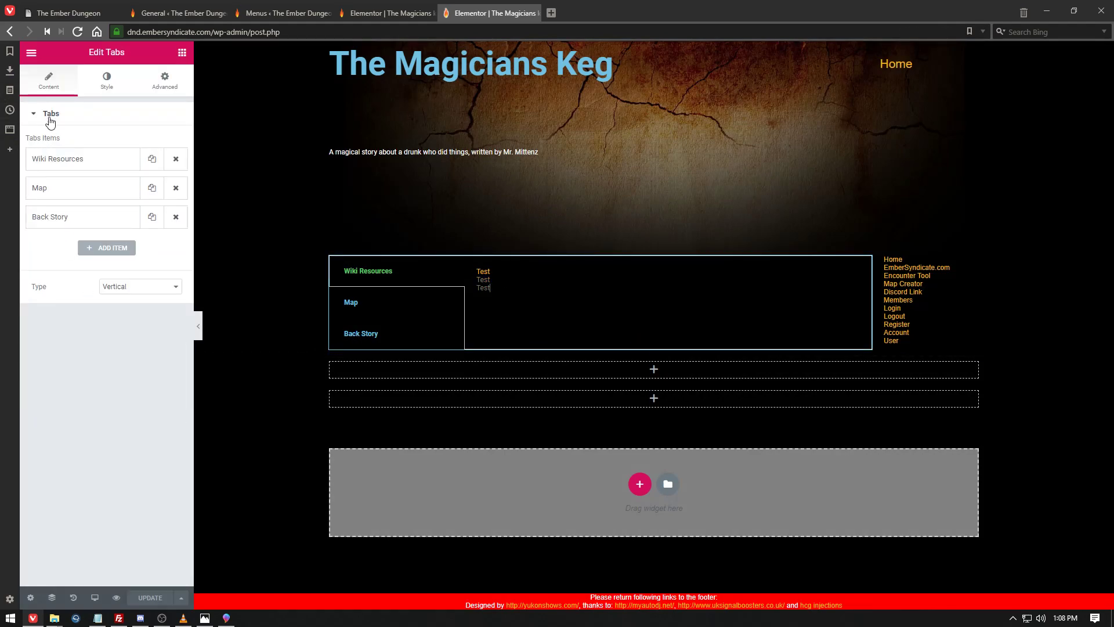
left_click(352, 304)
left_click(351, 340)
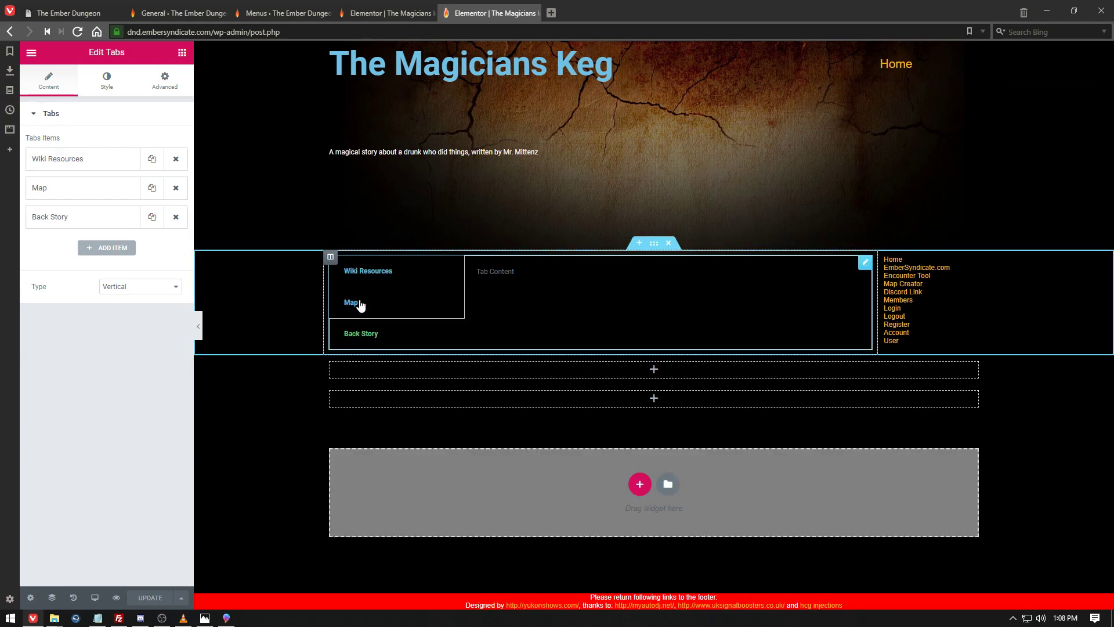
left_click(355, 303)
left_click(367, 273)
left_click(353, 327)
left_click(363, 301)
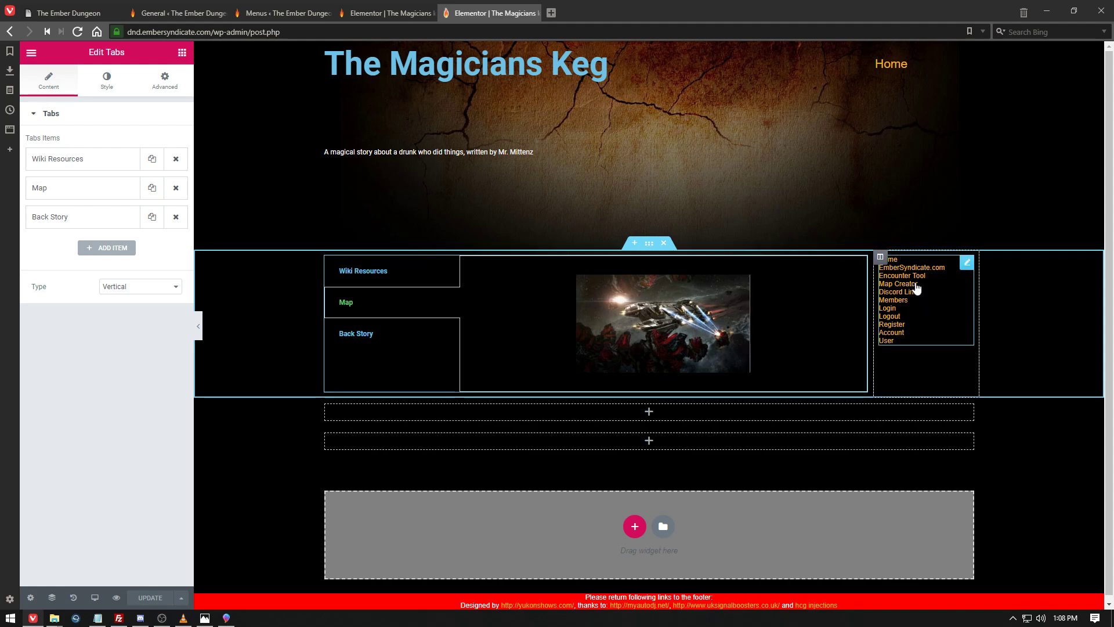
Review the sidebar navigation menu, header spacer and tagline text widgets, and set the spacer below the tagline to 121.
left_click(947, 271)
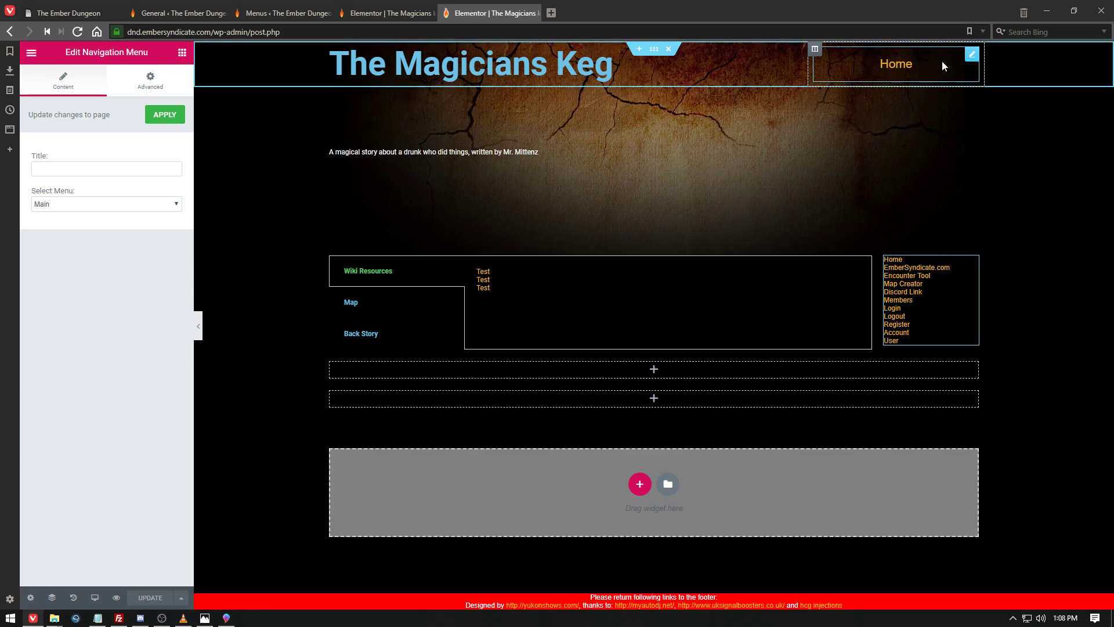
left_click(657, 121)
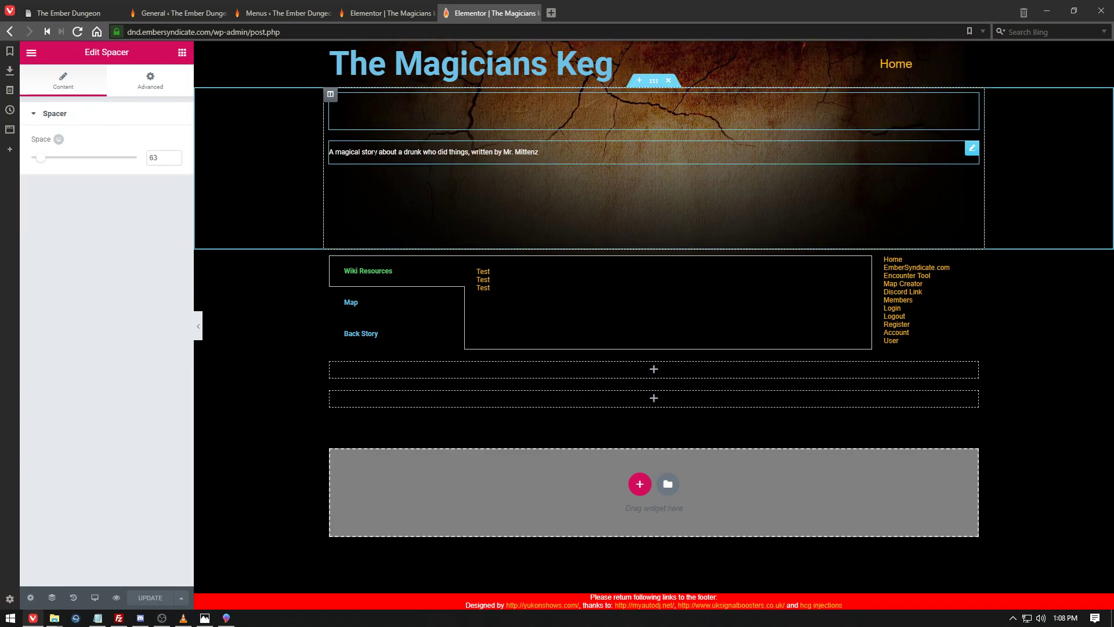
left_click(376, 153)
left_click(371, 181)
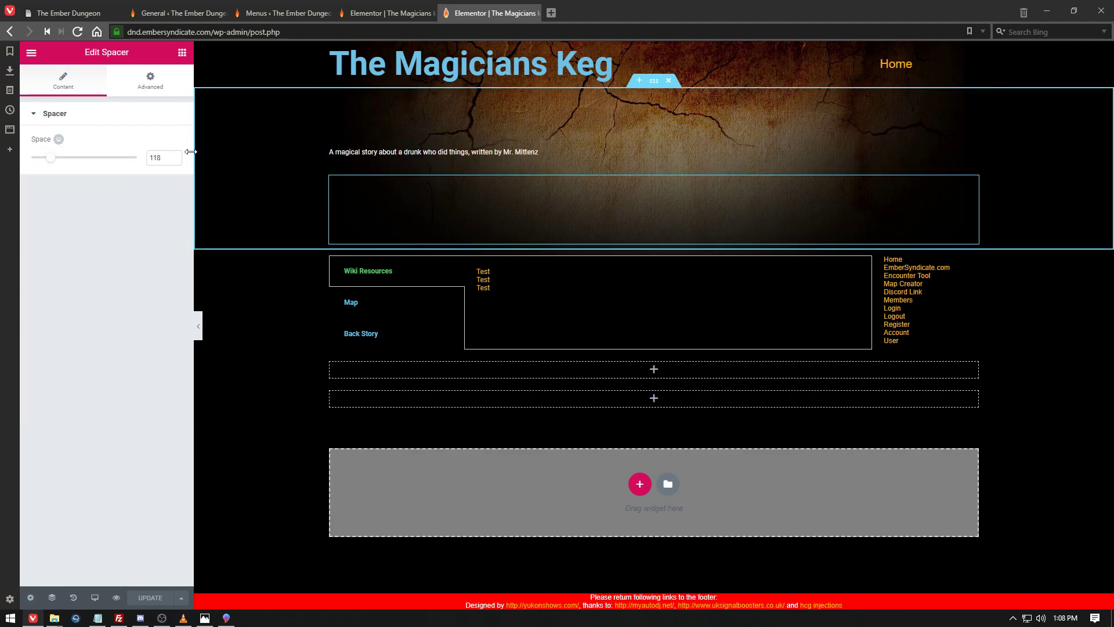
mouse_move(52, 165)
left_mouse_down()
mouse_move(71, 167)
mouse_move(53, 161)
left_mouse_up()
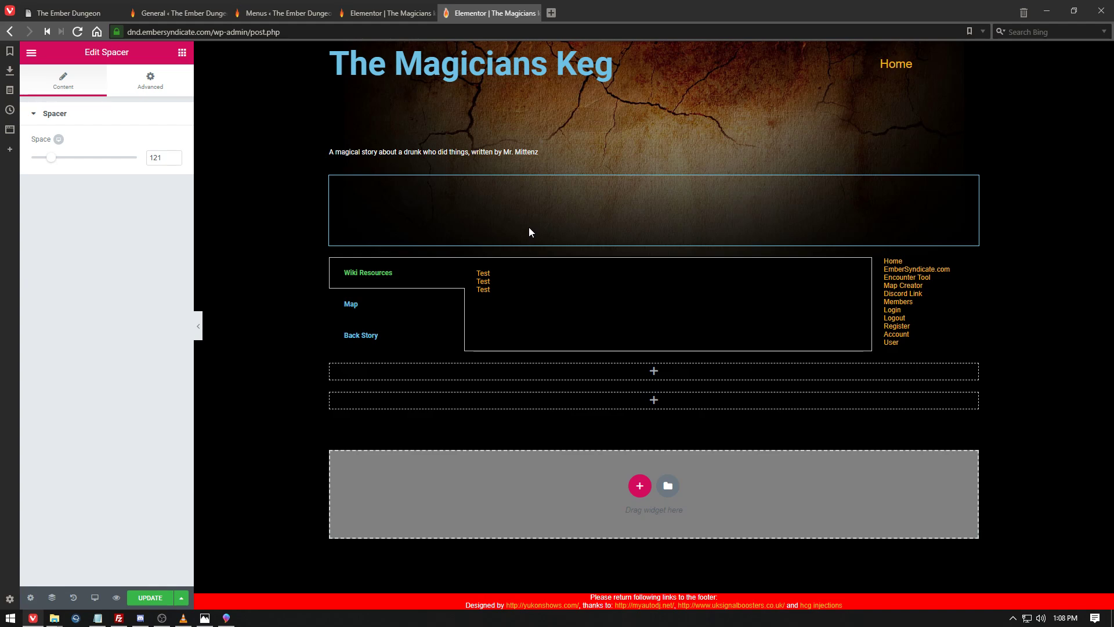
left_click(532, 154)
left_click_drag(110, 316, 3, 213)
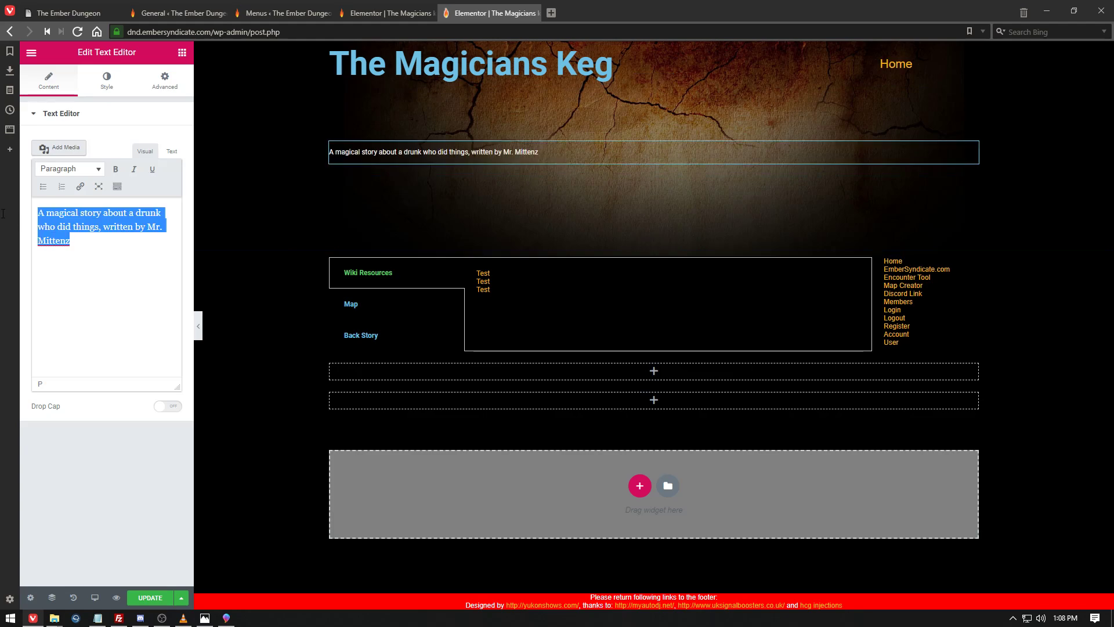
Replace the Back Story tab's placeholder content with "Nuts", enlarging its text editor.
left_click(362, 334)
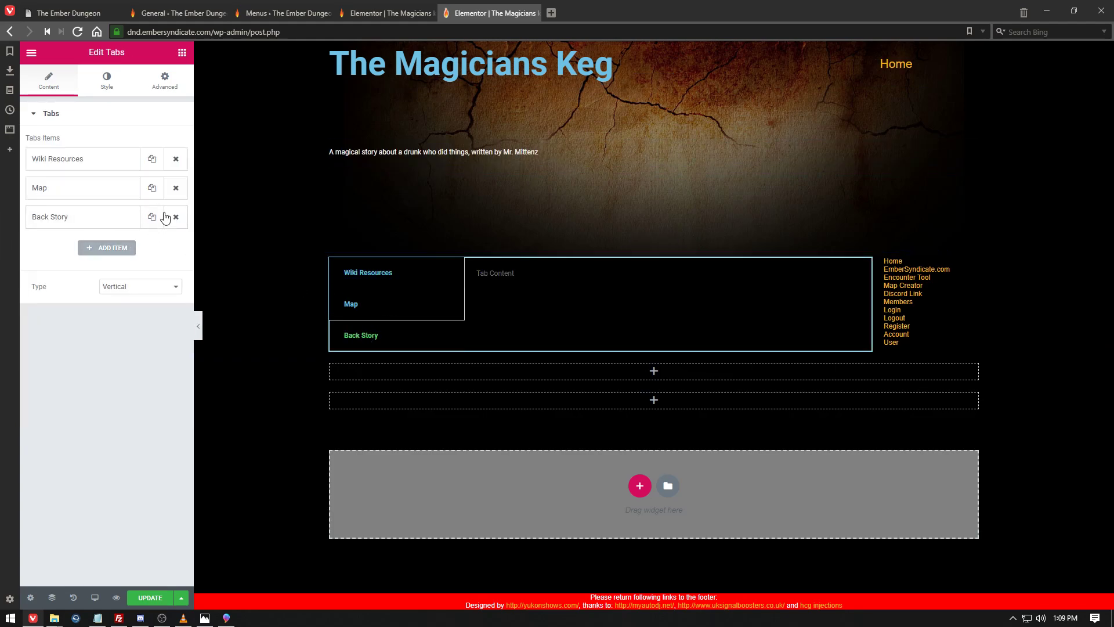
left_click(86, 218)
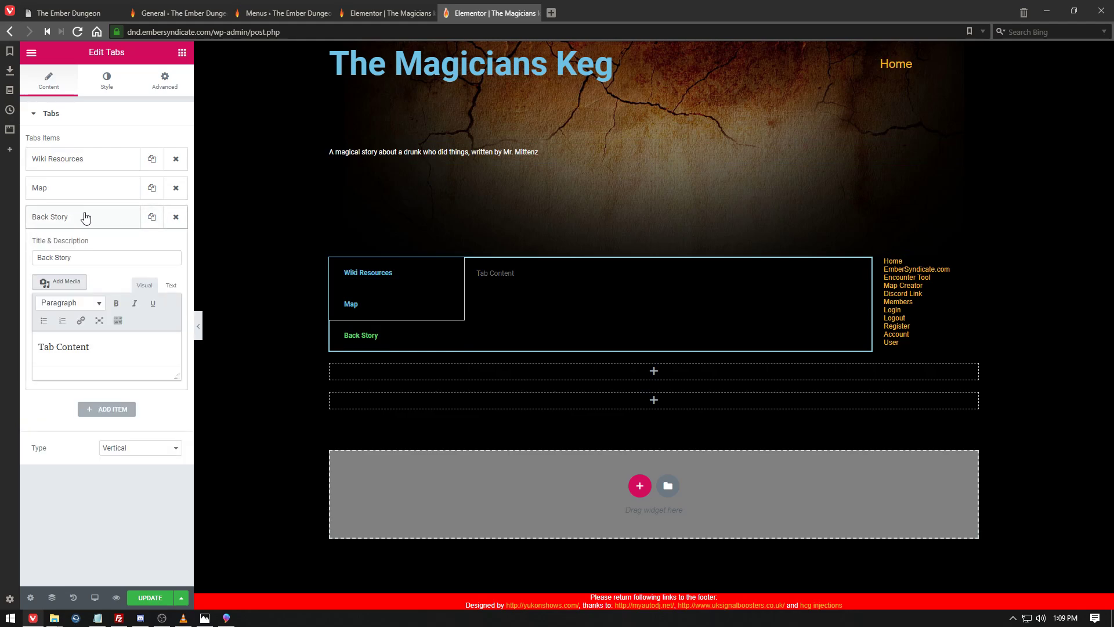
left_click(82, 224)
left_click(82, 224)
left_click_drag(99, 345, 1, 344)
left_click_drag(177, 376, 182, 506)
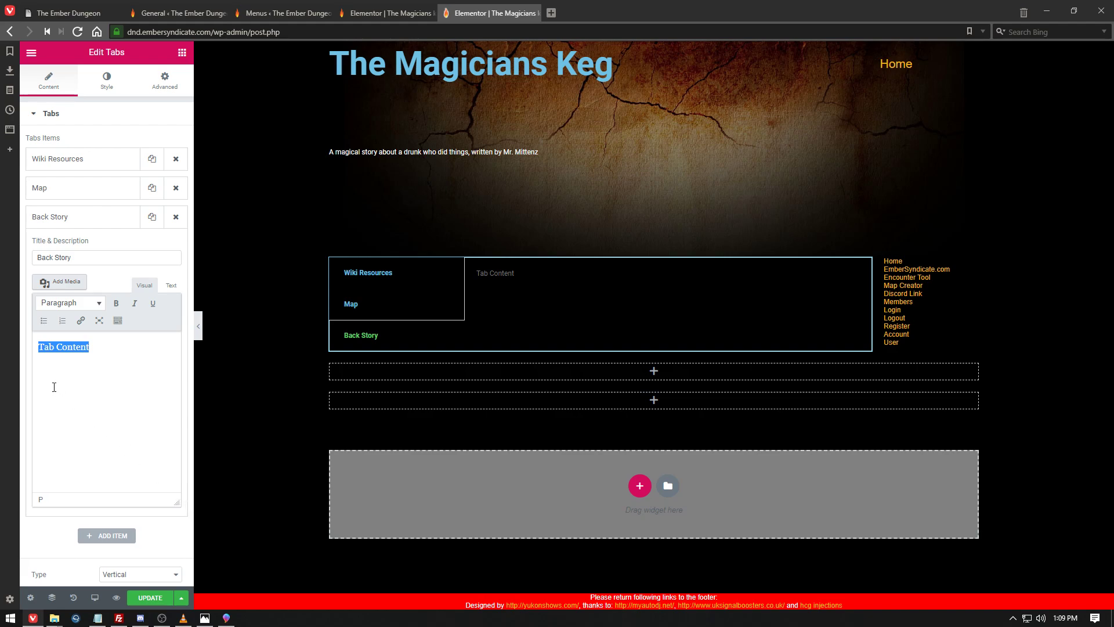
scroll(27, 411, "down", 1)
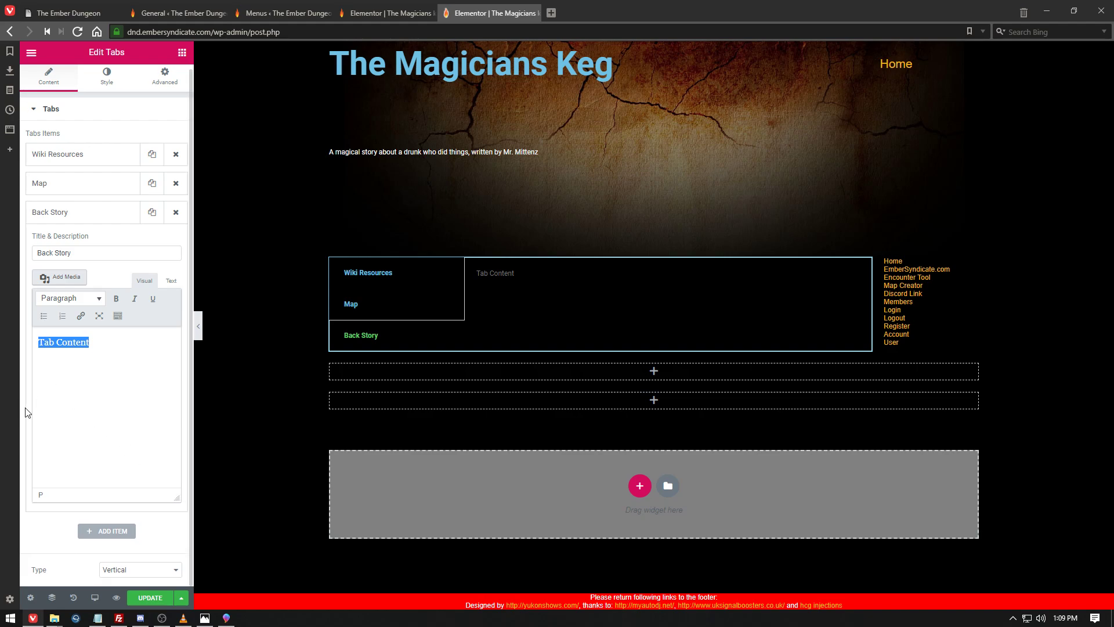
type("Nuts")
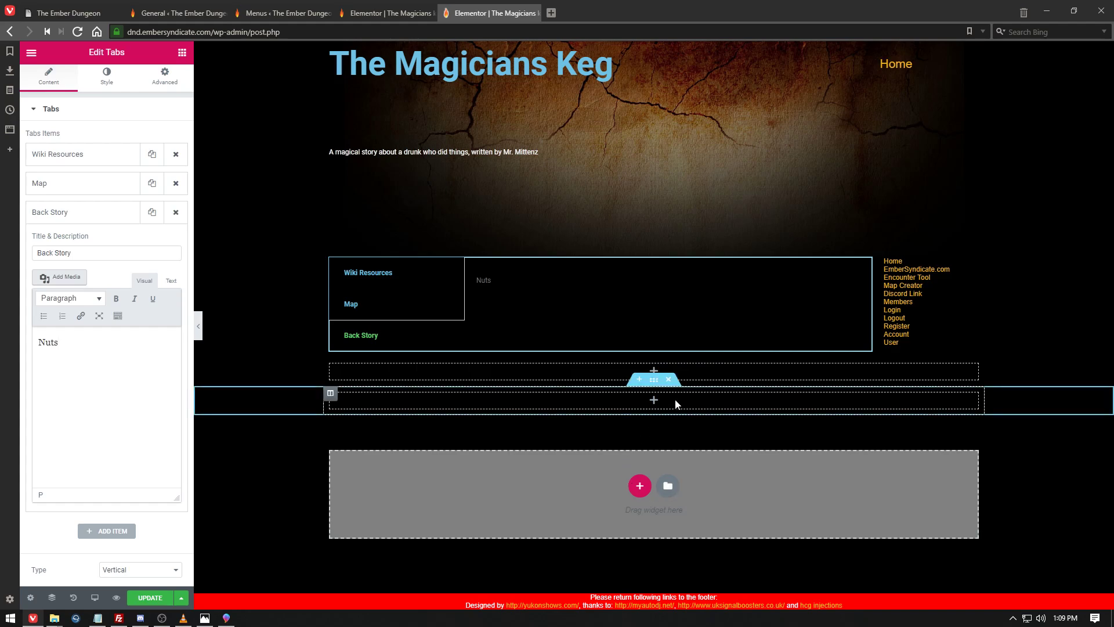
Move columns from the lowest empty section into the empty section below the tabs until that row has seven columns.
left_click_drag(331, 393, 789, 373)
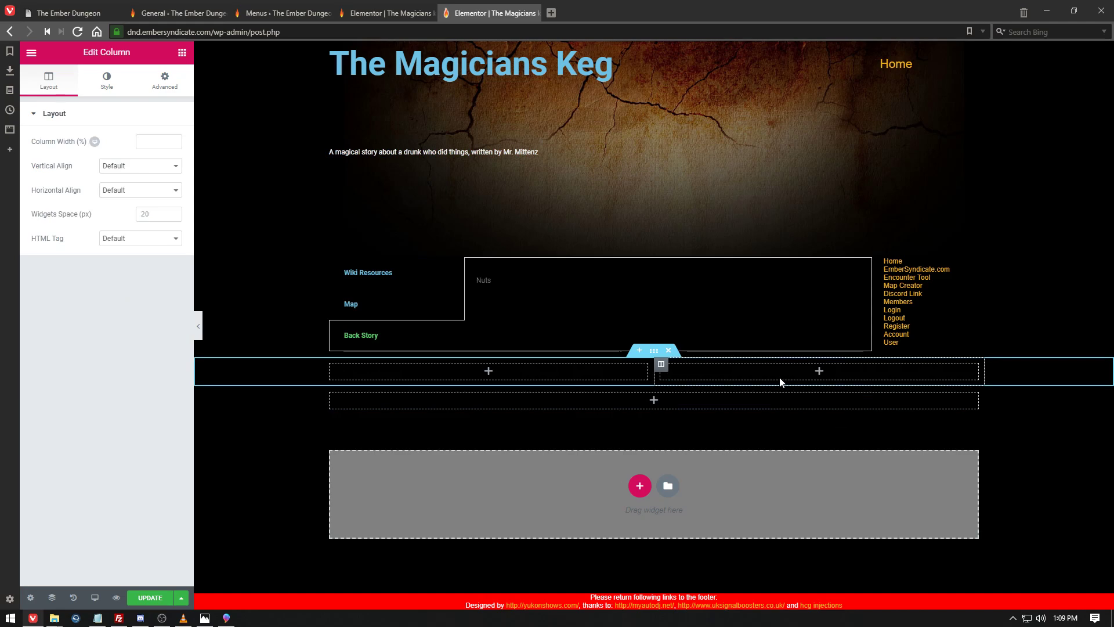
left_click_drag(330, 393, 732, 389)
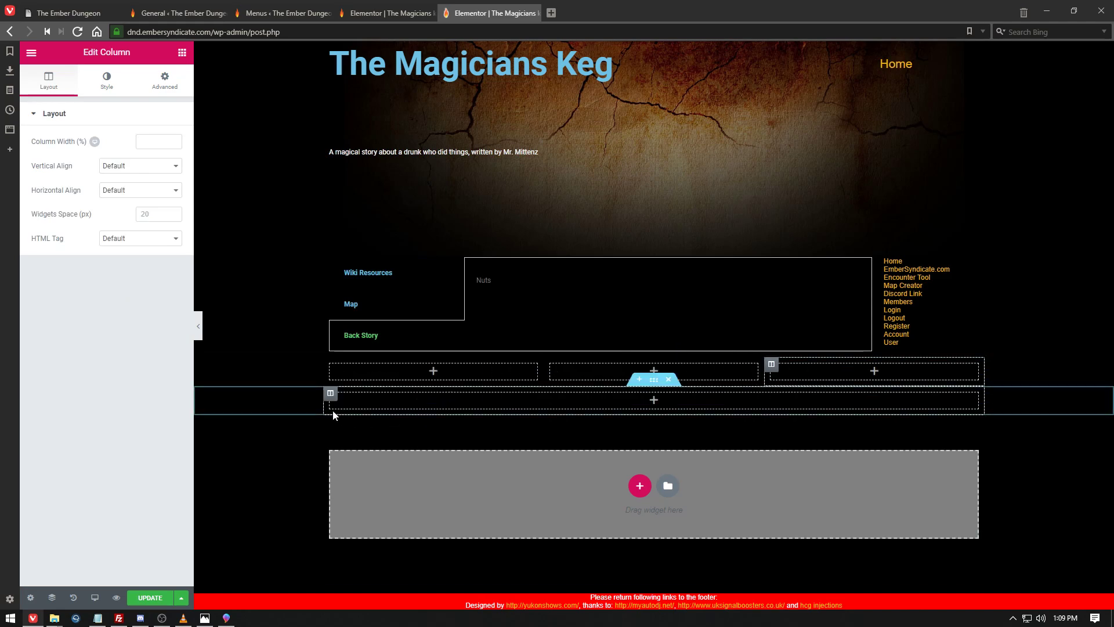
left_click_drag(330, 398, 441, 383)
left_click_drag(333, 393, 448, 362)
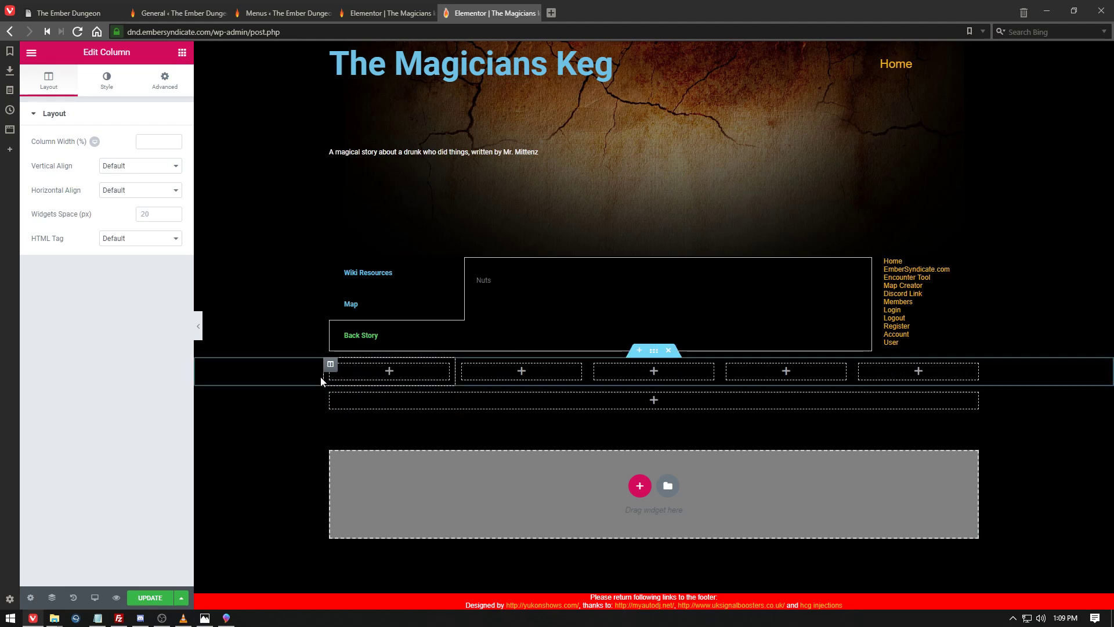
left_click_drag(331, 393, 414, 362)
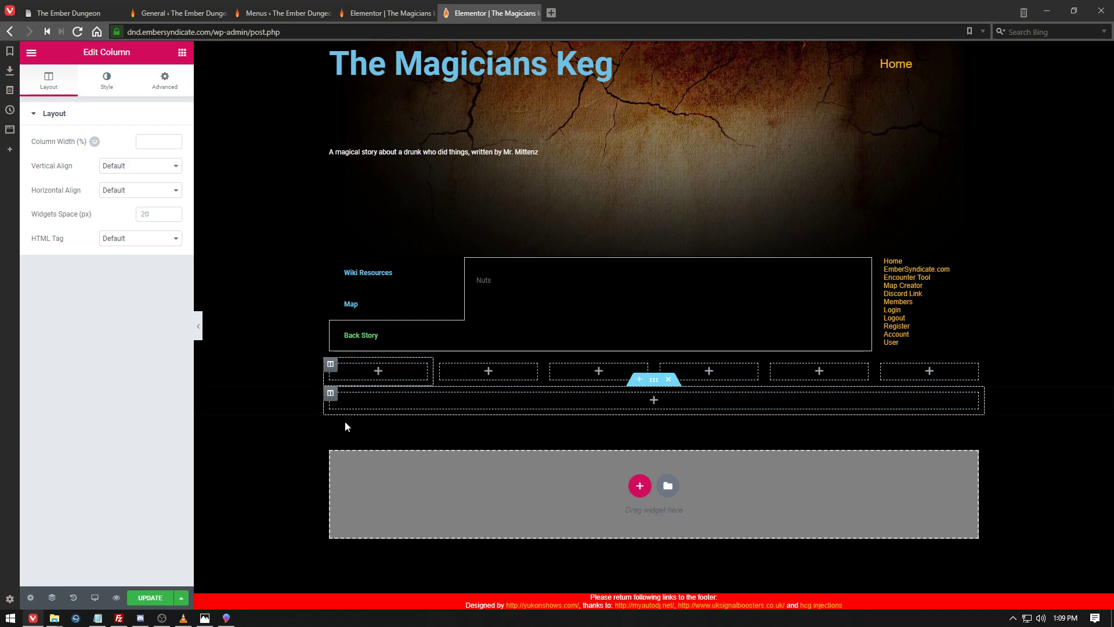
left_click_drag(332, 400, 423, 366)
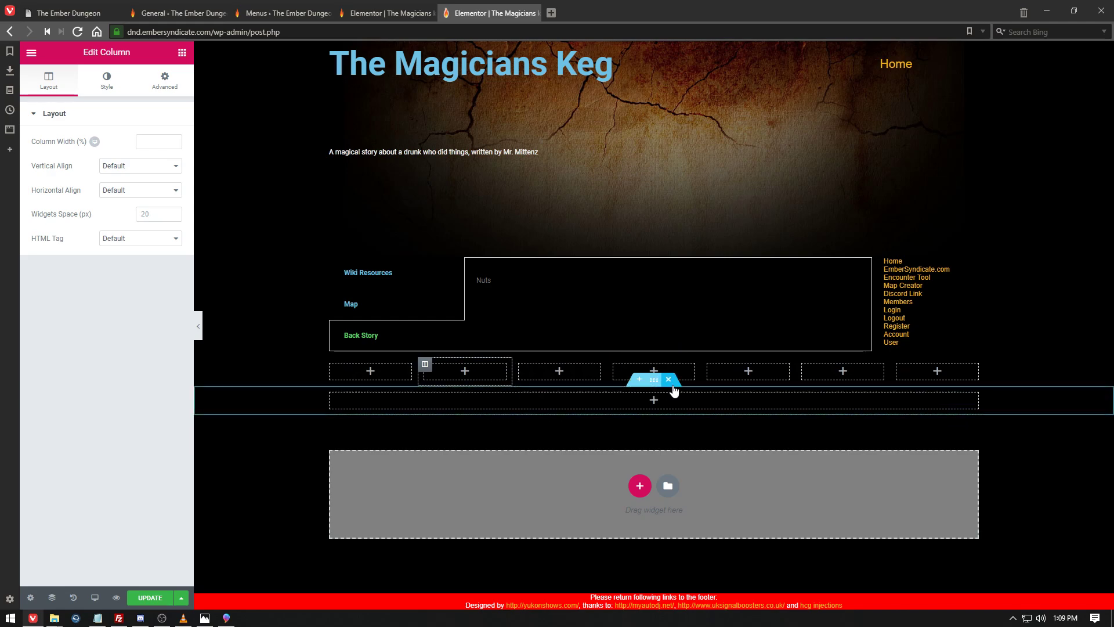
Add a Button widget to the first of the seven columns and set its text to "wiki link 1".
left_click(372, 373)
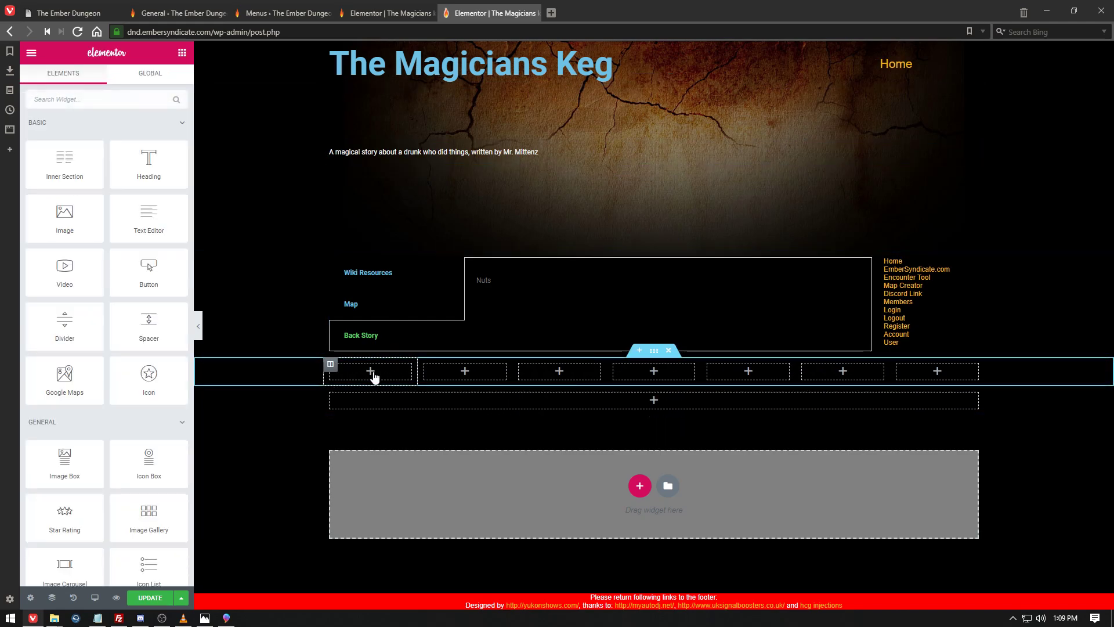
left_click_drag(154, 255, 397, 374)
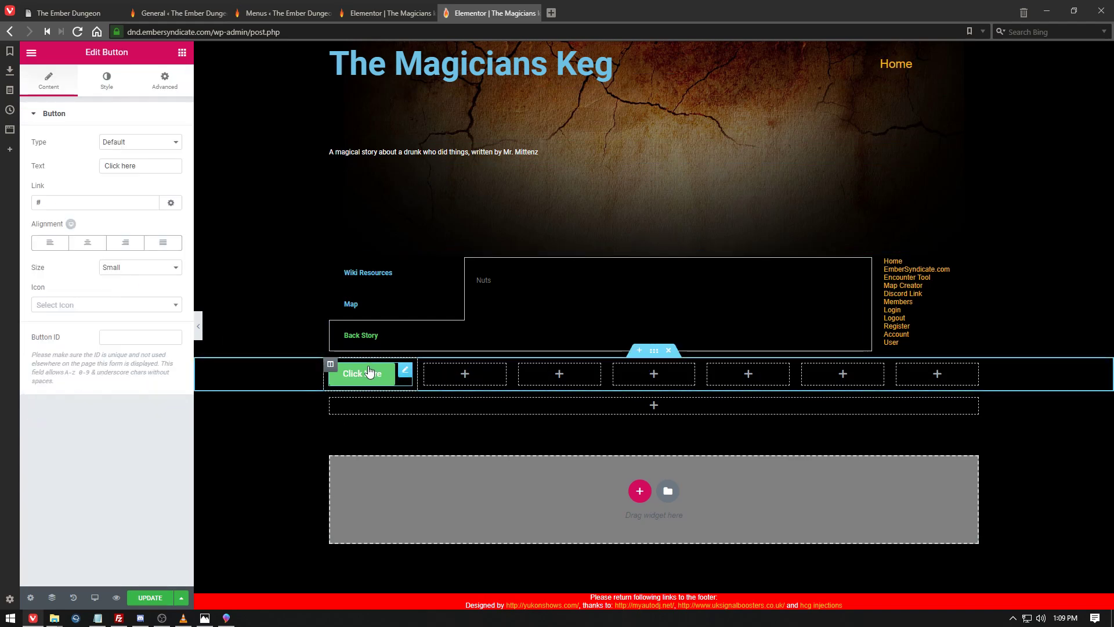
left_click_drag(378, 376, 340, 377)
type("wiki link 1")
left_click(485, 381)
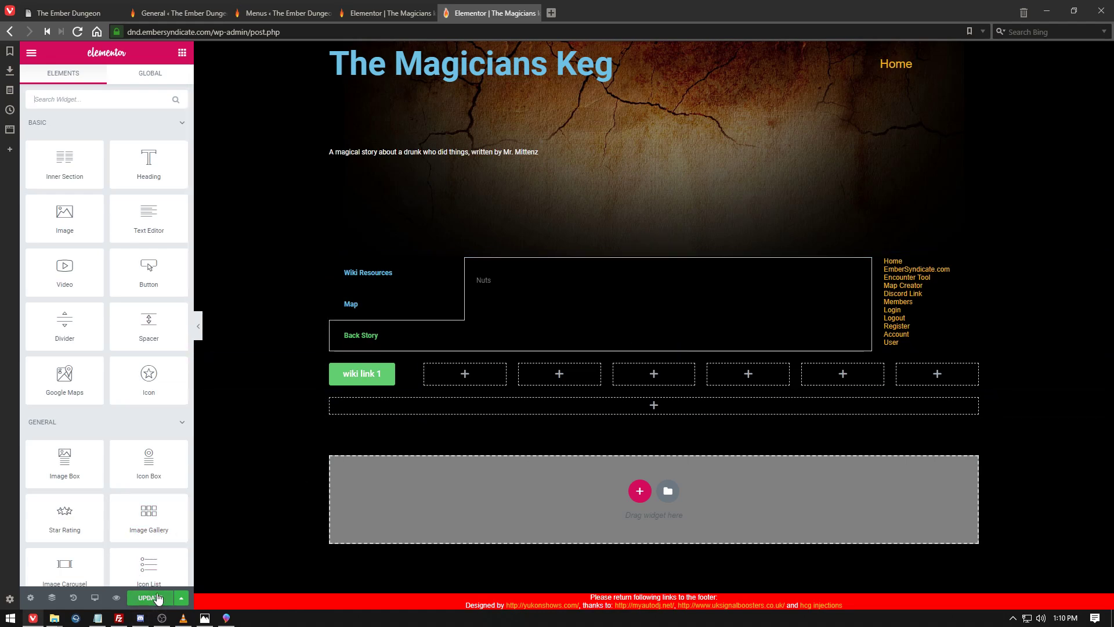
Look through the available widgets, exit Elementor to the WordPress dashboard and open the installed plugins list.
scroll(133, 441, "down", 10)
scroll(132, 442, "up", 10)
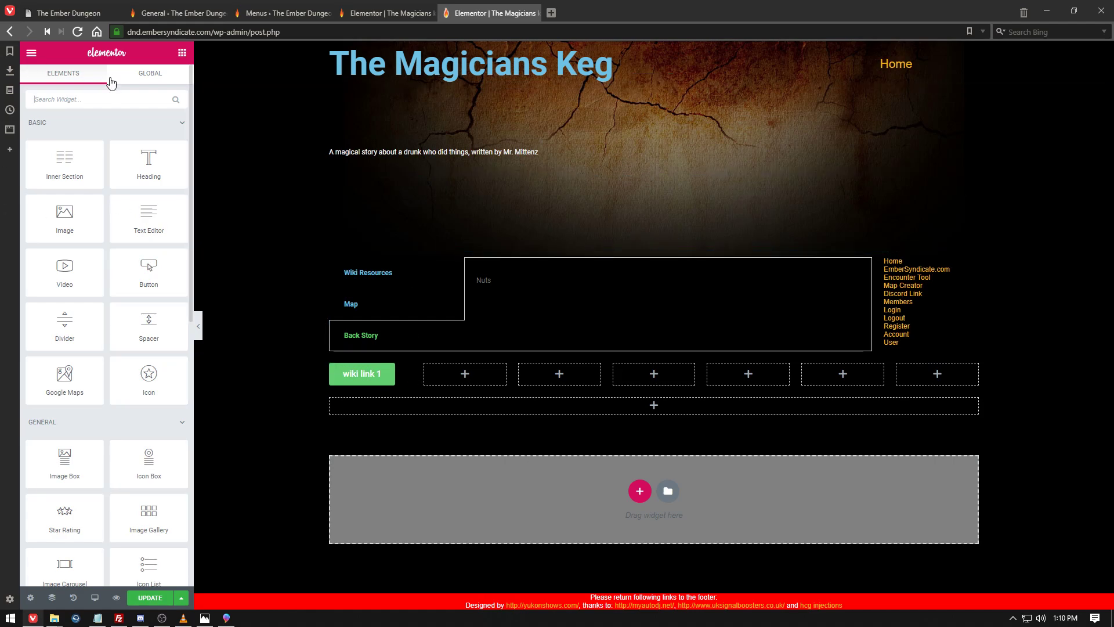
left_click(32, 53)
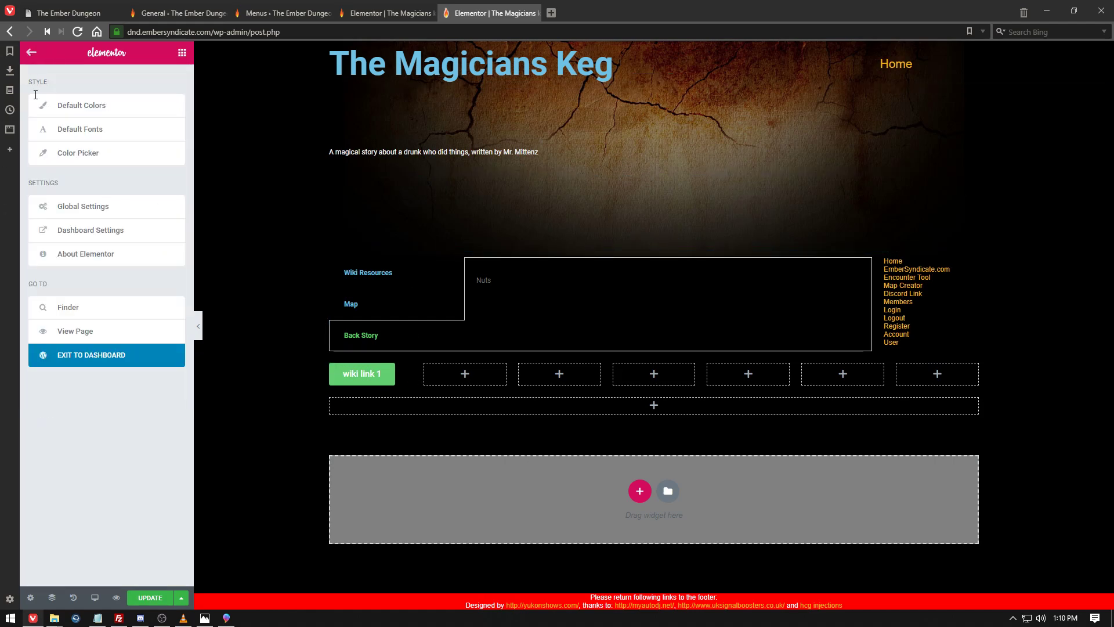
left_click(65, 356)
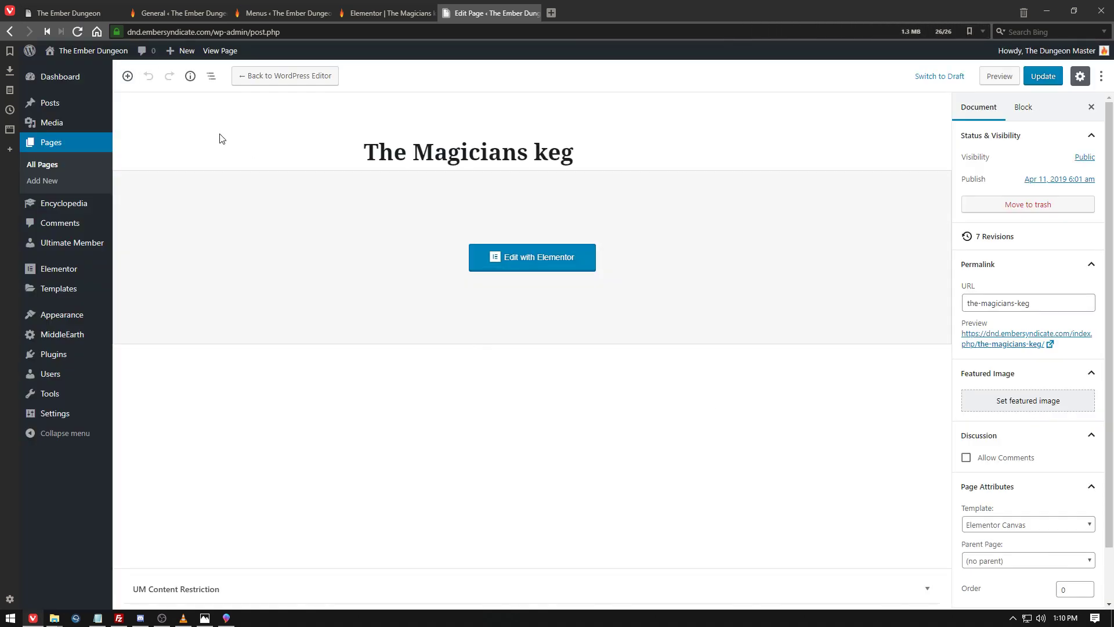
mouse_move(61, 363)
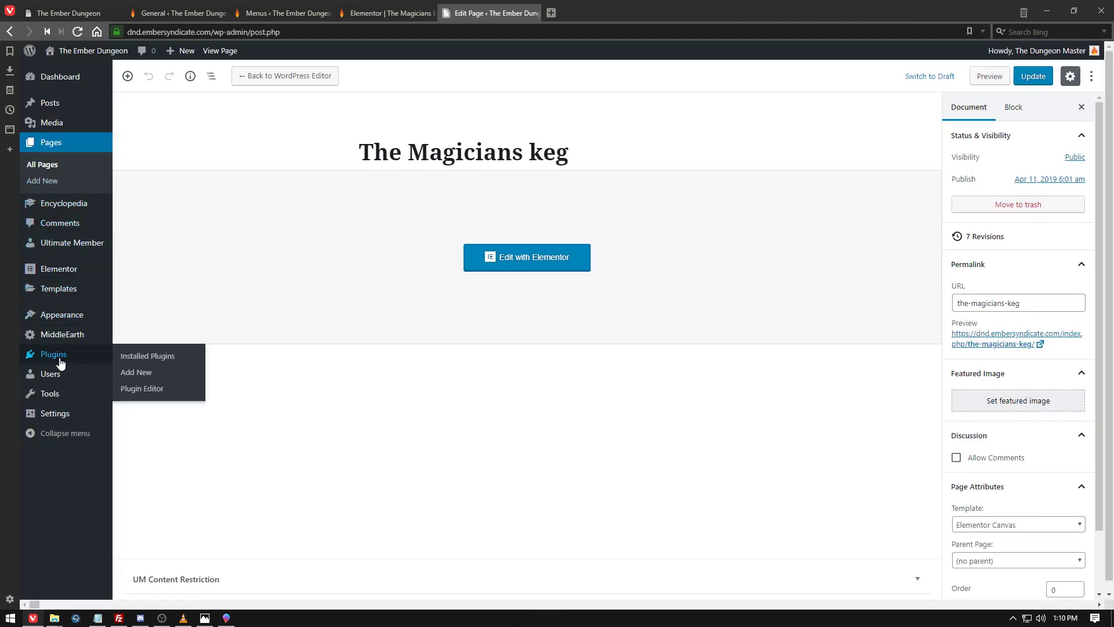
mouse_move(54, 384)
left_click(56, 355)
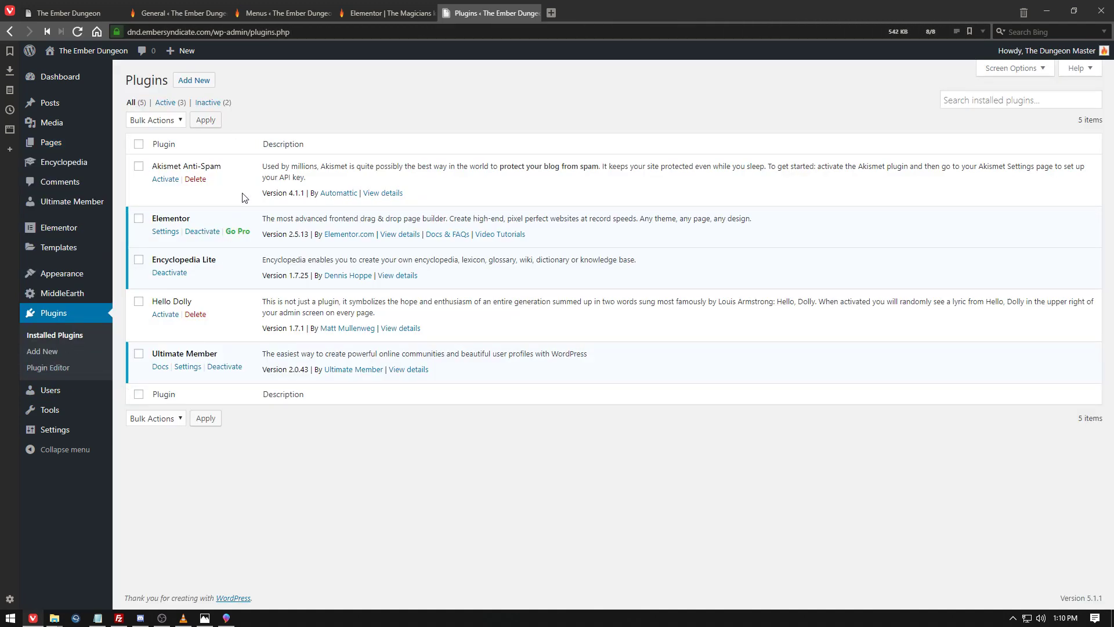
Open the page for adding new plugins and browse the Recommended plugins.
left_click(195, 81)
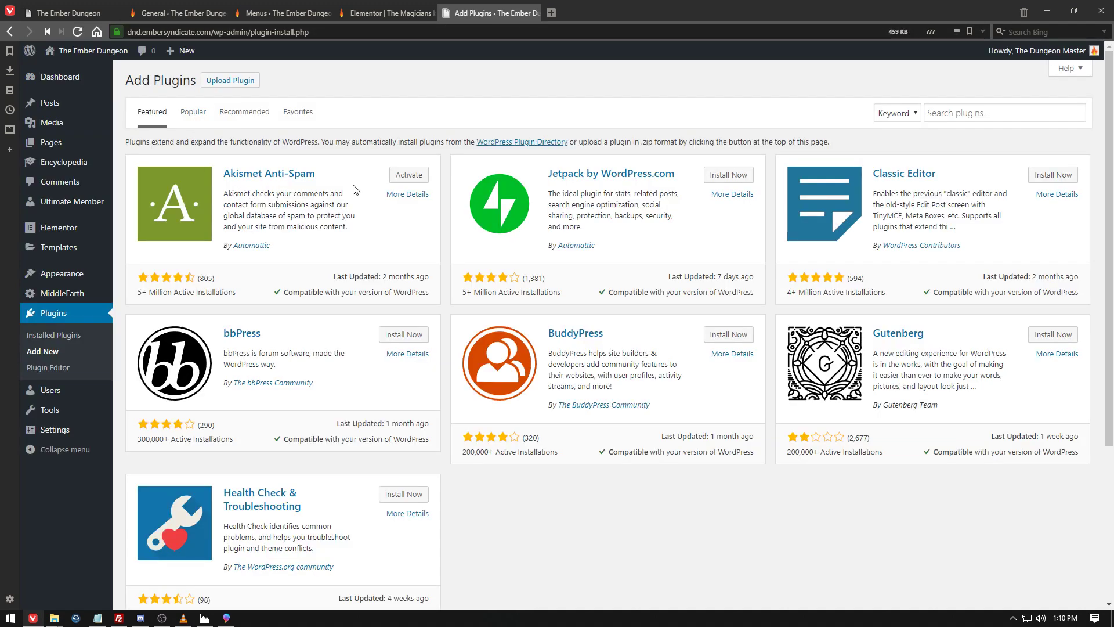
left_click(261, 129)
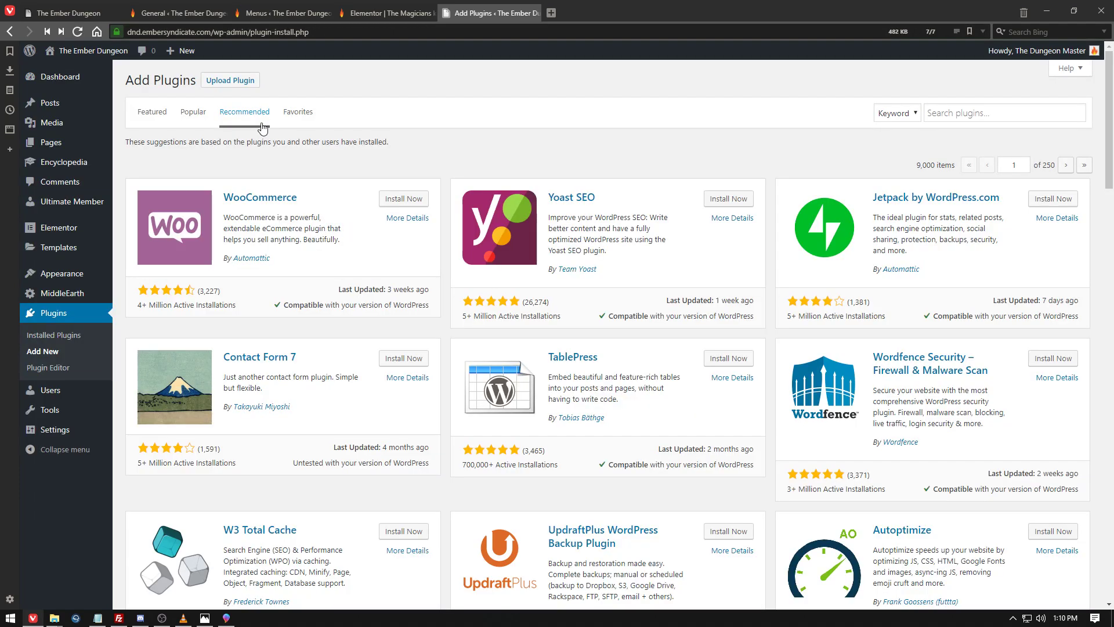
scroll(277, 123, "down", 3)
scroll(277, 123, "down", 3)
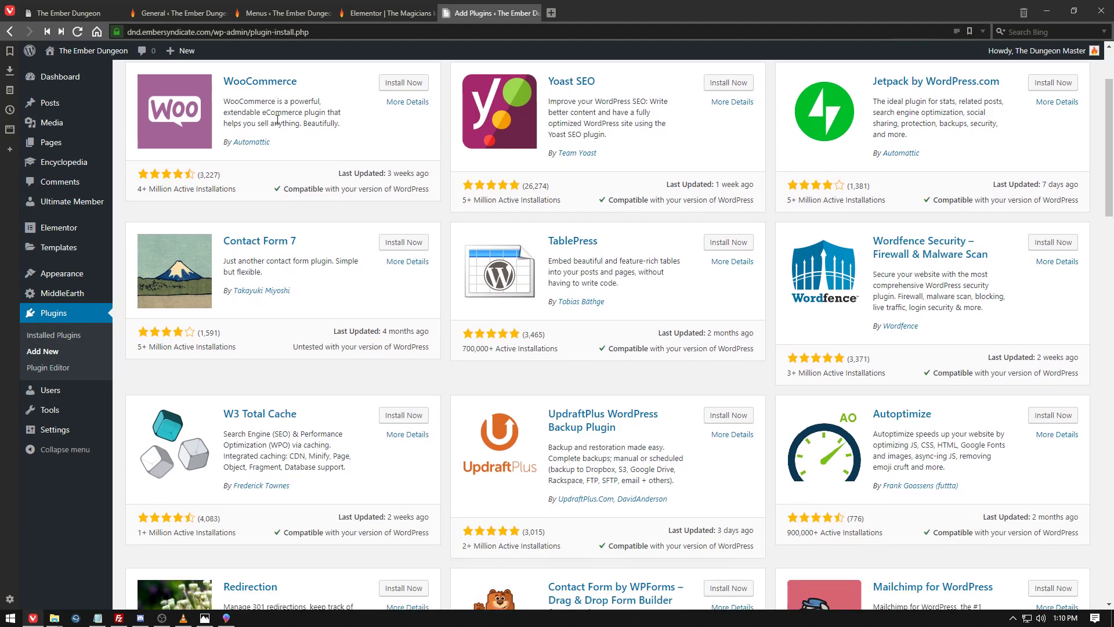
scroll(278, 131, "up", 4)
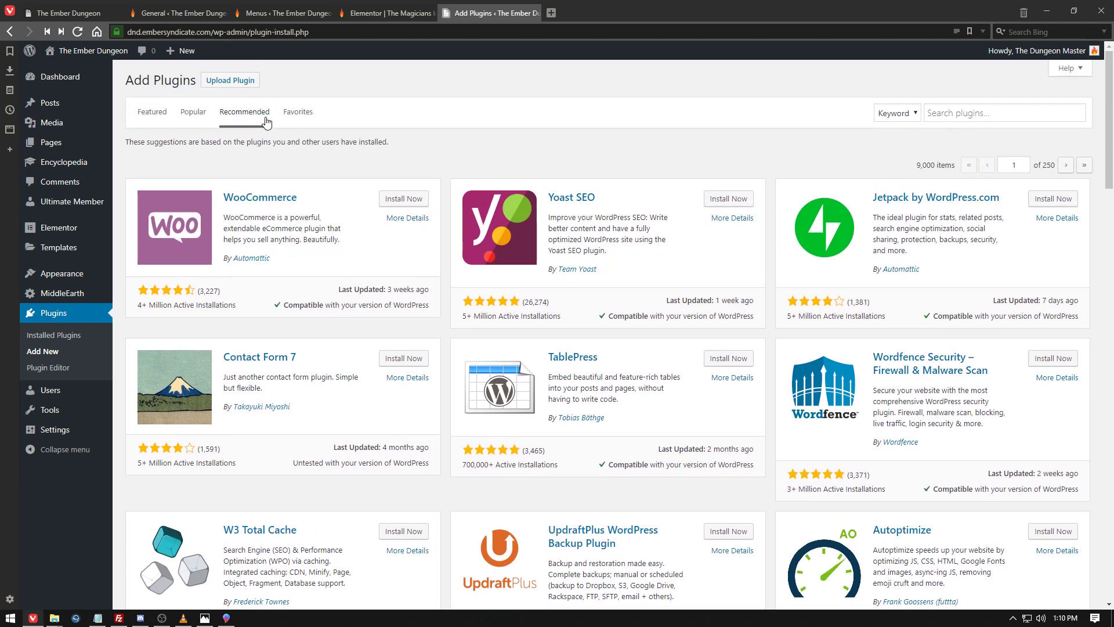
Find Google Analytics Dashboard Plugin for WordPress by MonsterInsights among the Popular plugins, then install and activate it.
left_click(202, 116)
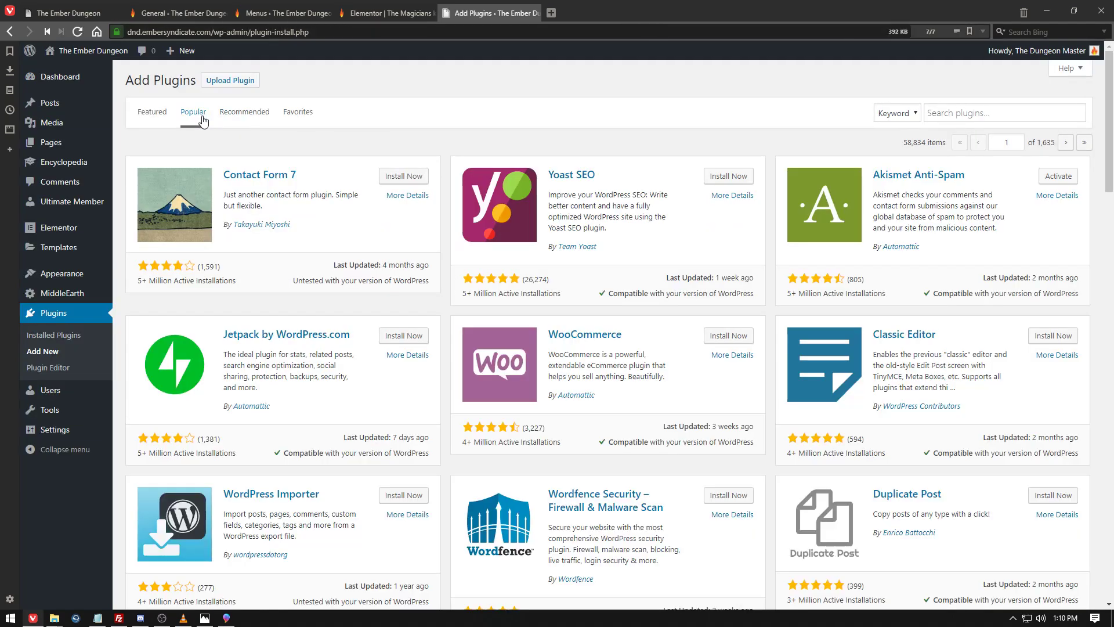
scroll(420, 263, "down", 4)
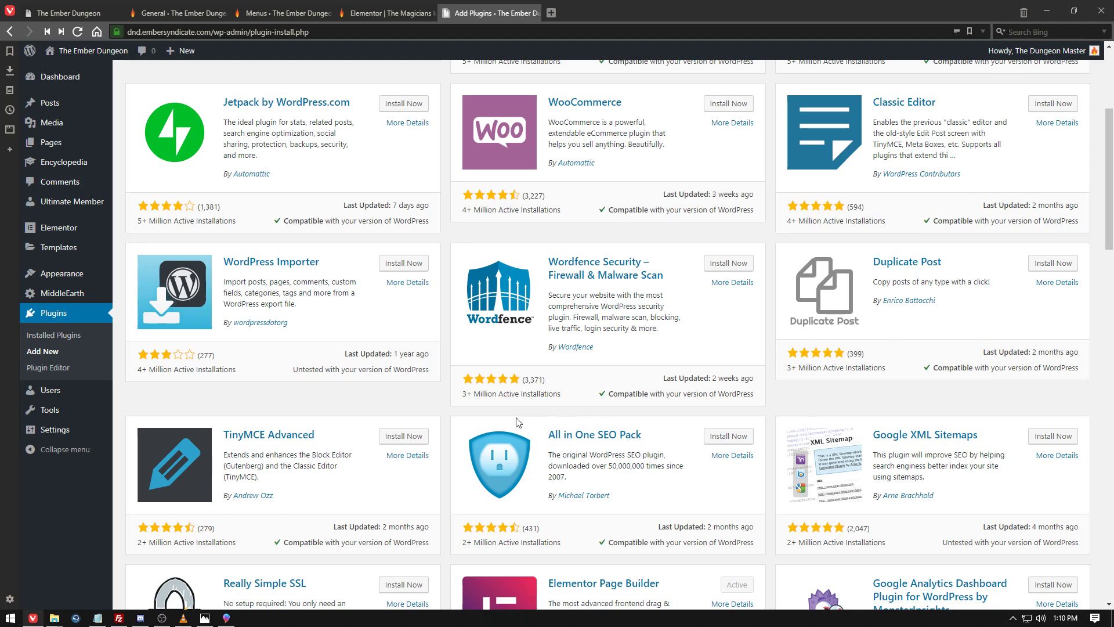
scroll(529, 417, "down", 3)
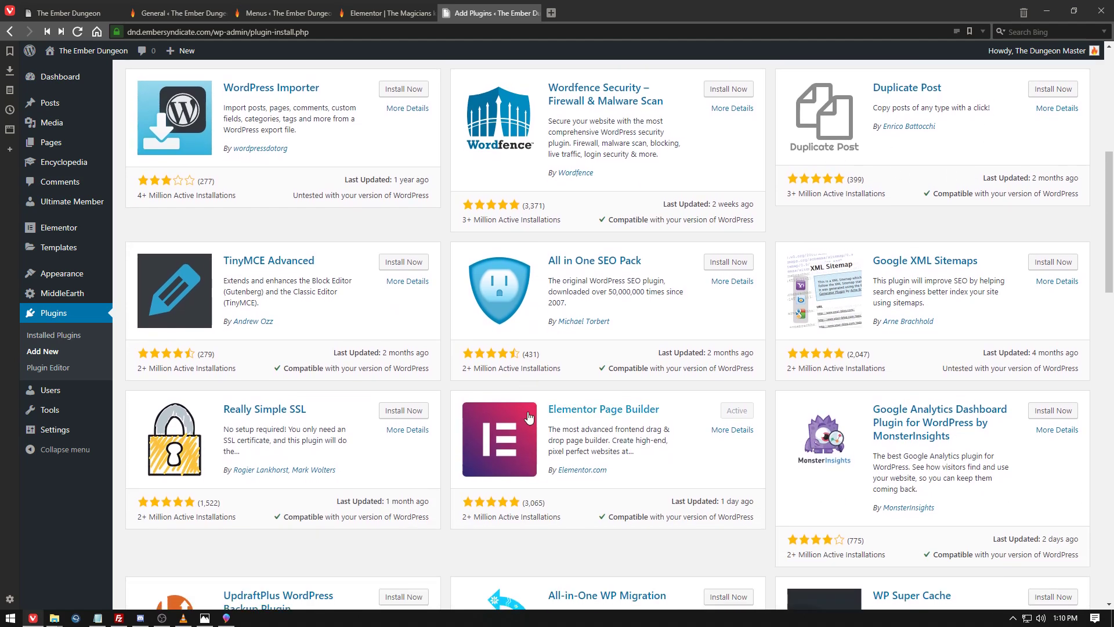
scroll(529, 416, "down", 3)
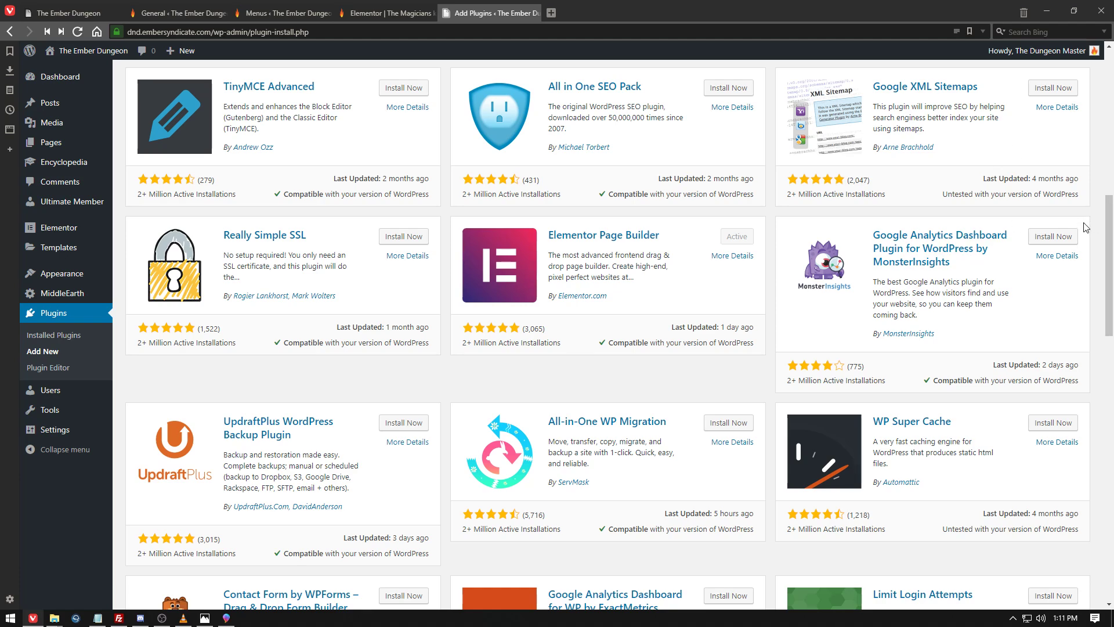
left_click(1052, 237)
left_click(1075, 239)
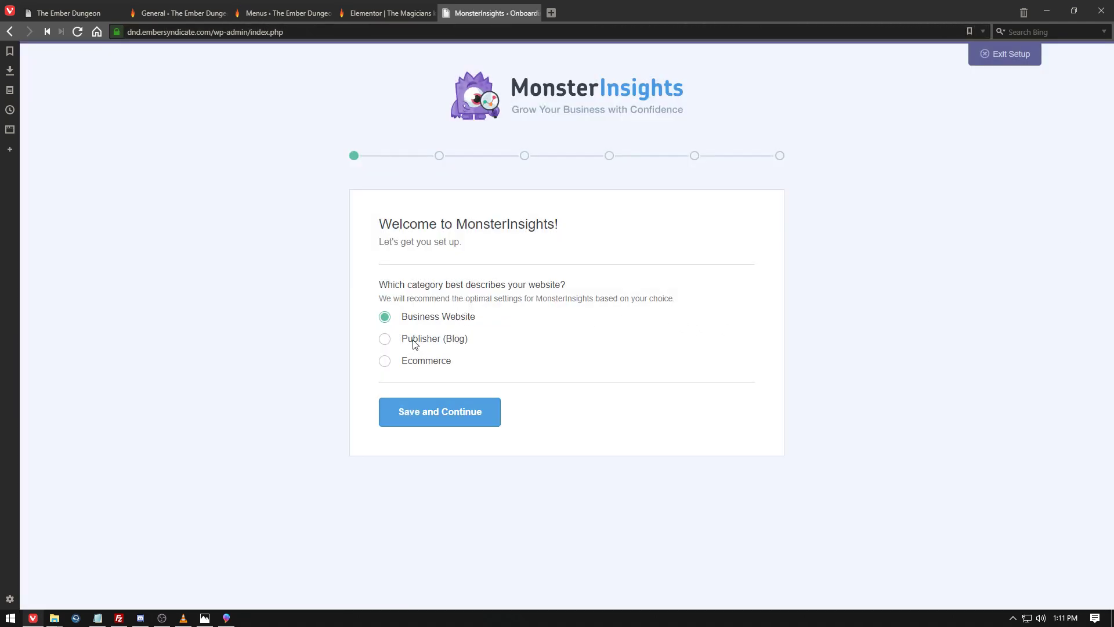
Set the website category to Publisher (Blog), save it and start connecting MonsterInsights to Google Analytics.
left_click(415, 341)
left_click(422, 418)
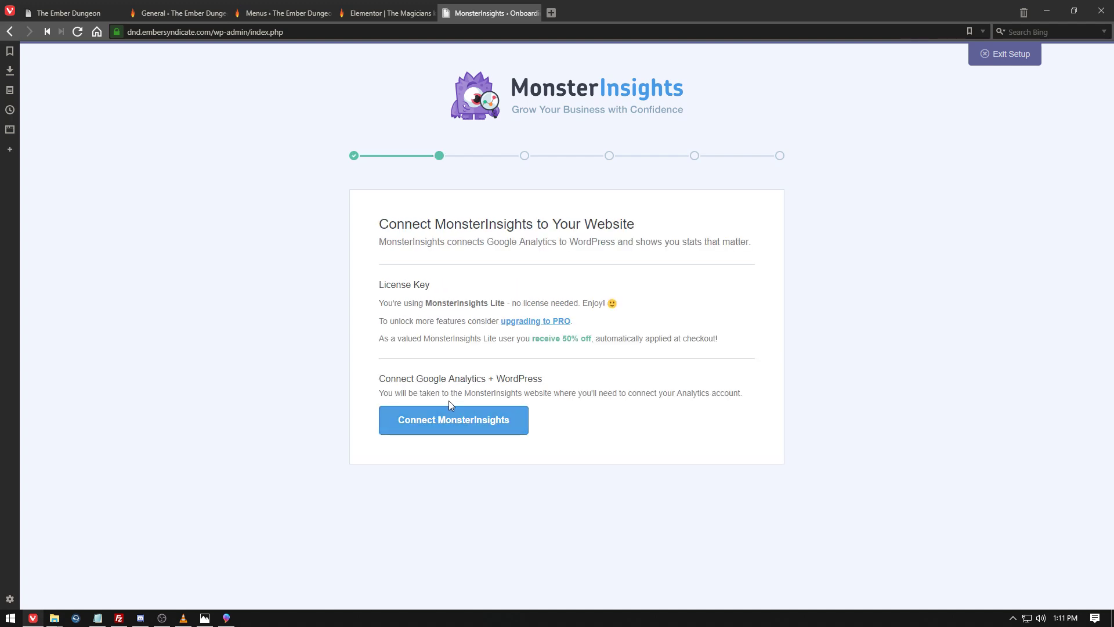
left_click(442, 424)
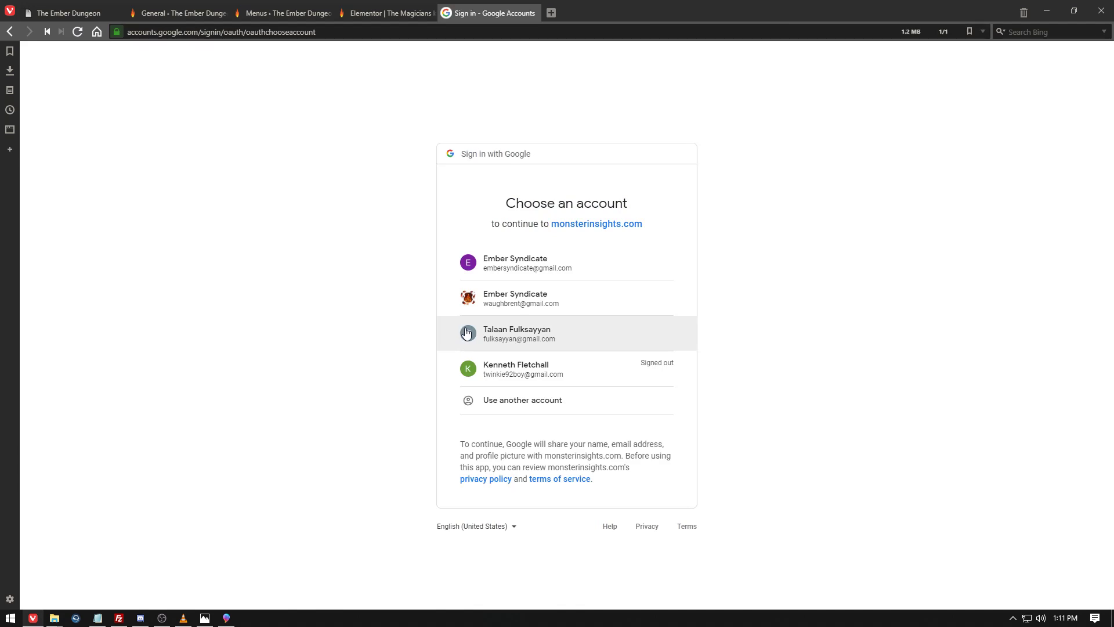
Open analytics.google.com in a new browser tab and check which Google account is signed in there.
left_click(551, 13)
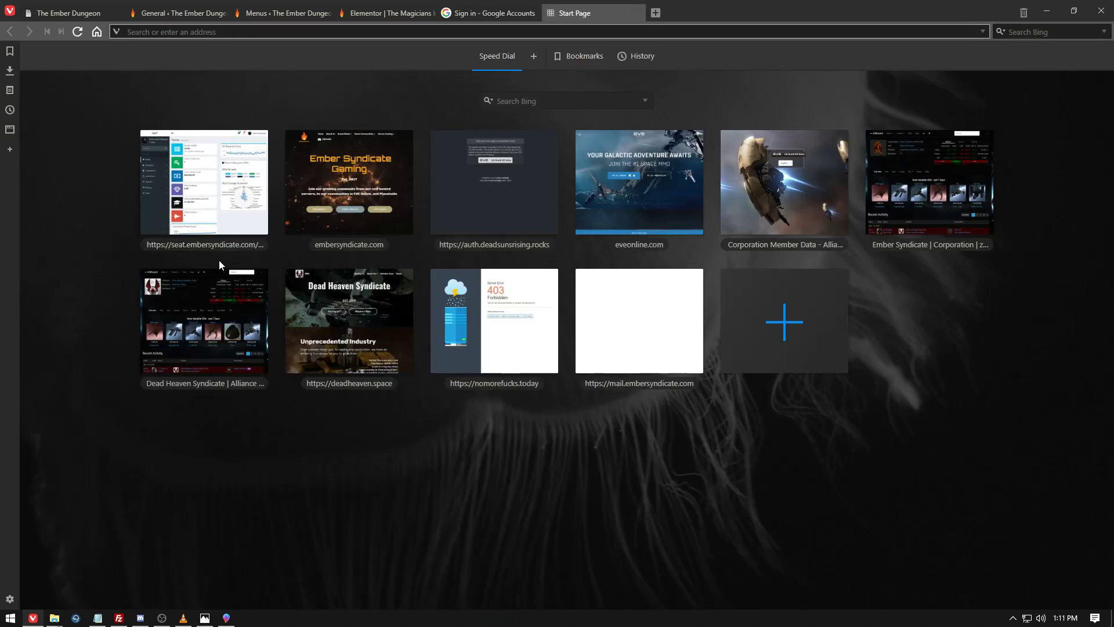
type("analyt")
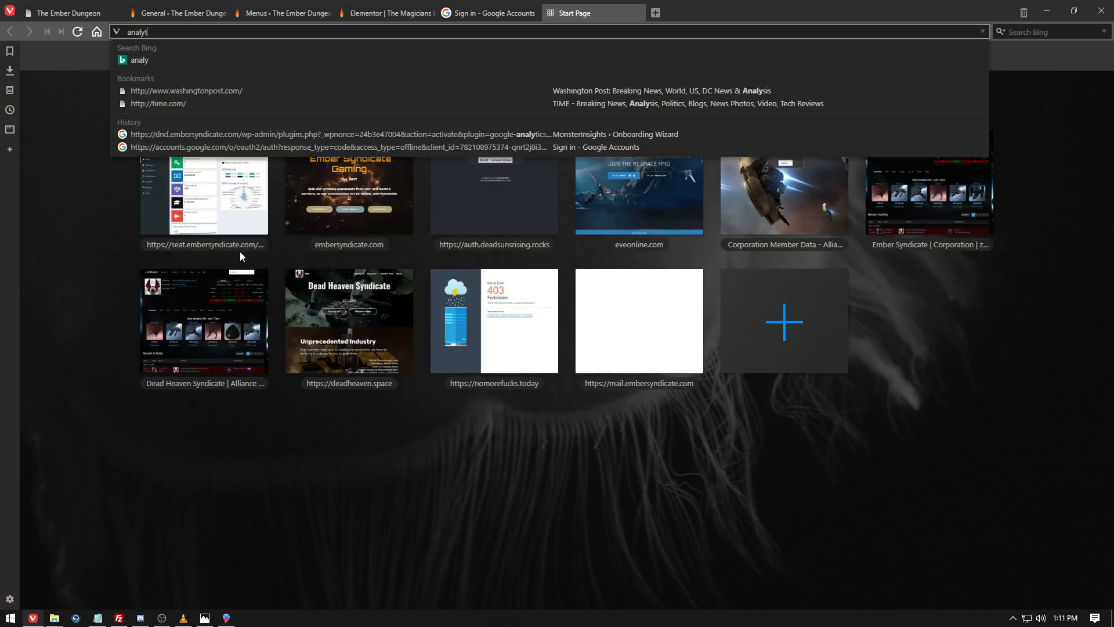
type("ics.g")
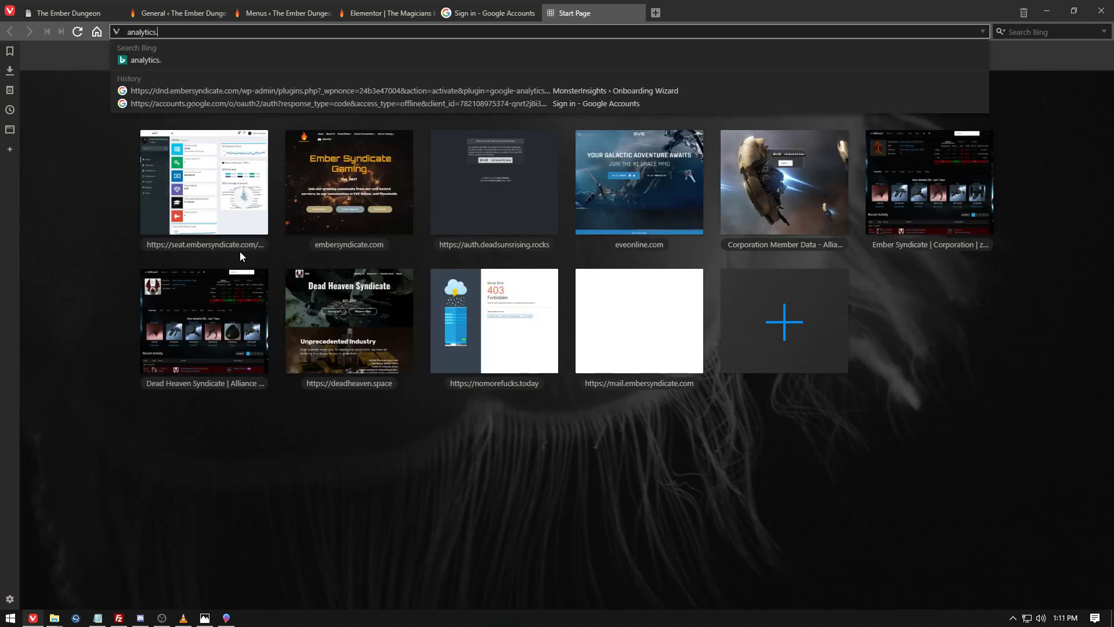
type("oogle.com")
key("Return")
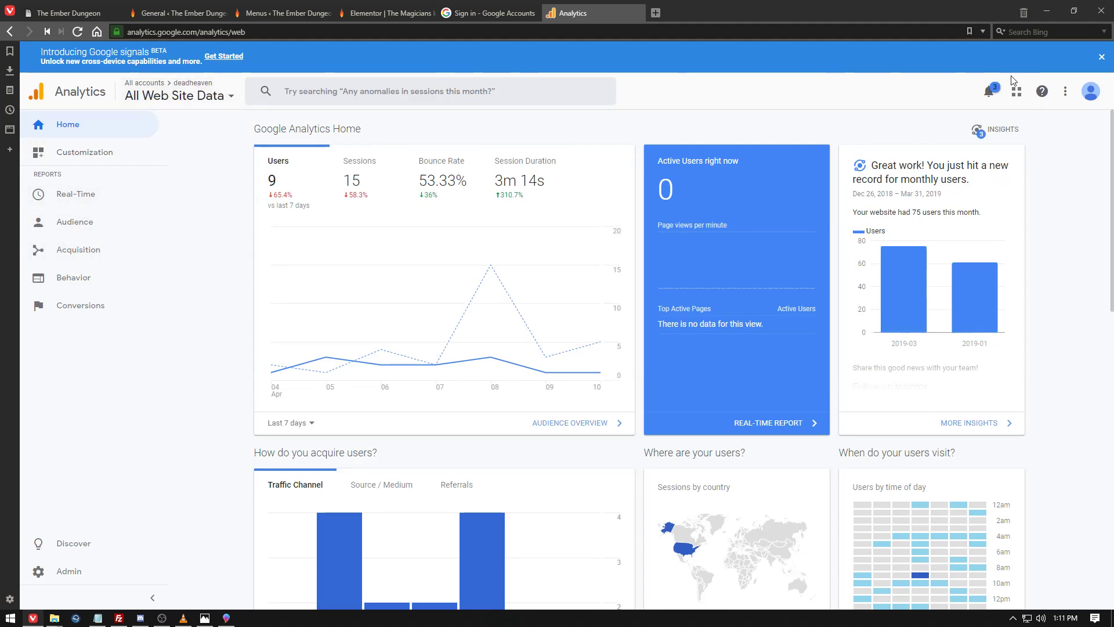
left_click(1092, 93)
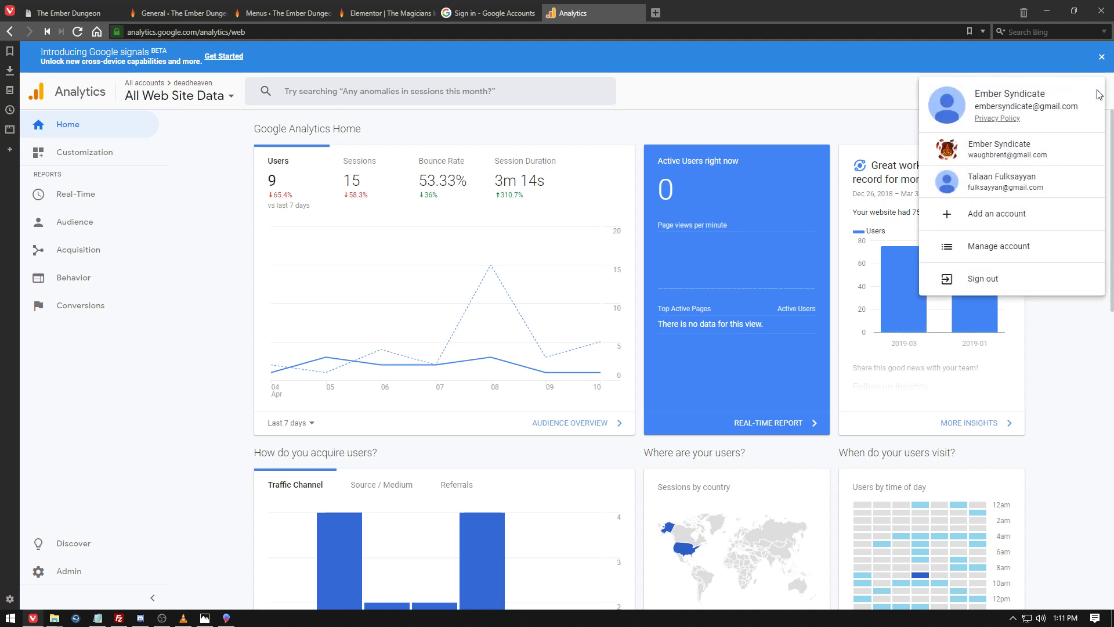
Return to the Google sign-in page, choose the first listed account and allow monsterinsights.com to access it.
left_click(493, 16)
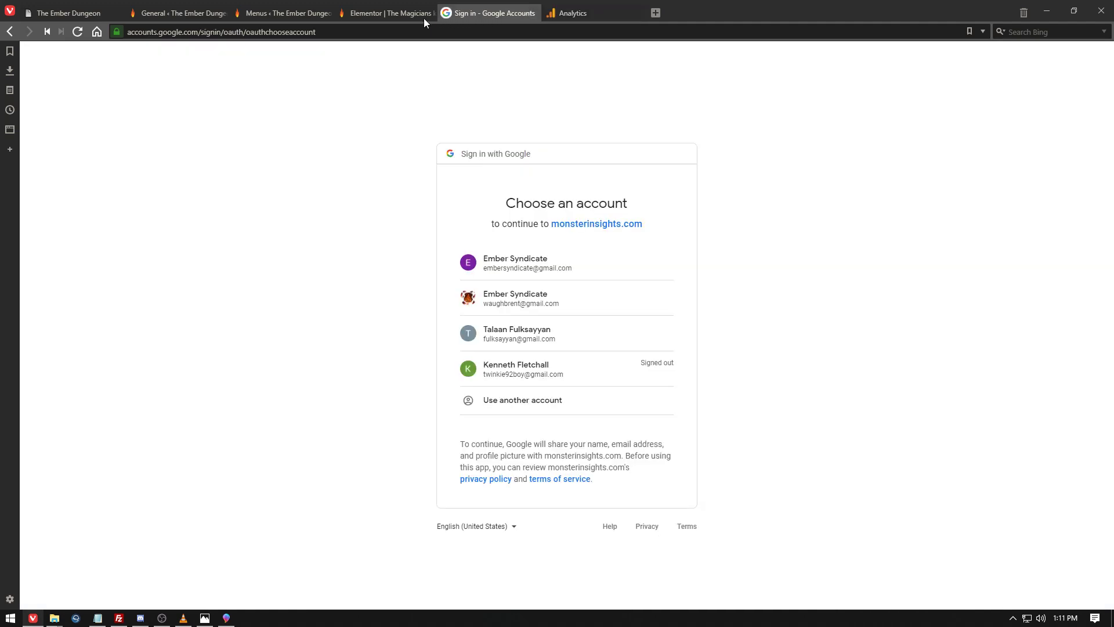
left_click(519, 258)
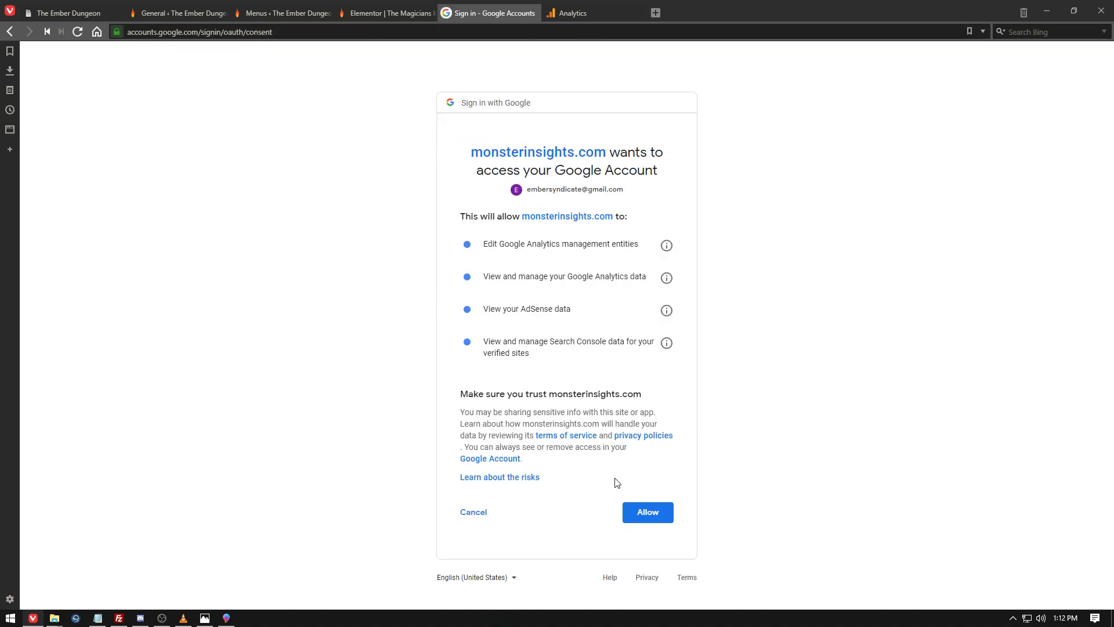
left_click(639, 515)
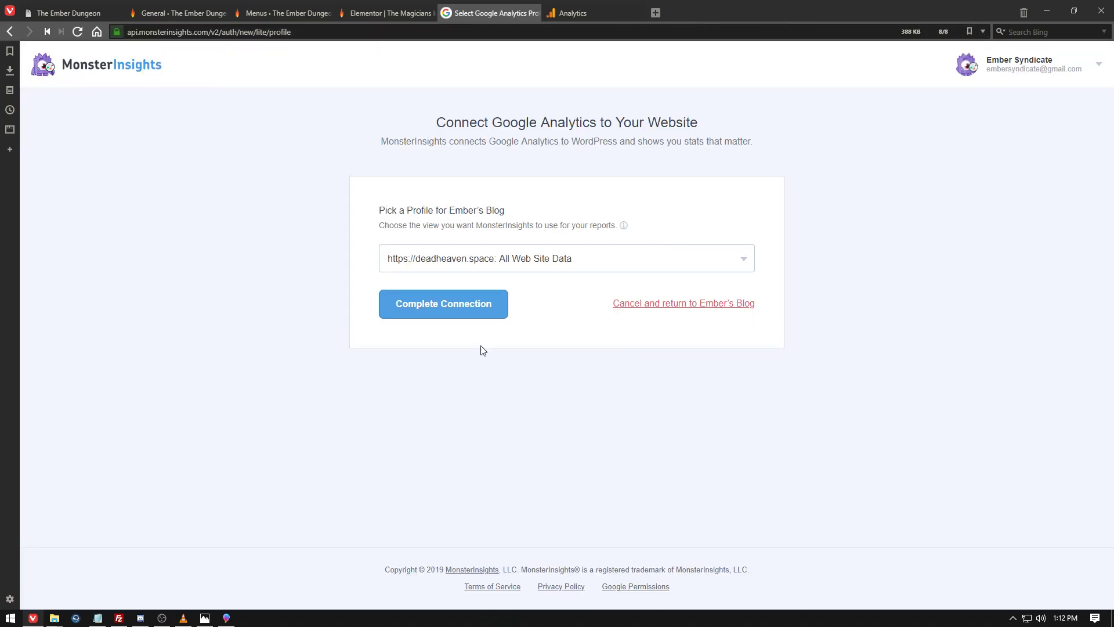
left_click(480, 268)
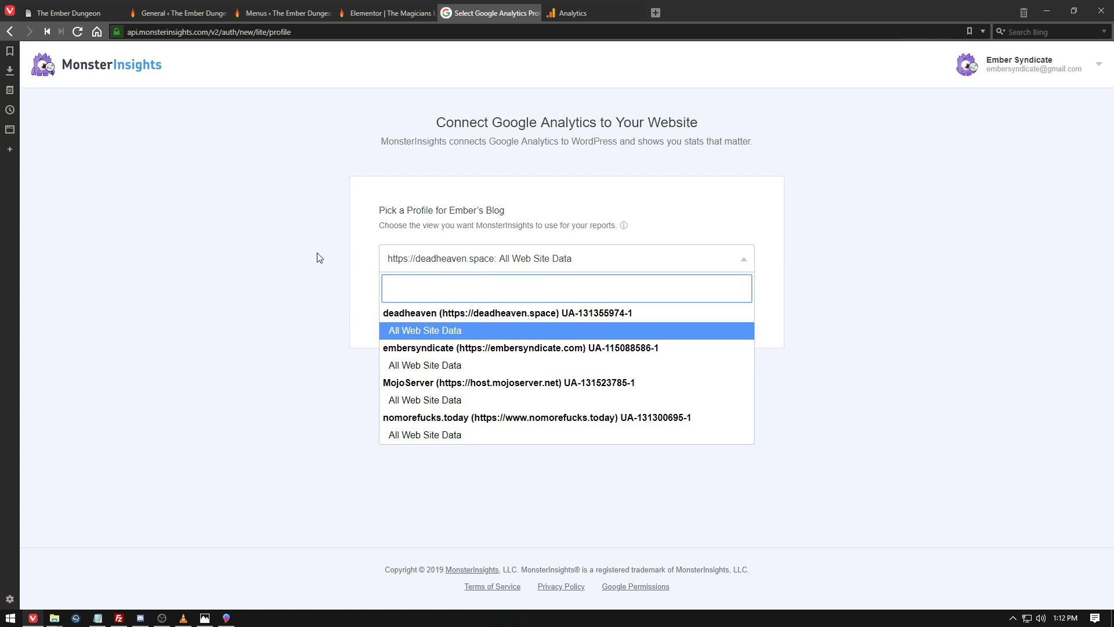
left_click(441, 366)
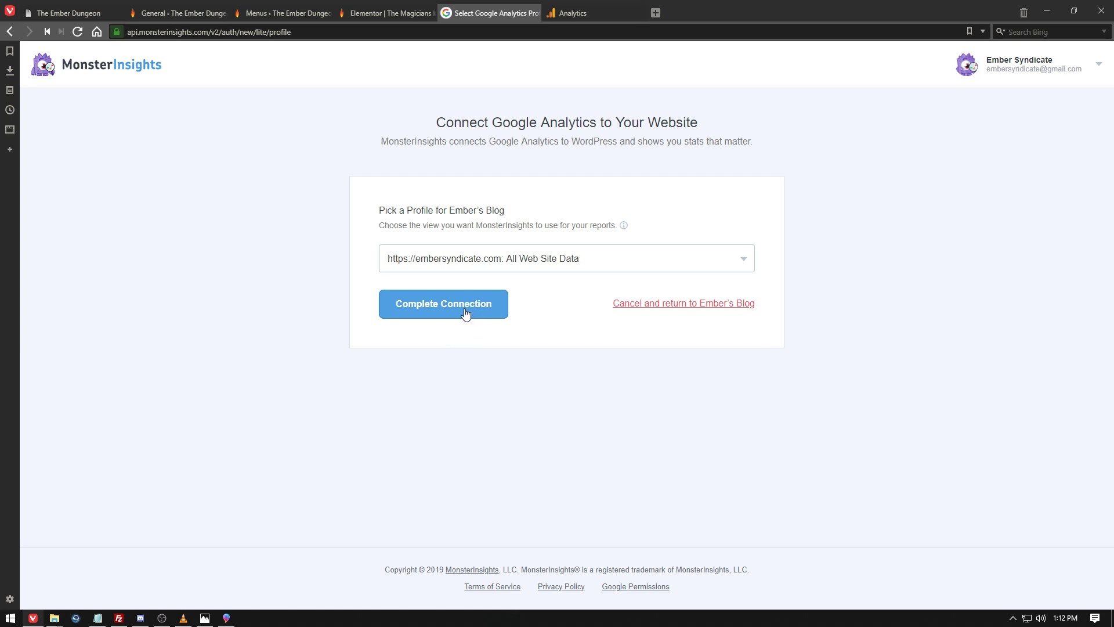
left_click(497, 269)
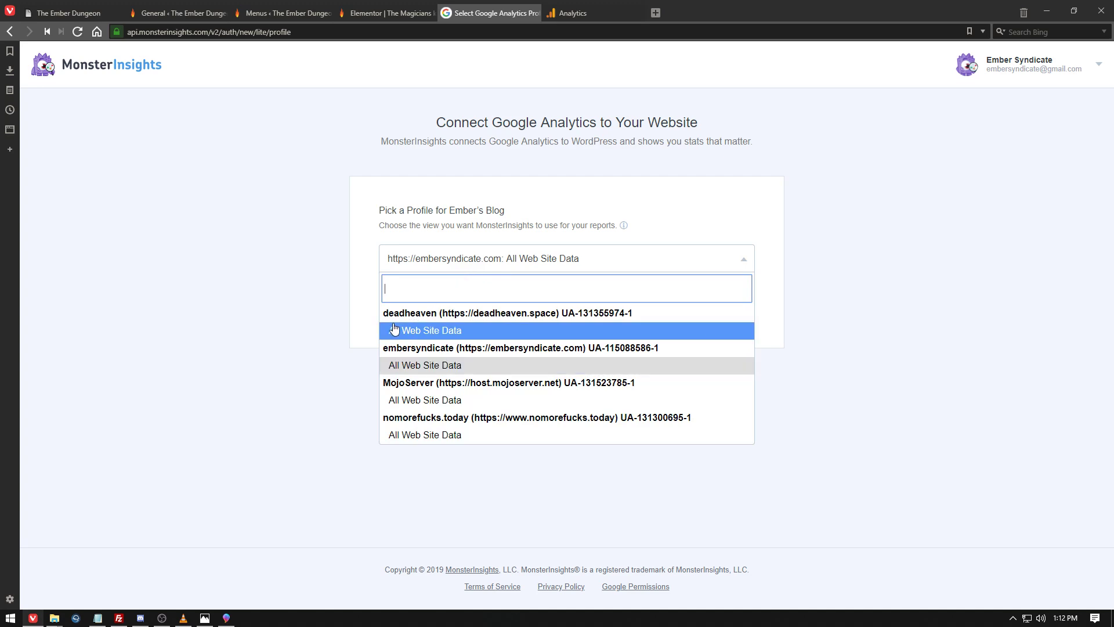
left_click(361, 326)
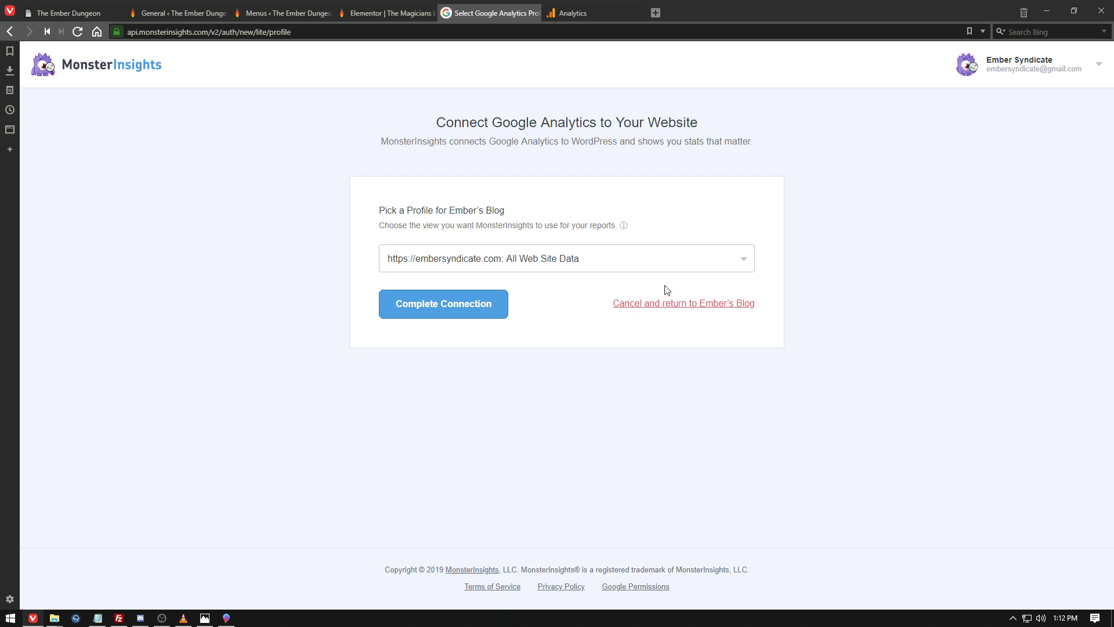
left_click(642, 268)
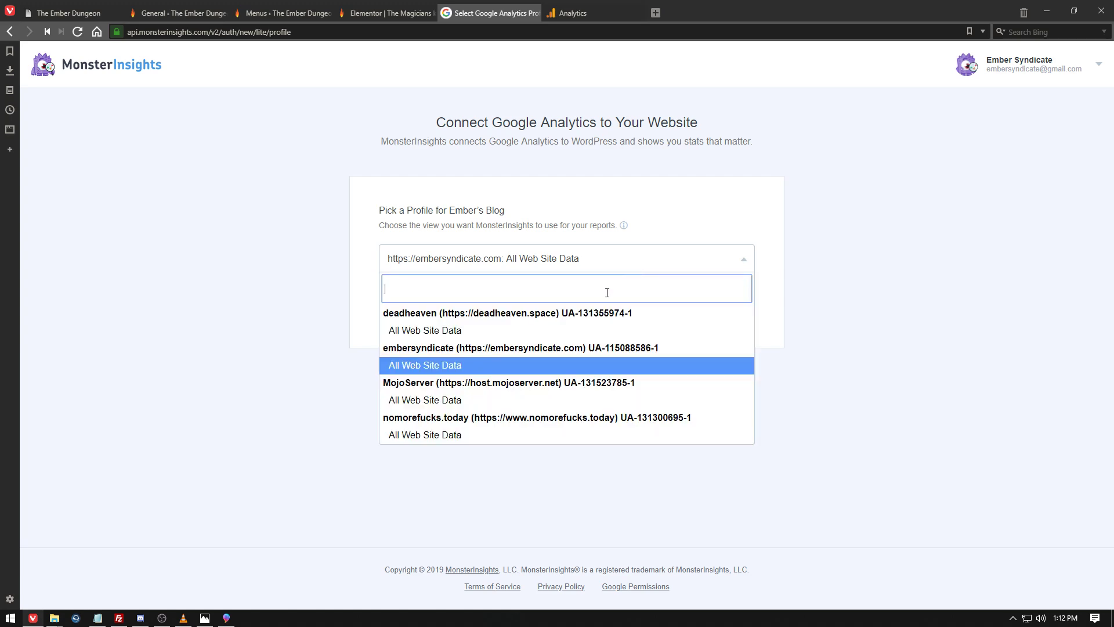
left_click(519, 361)
left_click(477, 313)
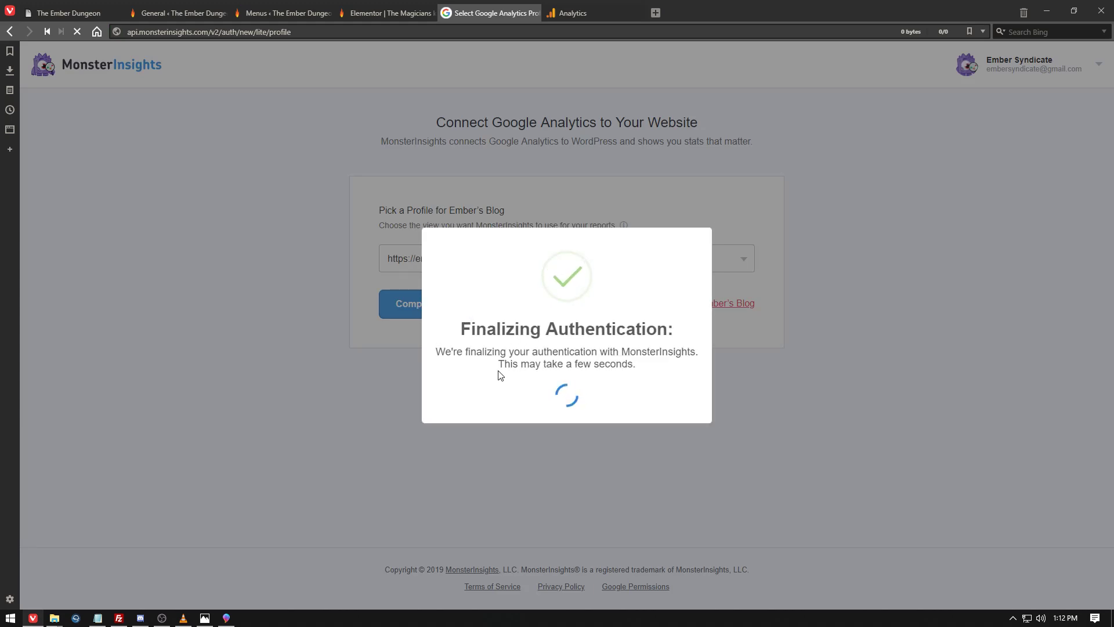
Review the recommended MonsterInsights tracking settings and save them with their defaults.
scroll(527, 341, "down", 2)
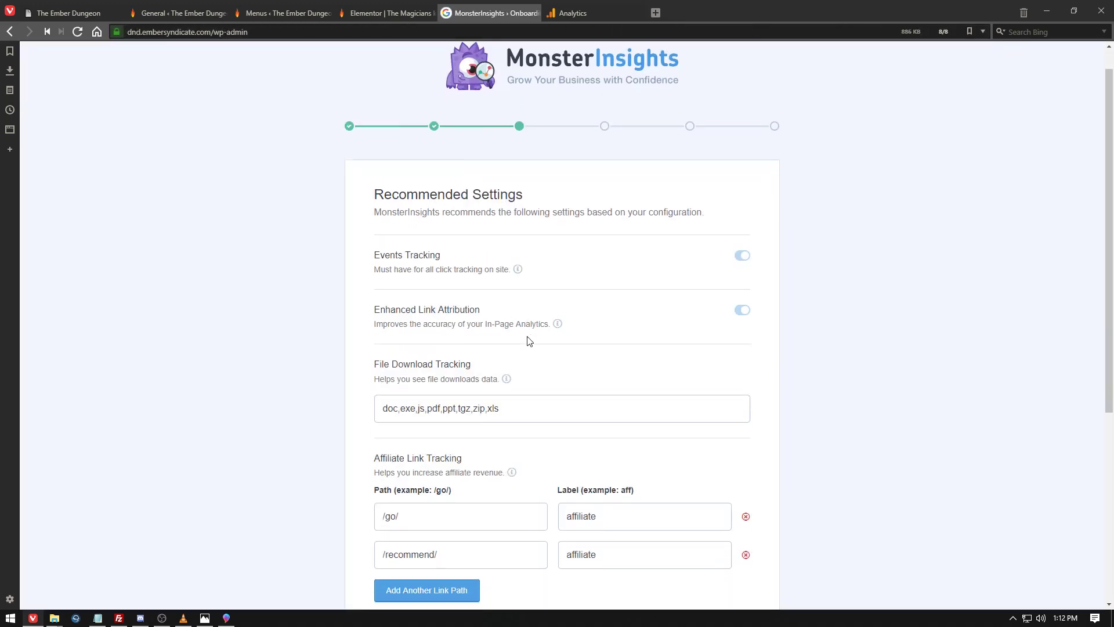
scroll(529, 341, "down", 1)
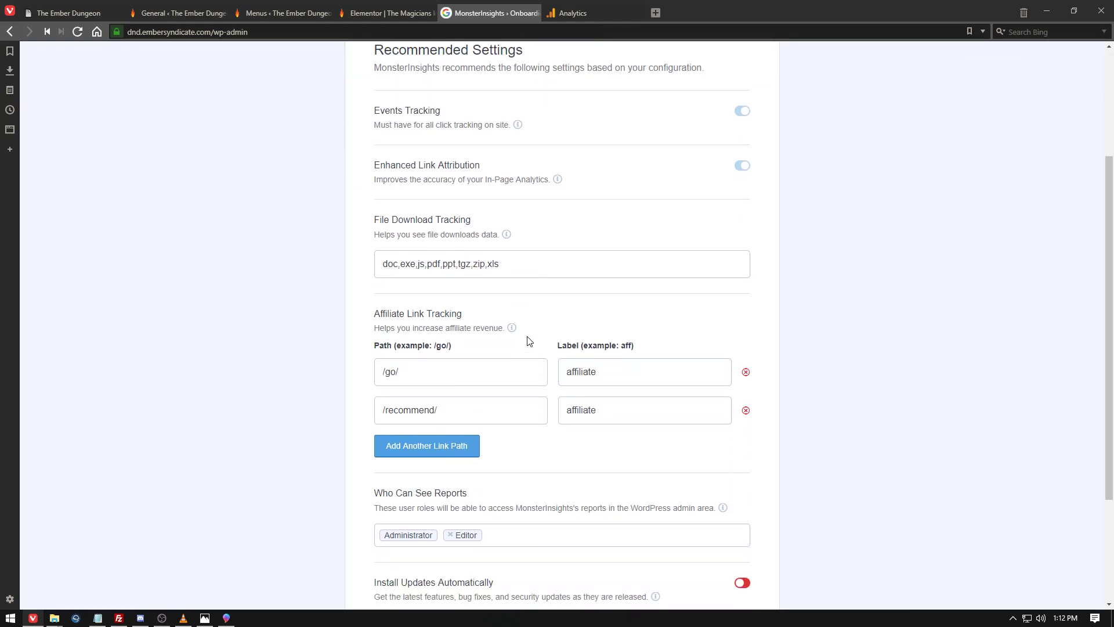
scroll(489, 340, "down", 3)
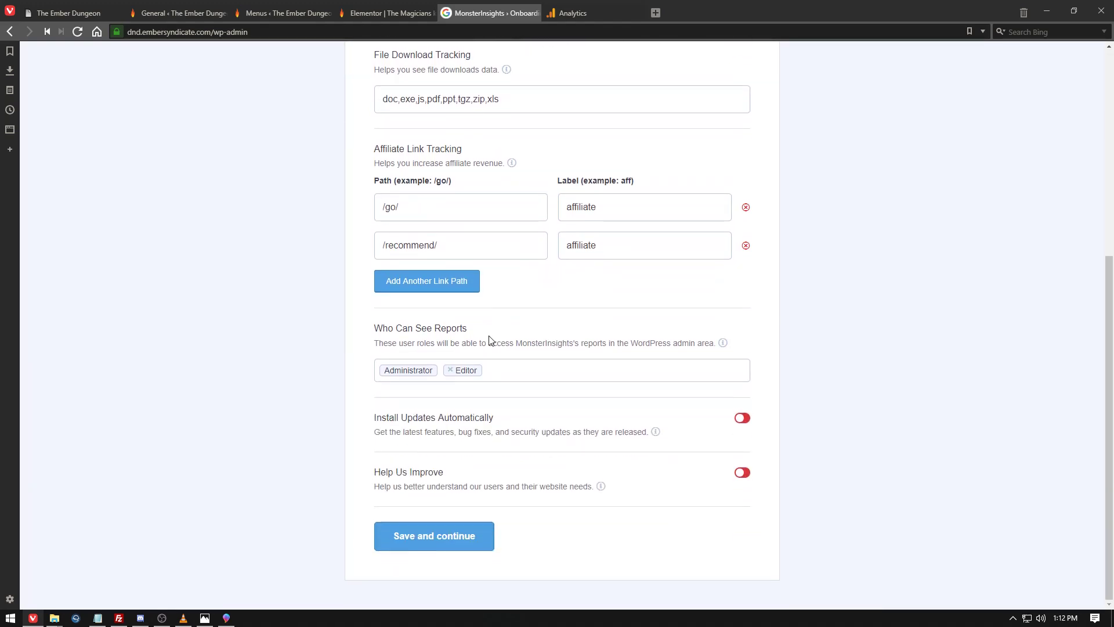
left_click(449, 546)
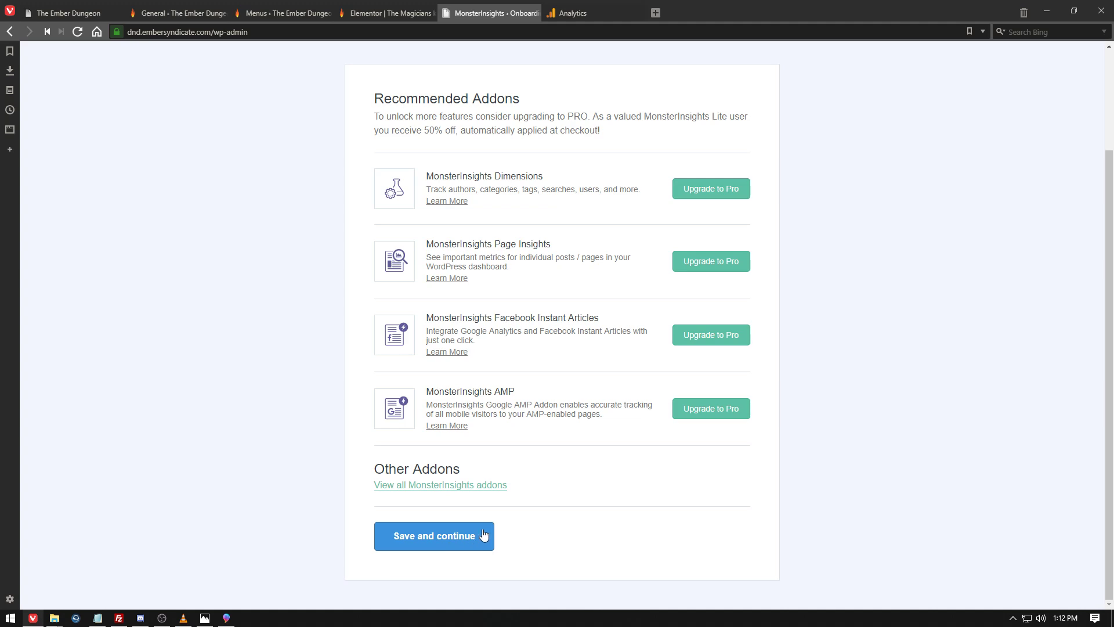
Continue past the recommended addons, install WPForms and finish the setup wizard.
left_click(462, 537)
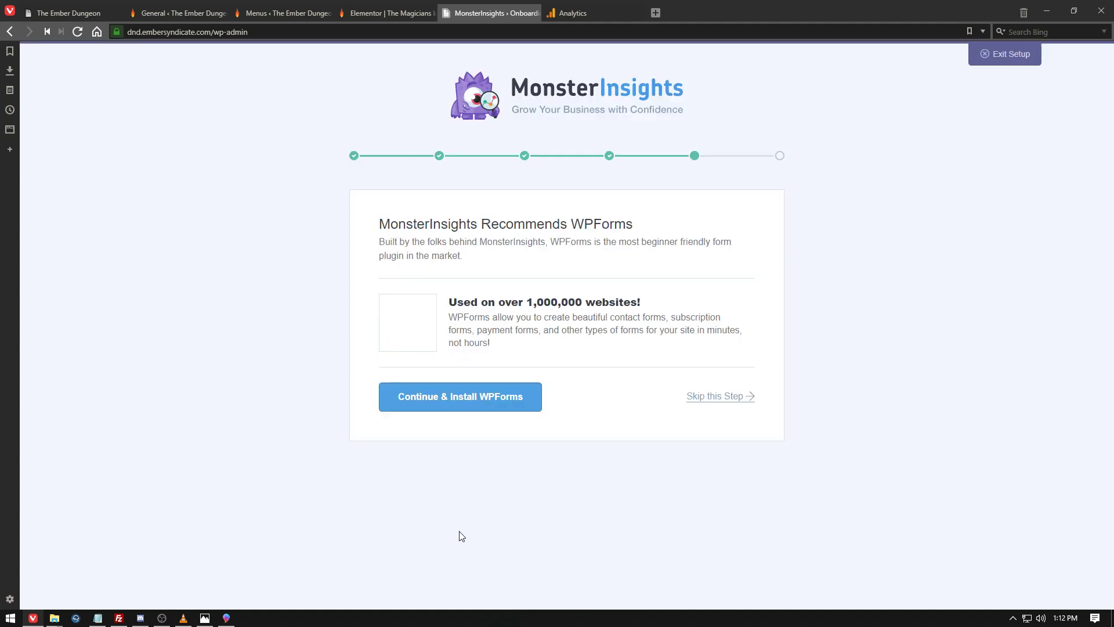
left_click(501, 399)
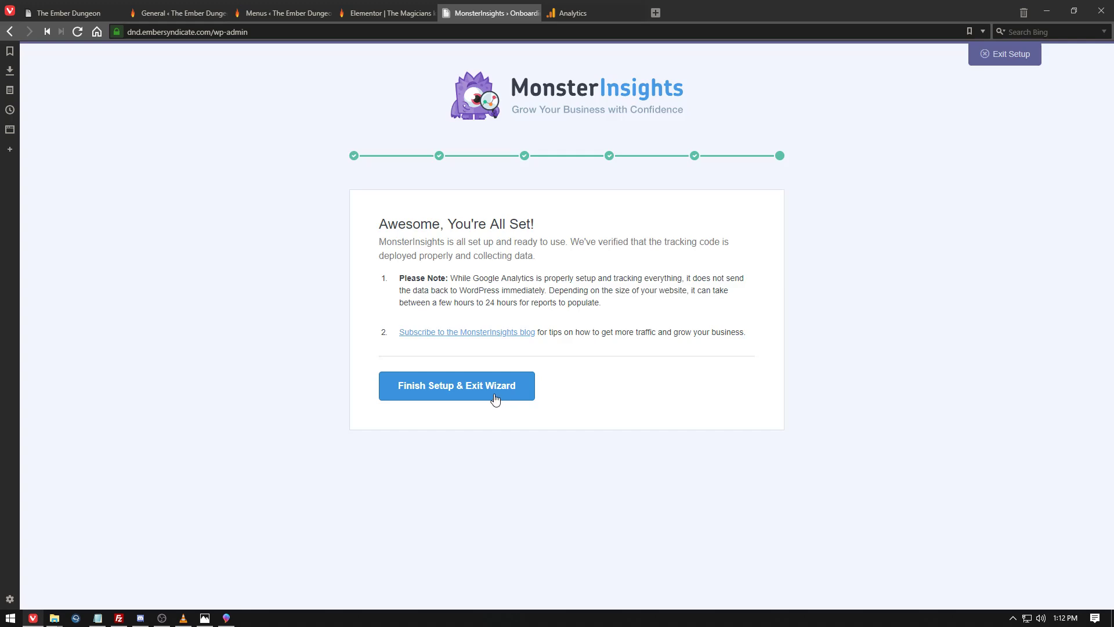
left_click(495, 399)
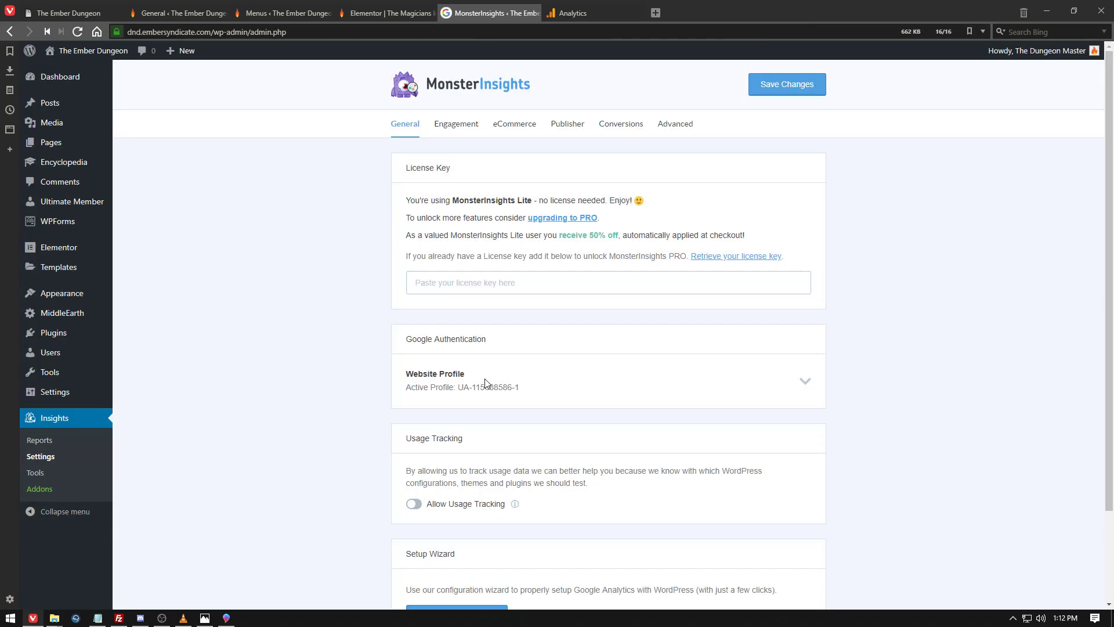
Open the MonsterInsights reports and examine the Overview Report's statistics, visitor breakdowns, and Sessions and Pageviews charts.
left_click(53, 442)
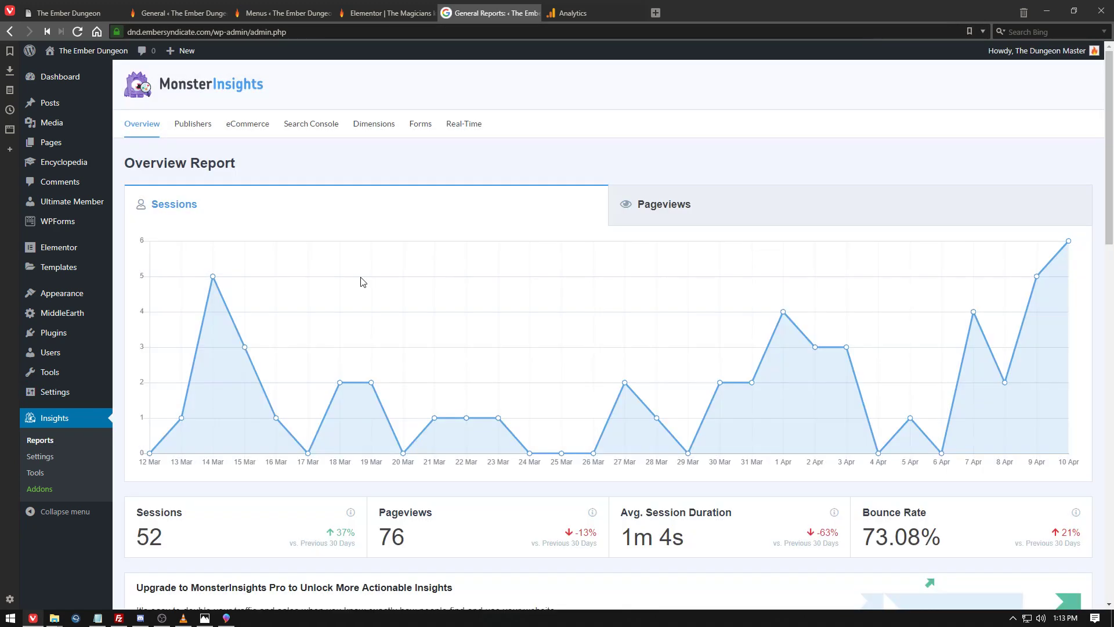
scroll(362, 282, "down", 2)
scroll(362, 282, "down", 2)
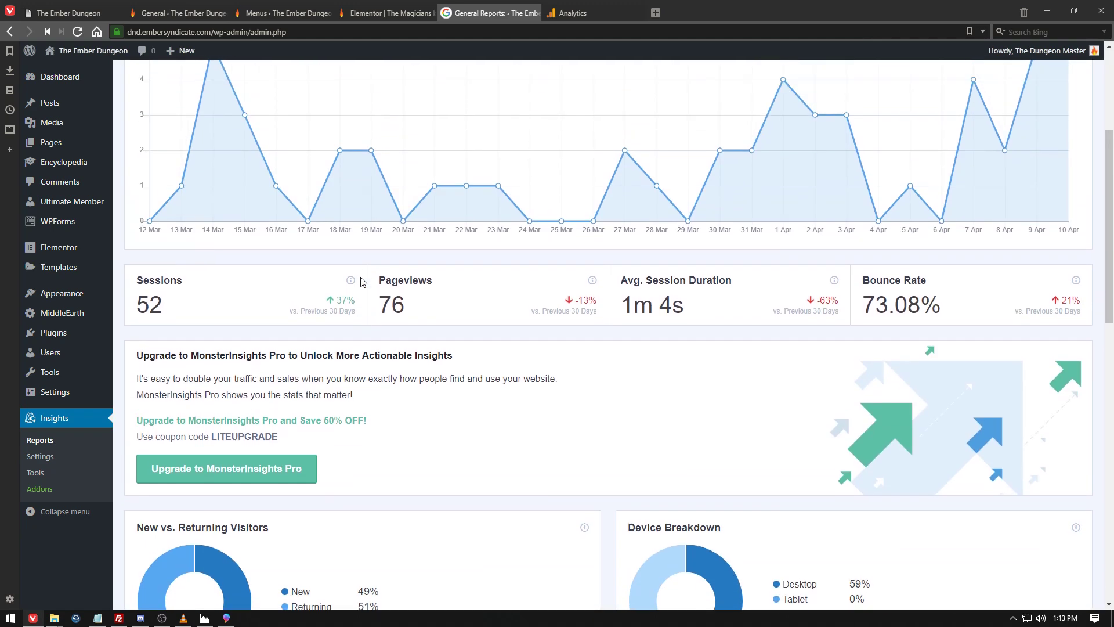
scroll(362, 282, "down", 2)
scroll(423, 283, "down", 4)
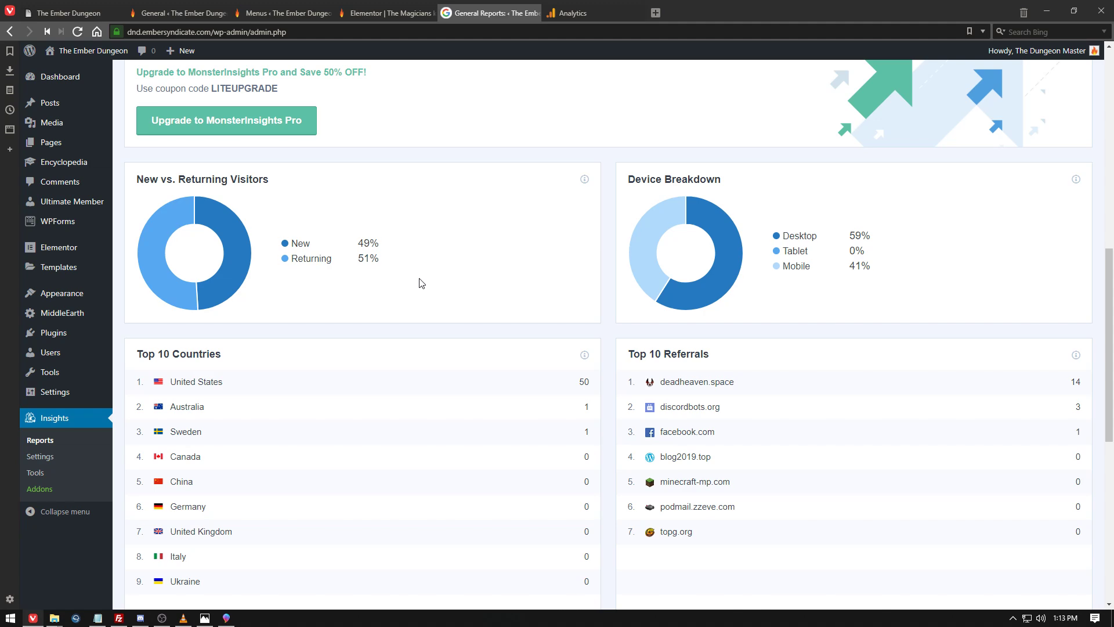
scroll(421, 282, "up", 2)
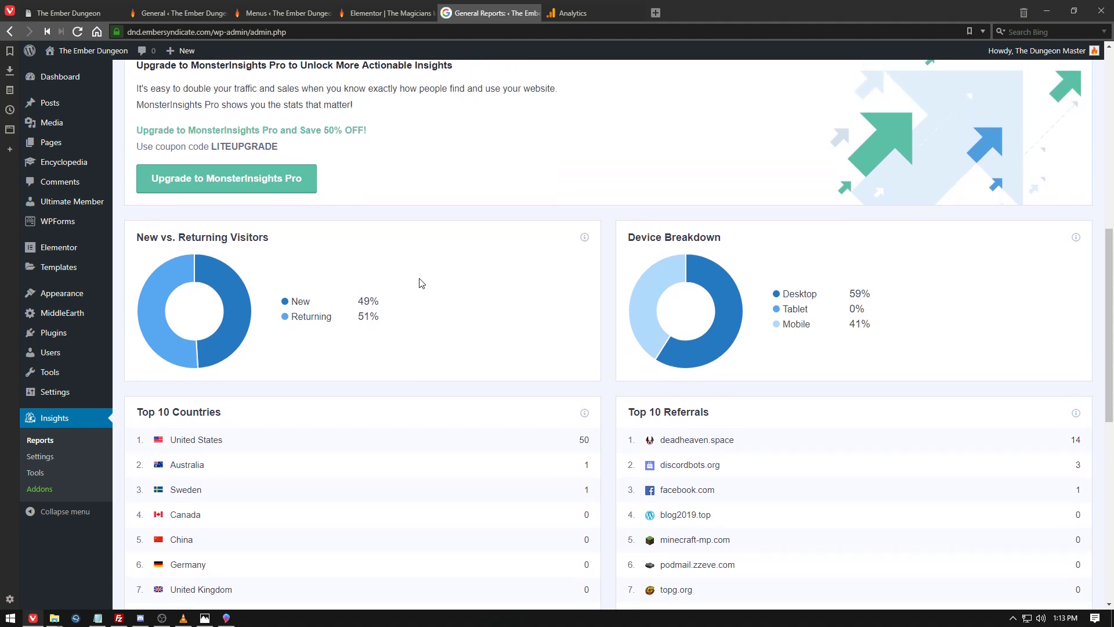
scroll(421, 283, "down", 2)
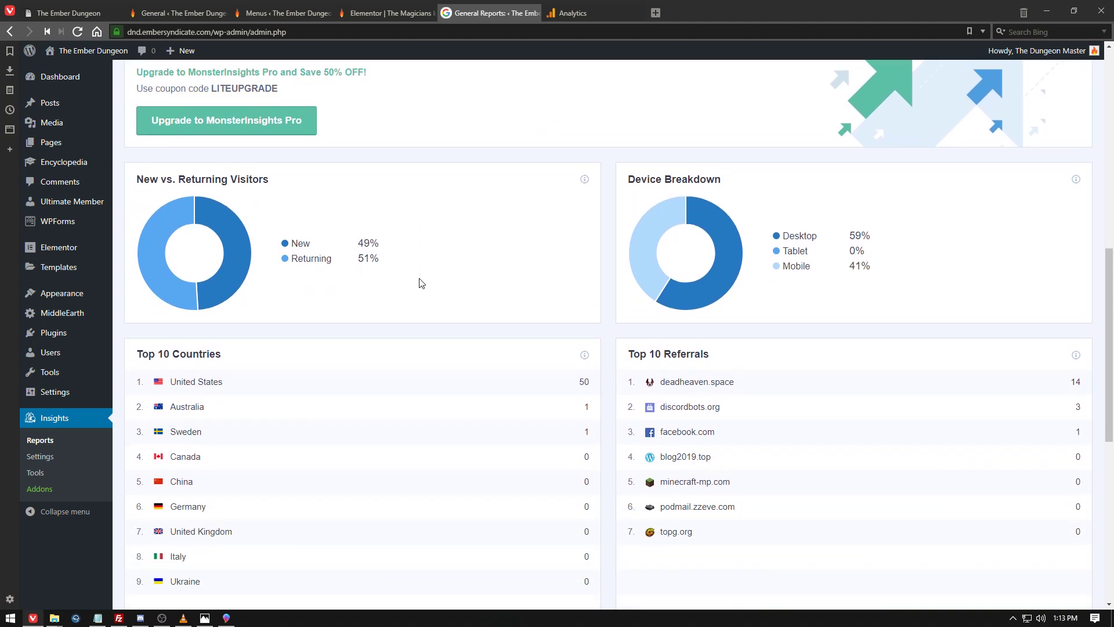
scroll(421, 283, "down", 1)
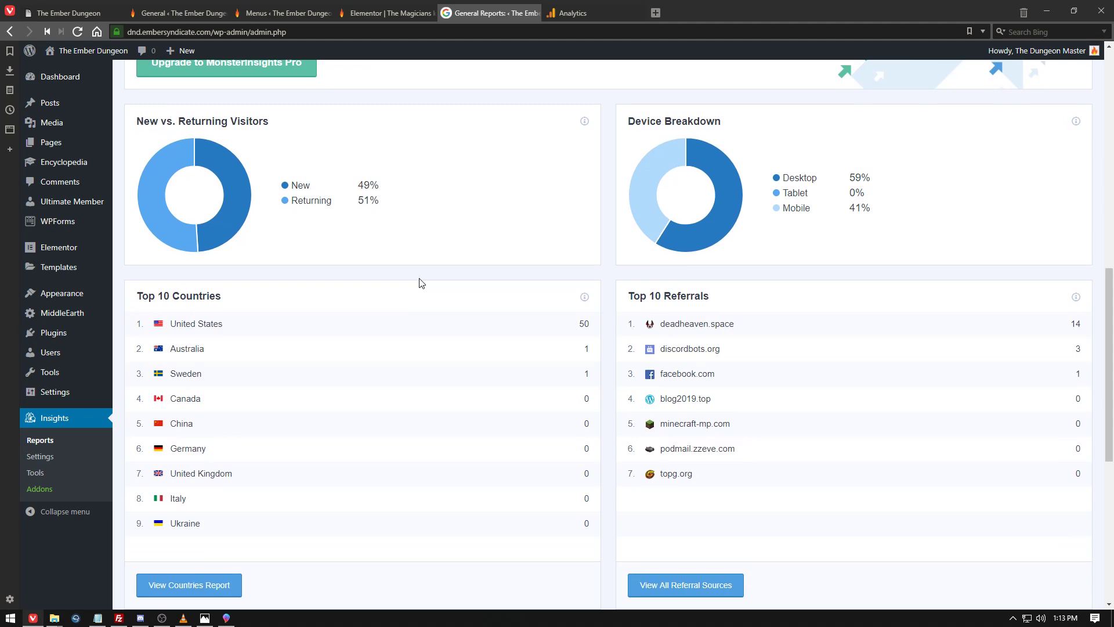
scroll(421, 283, "up", 10)
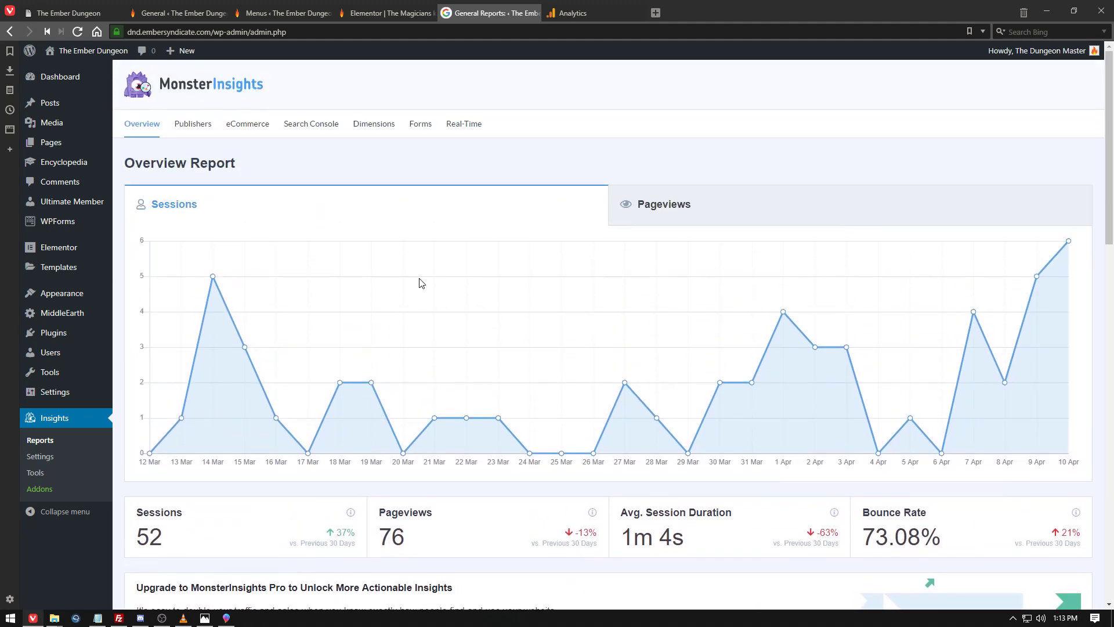
left_click(738, 208)
left_click(481, 202)
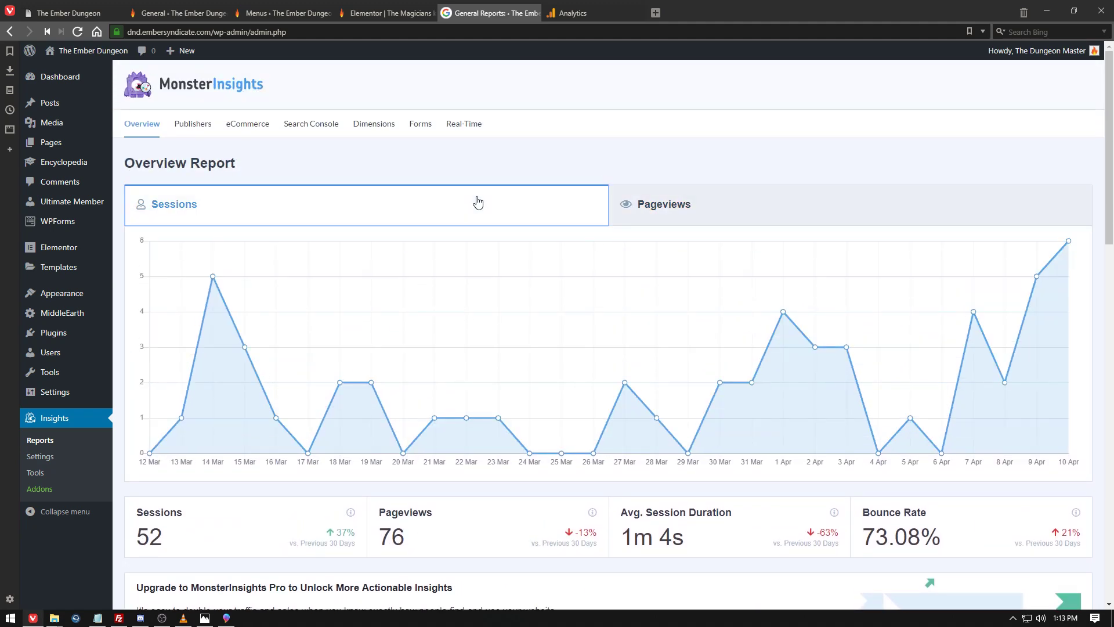
left_click(657, 197)
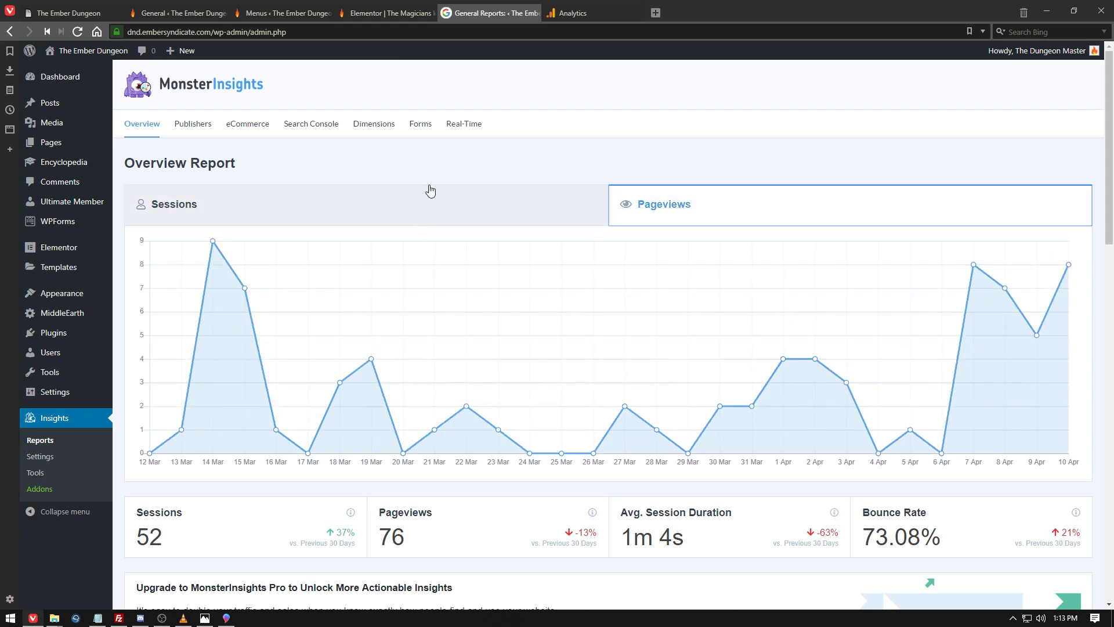
Return to The Magicians Keg page in the Elementor editor and exit it to the WordPress dashboard.
left_click(384, 13)
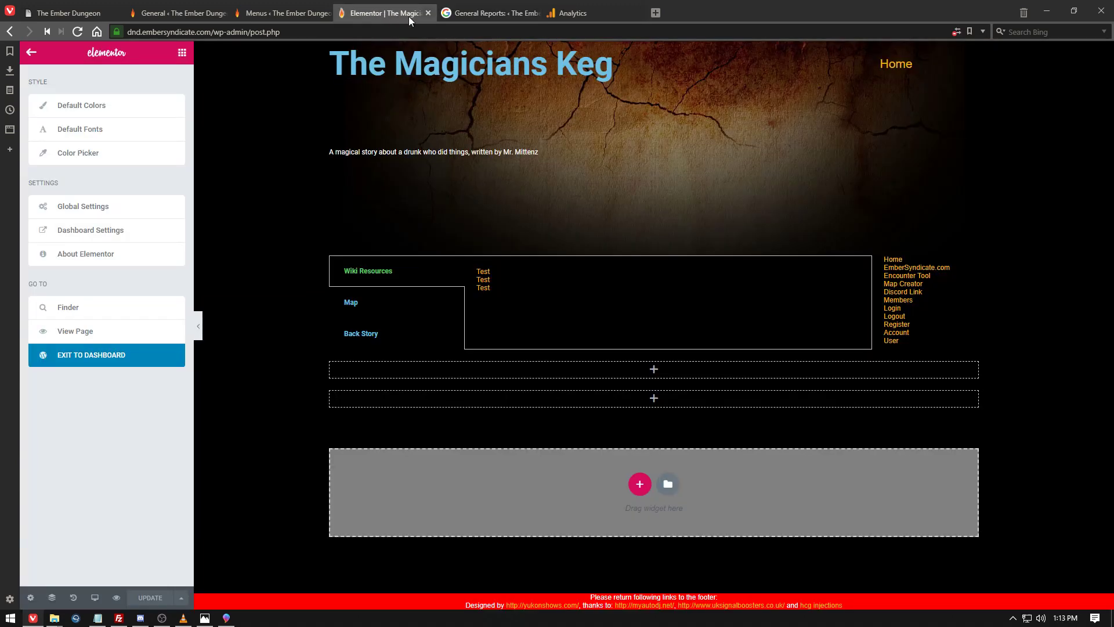
left_click(31, 55)
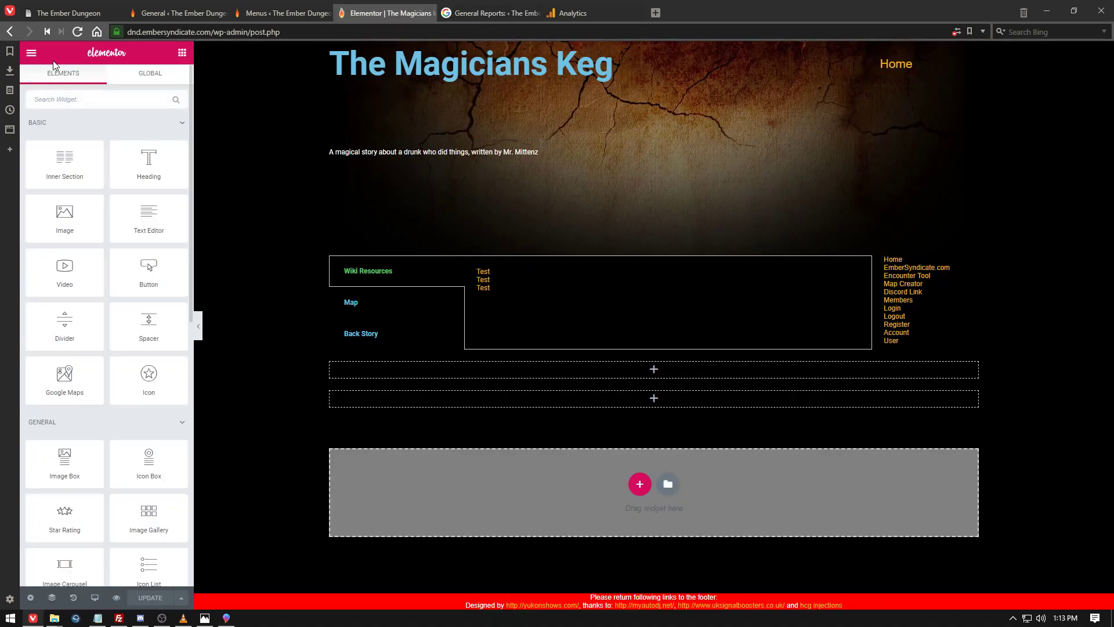
left_click(31, 55)
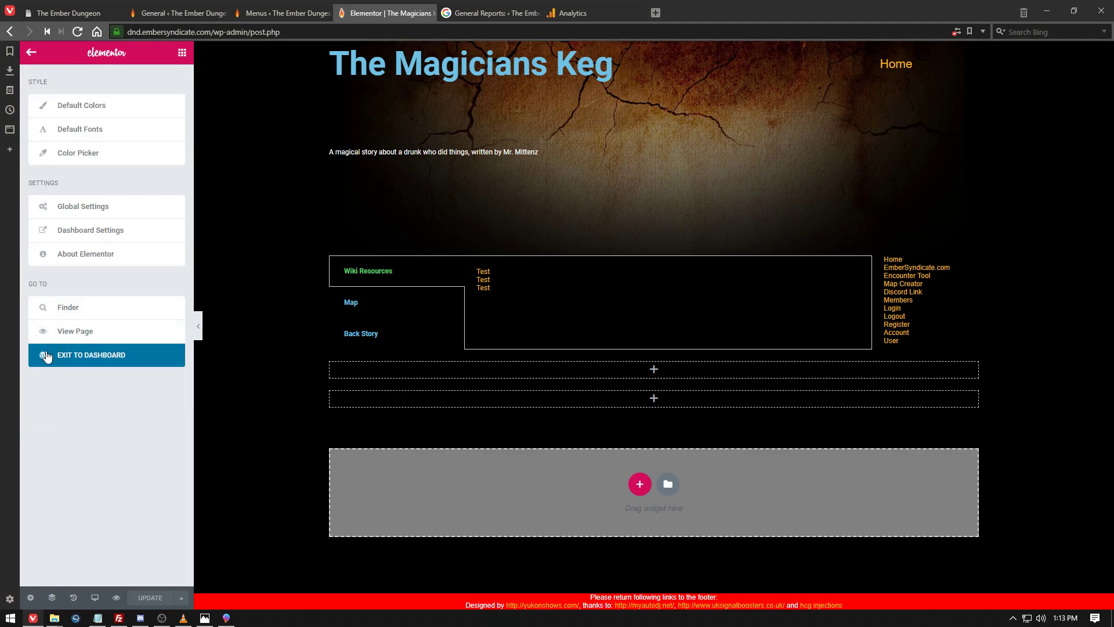
left_click(133, 364)
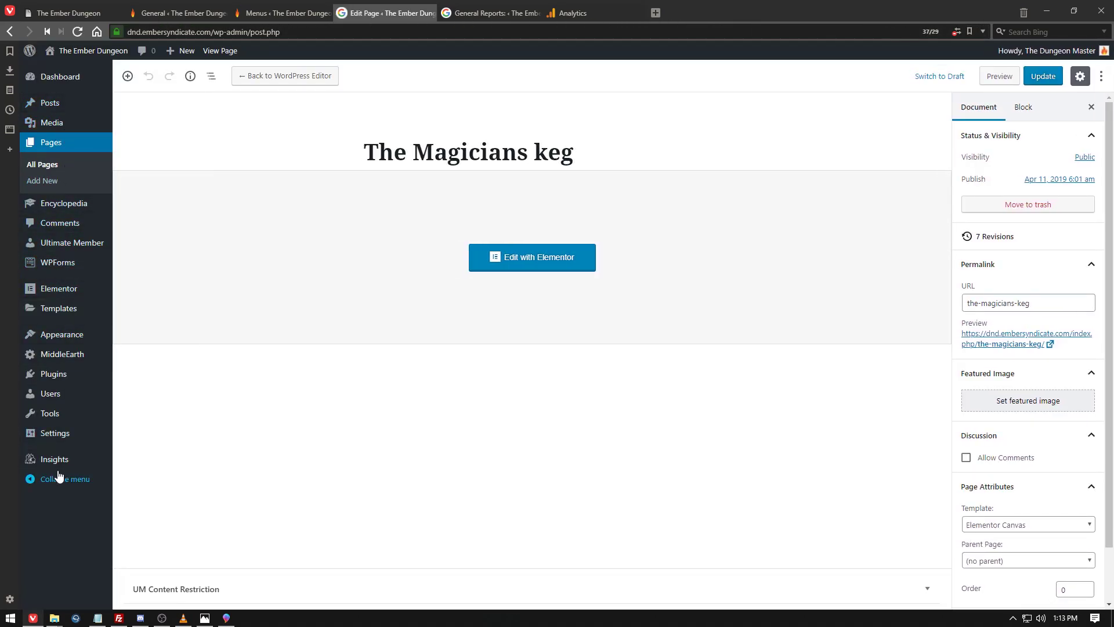
Look through the installed plugins and the admin pages they add, including WPForms forms and Encyclopedia entries.
mouse_move(51, 463)
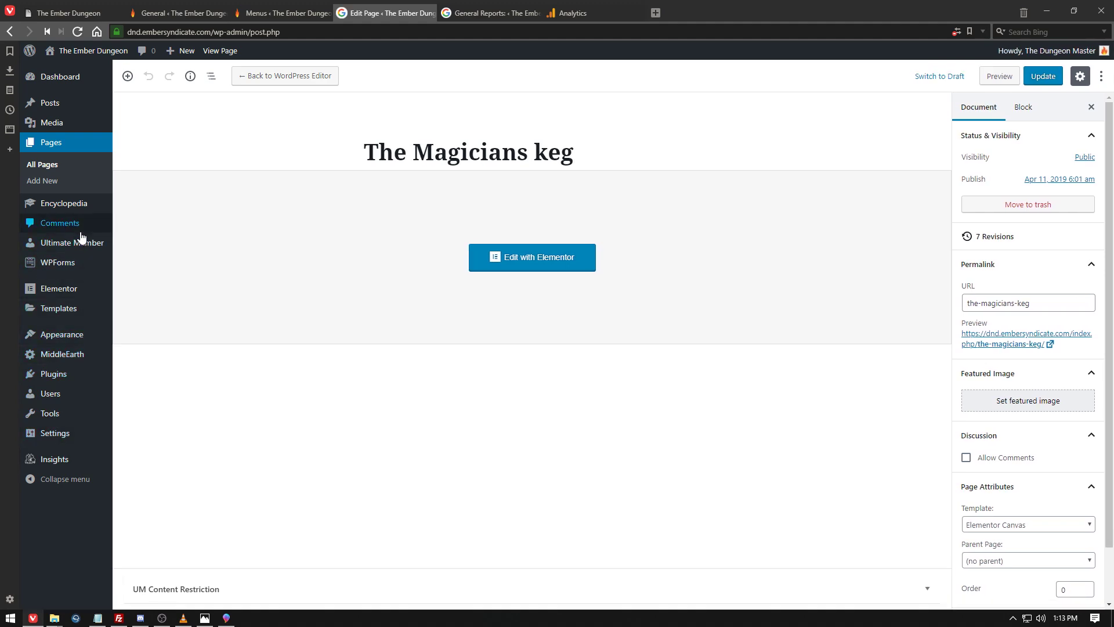
mouse_move(76, 362)
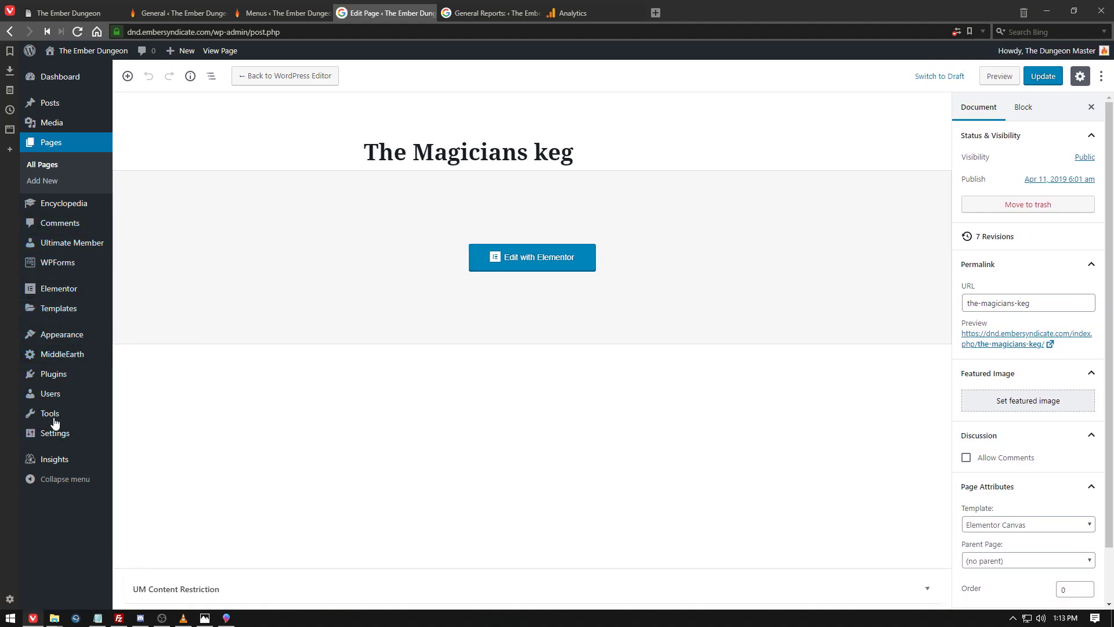
left_click(39, 370)
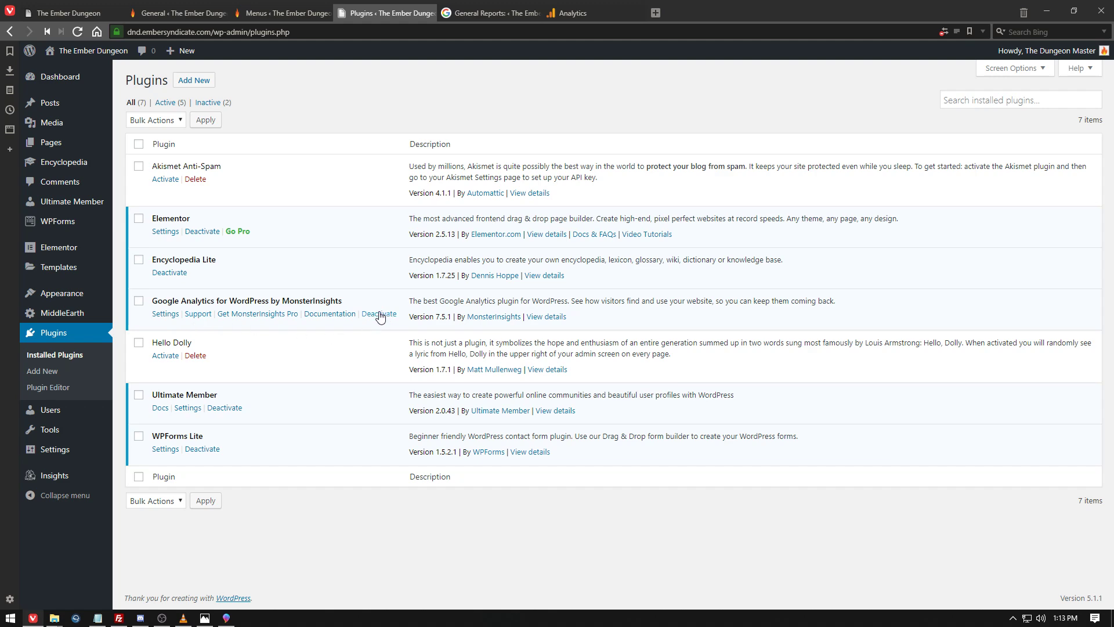
left_click(68, 228)
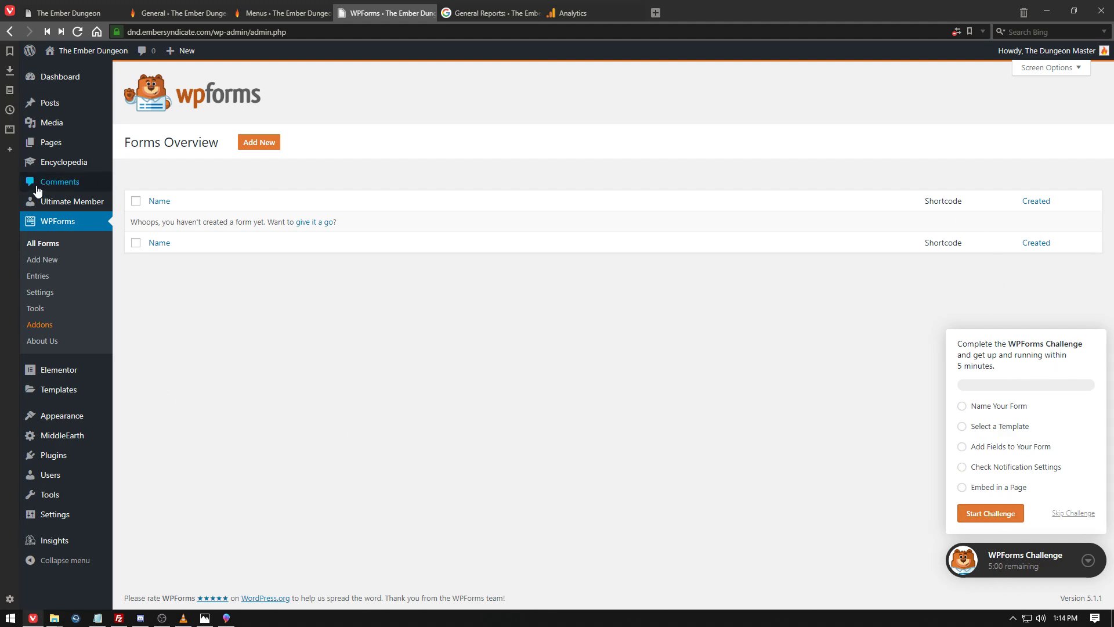
left_click(53, 168)
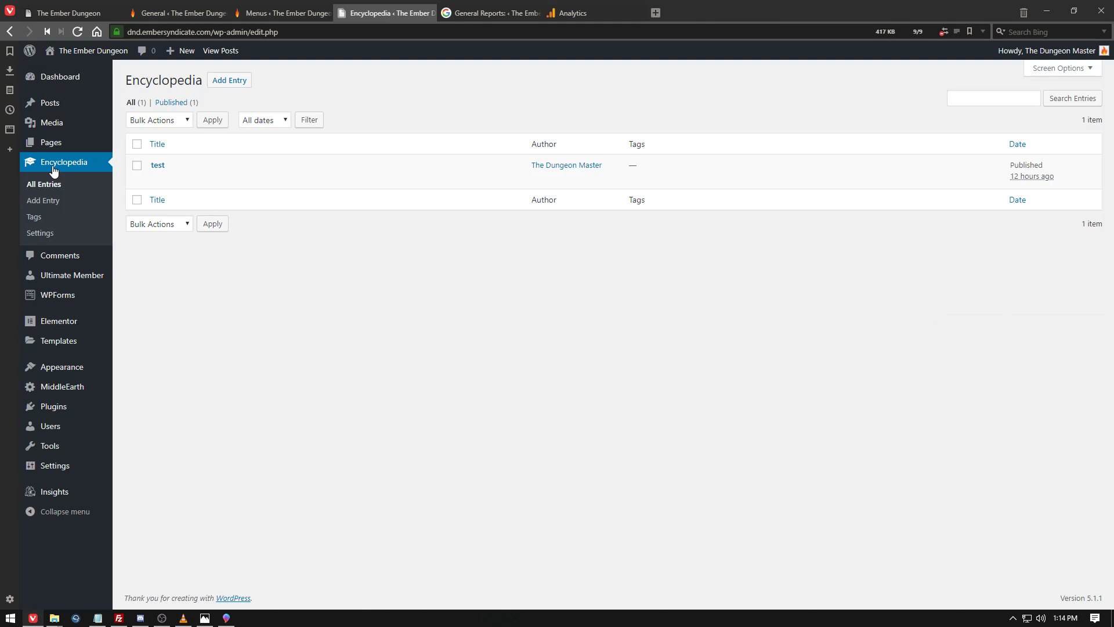
mouse_move(59, 144)
mouse_move(80, 285)
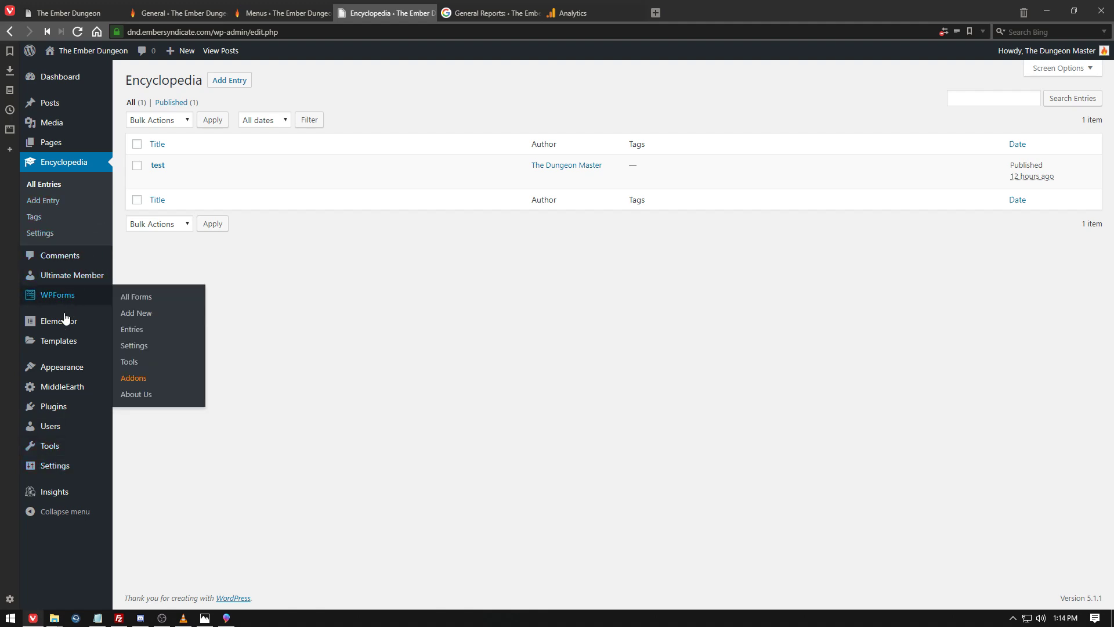
Change the subscriber account's role to Author in the site's user list.
left_click(47, 430)
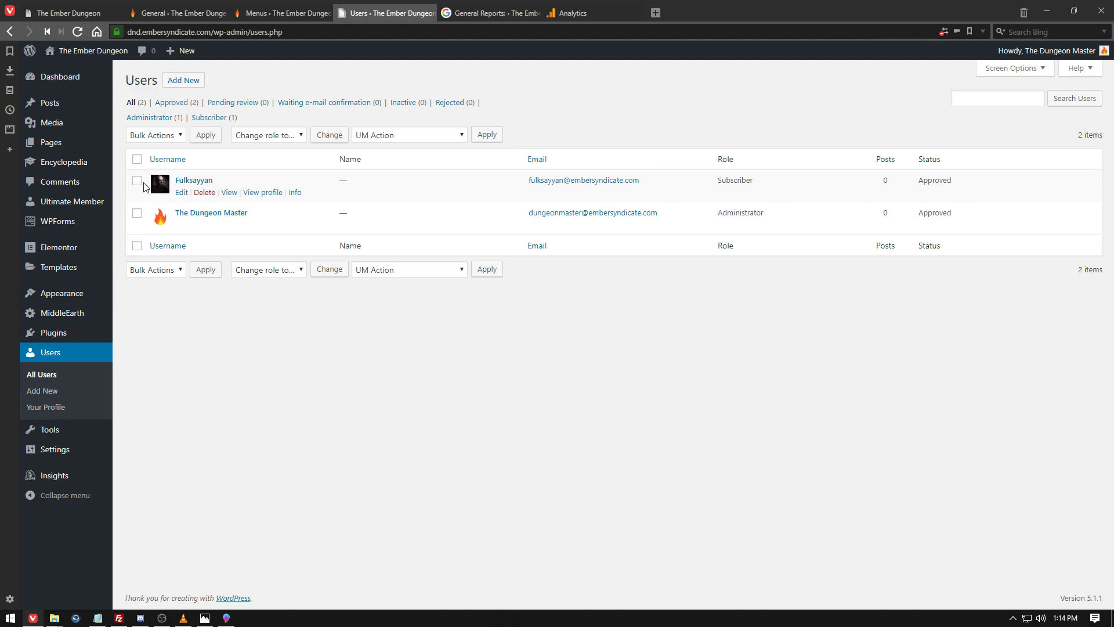
left_click(139, 181)
left_click(280, 134)
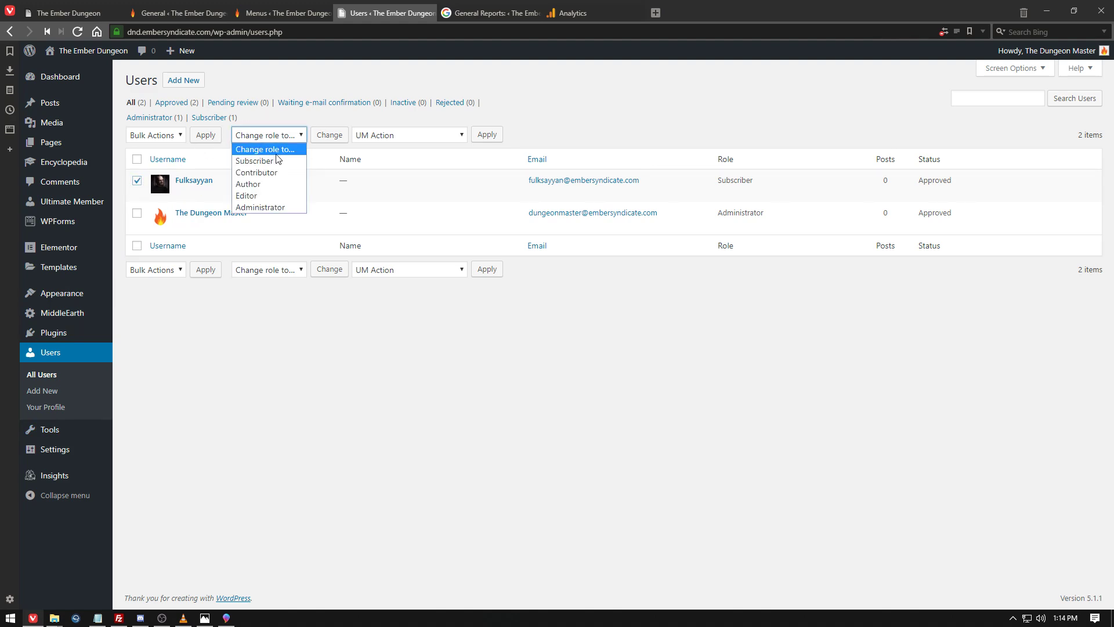
left_click(264, 184)
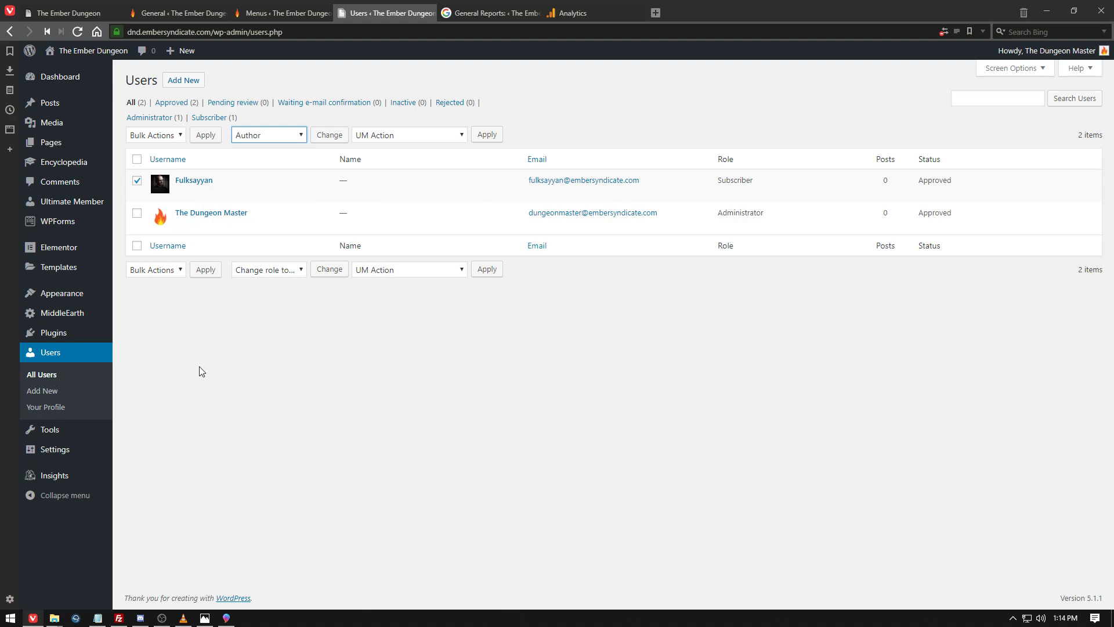
left_click(343, 141)
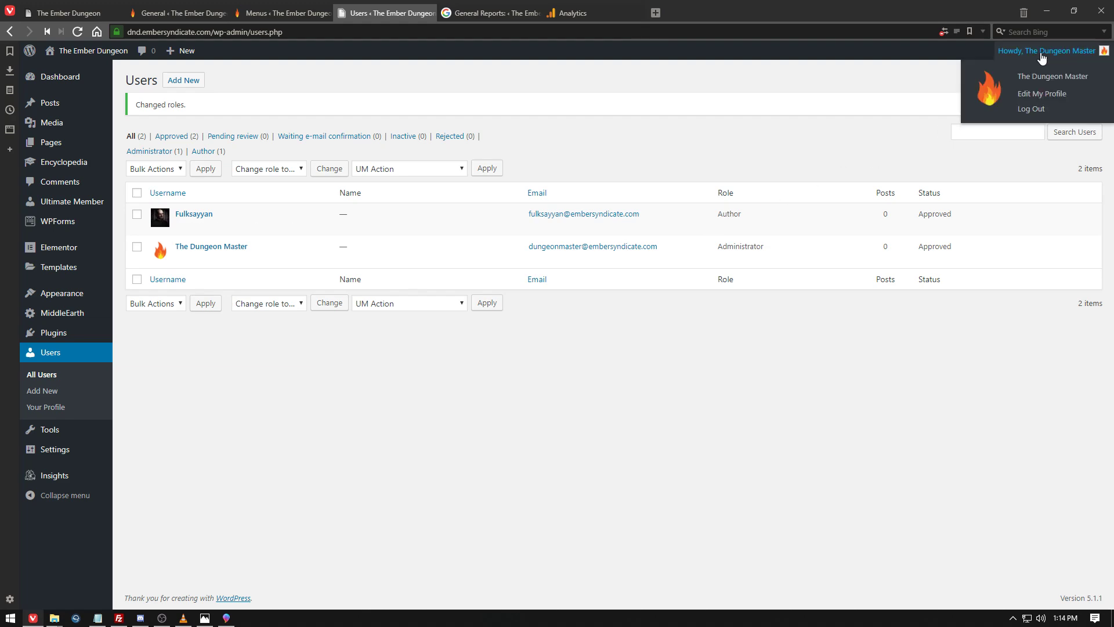
Log out of the administrator account and go back to The Ember Dungeon's public home page.
left_click(1041, 55)
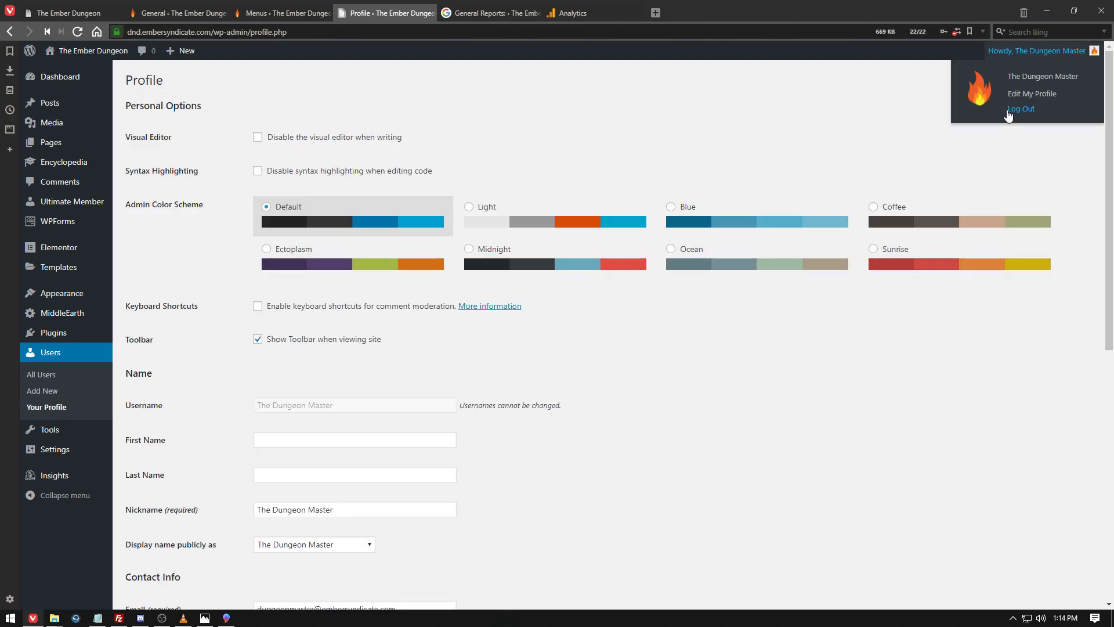
left_click(1010, 110)
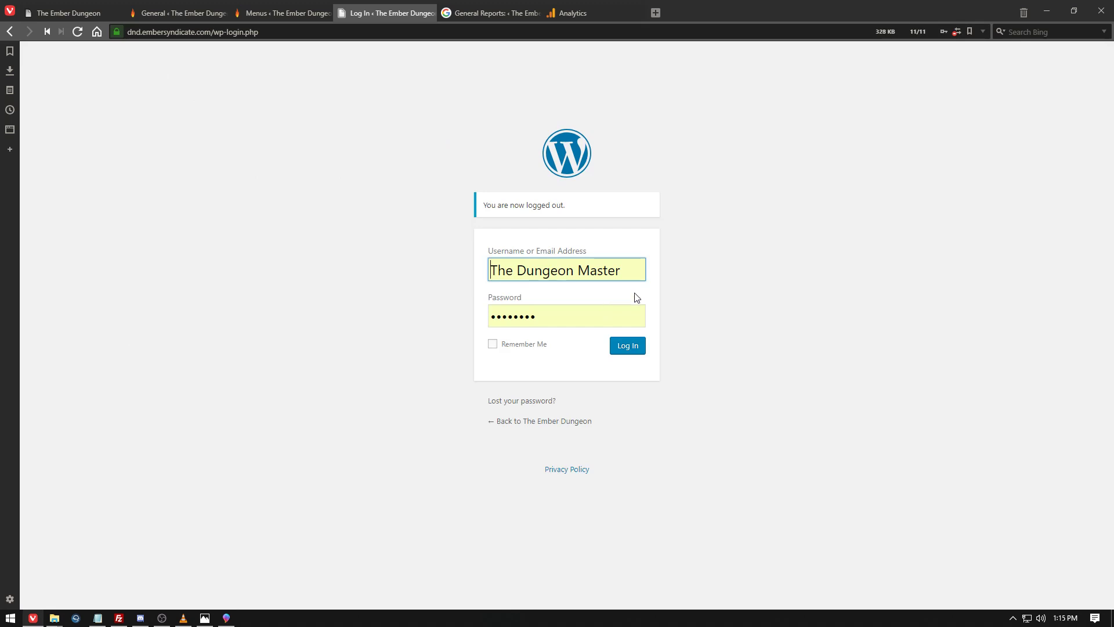
left_click(560, 422)
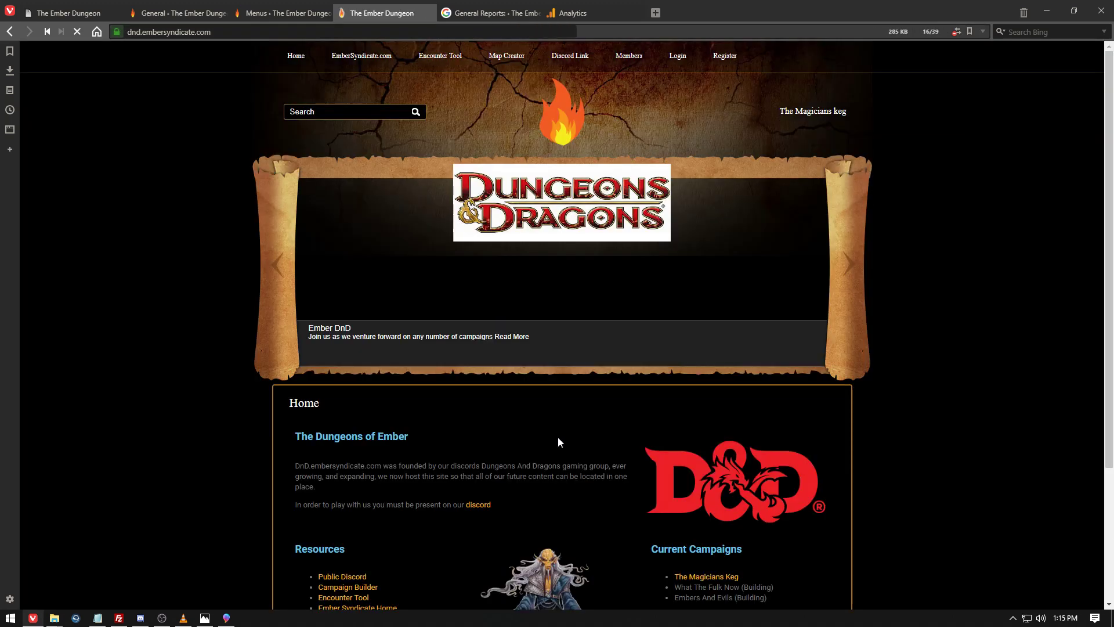
Log in on the site's Login page with the saved username and password of the Author account.
left_click(676, 56)
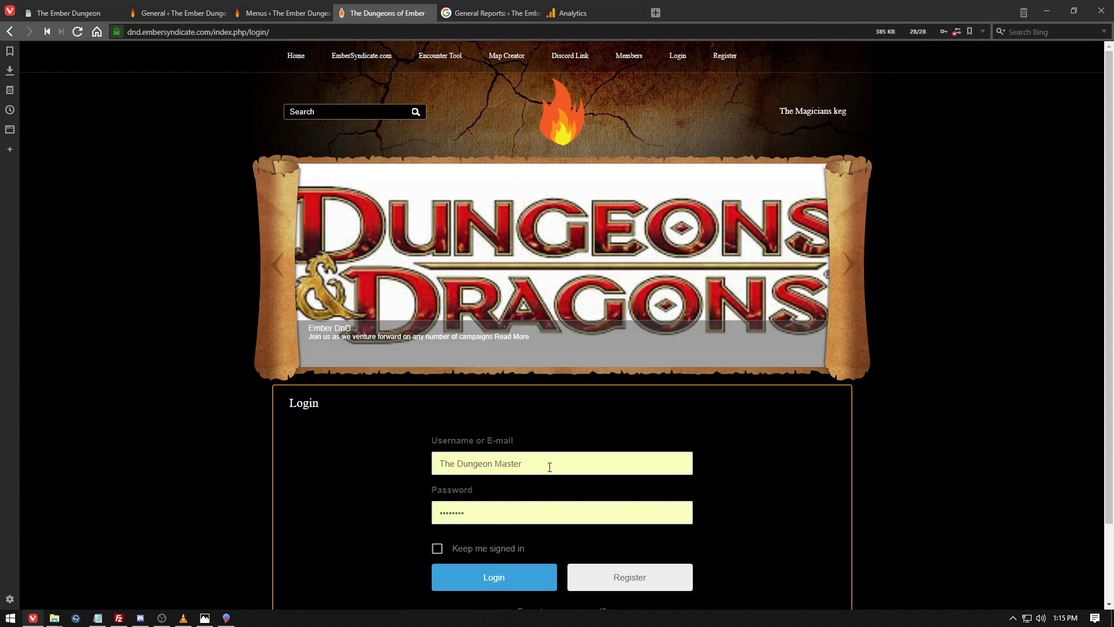
double_click(550, 467)
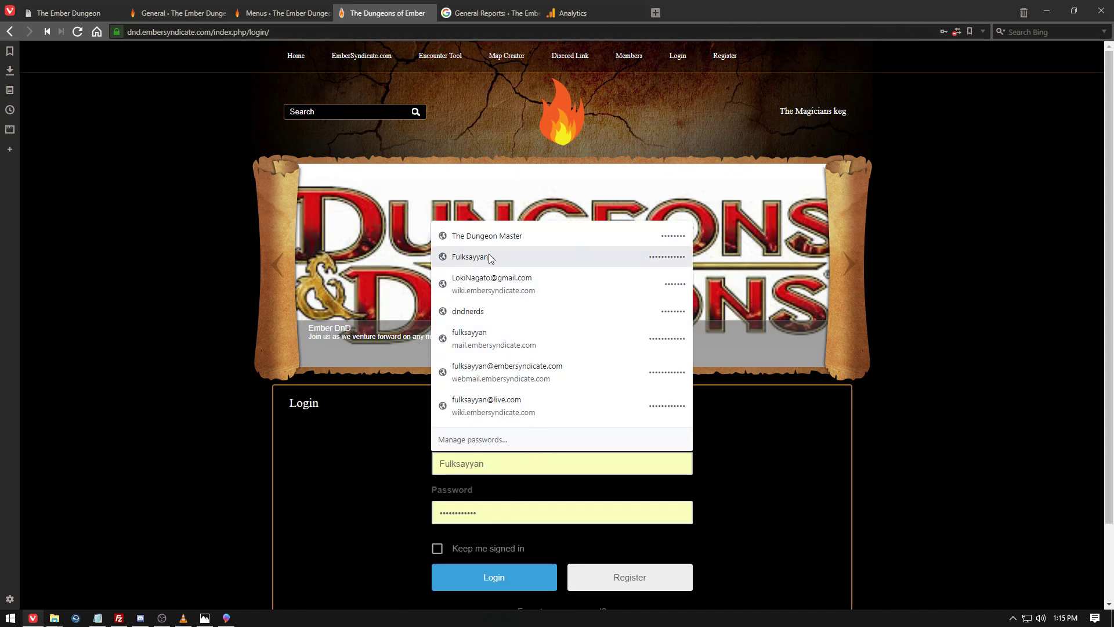
left_click(489, 258)
left_click(529, 571)
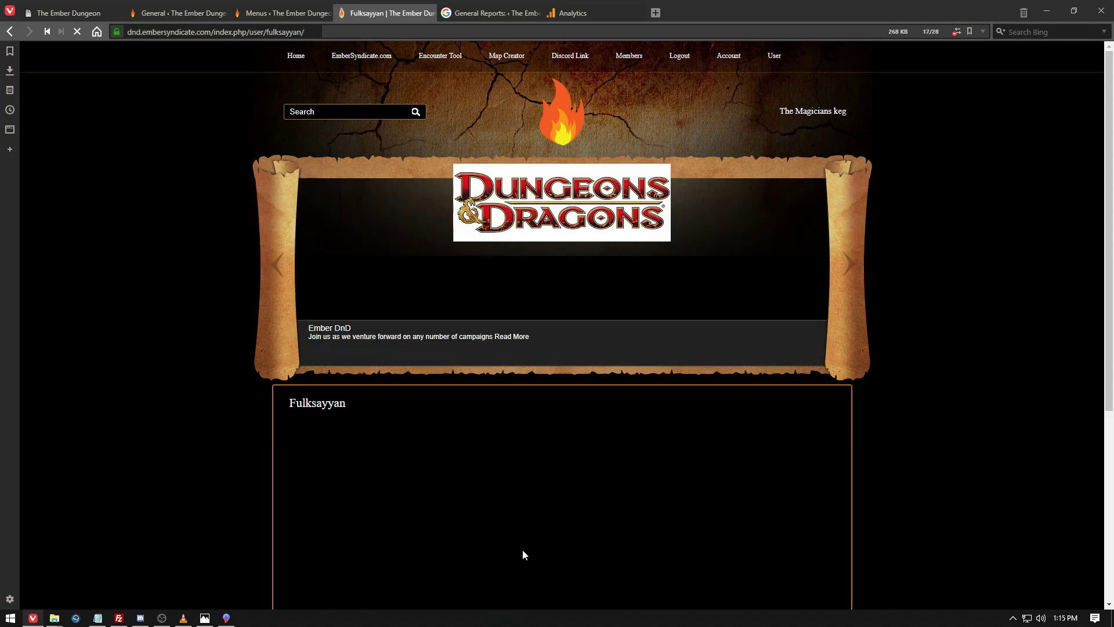
Examine the logged-in member's profile page, including its cover image, avatar and About section.
scroll(482, 471, "down", 5)
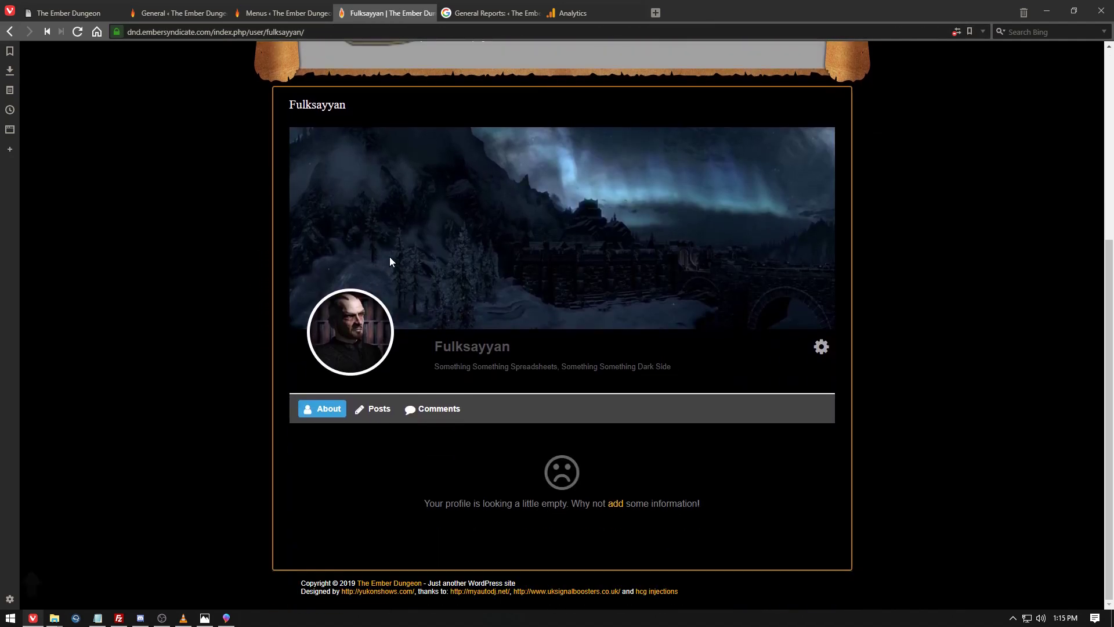
scroll(415, 296, "up", 3)
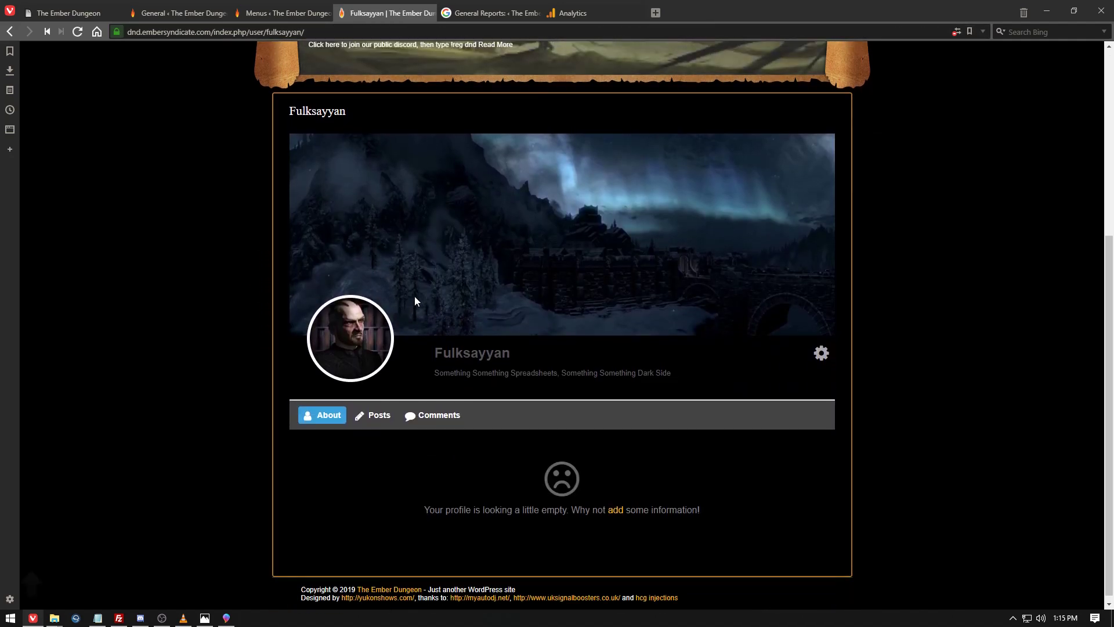
scroll(416, 291, "down", 3)
scroll(432, 267, "up", 5)
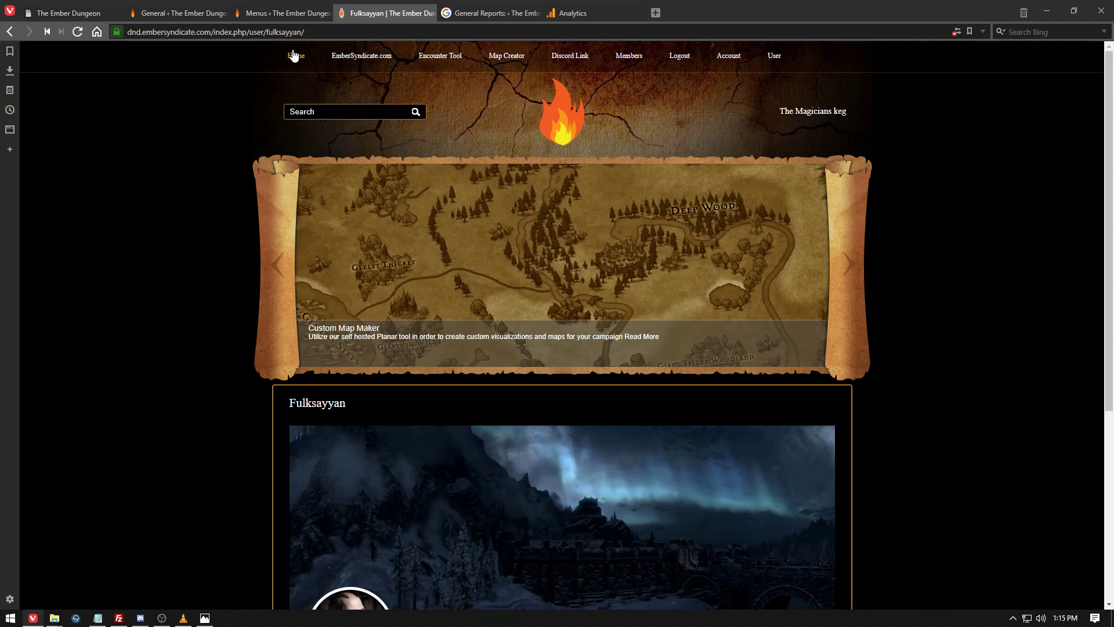
Look over the member profile page and the site's home page content.
scroll(353, 138, "down", 5)
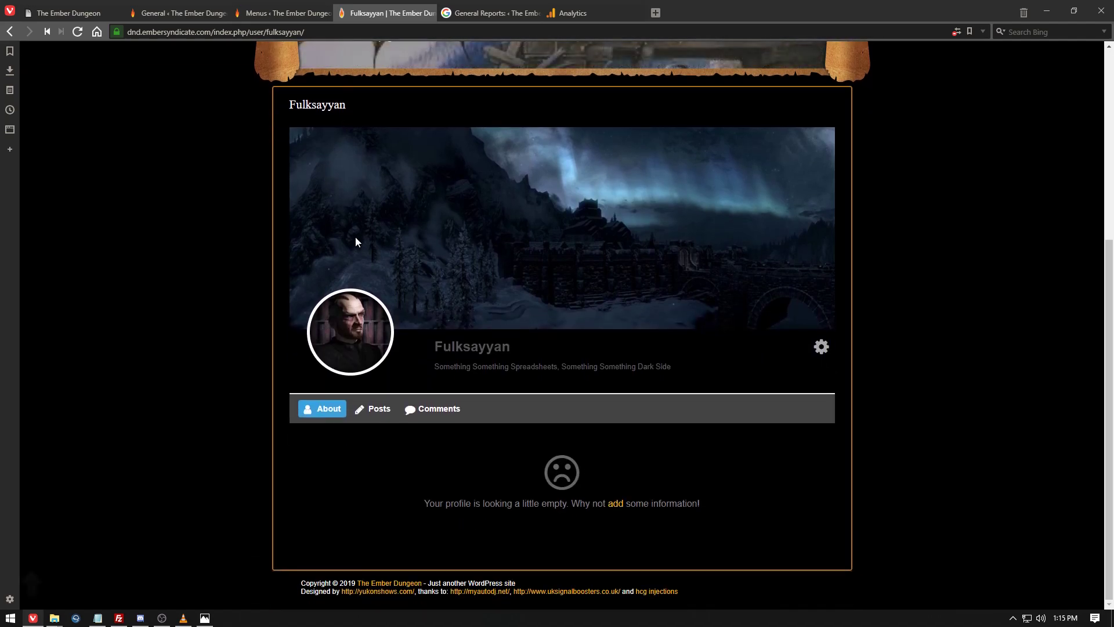
scroll(355, 232, "up", 5)
left_click(309, 61)
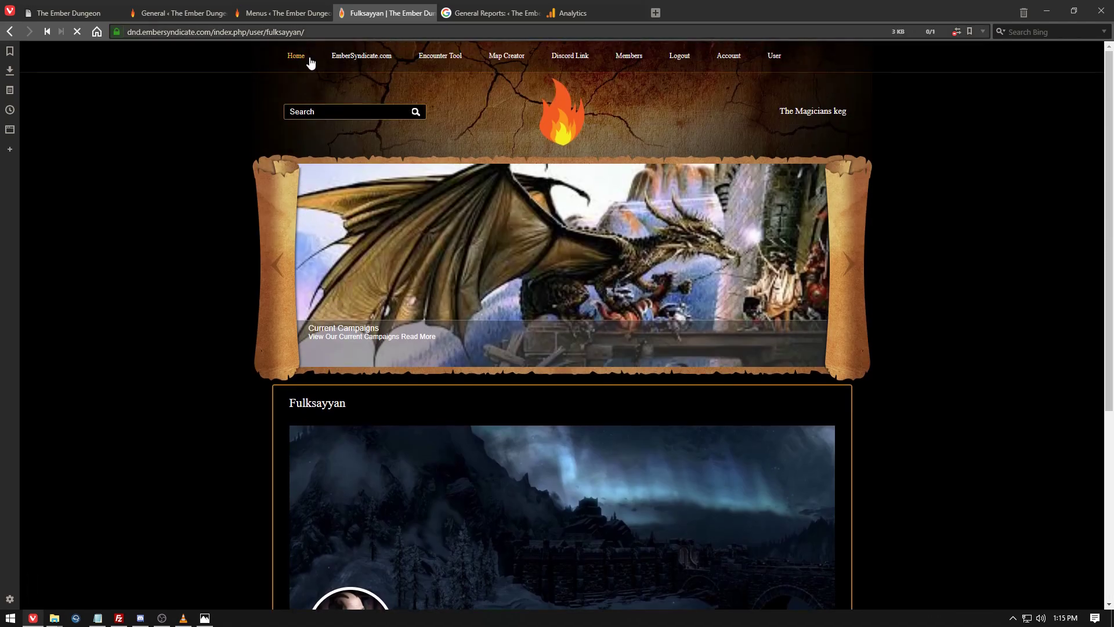
scroll(335, 150, "down", 3)
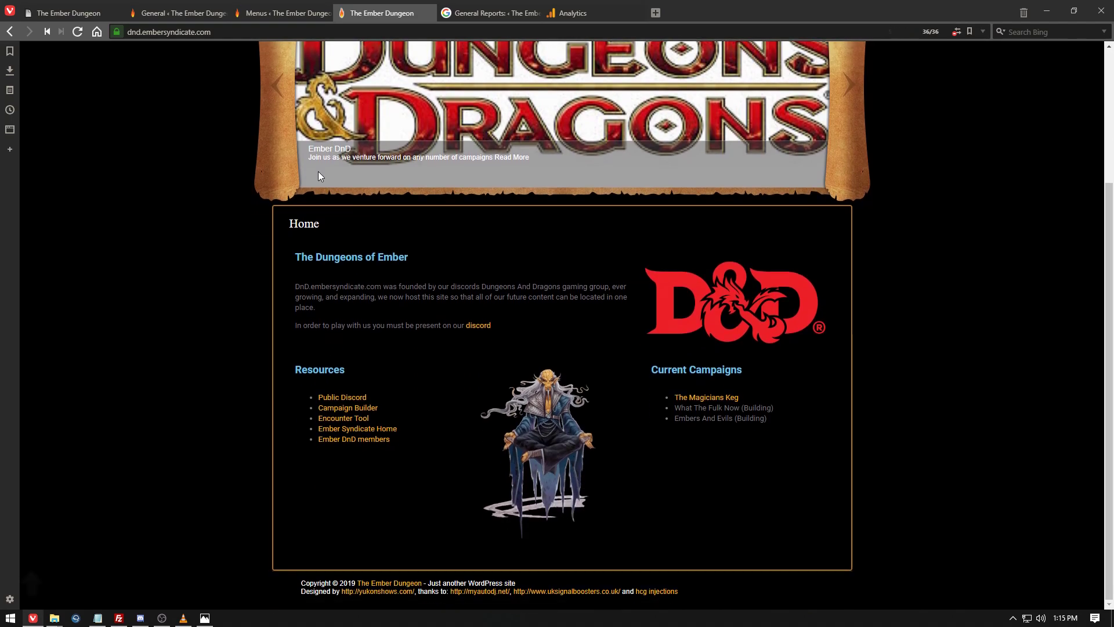
scroll(318, 172, "up", 3)
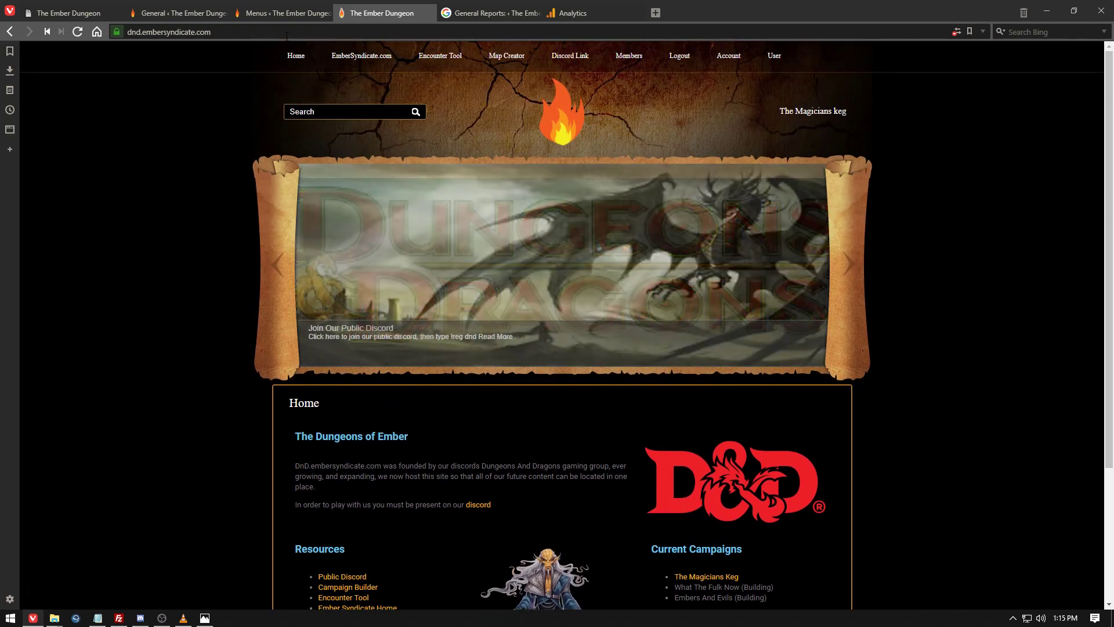
Look up the admin area's web address in the open MiddleEarth settings page and return to the site's home page.
left_click(287, 13)
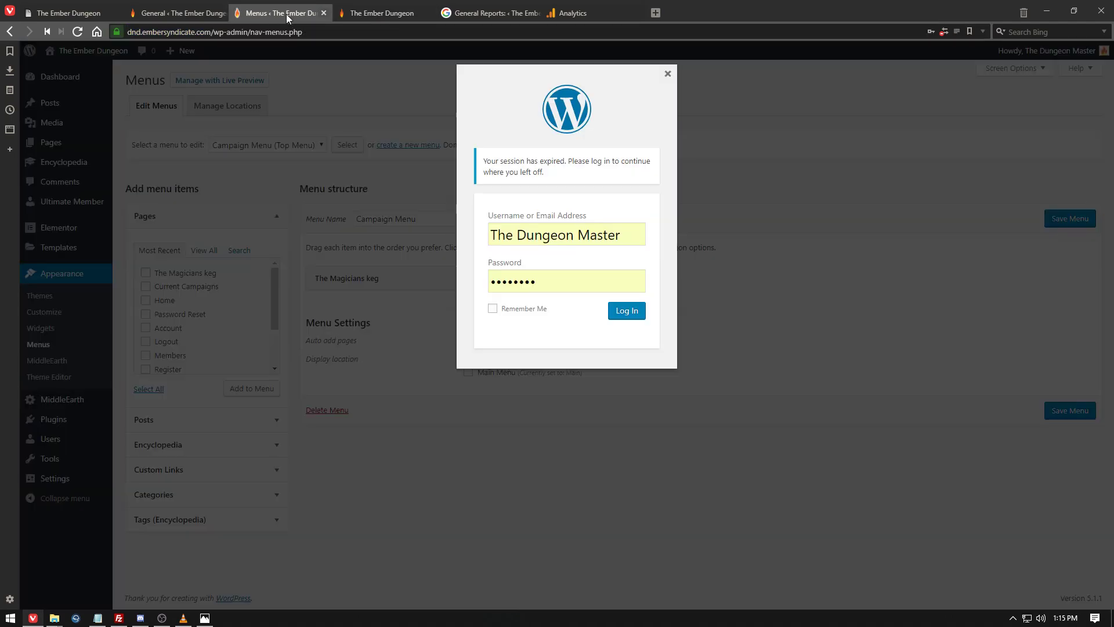
left_click(201, 11)
left_click(343, 29)
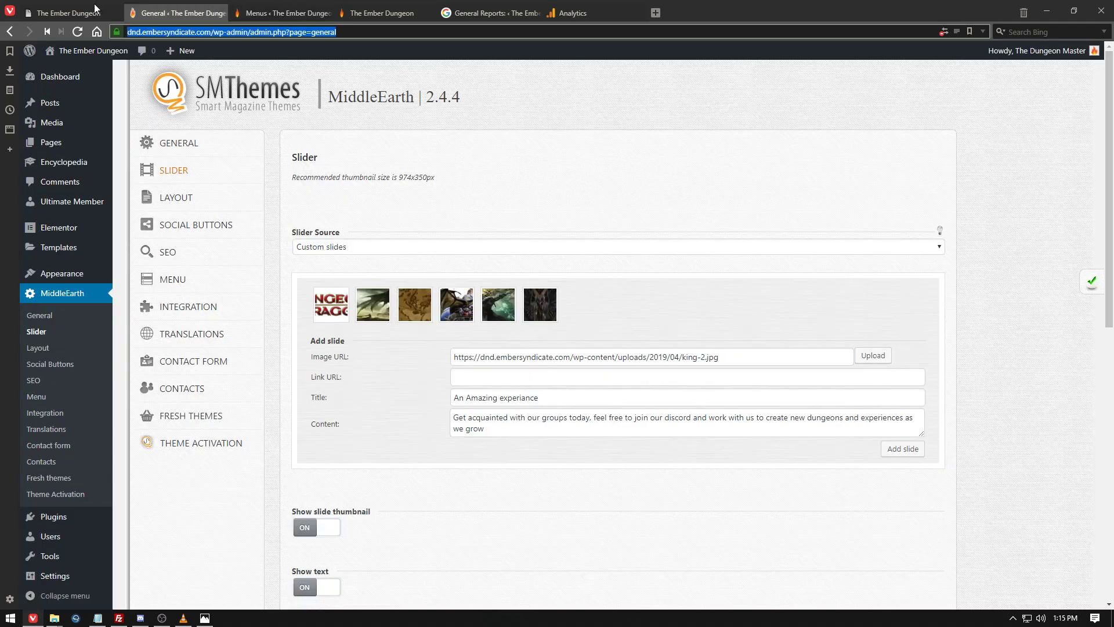
left_click(367, 13)
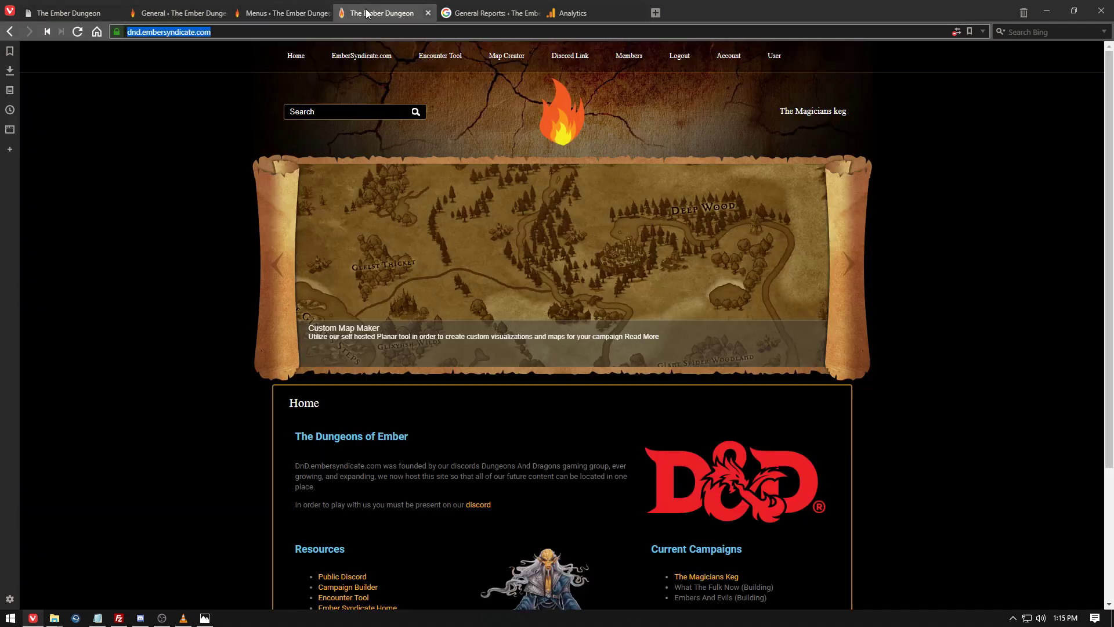
Try to open dnd.embersyndicate.com/wp-admin/profile.php with the current member account.
left_click(244, 33)
type("/")
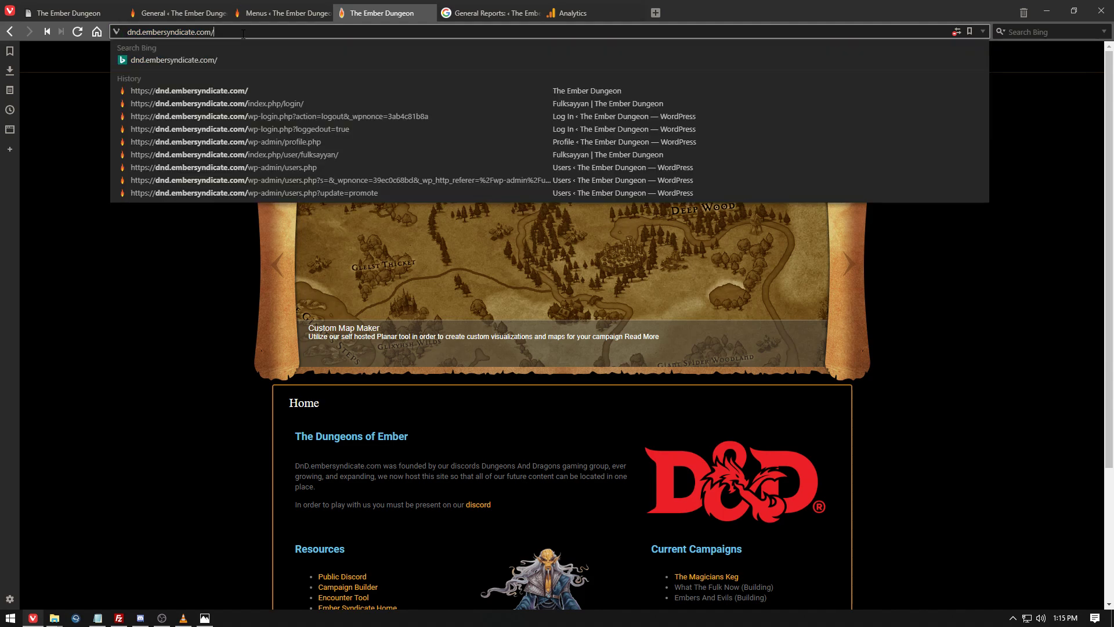
type("wp-admin")
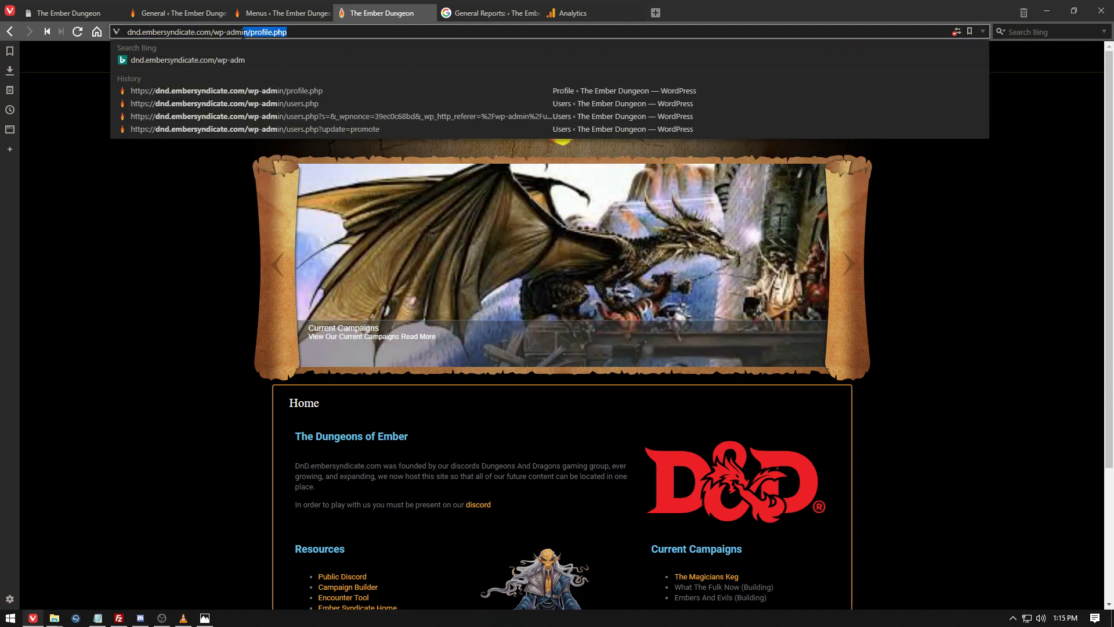
type("/")
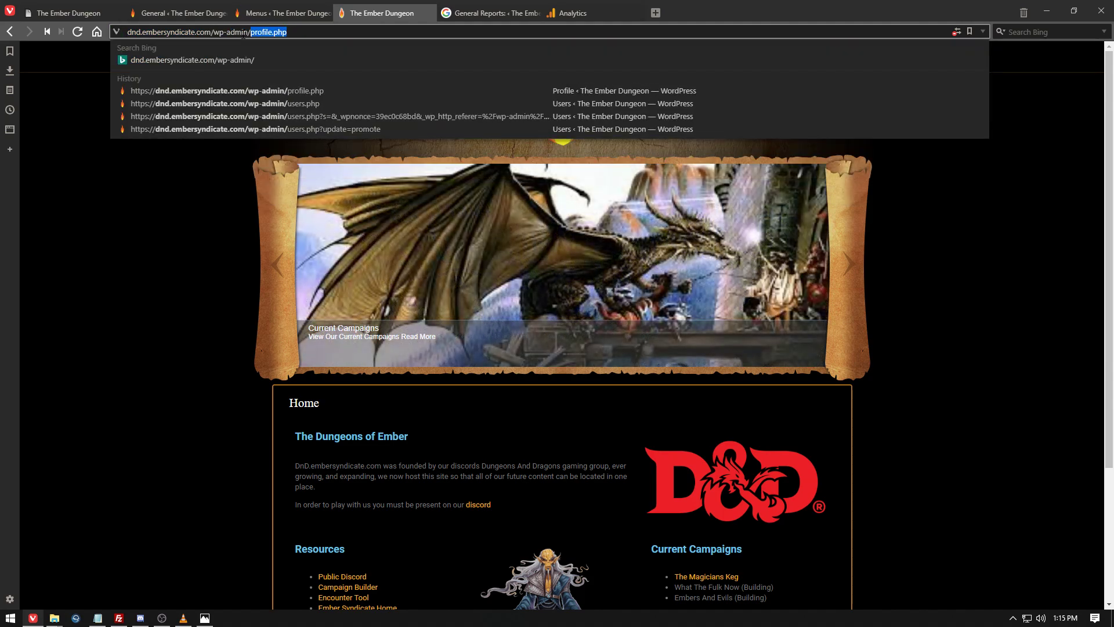
key("Return")
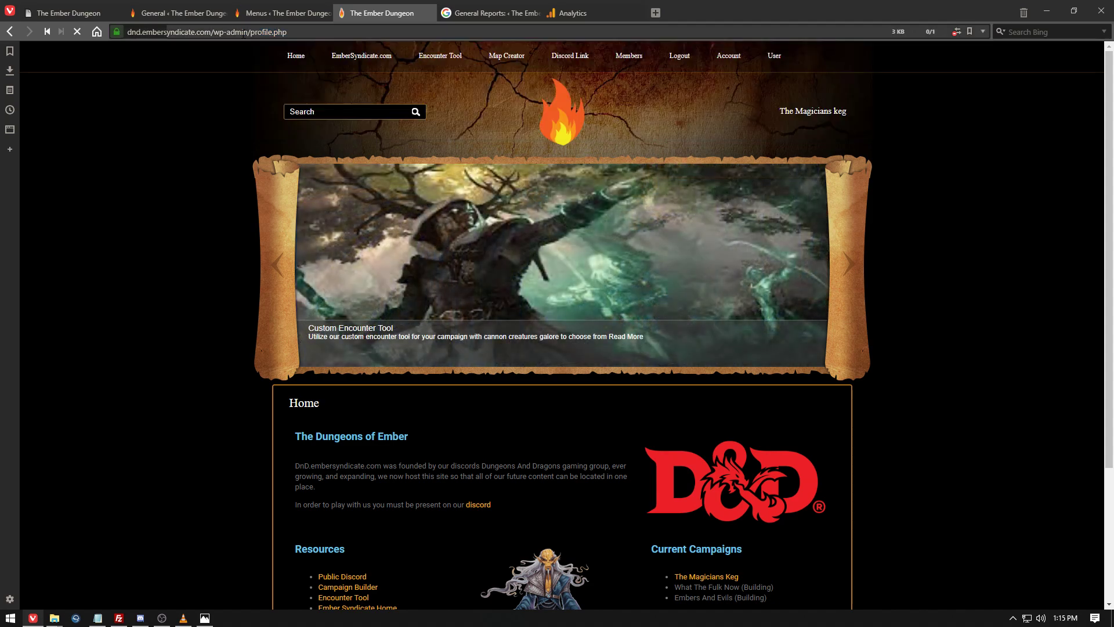
left_click(243, 34)
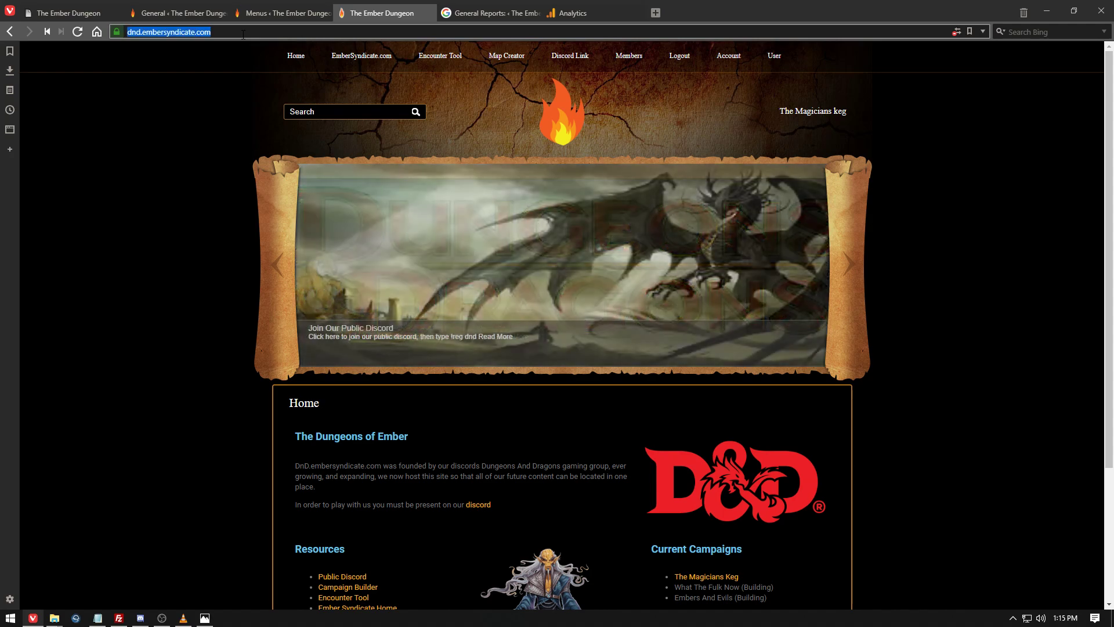
left_click(243, 34)
Log out of the site and log back in with the saved member account.
left_click(693, 60)
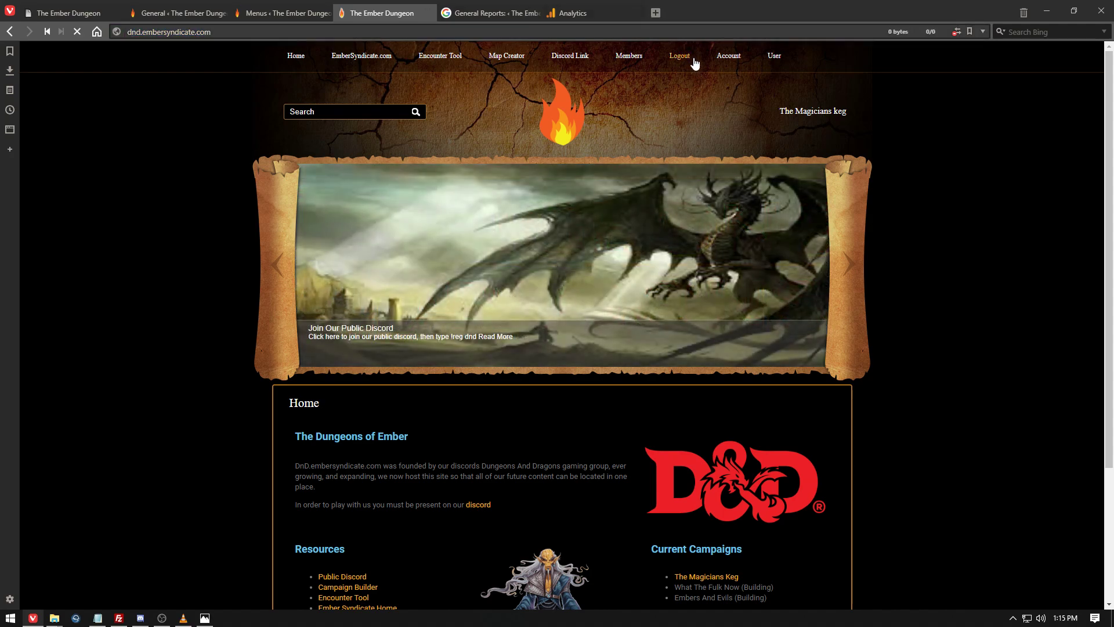
left_click(694, 61)
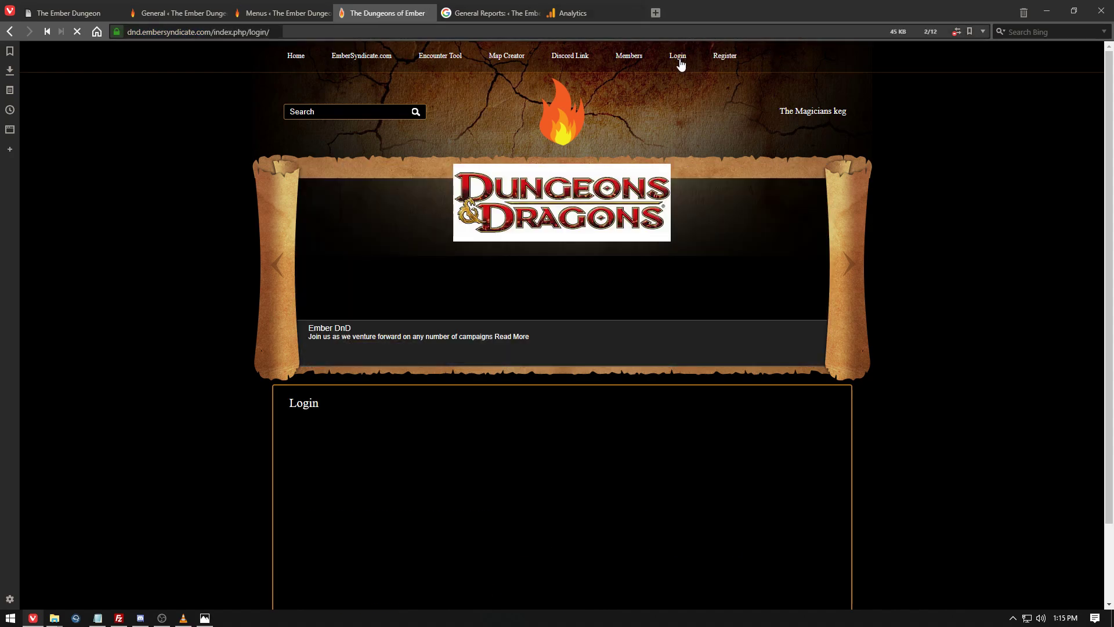
scroll(576, 131, "down", 2)
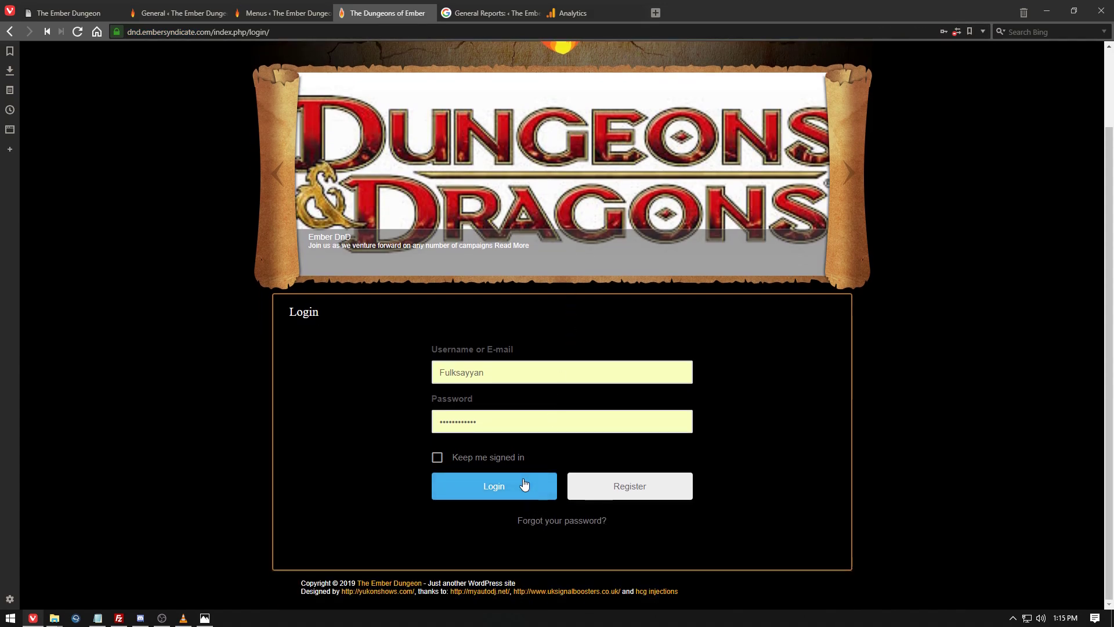
left_click(522, 490)
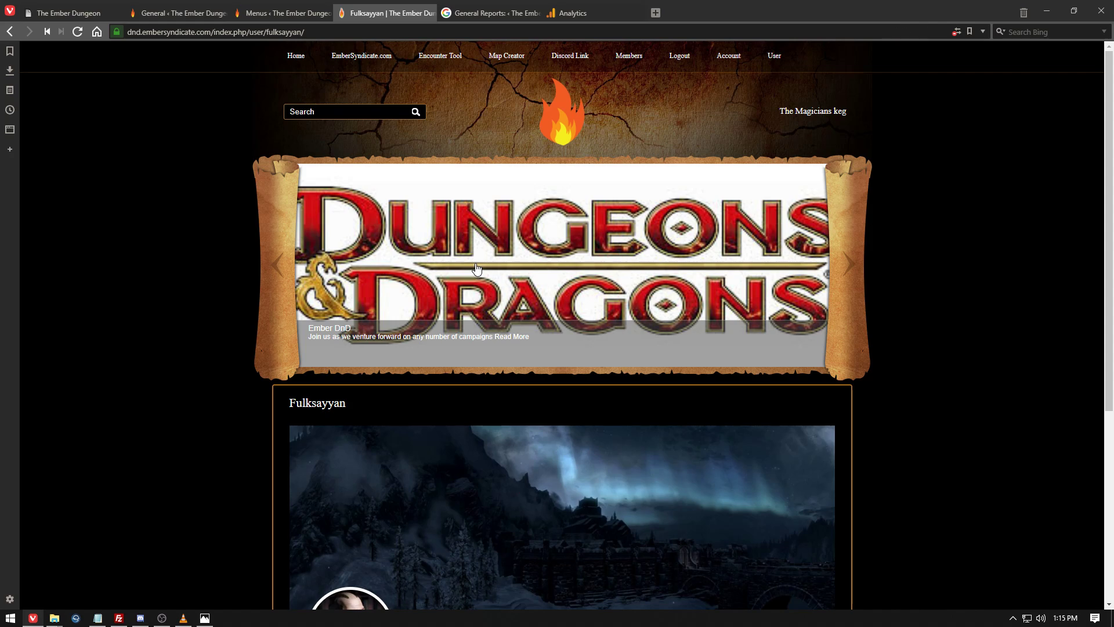
Examine the member's profile page, including its Posts section.
scroll(443, 267, "down", 5)
scroll(443, 266, "up", 5)
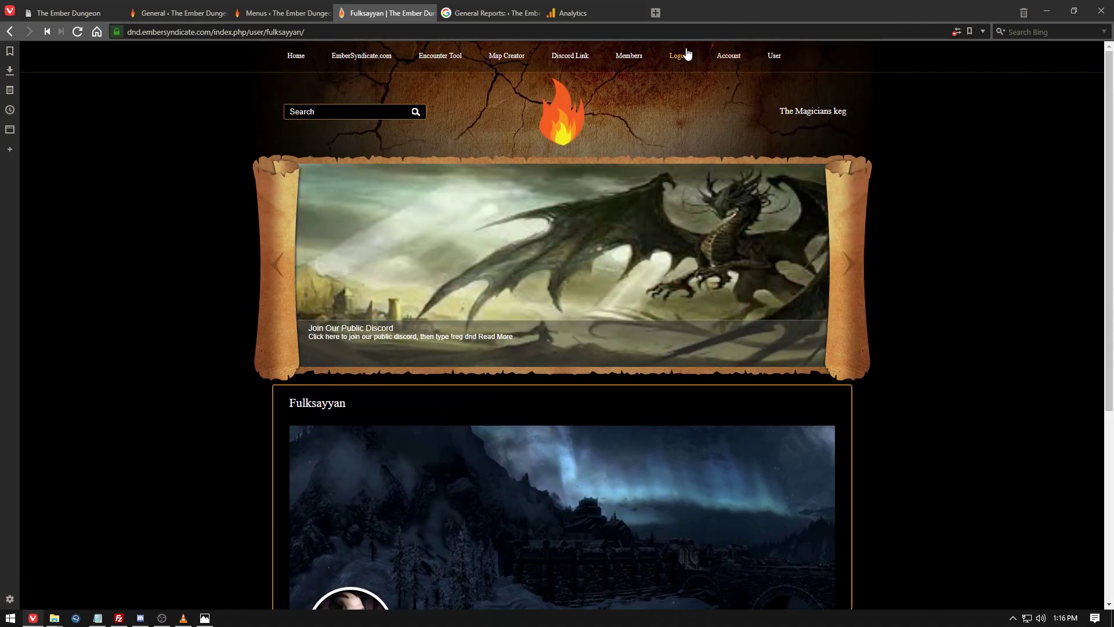
scroll(687, 54, "down", 4)
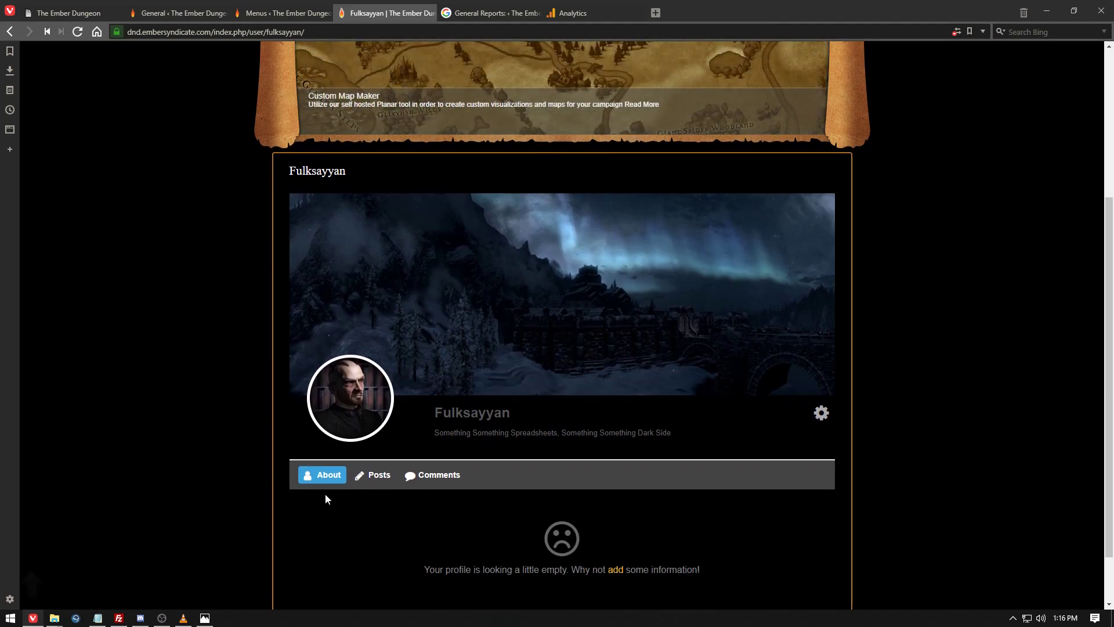
left_click(394, 482)
scroll(395, 484, "down", 4)
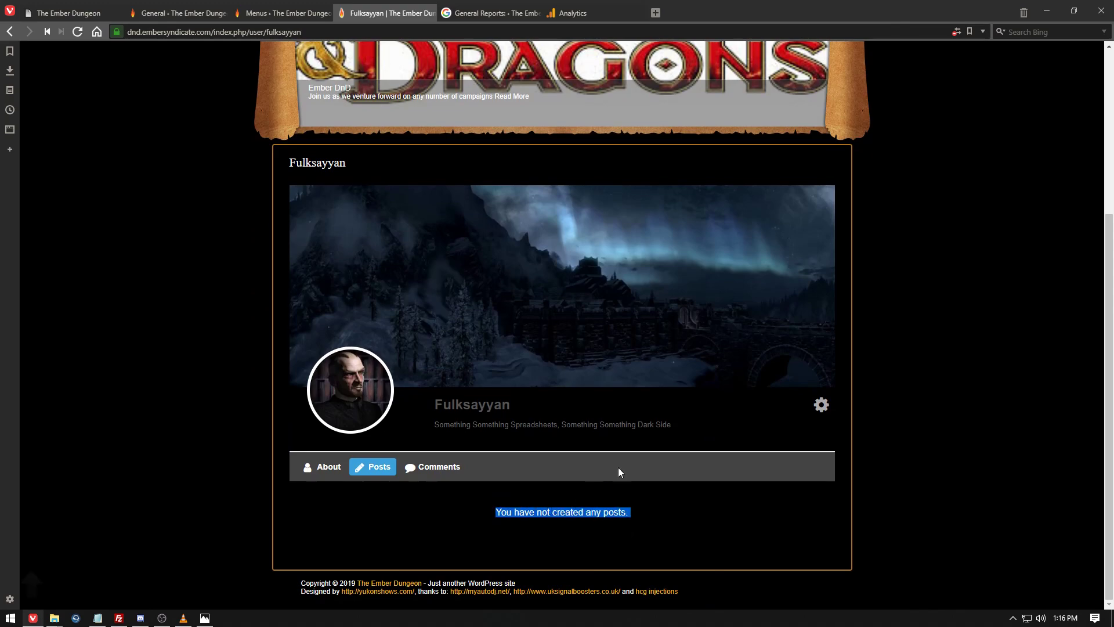
scroll(682, 405, "up", 4)
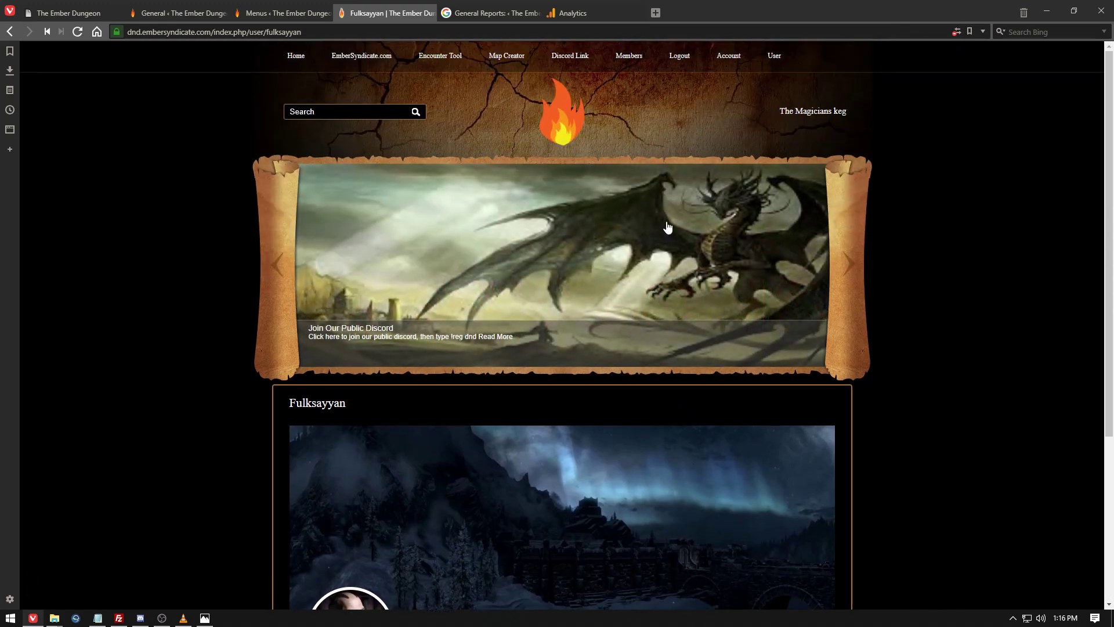
Log out of the member account and log in as the administrator with the saved username and password.
left_click(677, 61)
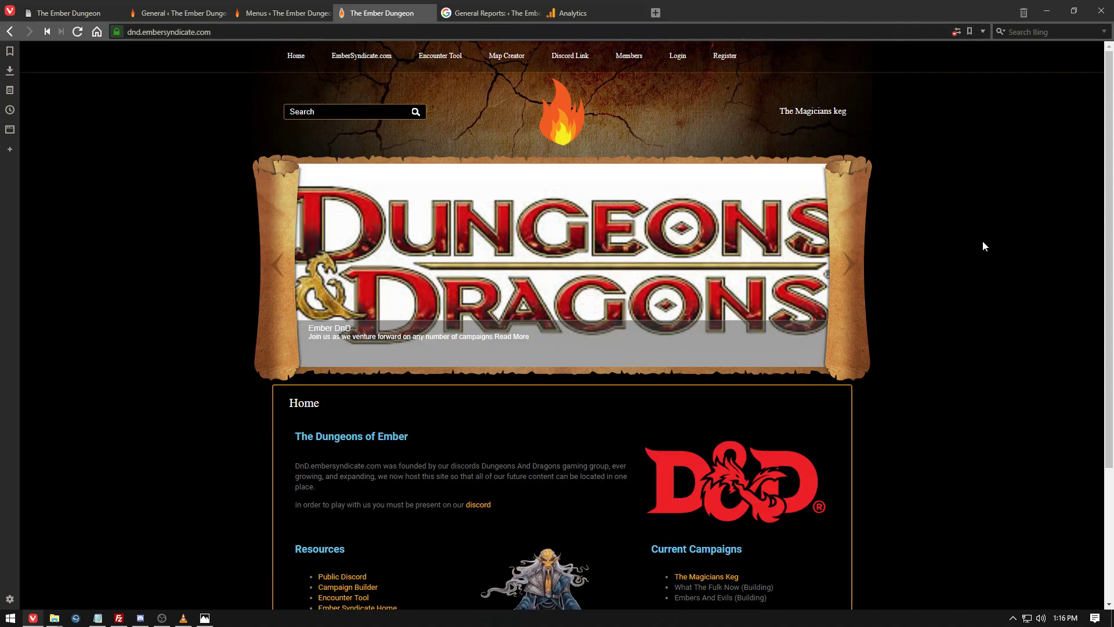
left_click(673, 55)
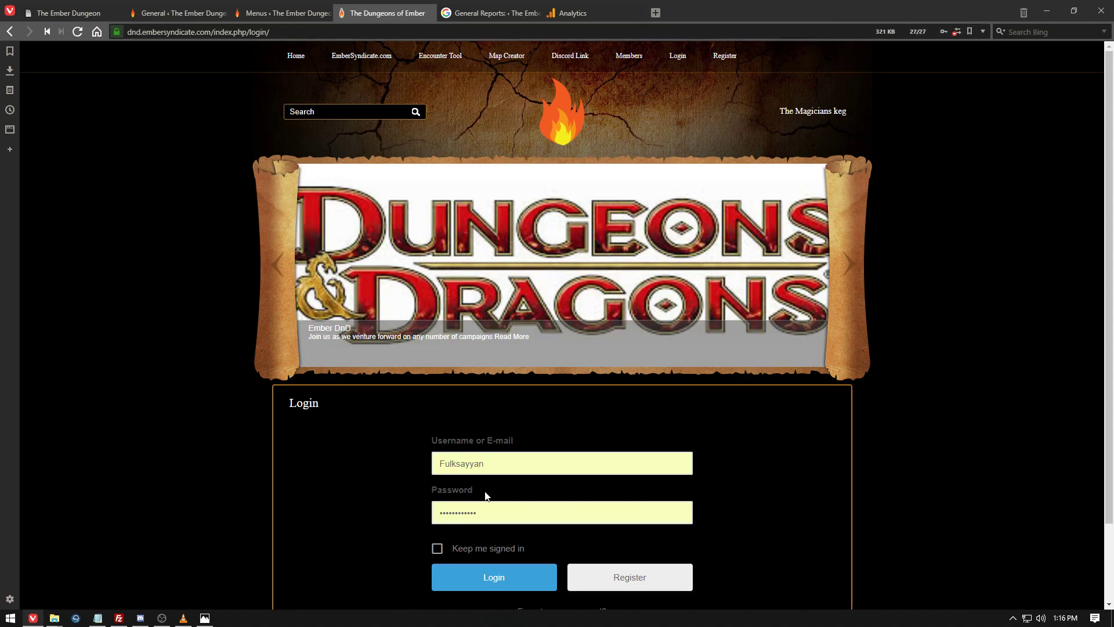
left_click(526, 459)
left_click(535, 290)
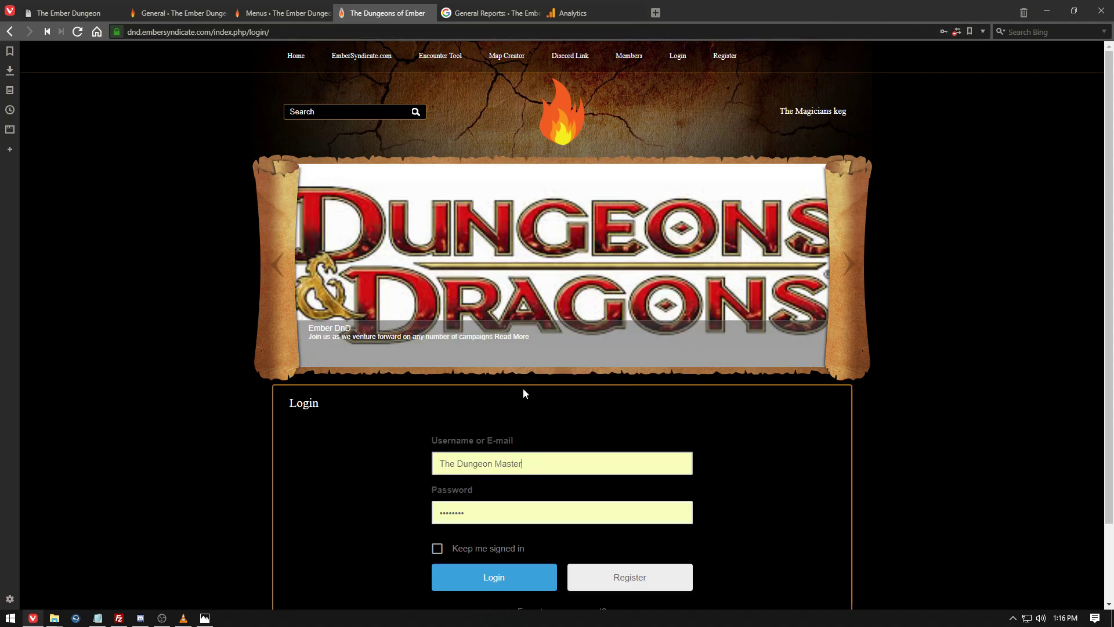
left_click(513, 575)
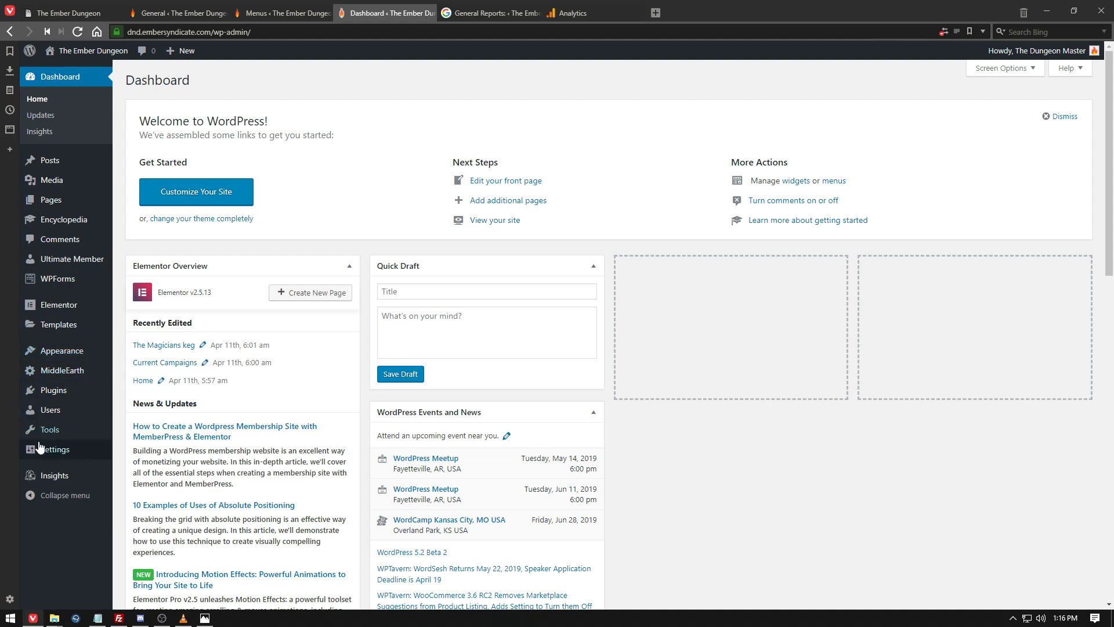
Look through the user list and the site's Writing settings, including the default post category and format options.
left_click(51, 410)
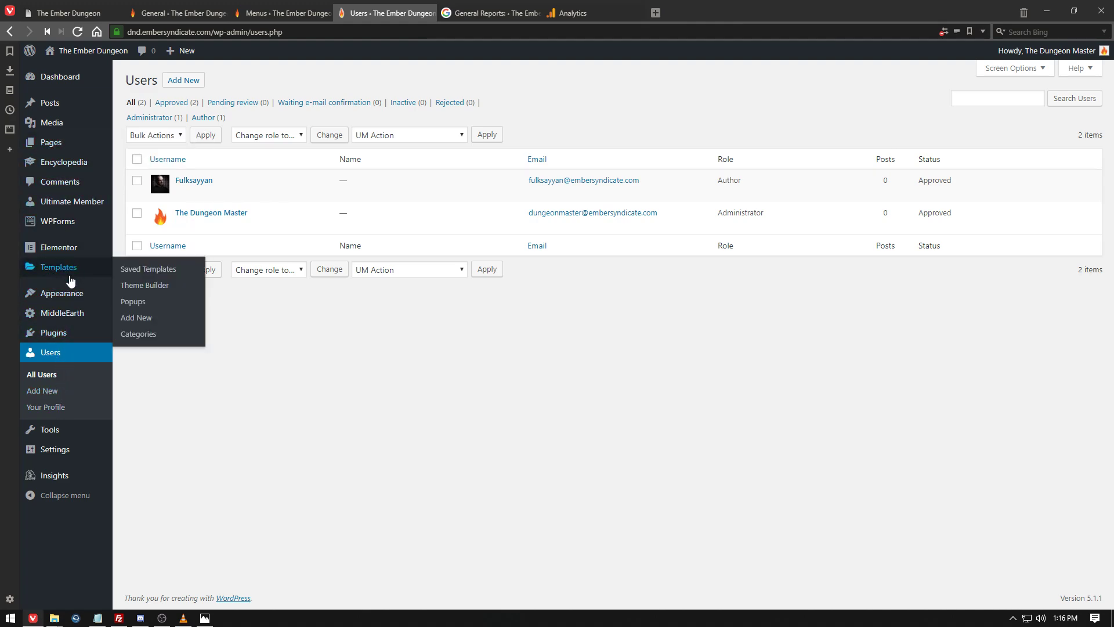
left_click(56, 453)
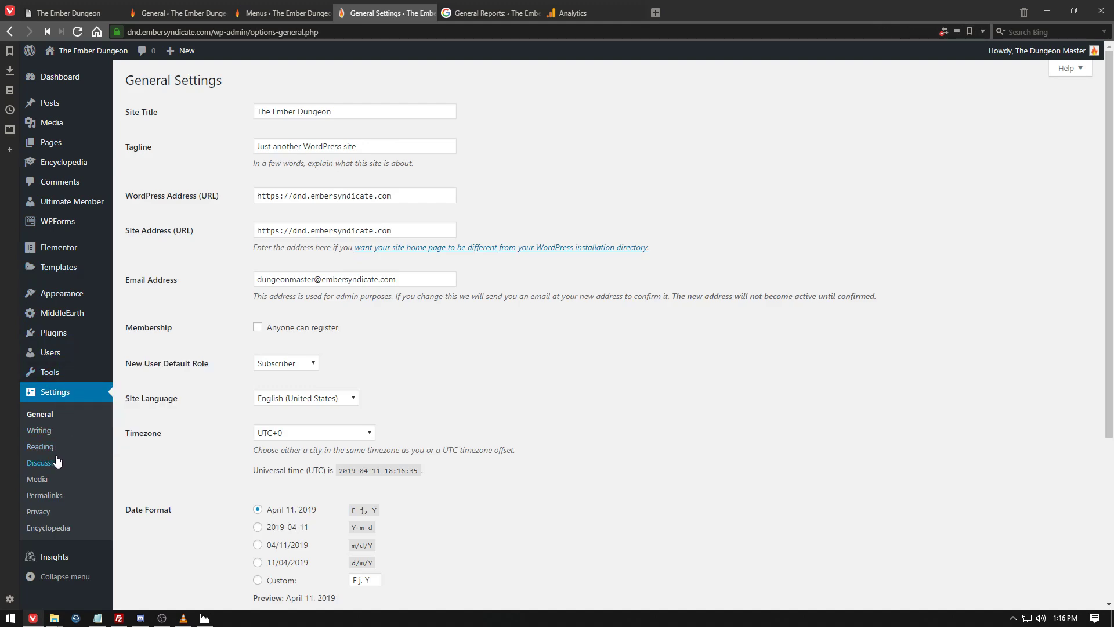
left_click(44, 435)
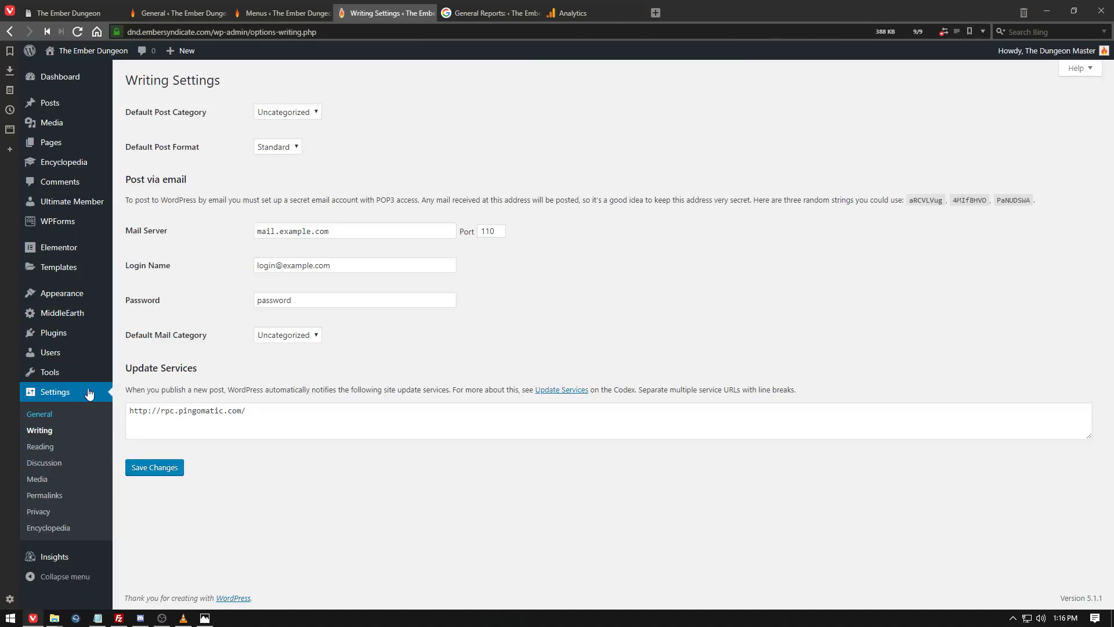
left_click(306, 116)
left_click(288, 124)
left_click(284, 152)
left_click(284, 154)
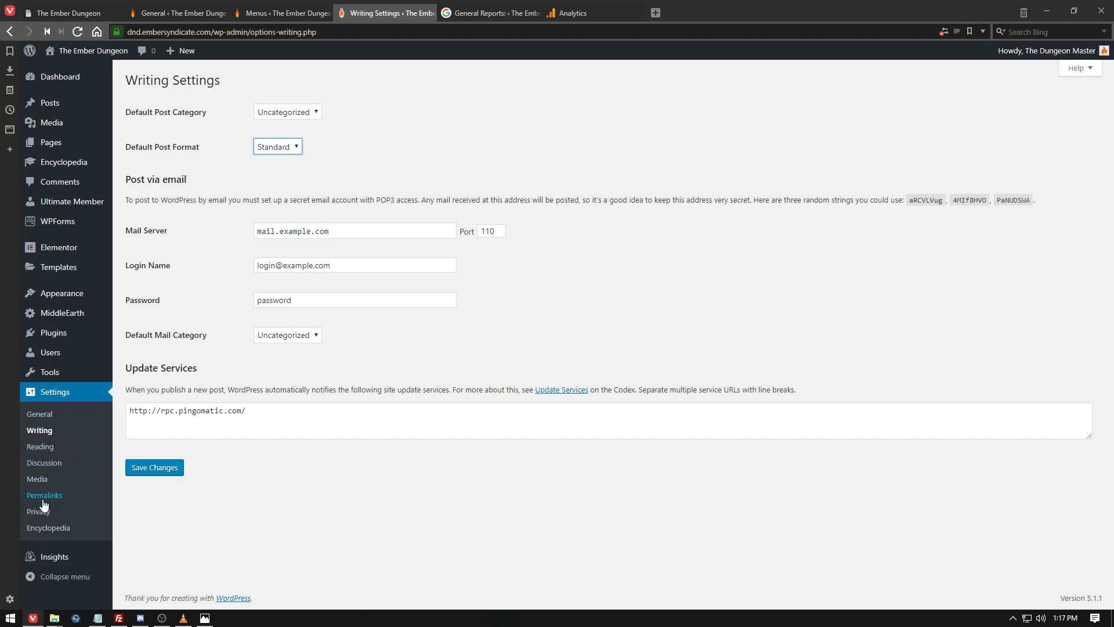
Open the Author role for editing in Ultimate Member's user roles.
mouse_move(45, 558)
left_click(63, 205)
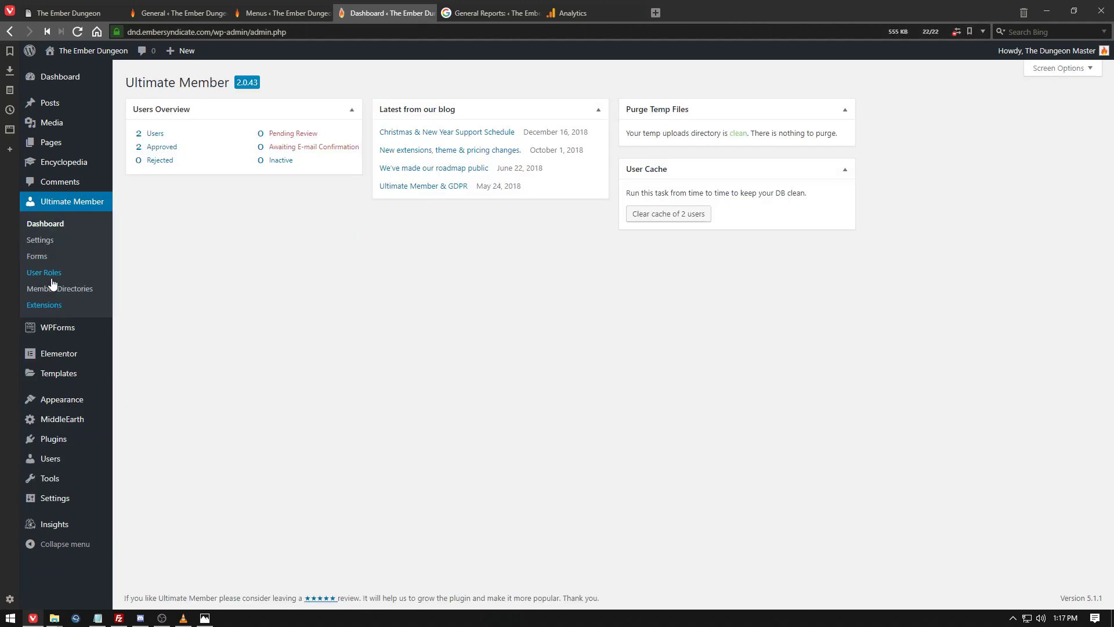
left_click(46, 276)
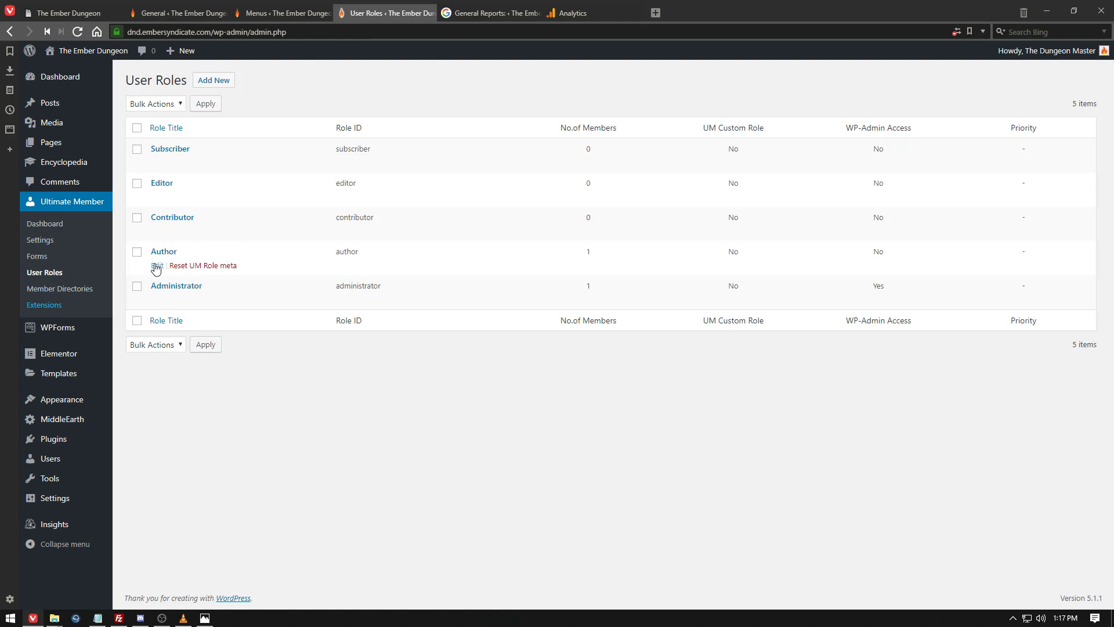
left_click(157, 266)
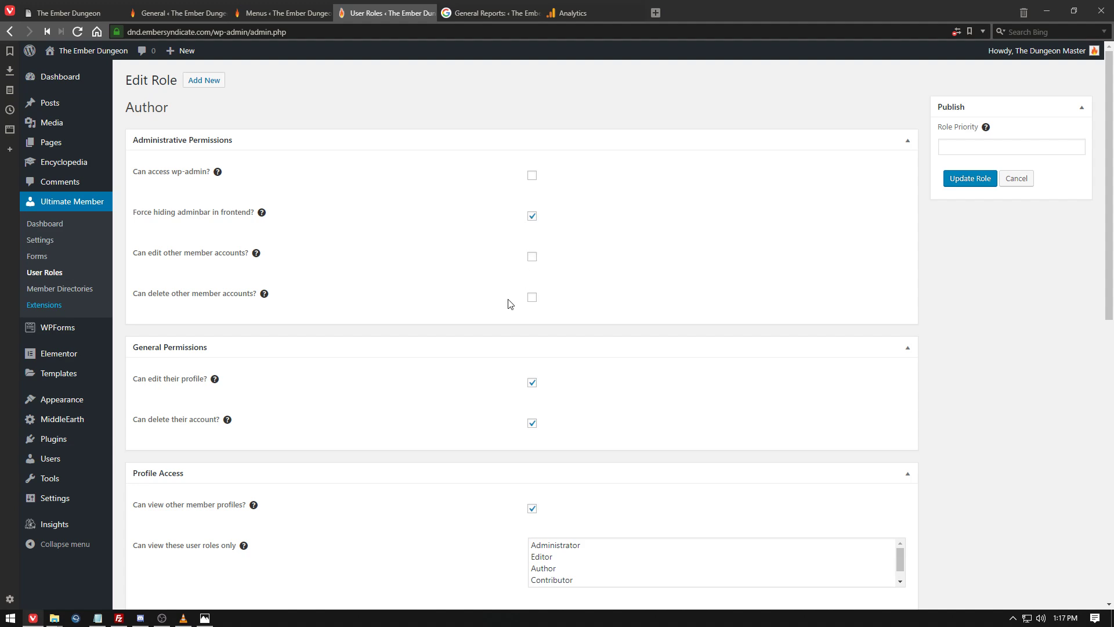
Allow the Author role to view and access private profiles under Profile Access.
scroll(507, 299, "down", 1)
scroll(533, 354, "down", 2)
scroll(535, 348, "down", 1)
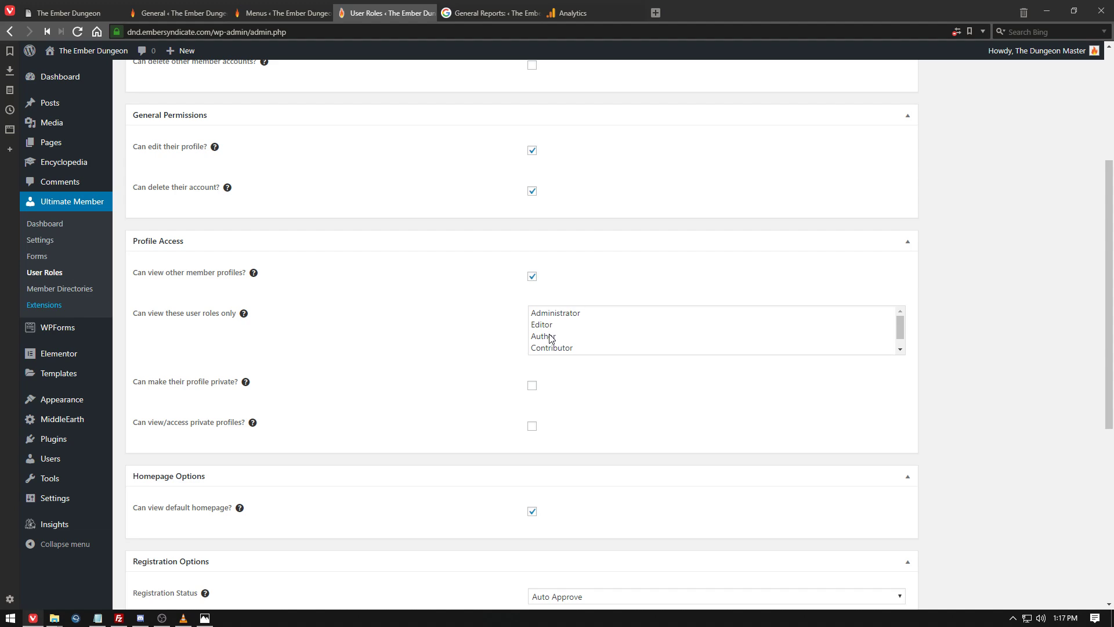
scroll(550, 342, "down", 2)
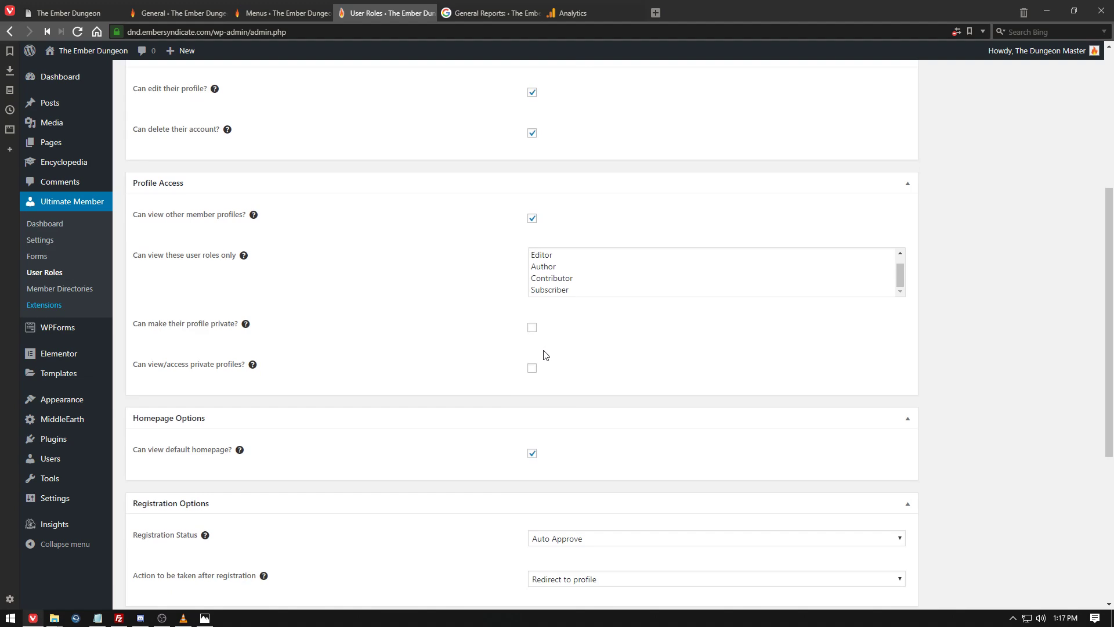
scroll(537, 378, "down", 2)
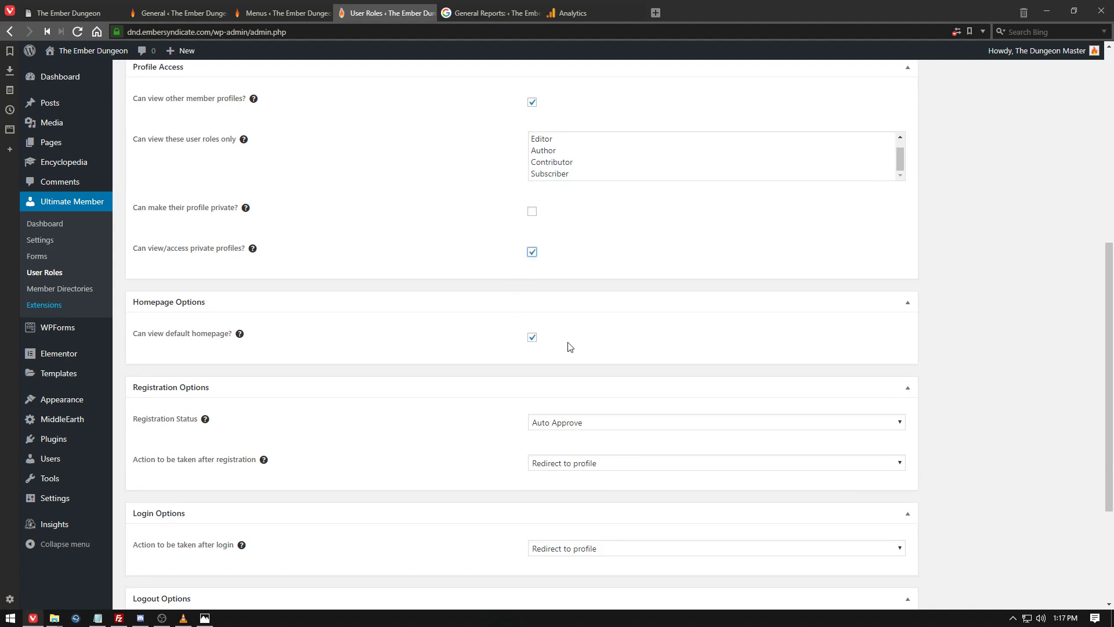
Review the Author role's registration, login, logout and delete options, including the choices for registration status and action after login.
scroll(534, 351, "down", 1)
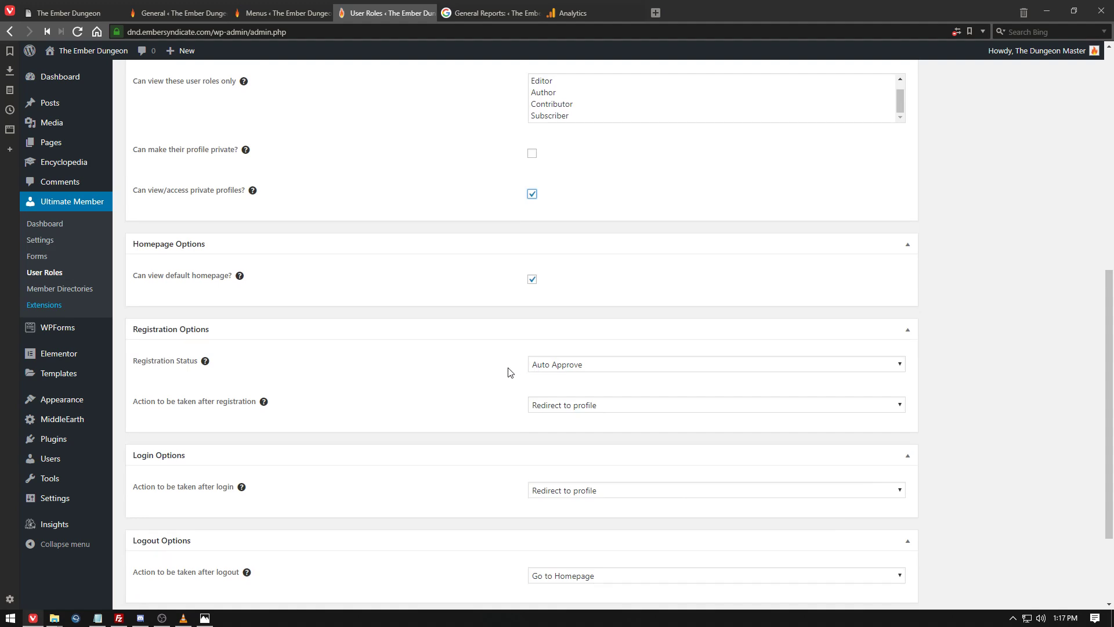
left_click(565, 366)
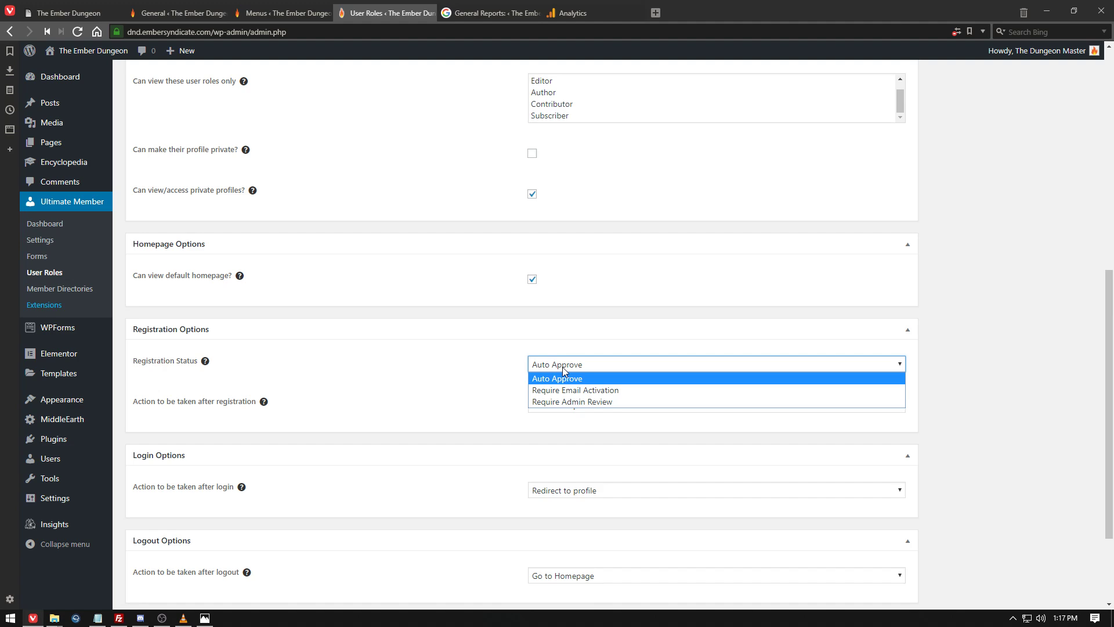
left_click(564, 369)
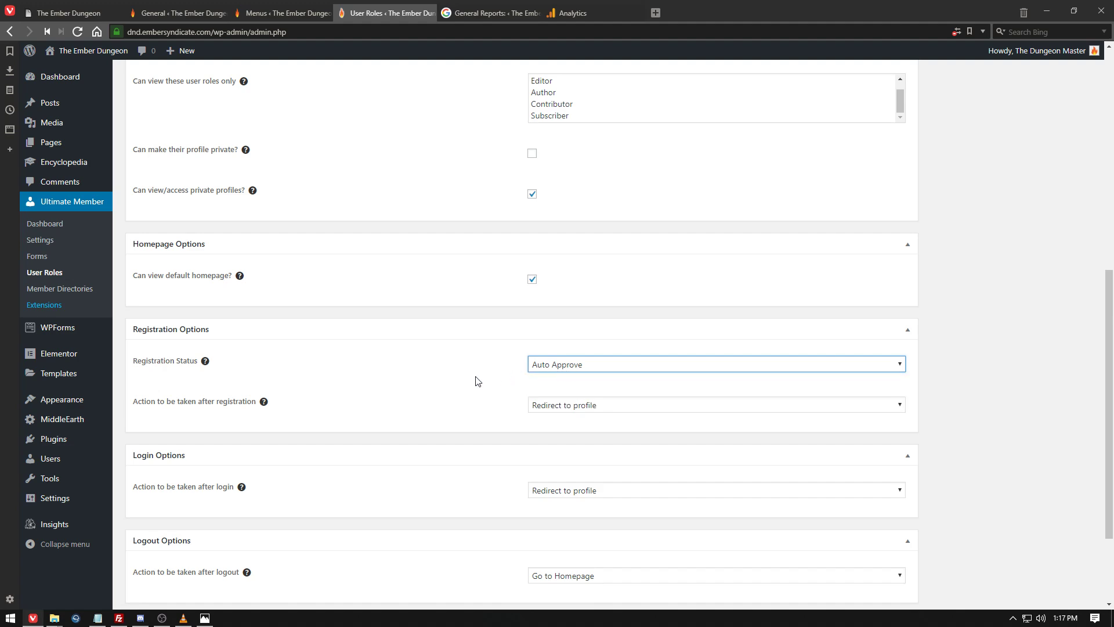
scroll(476, 381, "down", 1)
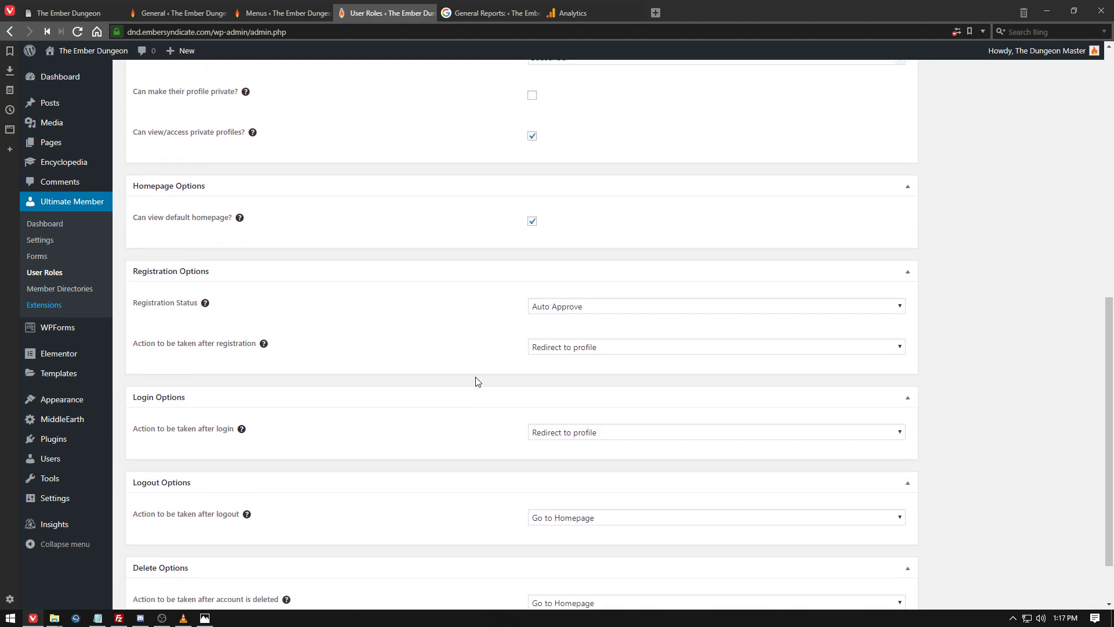
scroll(490, 379, "down", 1)
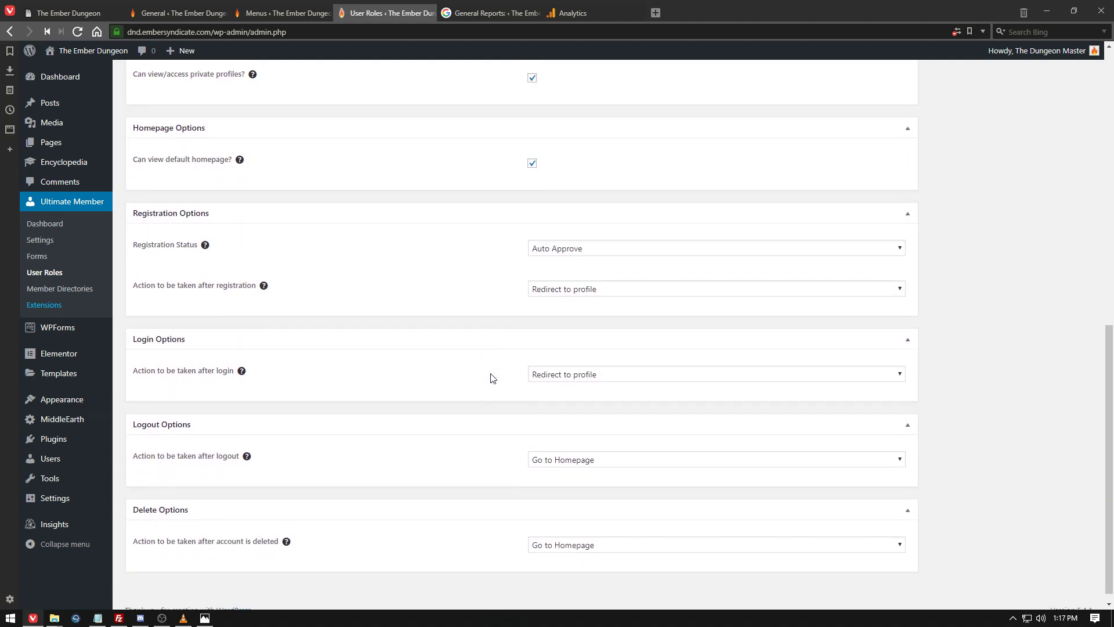
left_click(584, 370)
left_click(571, 371)
scroll(480, 370, "down", 1)
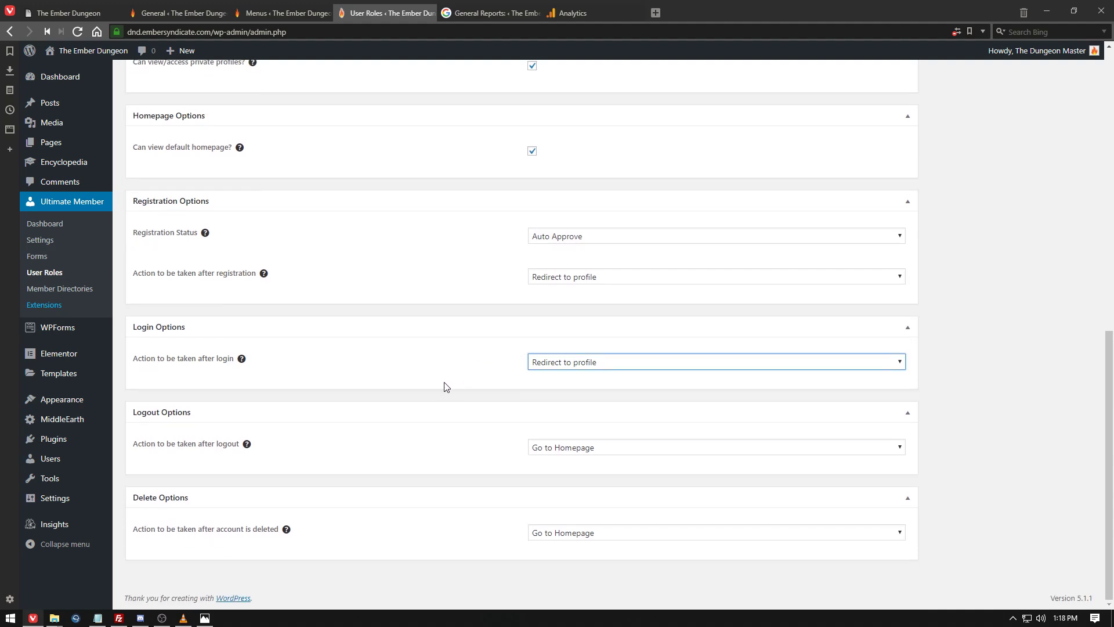
scroll(446, 387, "up", 10)
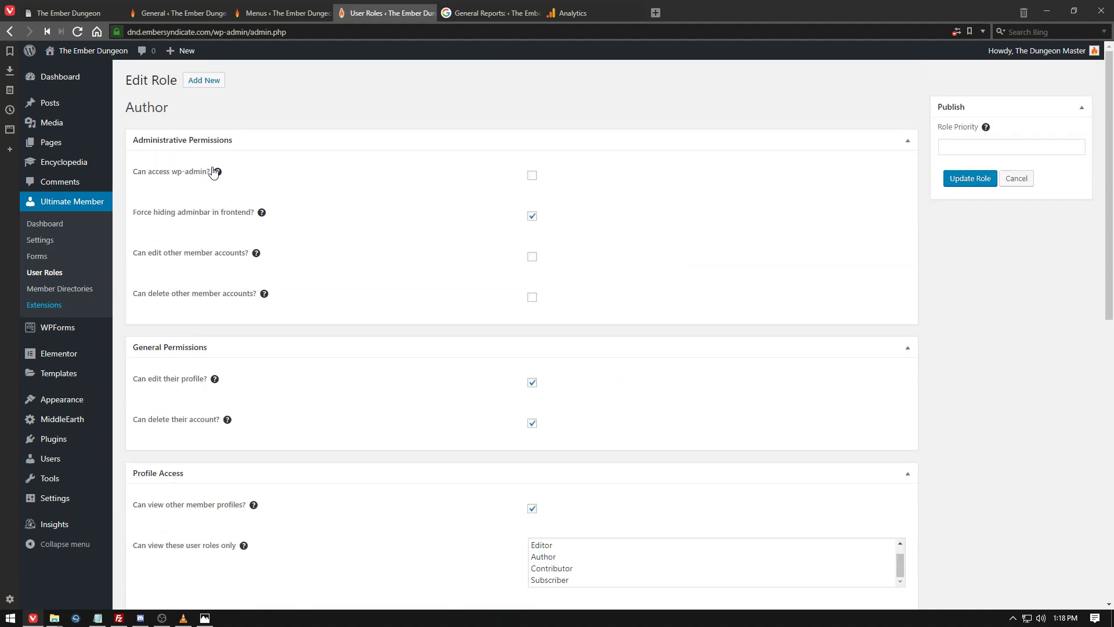
Give the Author role access to wp-admin and save the updated role.
mouse_move(218, 175)
left_click(531, 179)
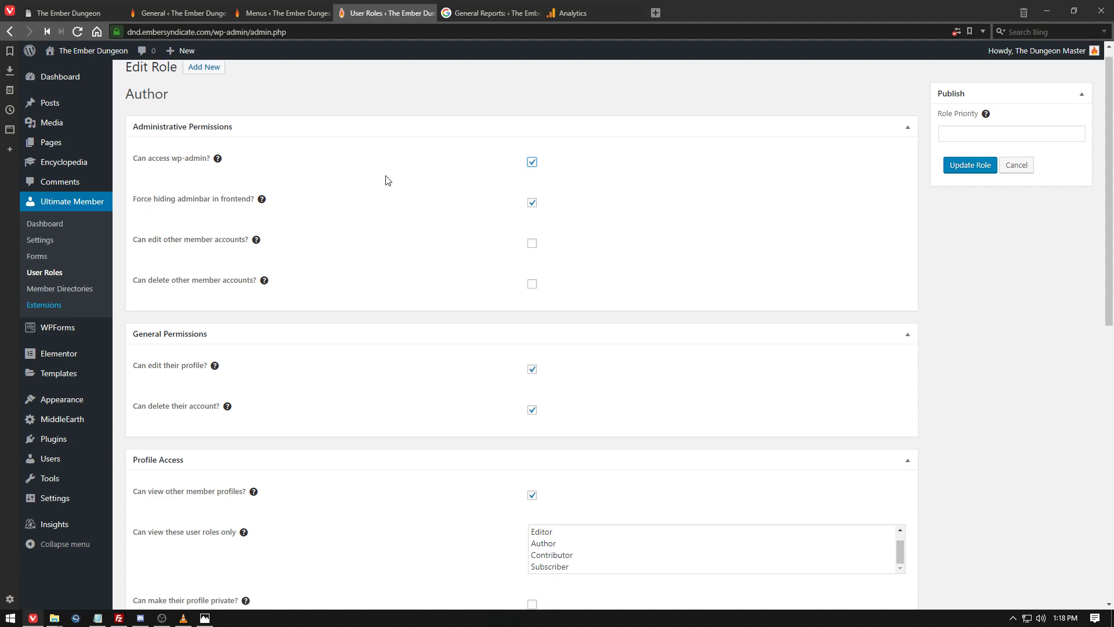
scroll(388, 180, "down", 2)
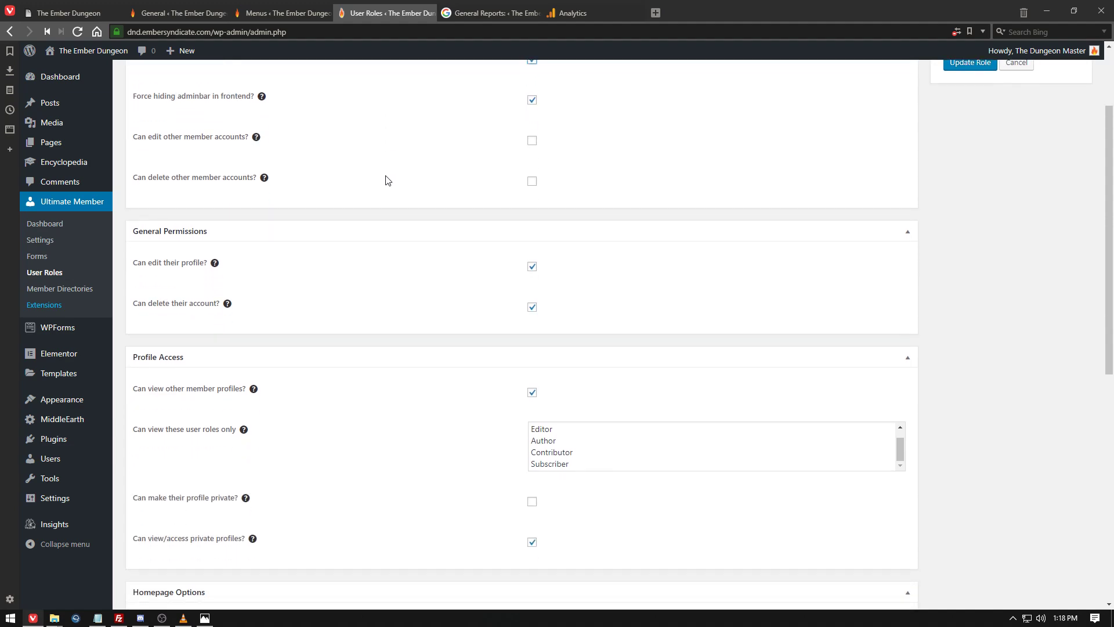
scroll(388, 180, "up", 2)
left_click(964, 178)
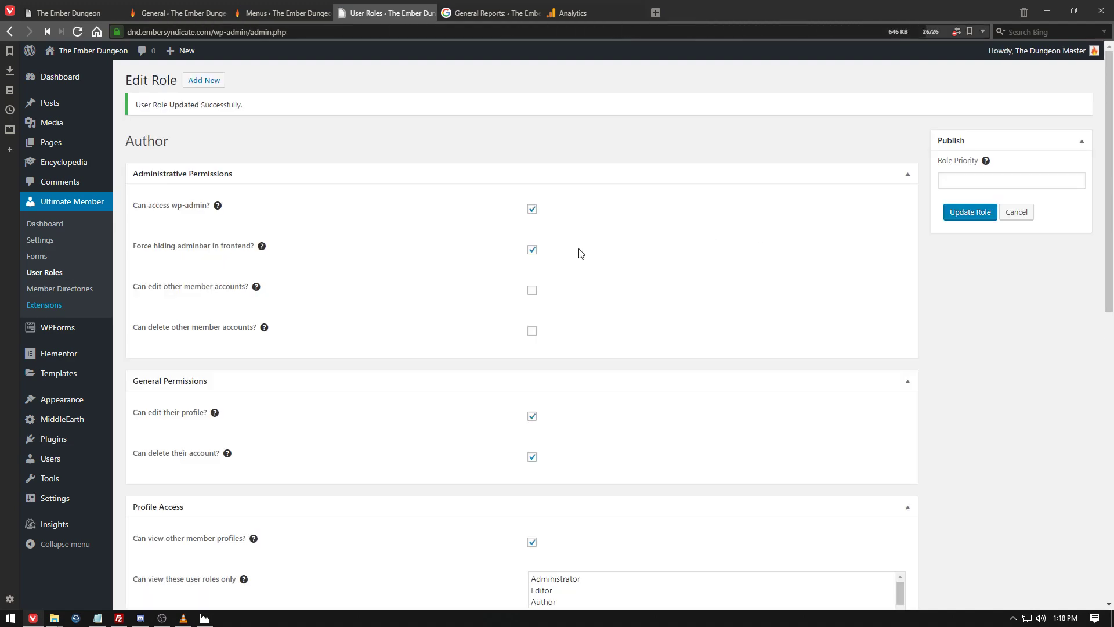
scroll(174, 175, "down", 1)
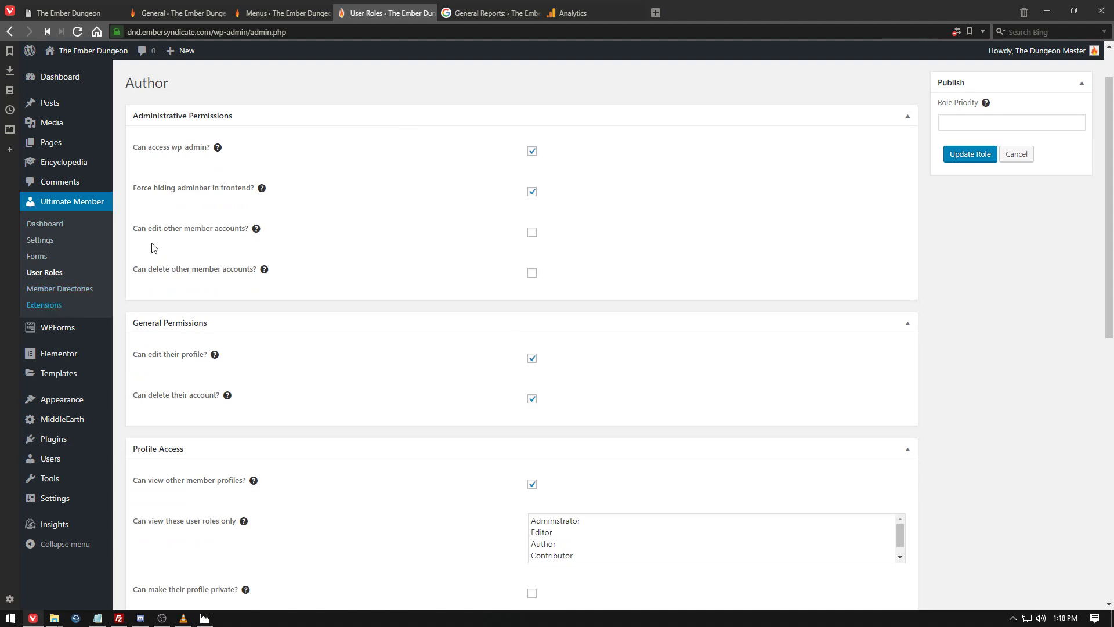
scroll(841, 176, "up", 1)
Log out of the administrator account and log in as the member with the saved username and password.
left_click(1042, 49)
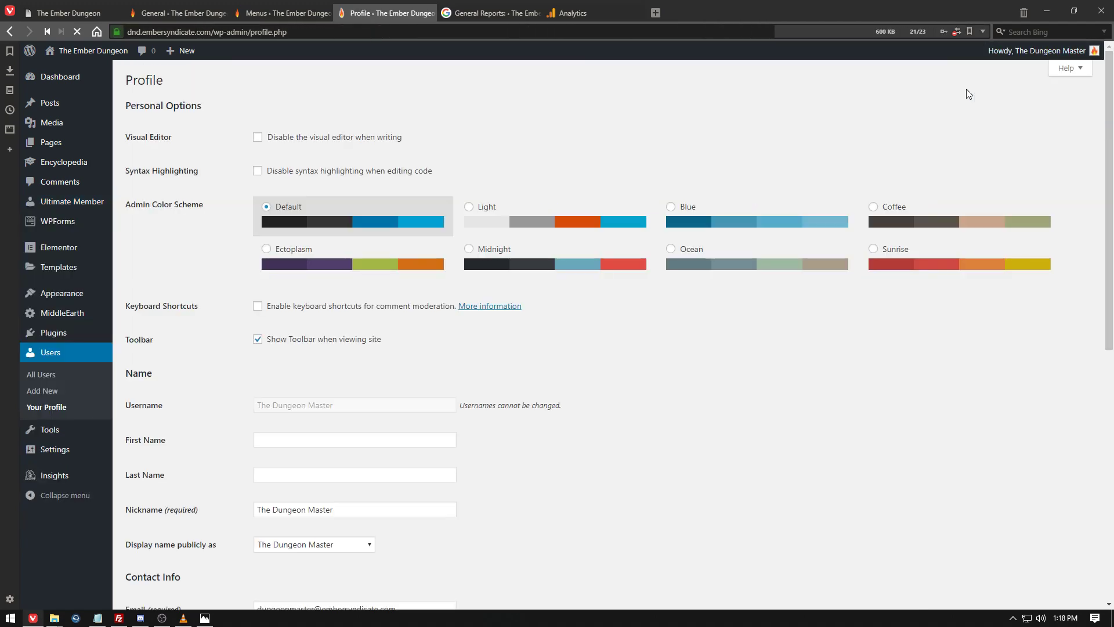
left_click(1014, 109)
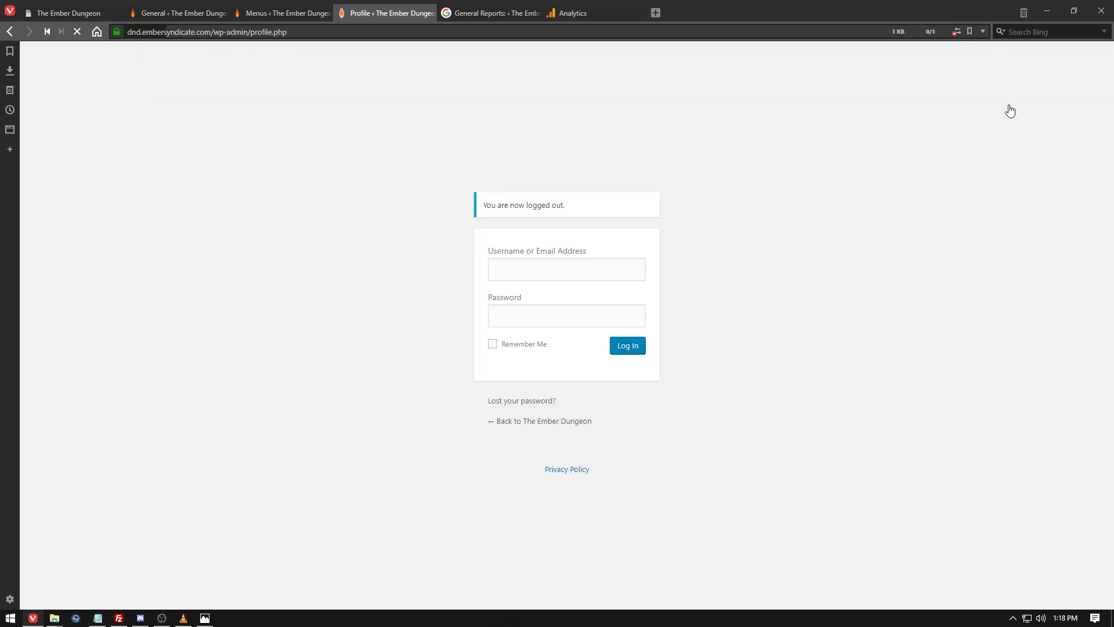
double_click(557, 267)
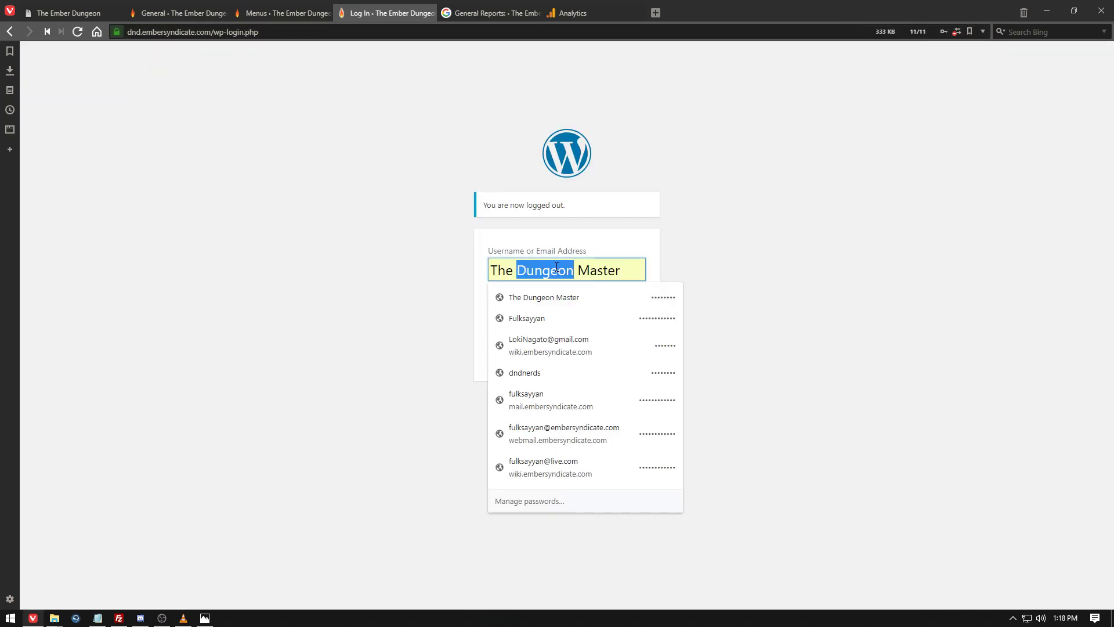
left_click(530, 315)
left_click(628, 349)
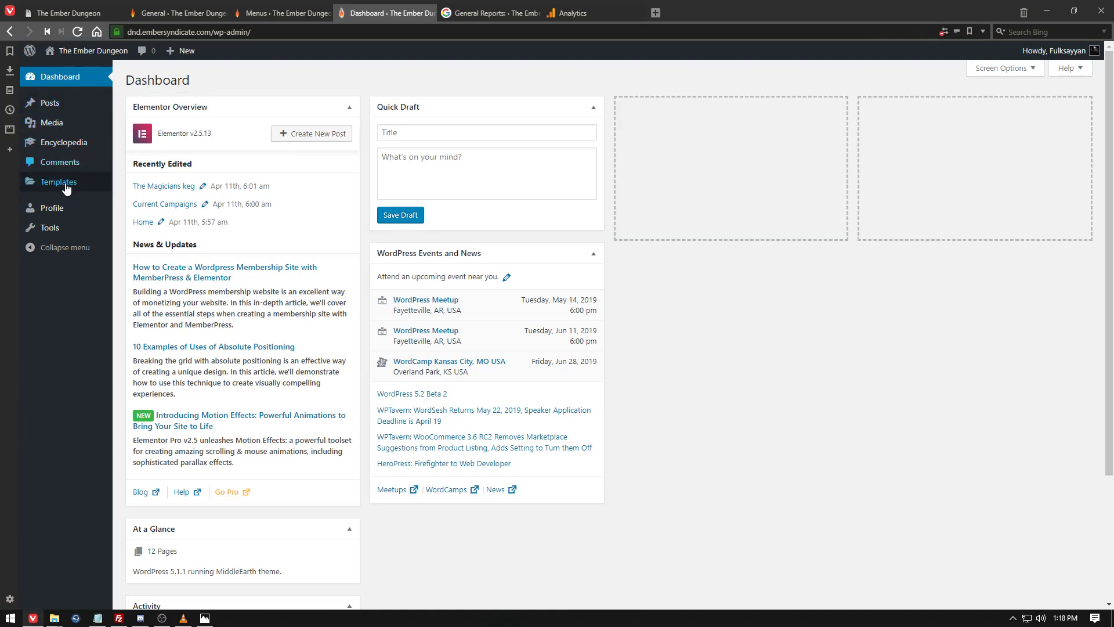
Look through the member's admin sections, including comments, the media library and the posts list.
mouse_move(50, 133)
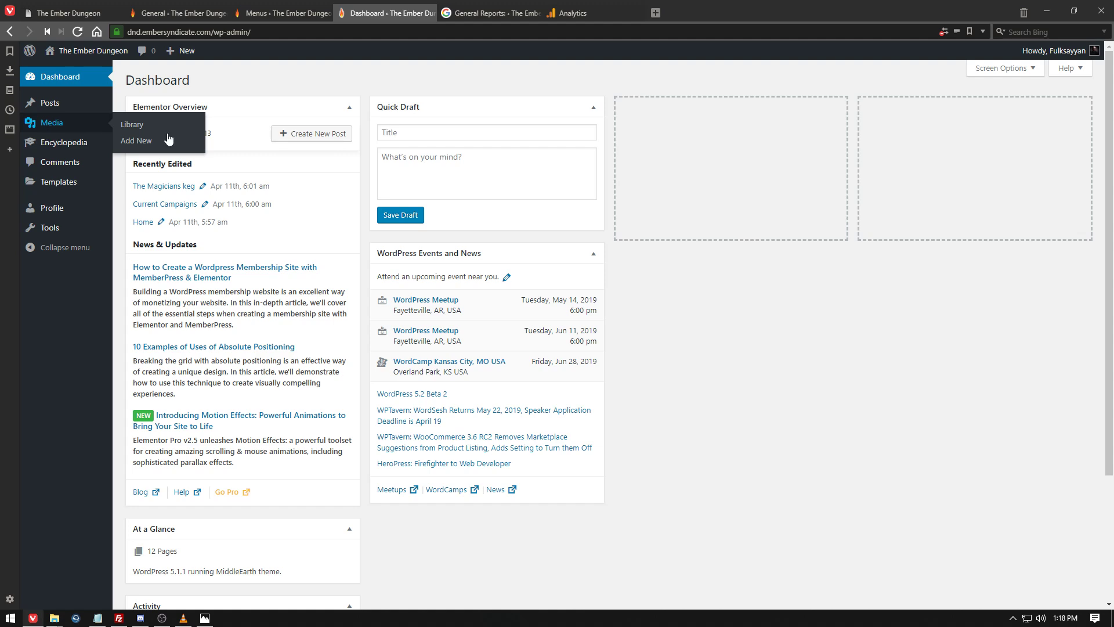
left_click(36, 159)
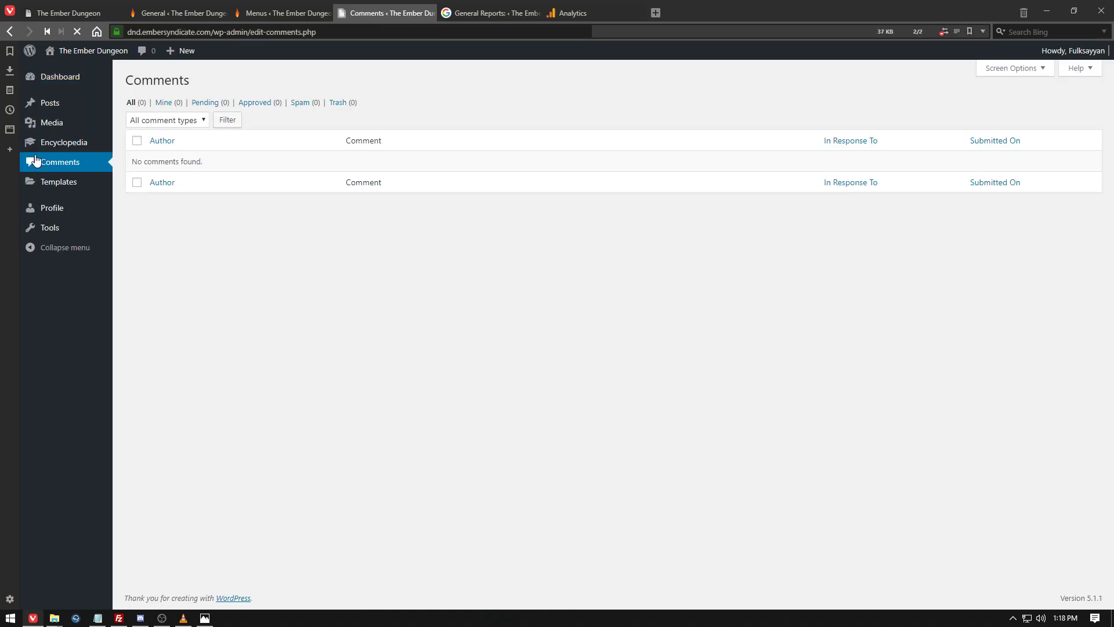
left_click(48, 139)
left_click(55, 123)
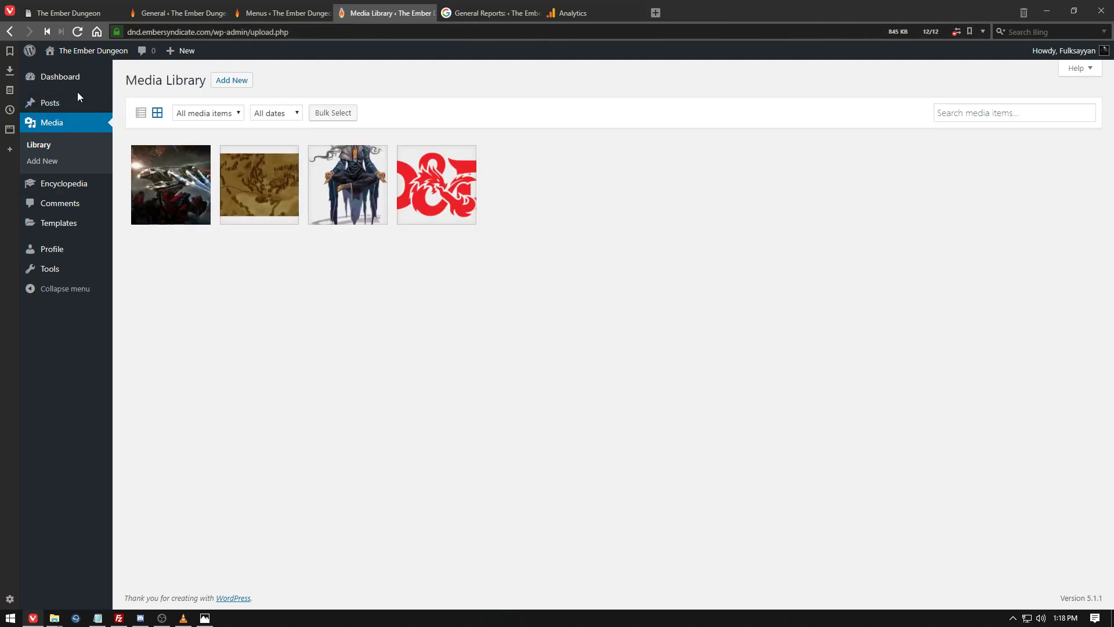
left_click(49, 102)
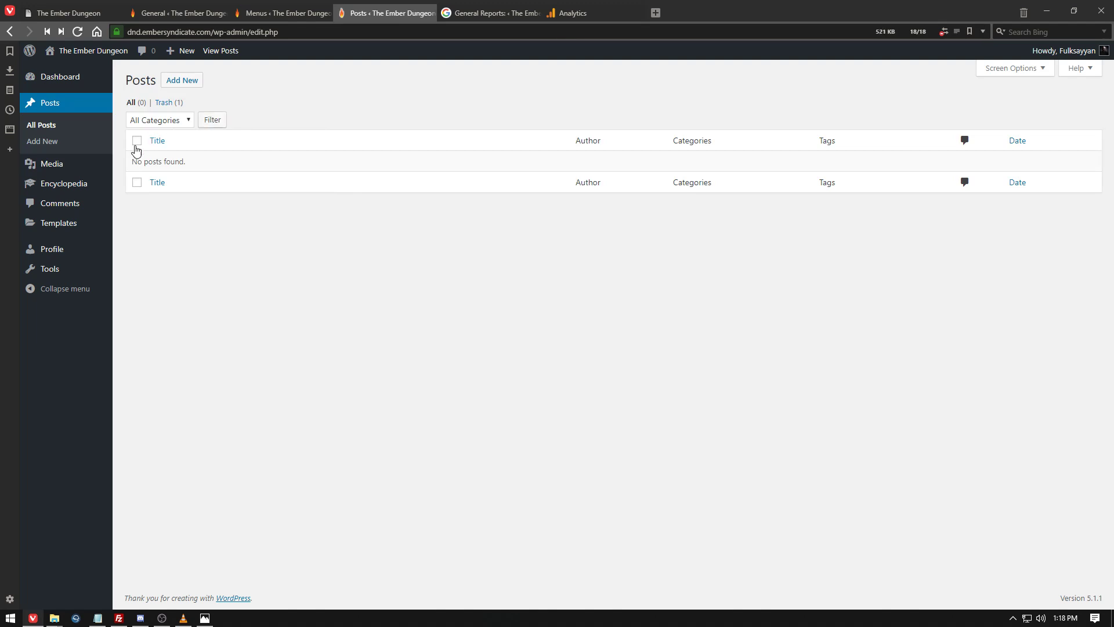
Create a new post as the member and open it for editing with Elementor.
left_click(195, 88)
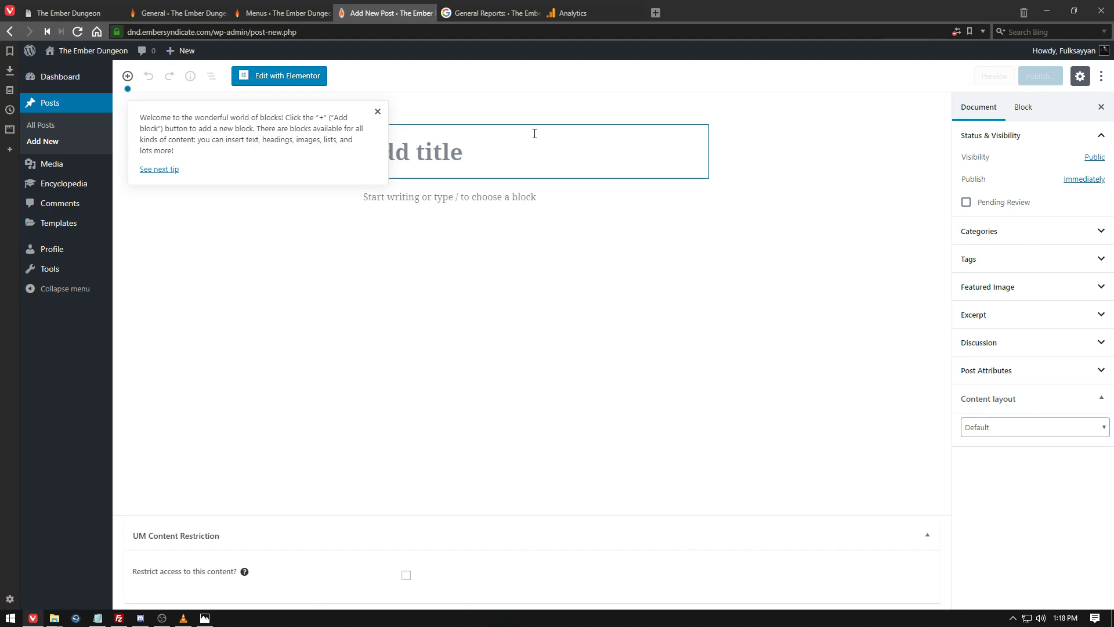
left_click(275, 77)
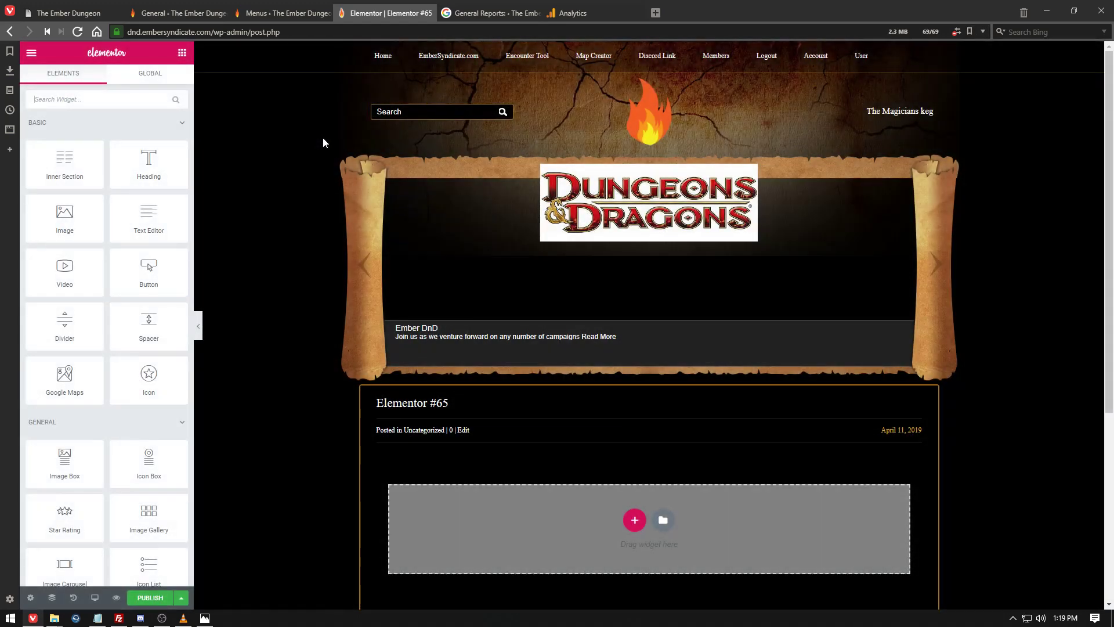
scroll(475, 272, "down", 3)
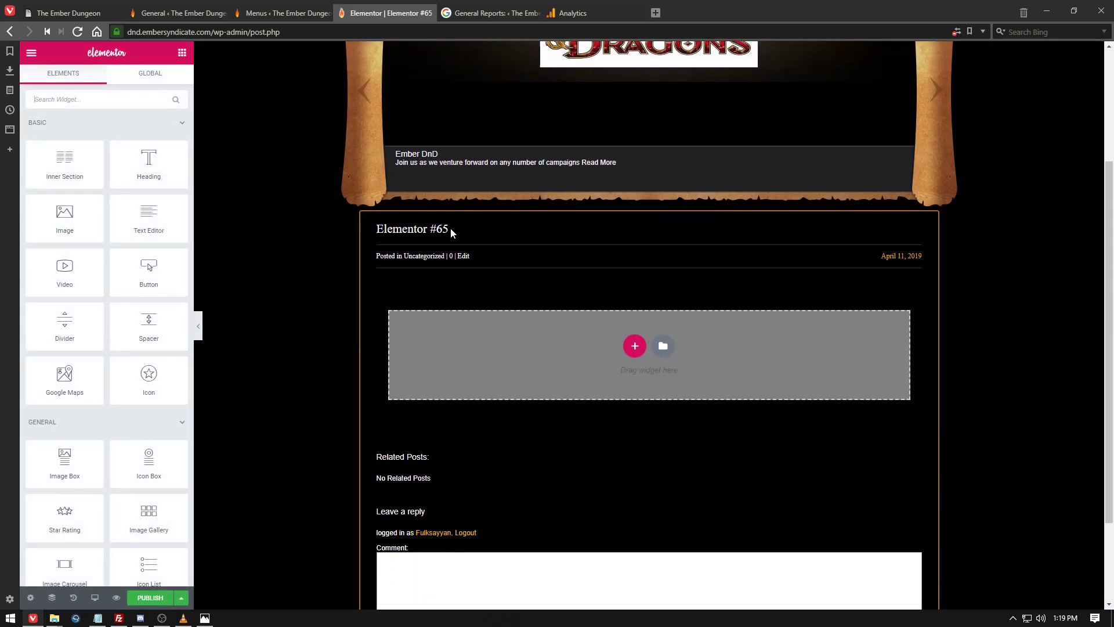
scroll(433, 237, "up", 3)
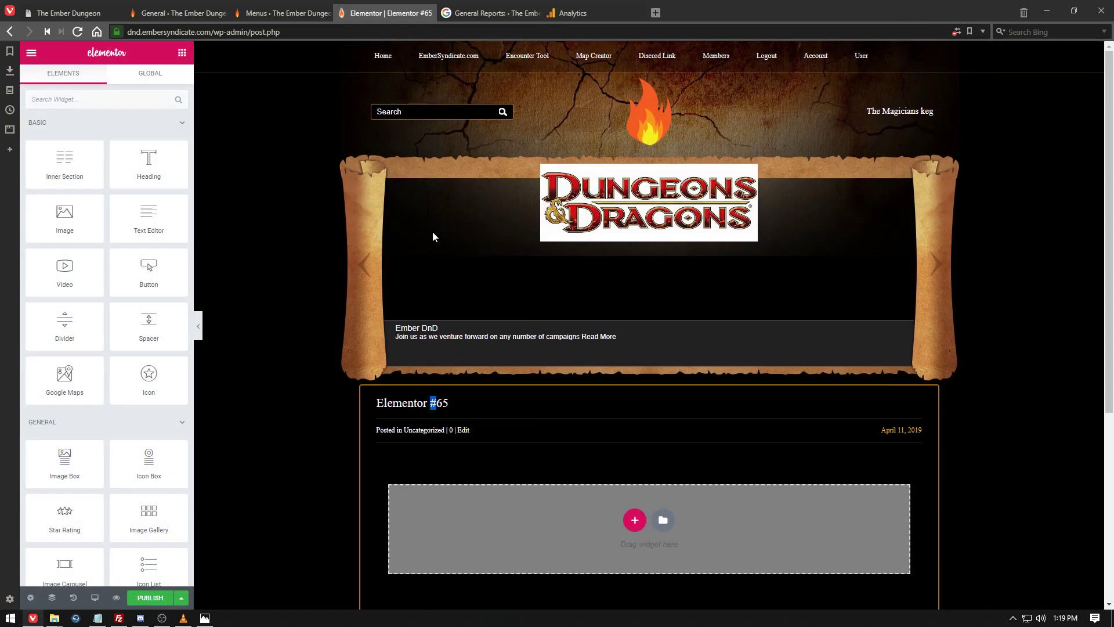
Exit Elementor and return to the post's WordPress edit page.
left_click(182, 54)
left_click(33, 60)
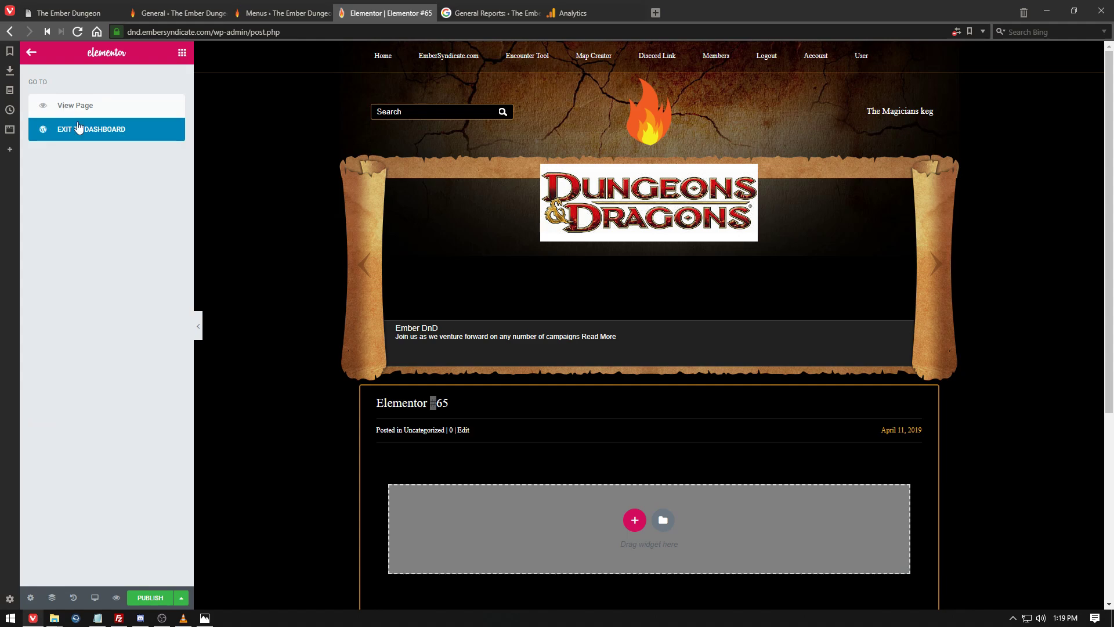
left_click(84, 135)
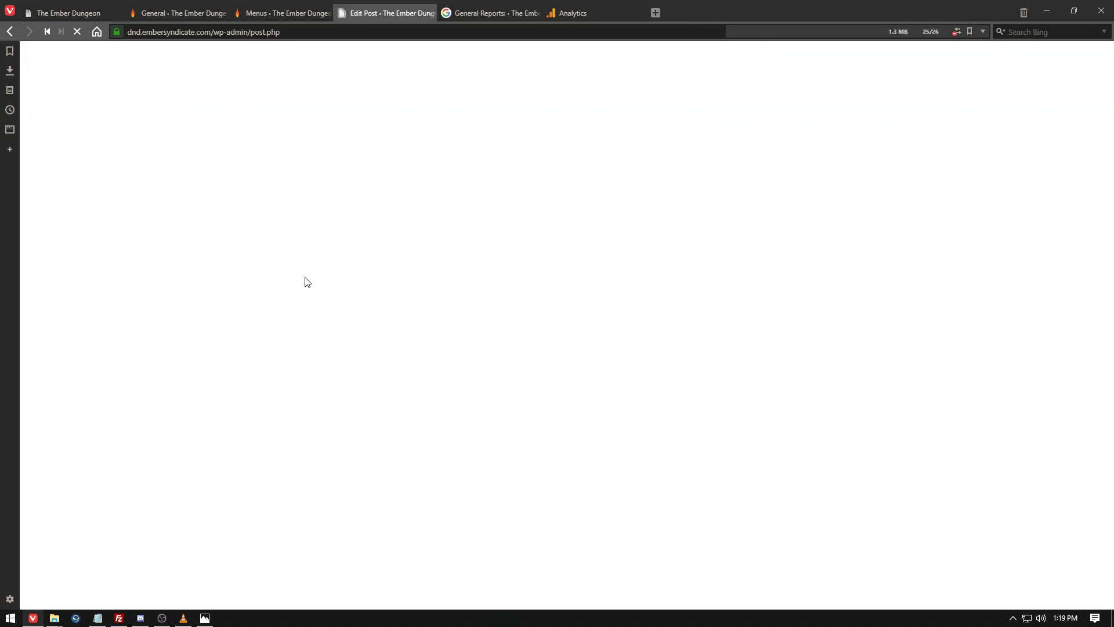
Dismiss the welcome tip about blocks and replace the post's title with "What The Fulk Now".
left_click(524, 166)
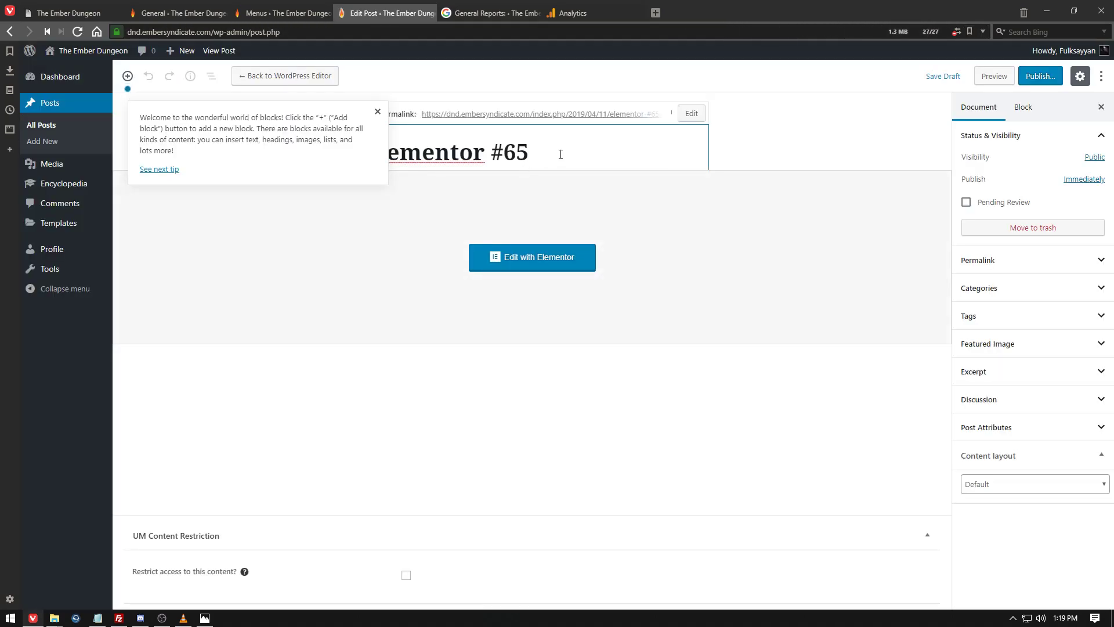
key("ctrl+a")
mouse_move(24, 188)
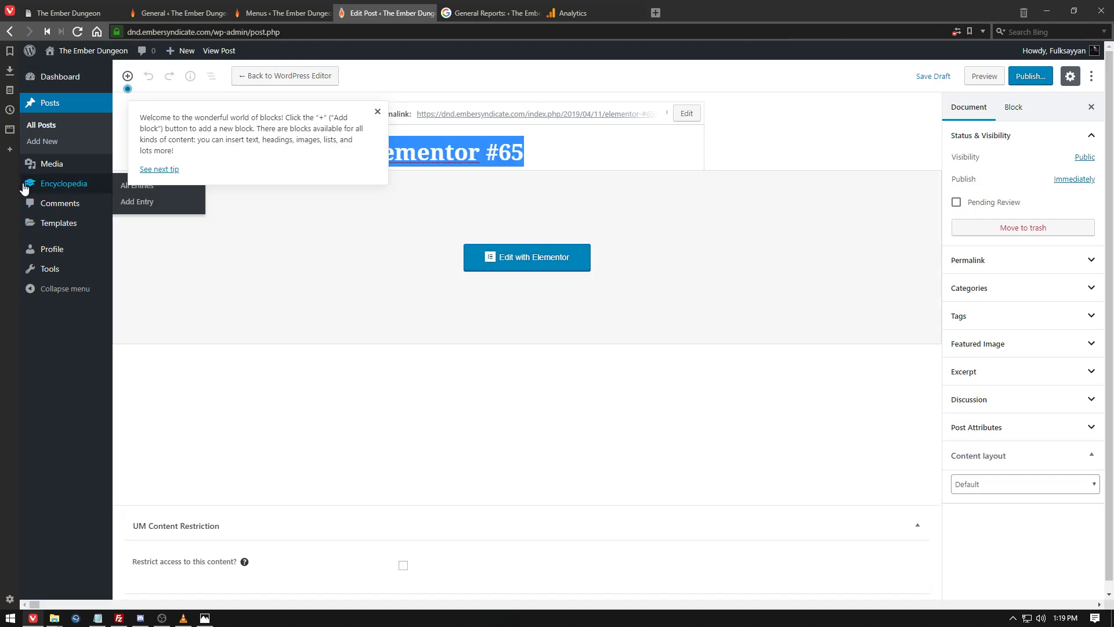
type("=")
left_click(378, 112)
left_click(377, 154)
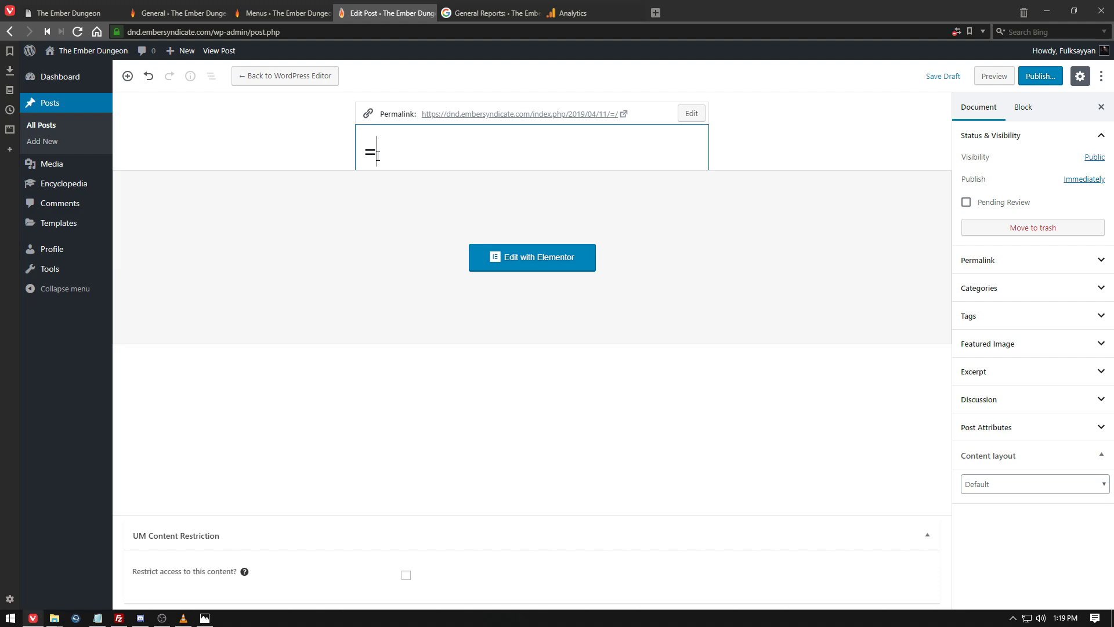
key("BackSpace")
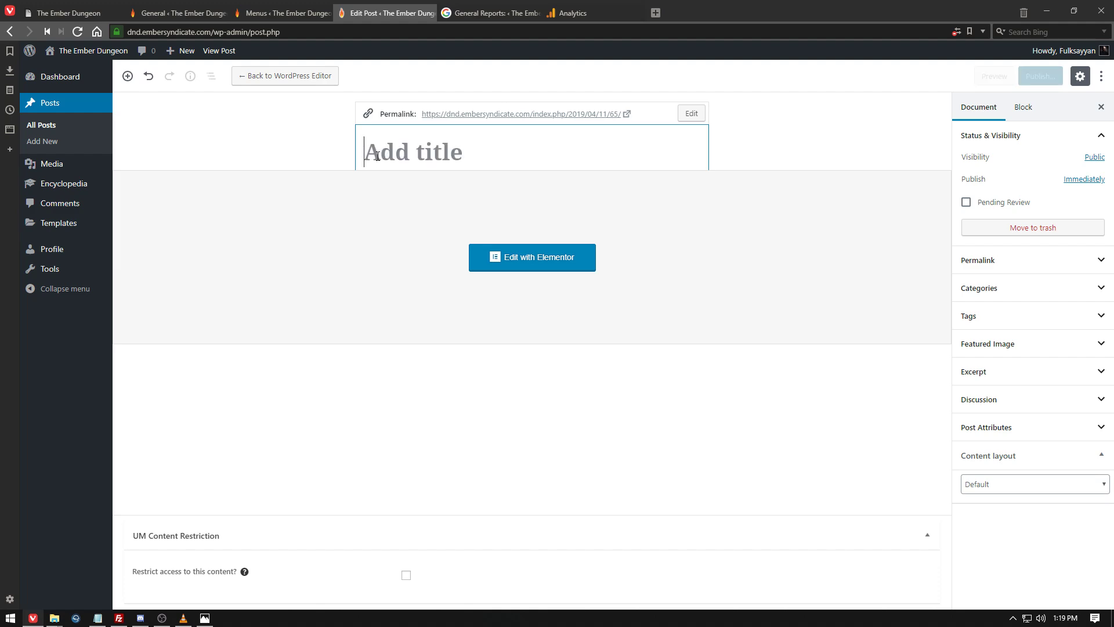
type("Fu")
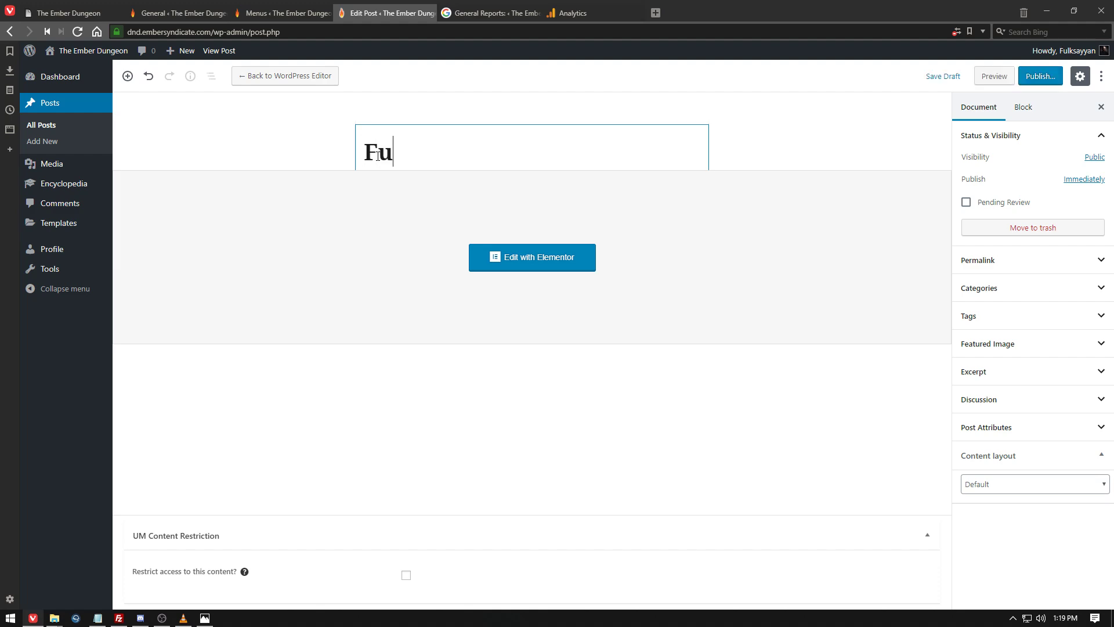
key("BackSpace")
key("BackSpace")
type("Whatr")
key("BackSpace")
type("TY")
key("BackSpace")
type("h")
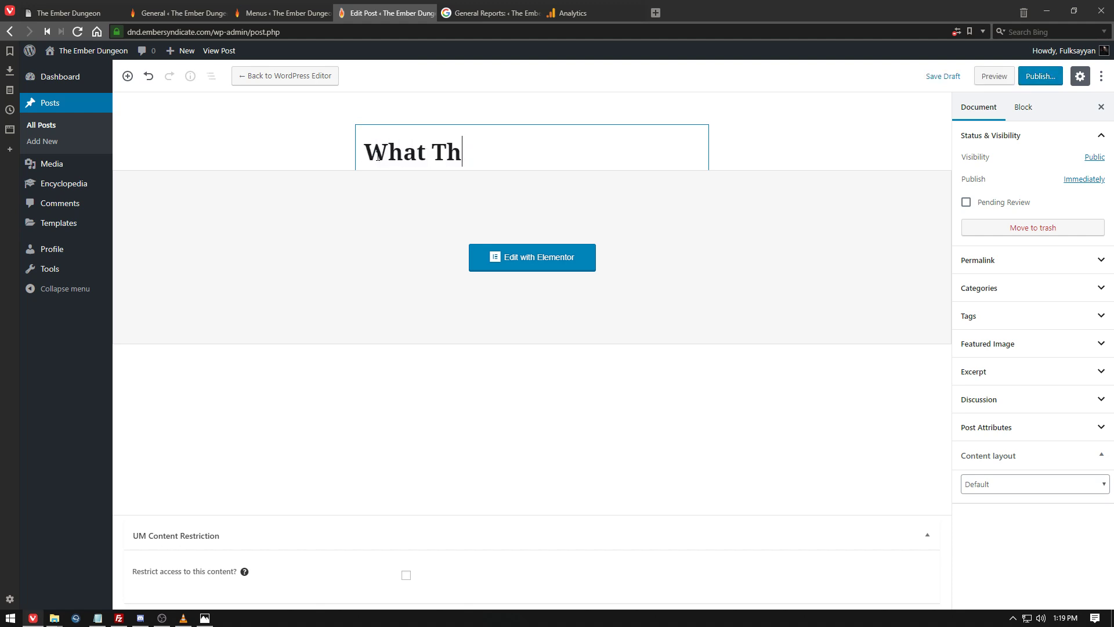
type("e Fulk Now")
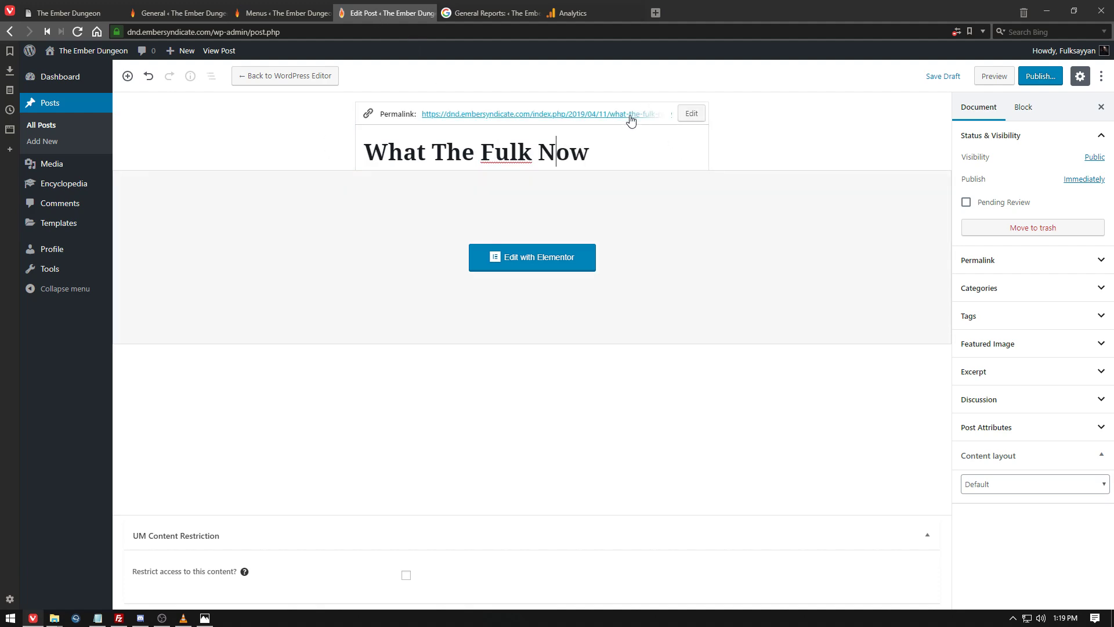
Open the post in Elementor and add a section with the two-column 33, 66 structure.
left_click(559, 267)
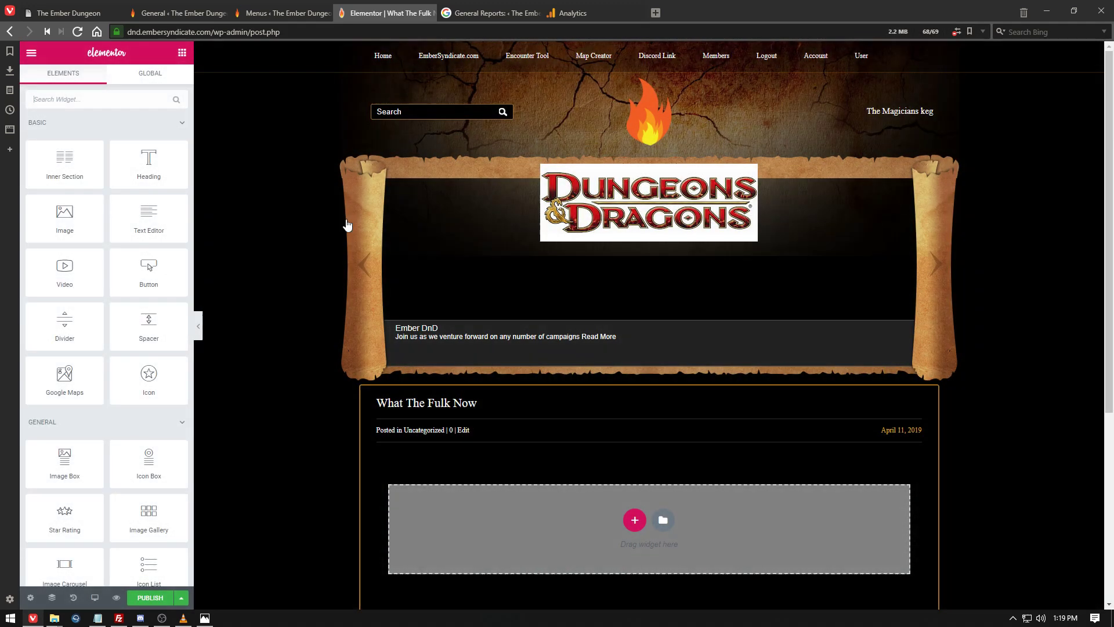
scroll(674, 493, "down", 5)
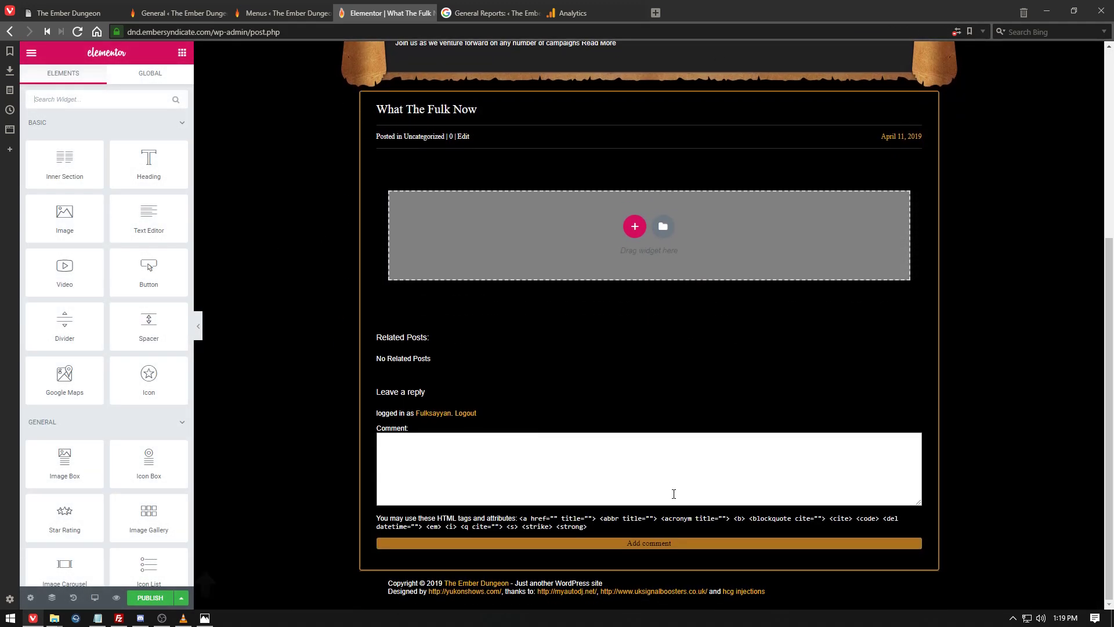
scroll(674, 493, "up", 3)
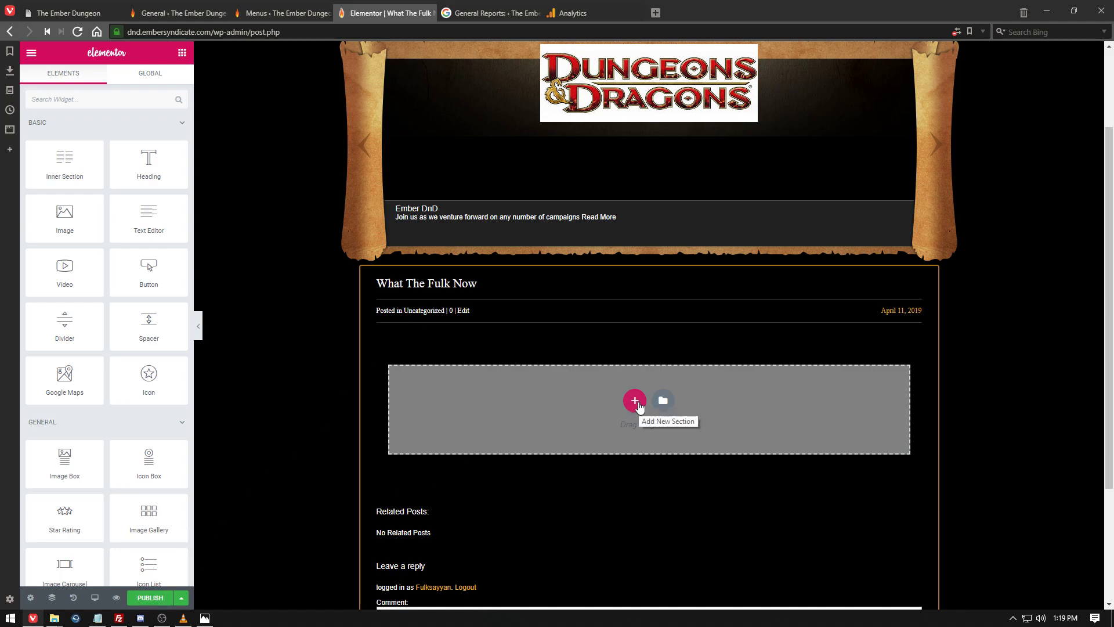
left_click(635, 401)
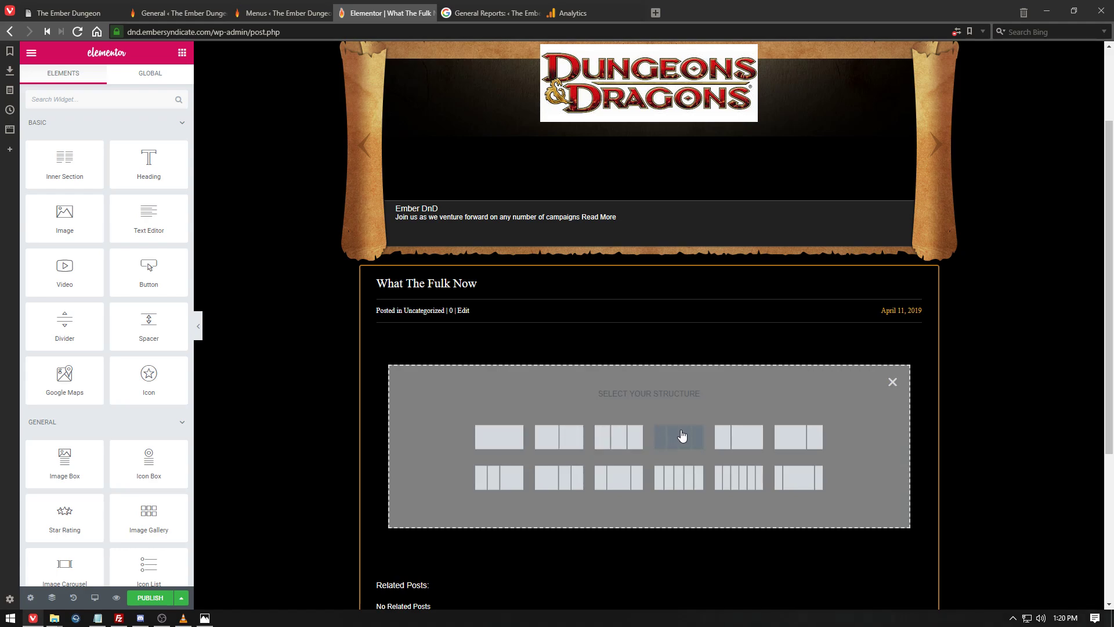
left_click(730, 442)
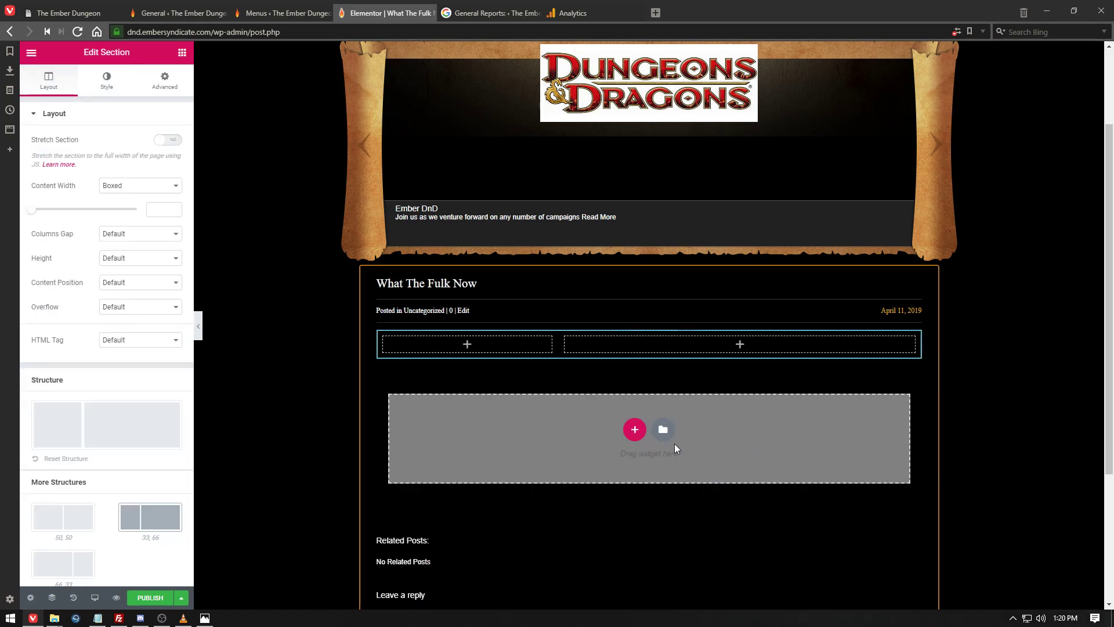
Add a Heading widget to the narrow column and set its title to "Deep in the Fulking Dungeons".
left_click(467, 345)
left_click_drag(146, 169, 464, 351)
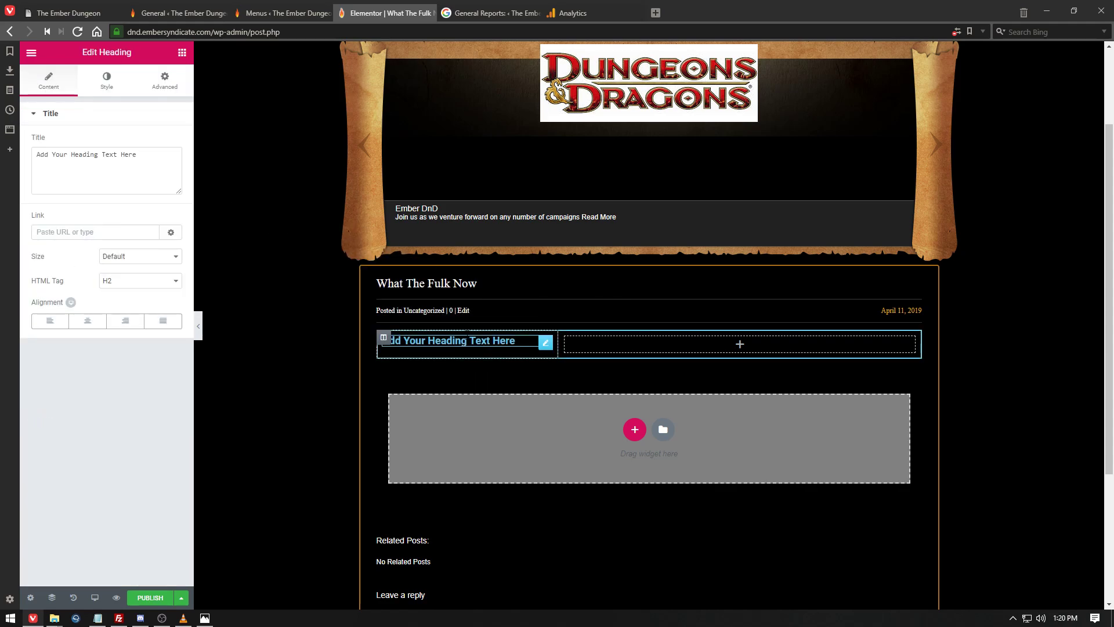
triple_click(466, 340)
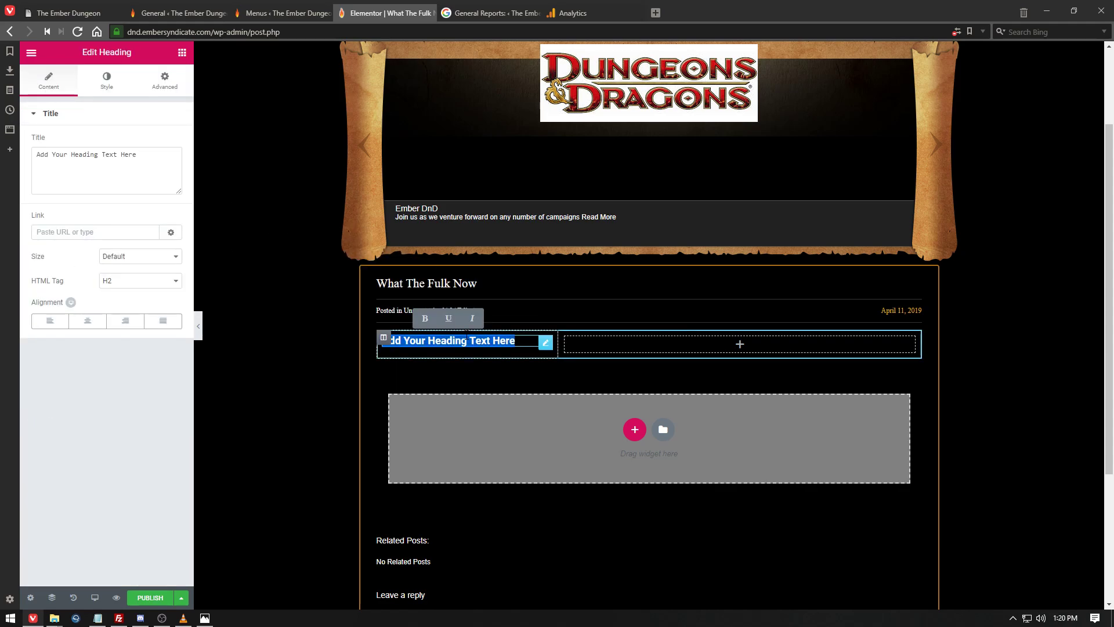
type("Dark")
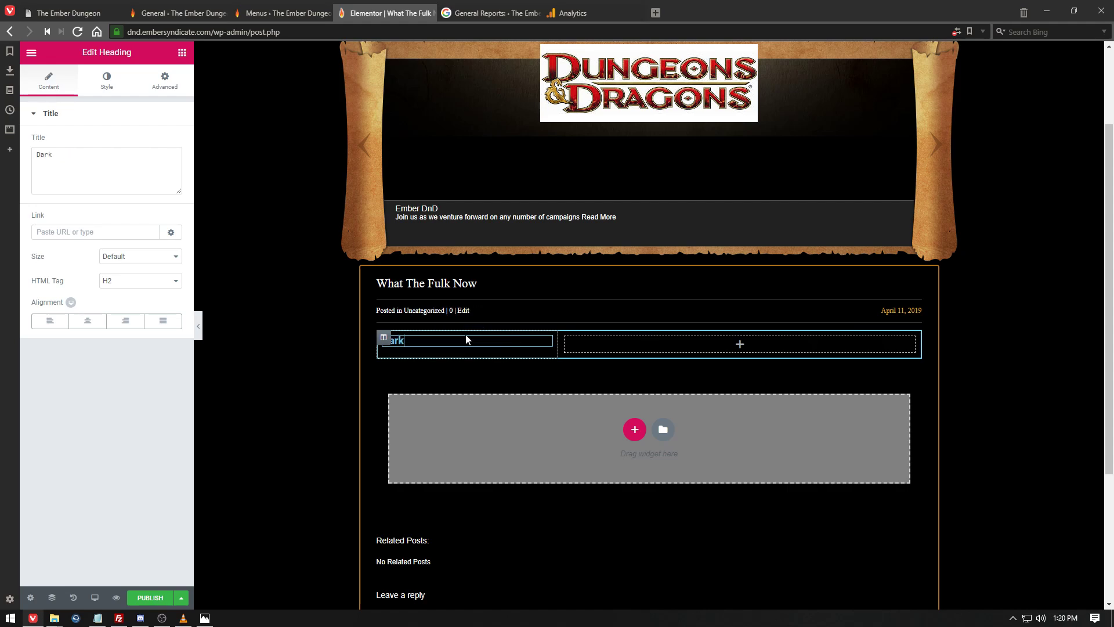
type(" In the Dar")
key("BackSpace")
key("BackSpace")
type("ulking D")
key("BackSpace")
key("BackSpace")
key("BackSpace")
key("BackSpace")
key("BackSpace")
key("BackSpace")
key("BackSpace")
key("BackSpace")
key("BackSpace")
key("BackSpace")
key("BackSpace")
key("BackSpace")
key("BackSpace")
key("BackSpace")
key("BackSpace")
key("BackSpace")
key("BackSpace")
key("BackSpace")
key("BackSpace")
type("Deep in the Fulking Dungeons")
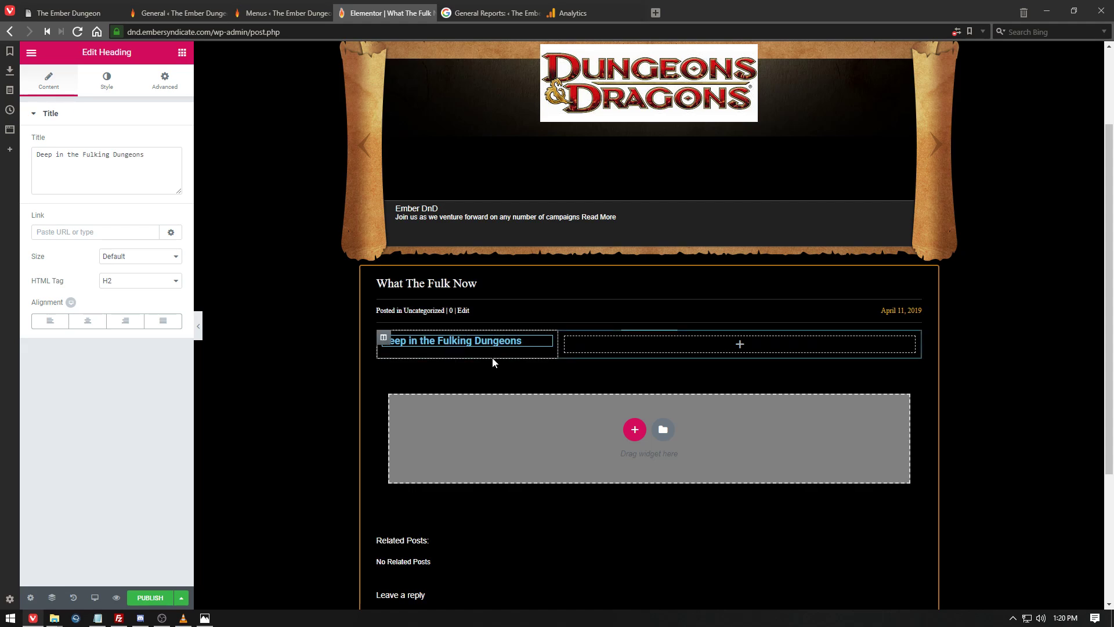
Add an Image widget to the heading's column and upload and insert the first "bg" picture from the Pictures folder.
left_click(735, 351)
left_click_drag(87, 224, 479, 343)
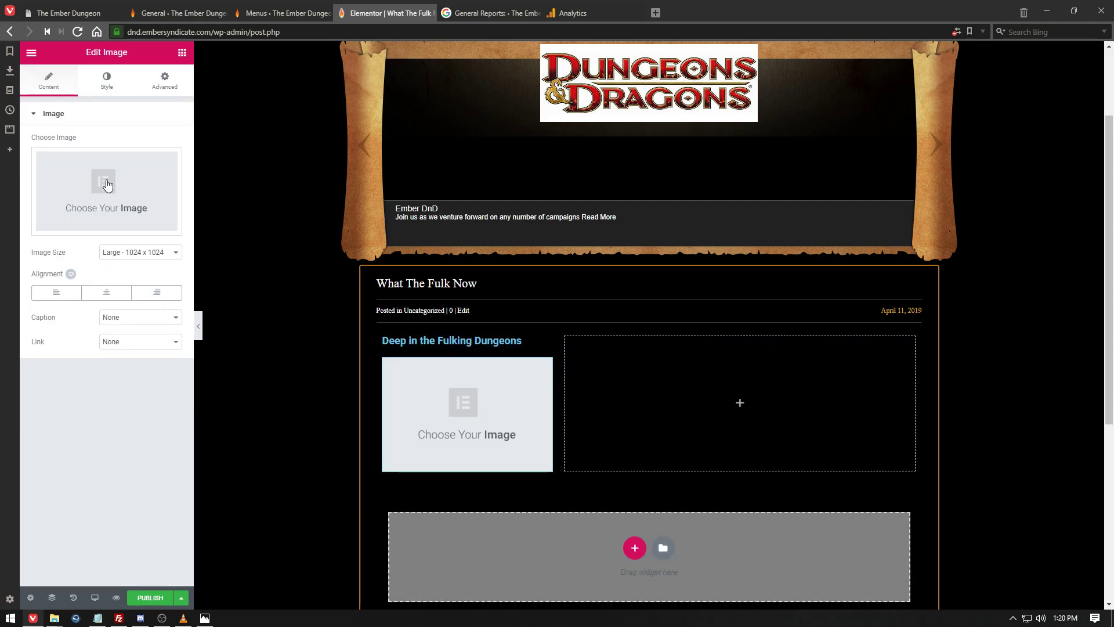
left_click(105, 195)
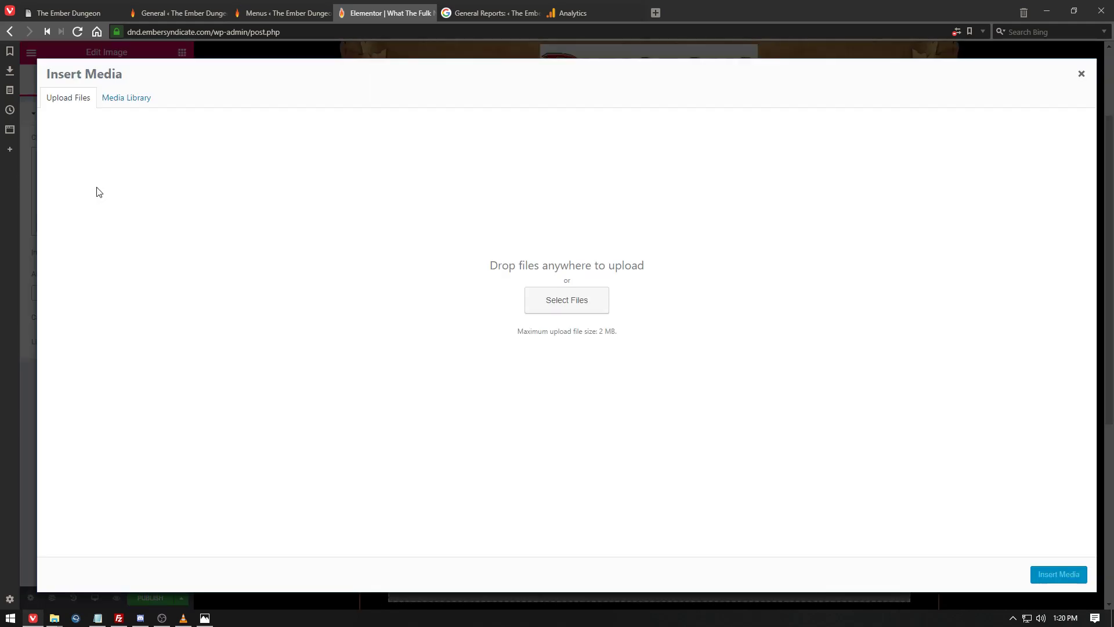
left_click(567, 309)
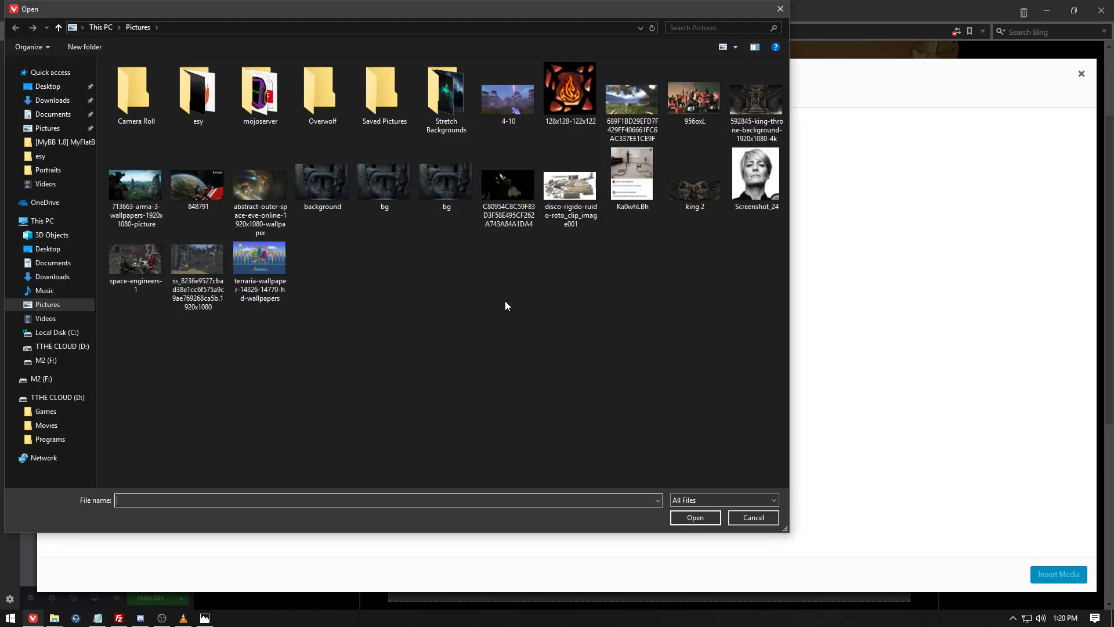
left_click(343, 173)
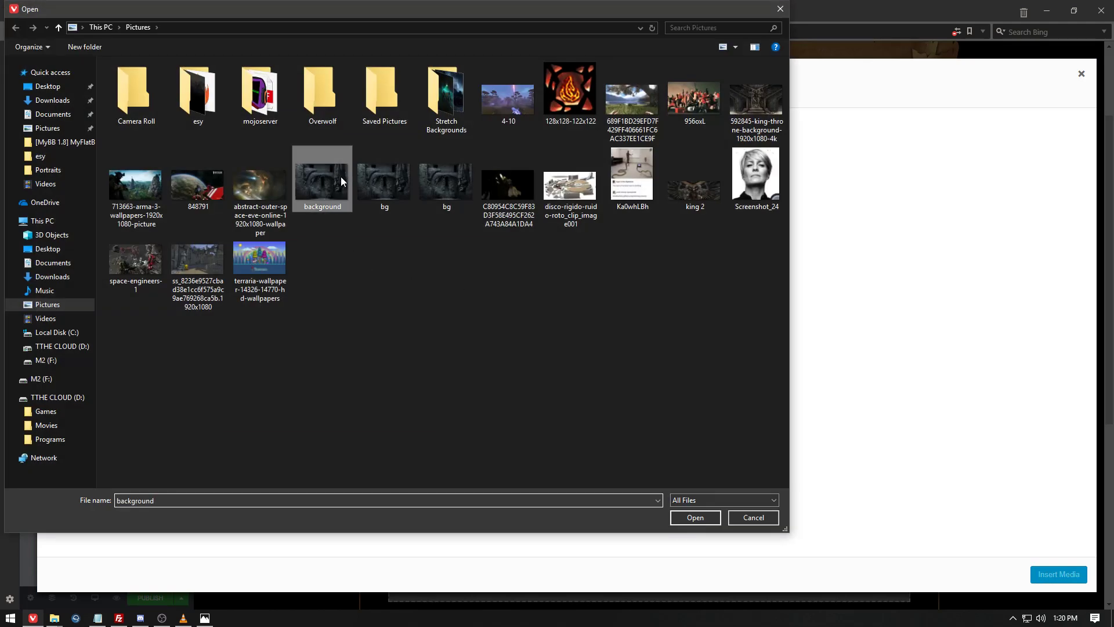
left_click(399, 191)
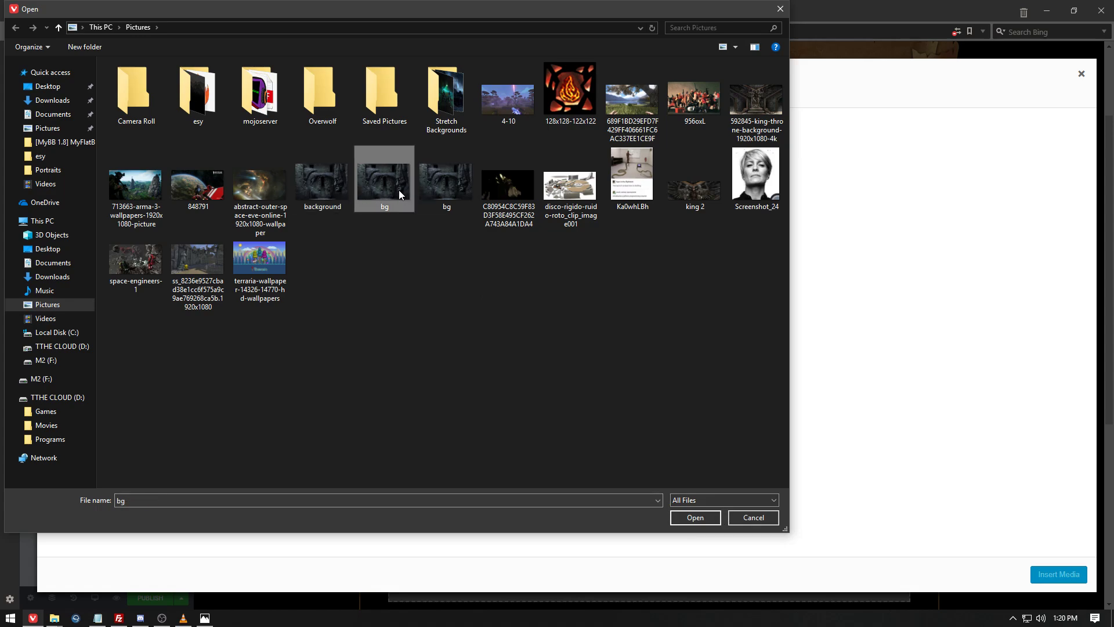
left_click(700, 521)
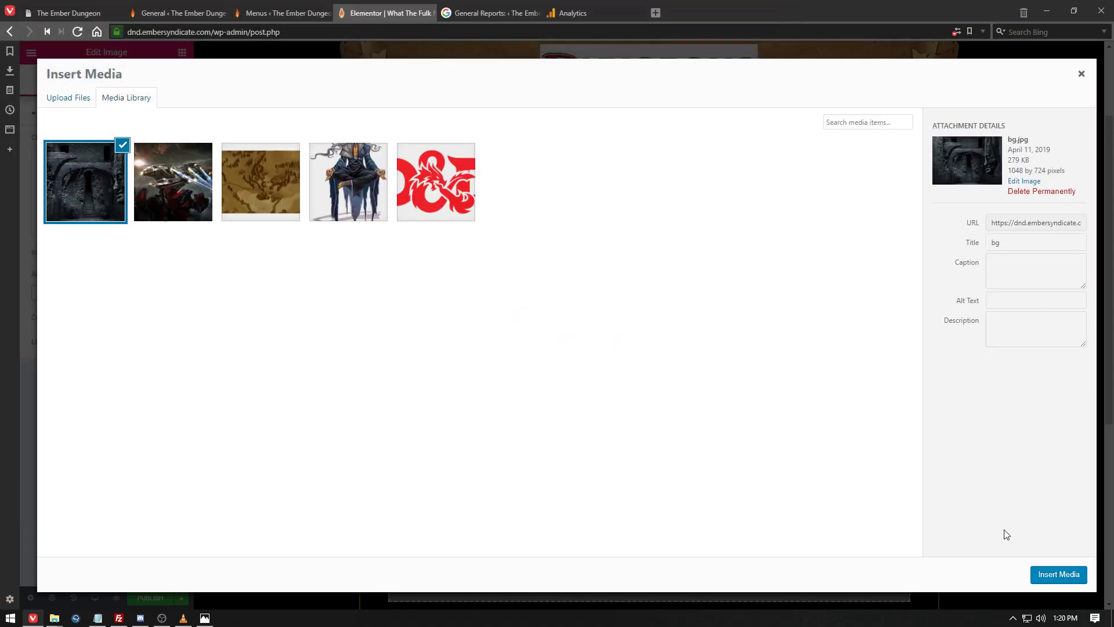
left_click(1059, 574)
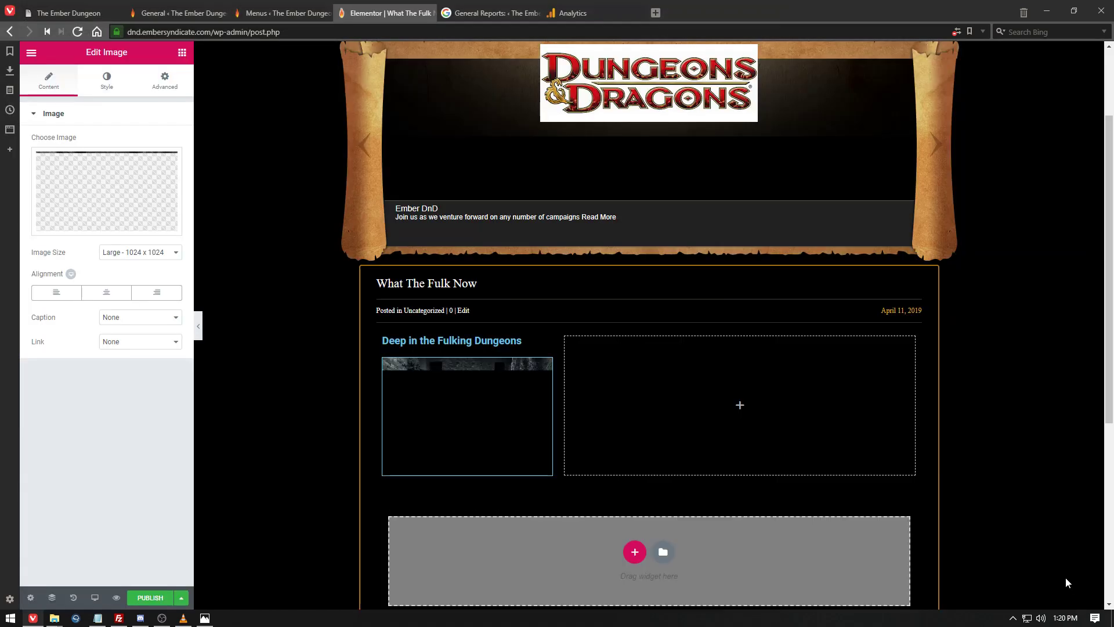
Make the image column slightly narrower and add a Text Editor widget to the wider column.
left_click(133, 255)
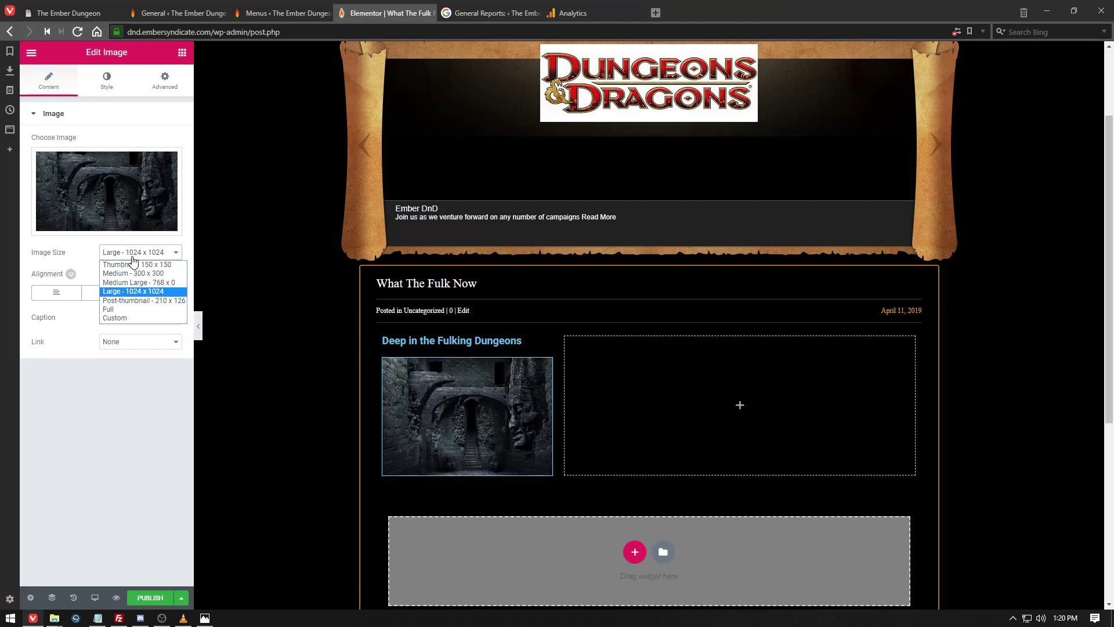
left_click(557, 401)
left_click_drag(558, 401, 532, 366)
left_click(566, 362)
left_click_drag(148, 215, 737, 393)
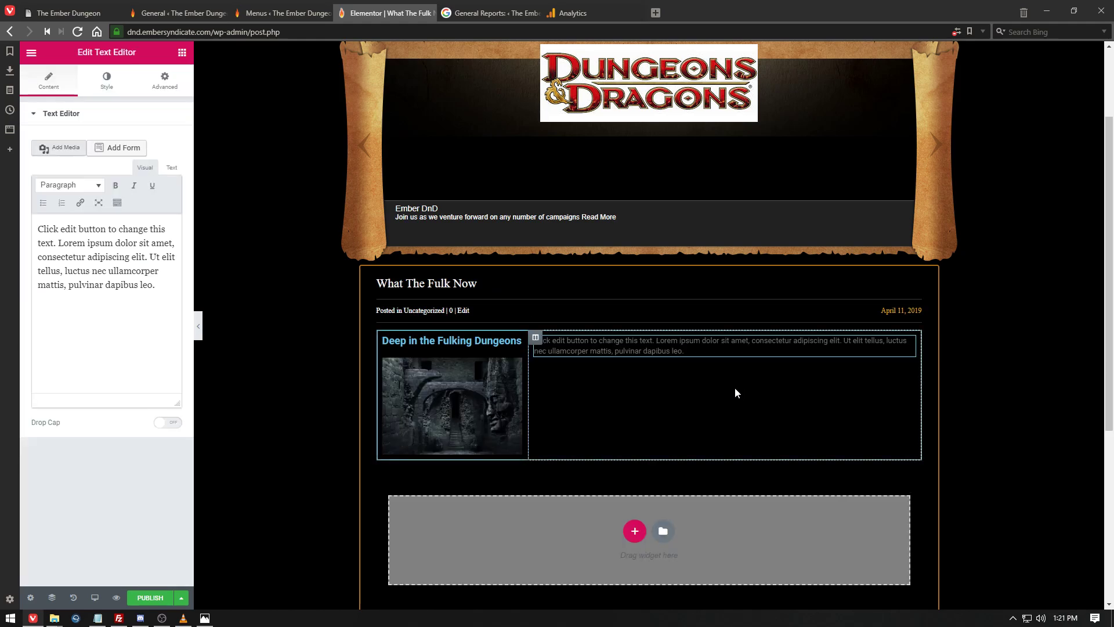
Try to replace the text widget's placeholder text directly on the page preview.
left_click(745, 349)
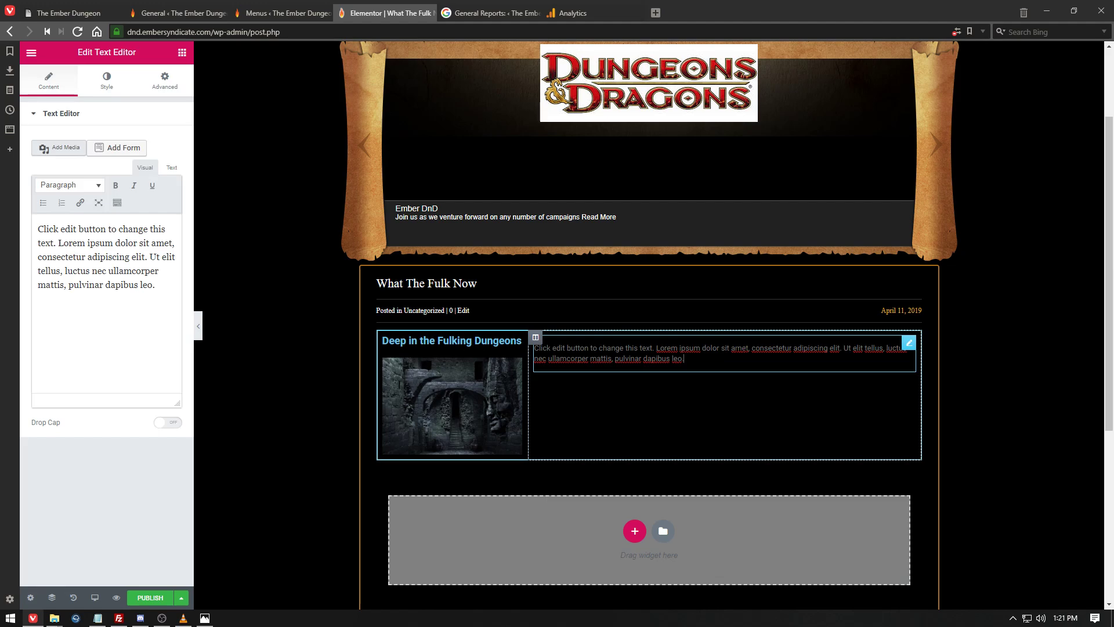
left_click_drag(685, 359, 451, 328)
type("Th")
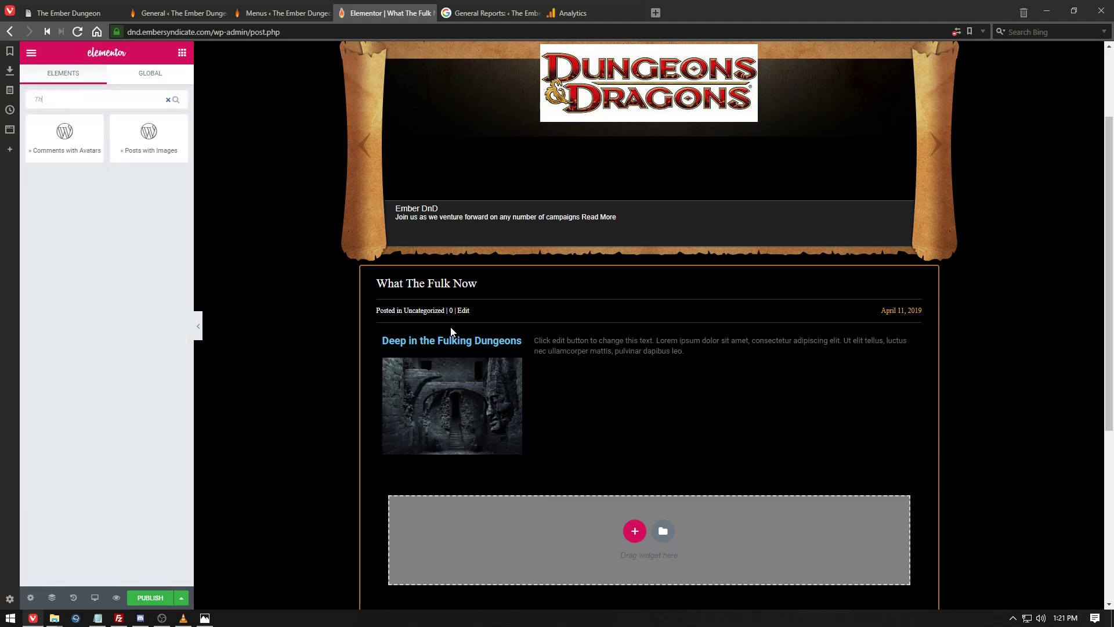
Replace the text widget's placeholder with "Deep in the Dungeons that the sick and perverted master of the keep".
left_click(615, 335)
left_click_drag(165, 290, 30, 233)
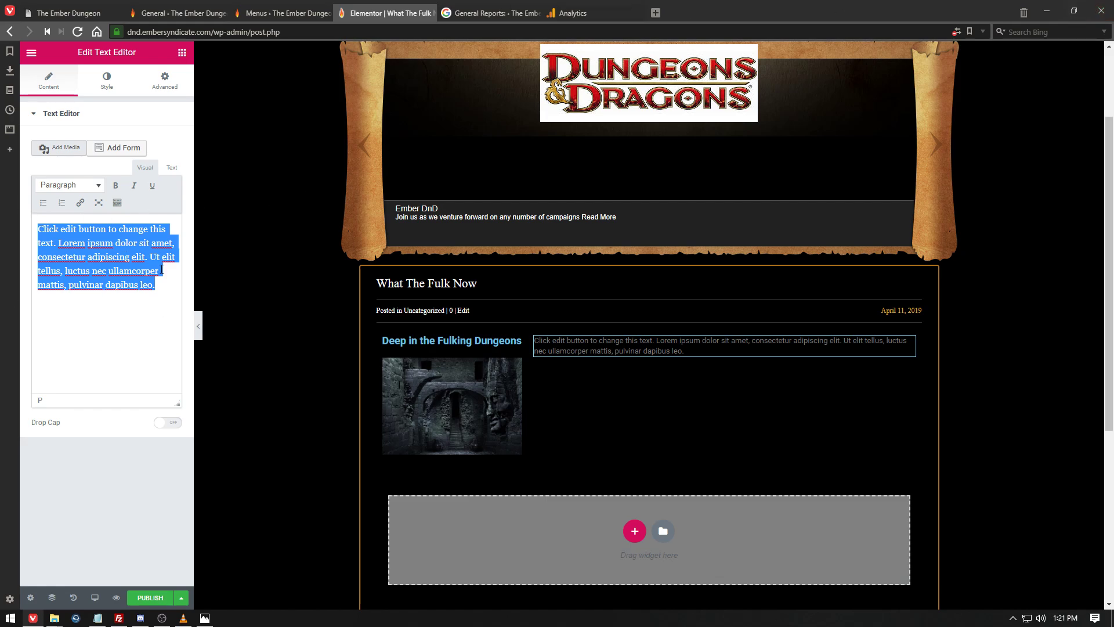
type("Deep in the Dungeon")
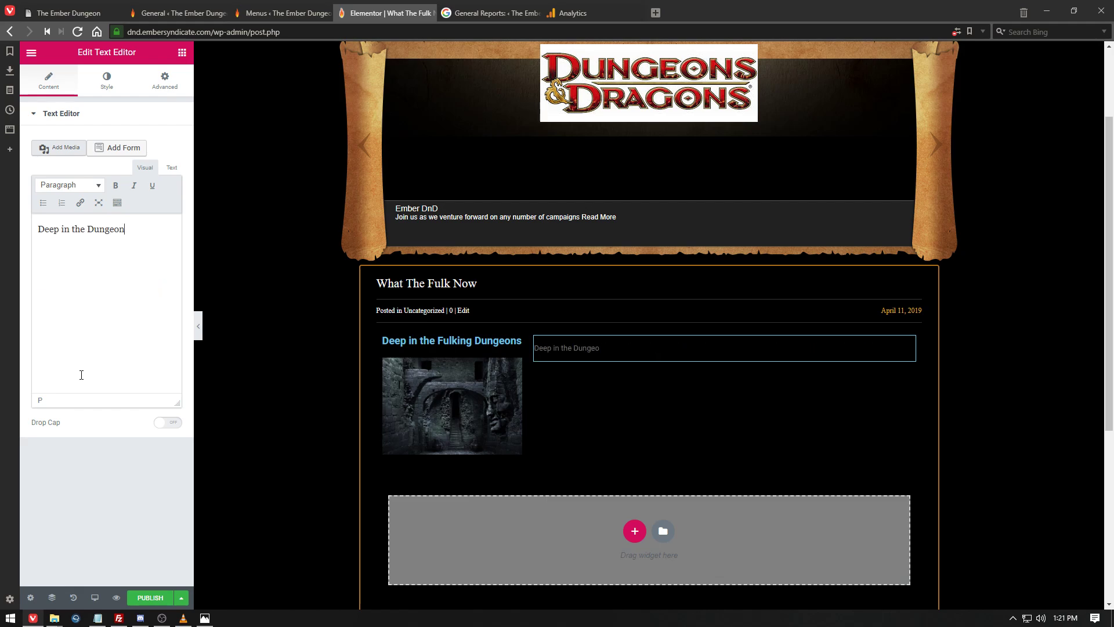
type("s that the sick and perverted ")
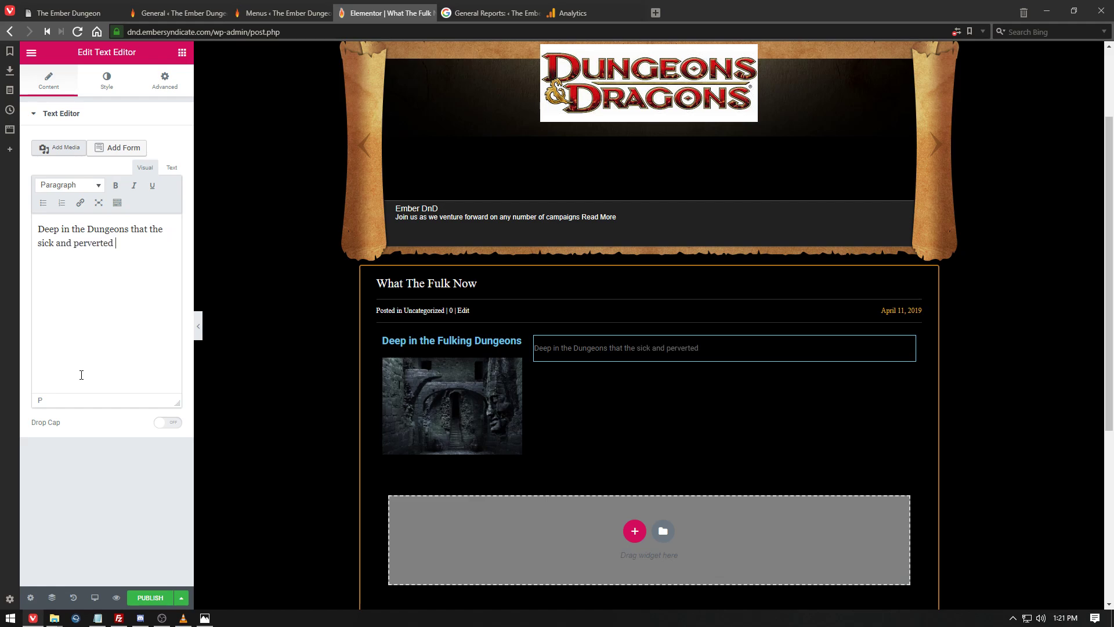
type("master of the")
type("king")
key("BackSpace")
key("BackSpace")
key("BackSpace")
key("BackSpace")
type("keep")
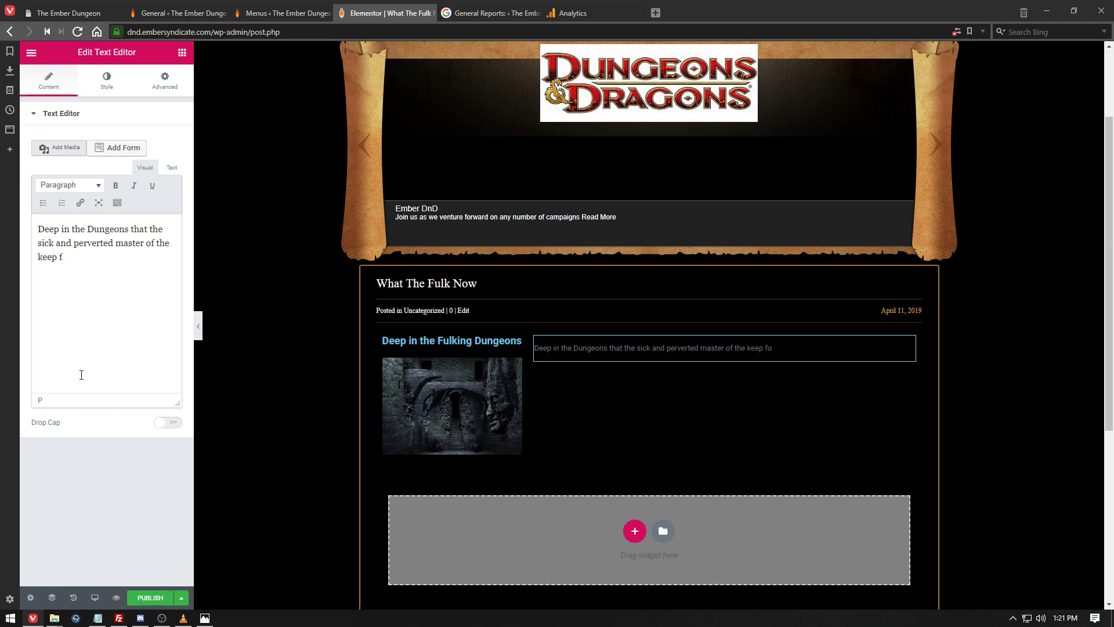
Continue the paragraph with "took pride in, There was no way out for our adventurers, For they had been sent there by the Dungeon Master themselves,".
type(" took pride in, There was")
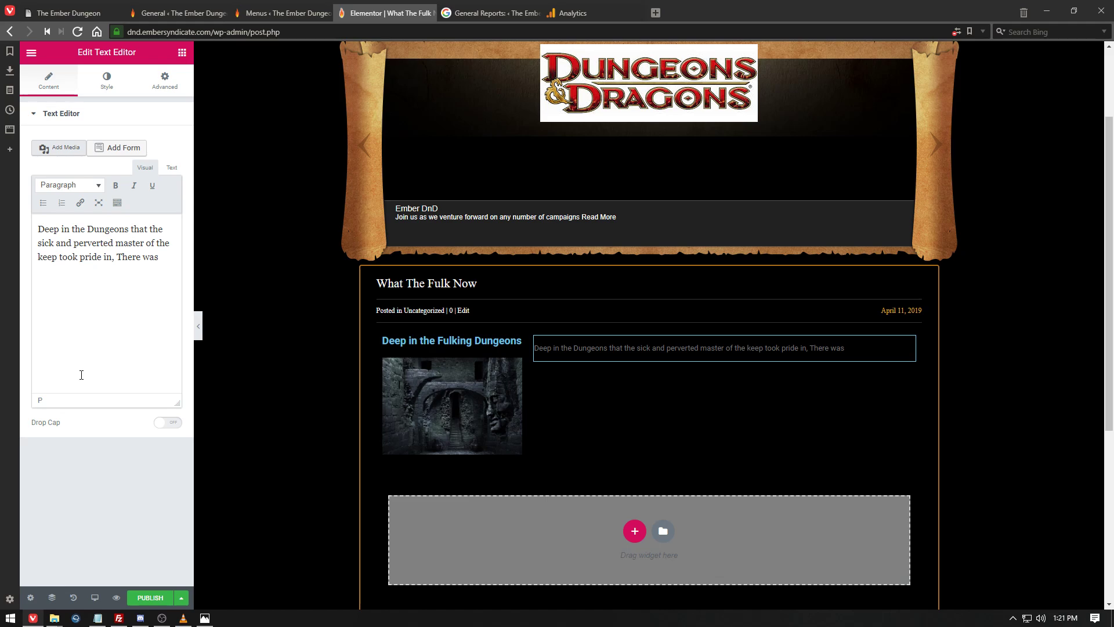
type("y out for our ")
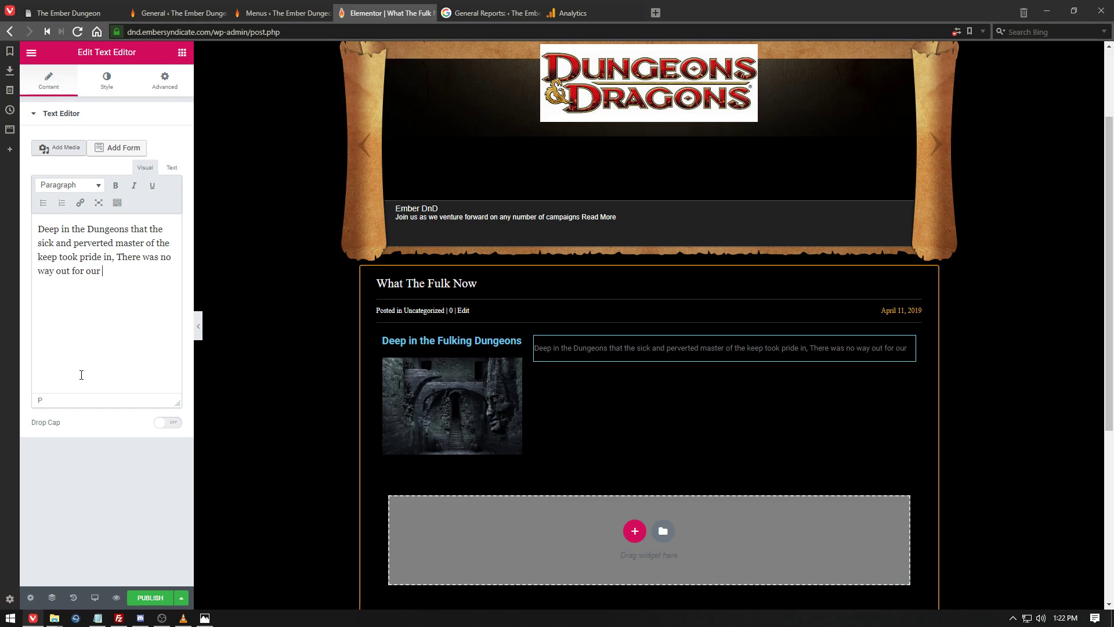
type("adventurer")
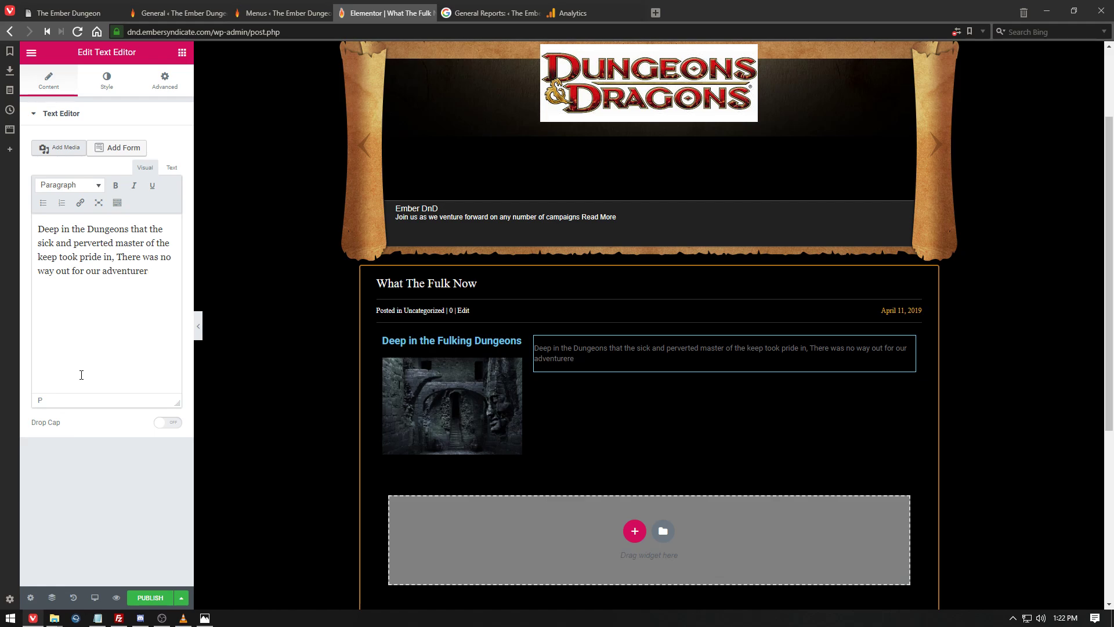
type("esd For they had been")
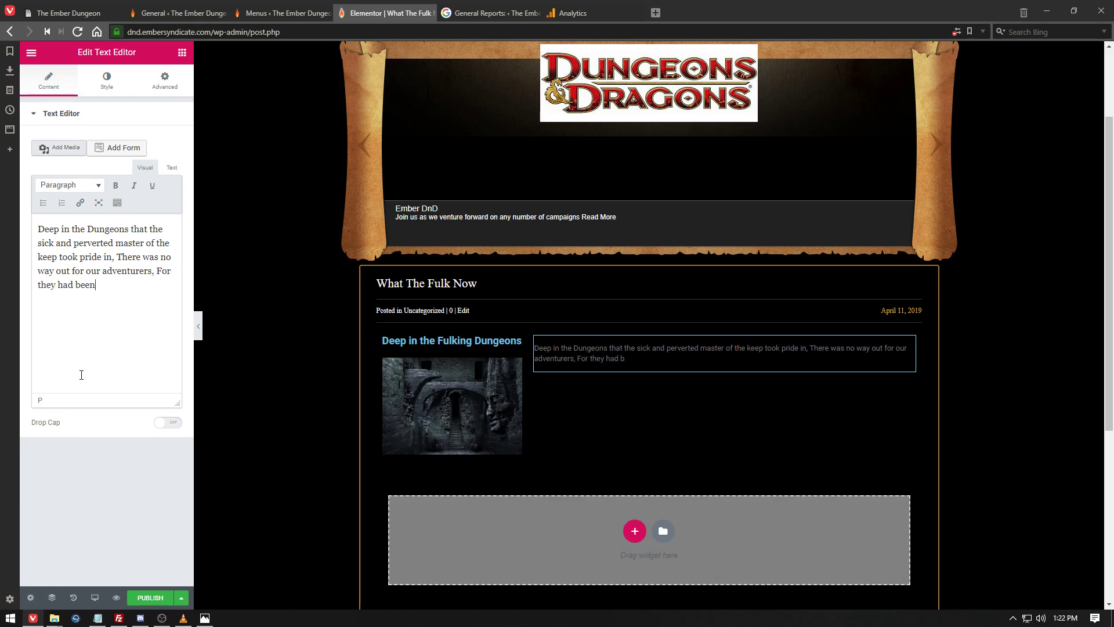
type(" sent there")
type("by the Dungeon")
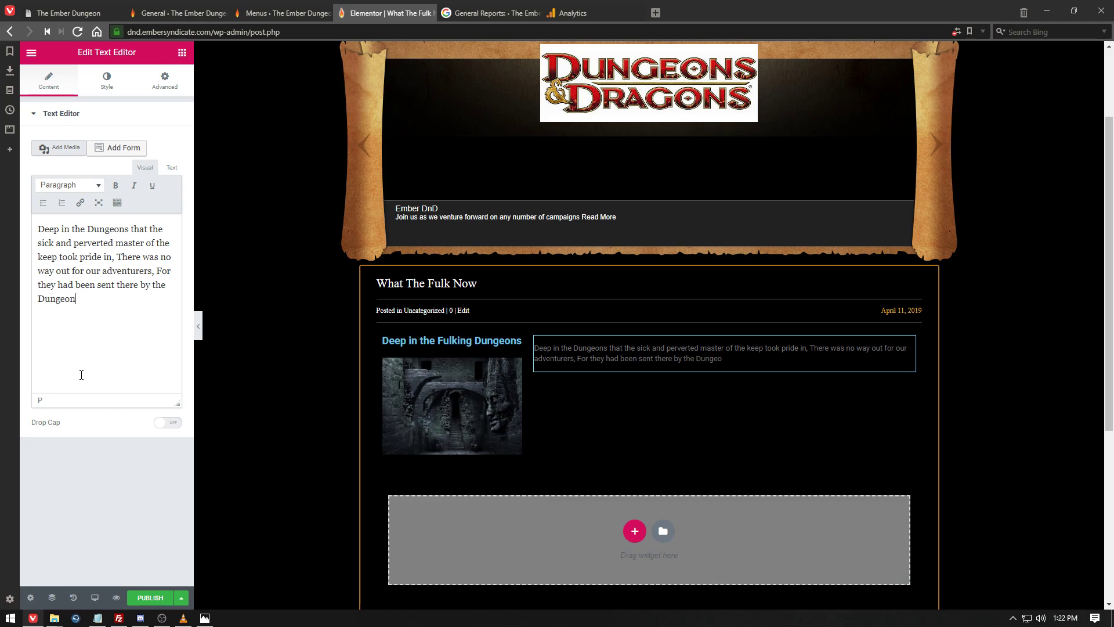
type(" Master themselves,")
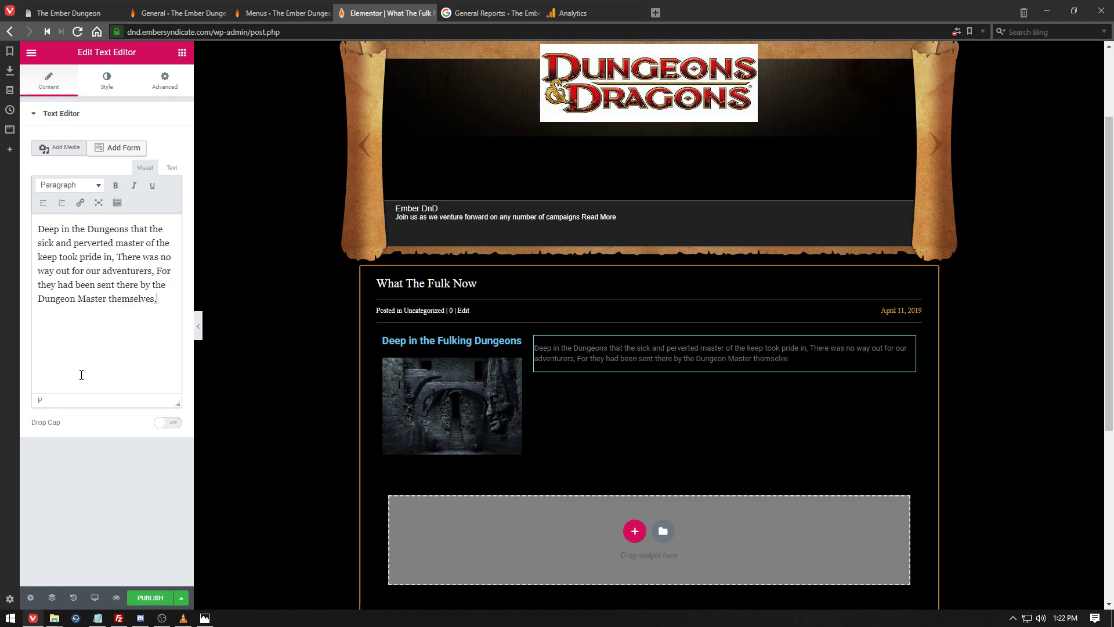
Finish the paragraph with "Will our heros find the light of day again? or will they perish at the hands of the Dungeon Master.".
type(" Will our heros find ")
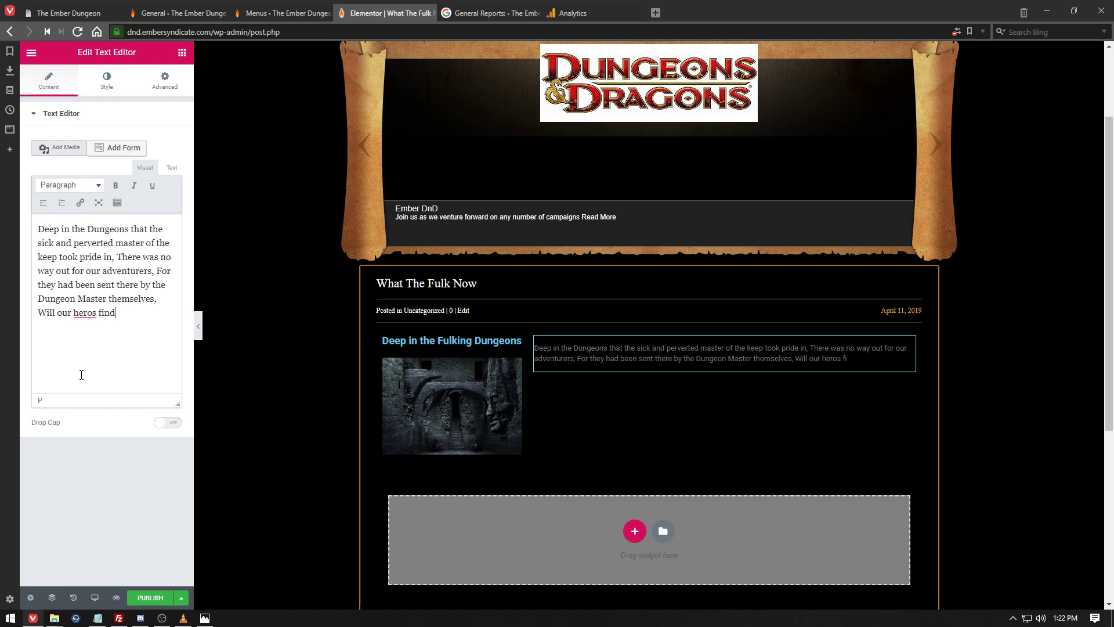
type("the light oiff day again?or will they perish at the hands")
type("of t")
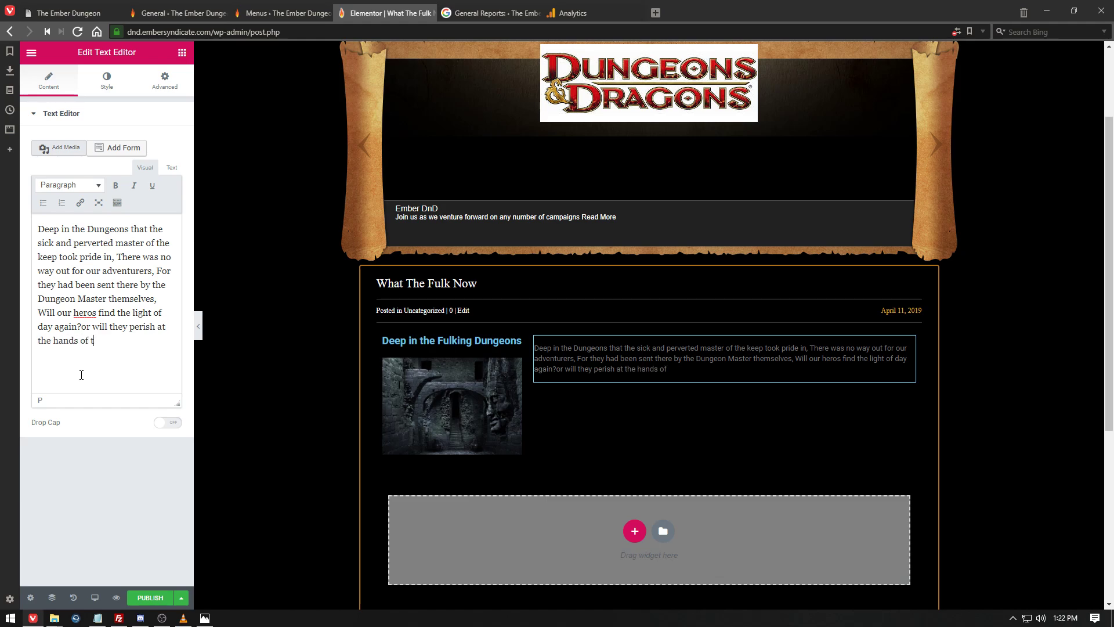
type("he Dungeon Master.")
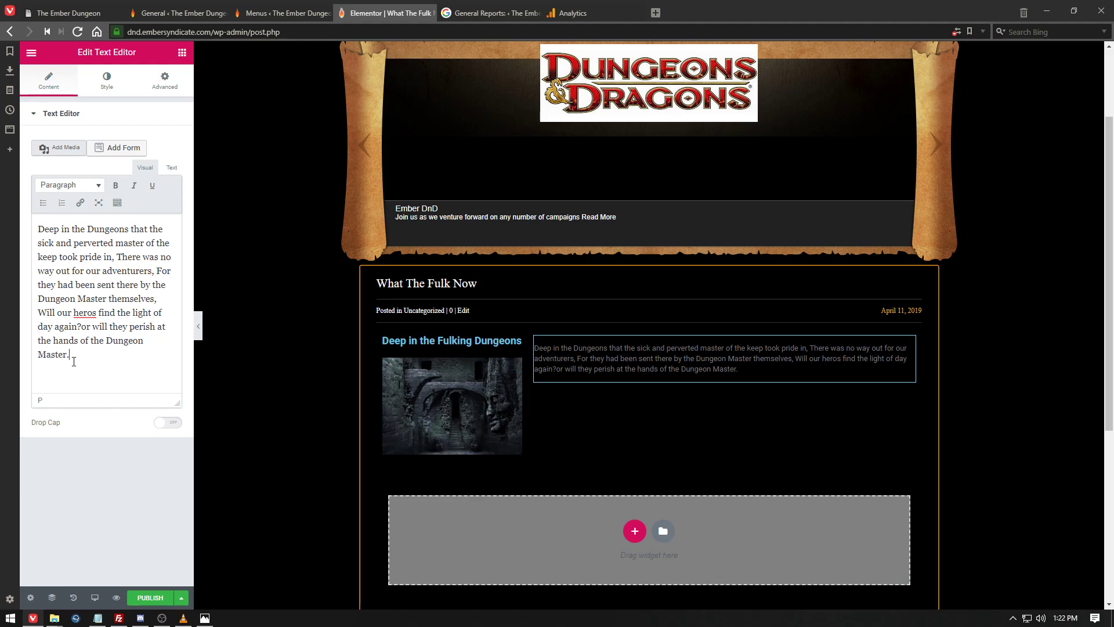
left_click(82, 326)
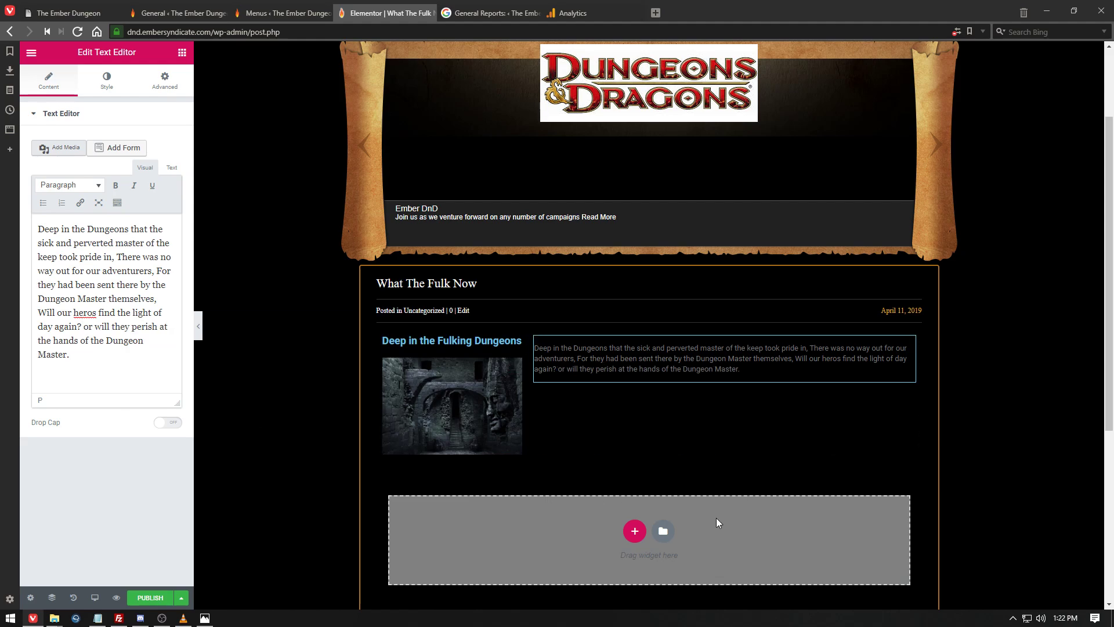
Add a single-column section below the section with the dungeon picture and paragraph.
left_click(634, 530)
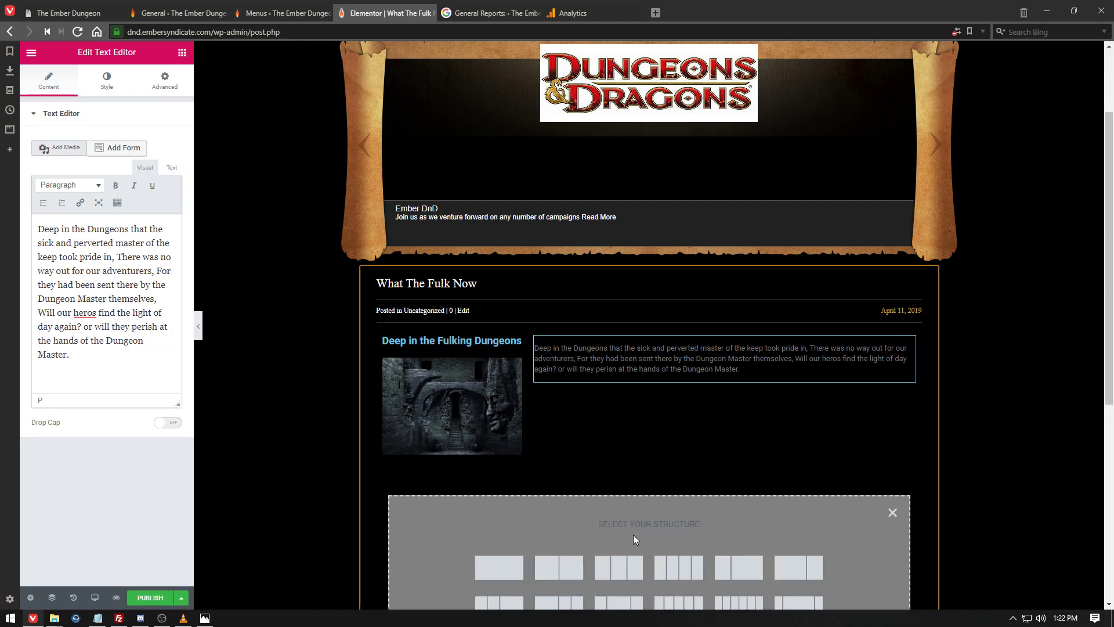
scroll(768, 493, "down", 3)
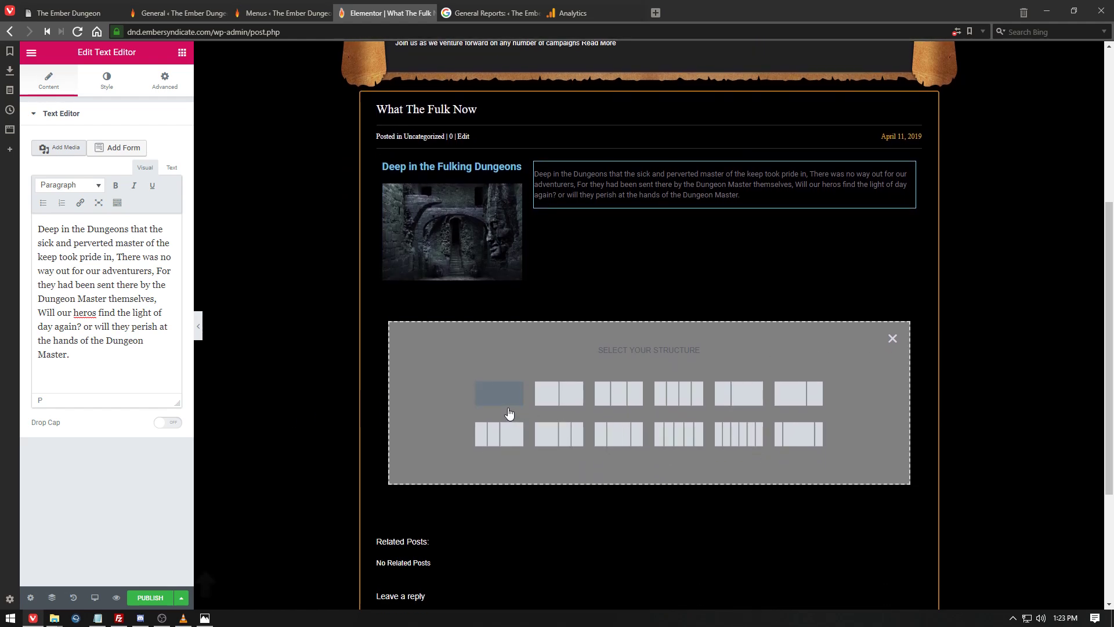
left_click(499, 394)
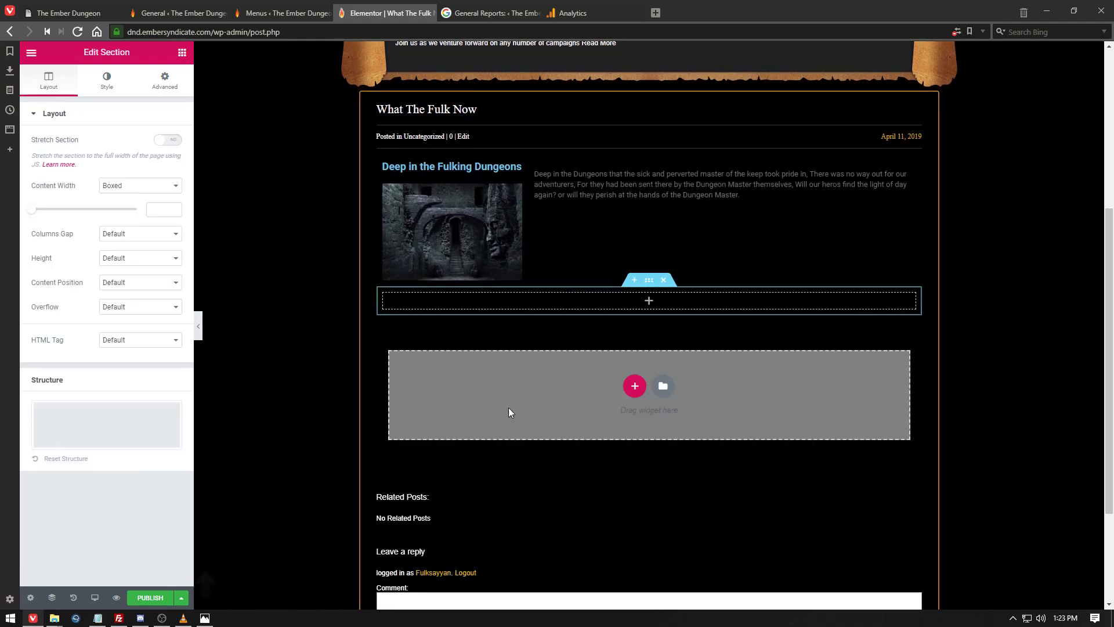
Add an Image widget beneath the dungeon paragraph and fill it with the brown map picture from the media library.
left_click(650, 300)
left_click_drag(81, 235, 709, 217)
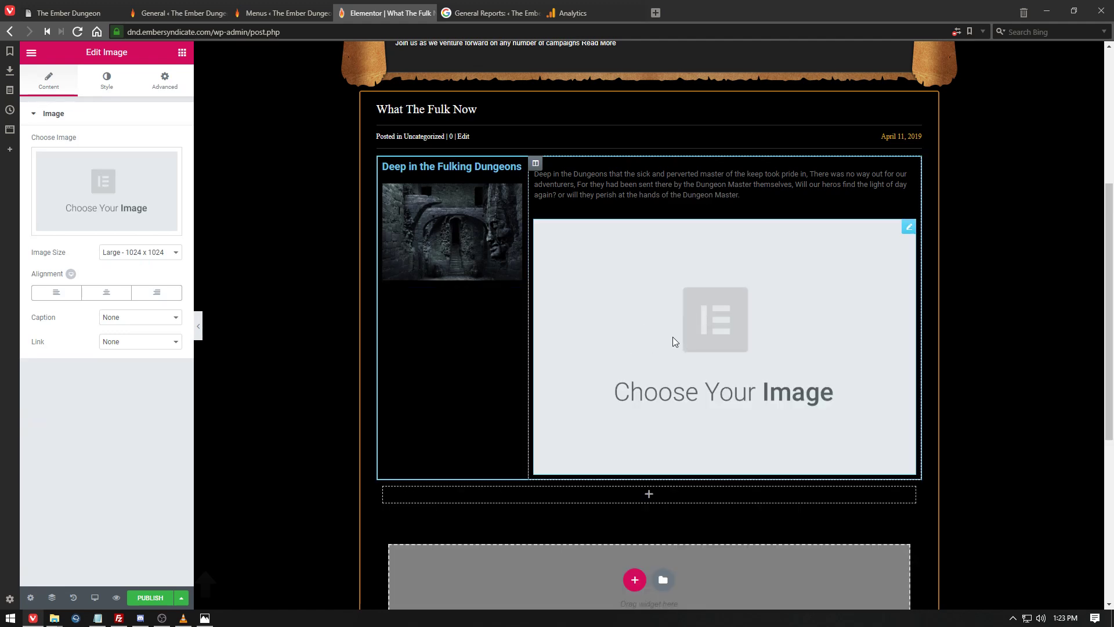
left_click(137, 176)
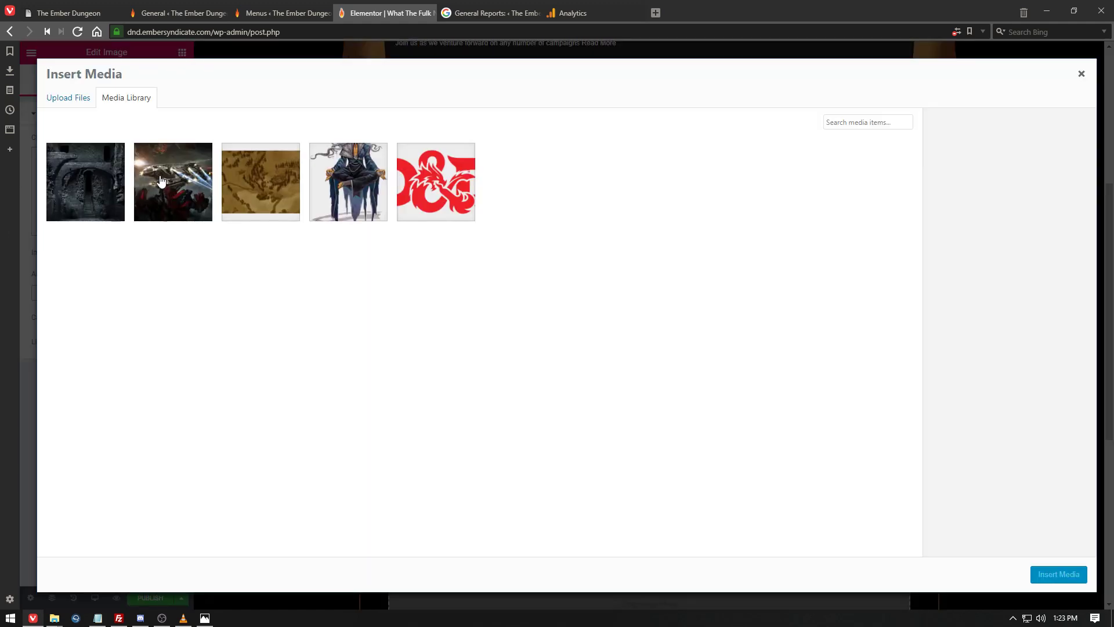
left_click(276, 168)
left_click(1058, 574)
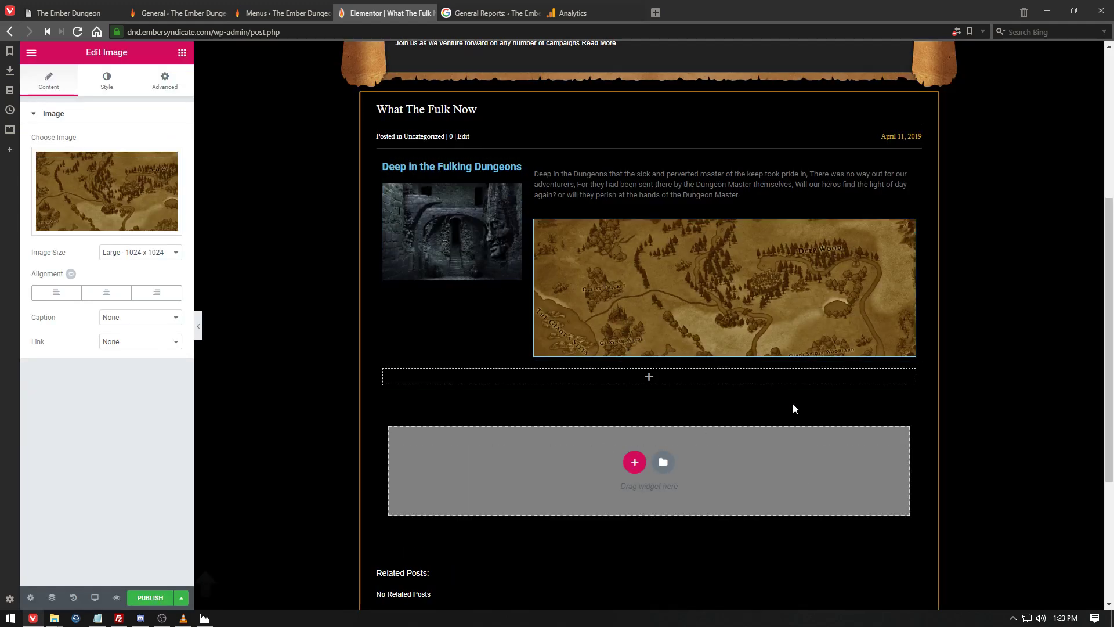
Add a Text Editor widget beneath the dungeon picture in the narrow column.
scroll(795, 407, "down", 2)
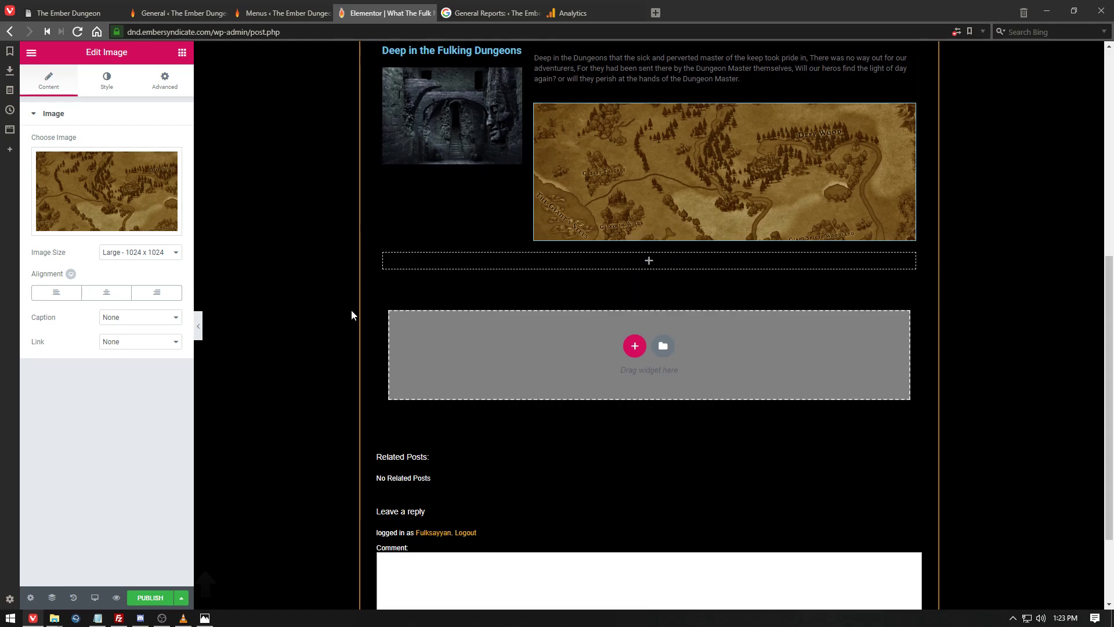
left_click(635, 348)
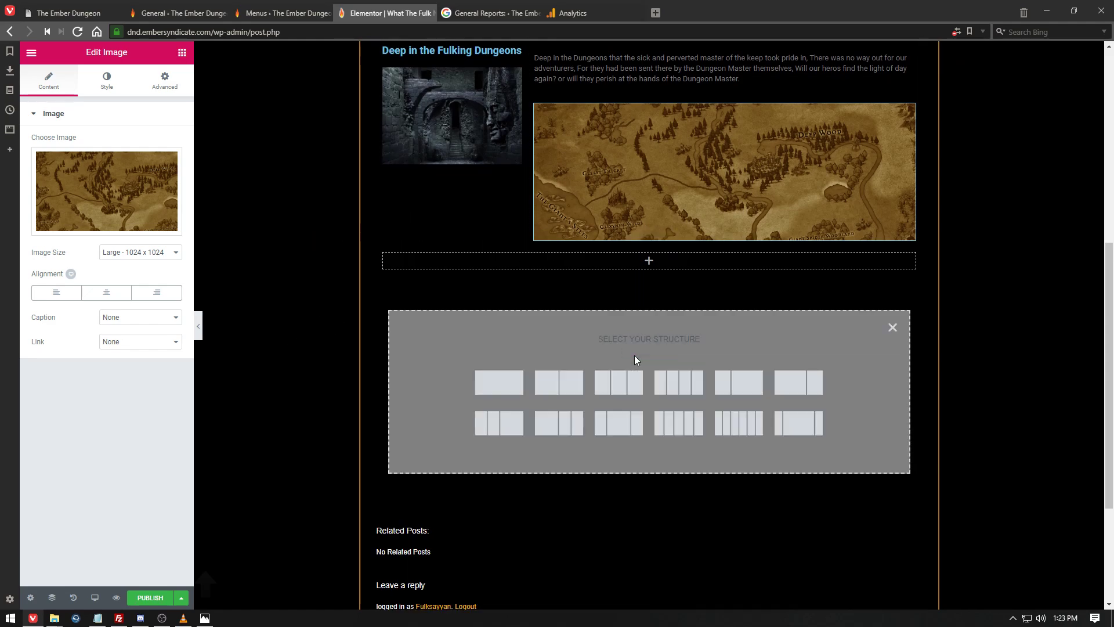
left_click(648, 262)
left_click_drag(169, 229, 460, 169)
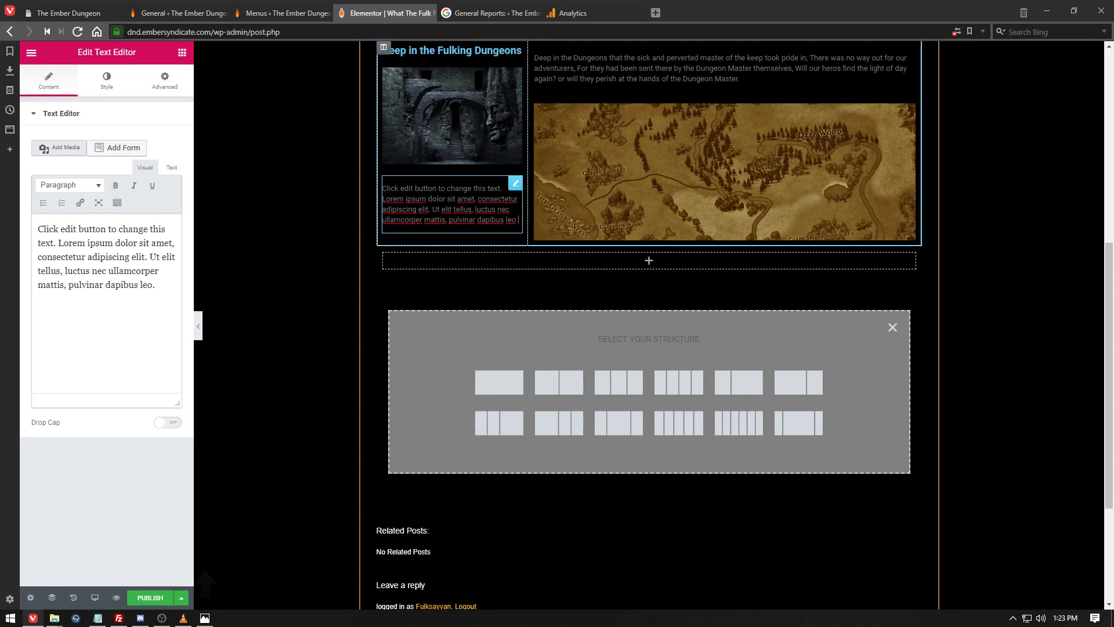
Replace the new text widget's placeholder with "Our game Nights happen once a week on fraptus day at umpteenth O'clock".
left_click_drag(519, 221, 381, 189)
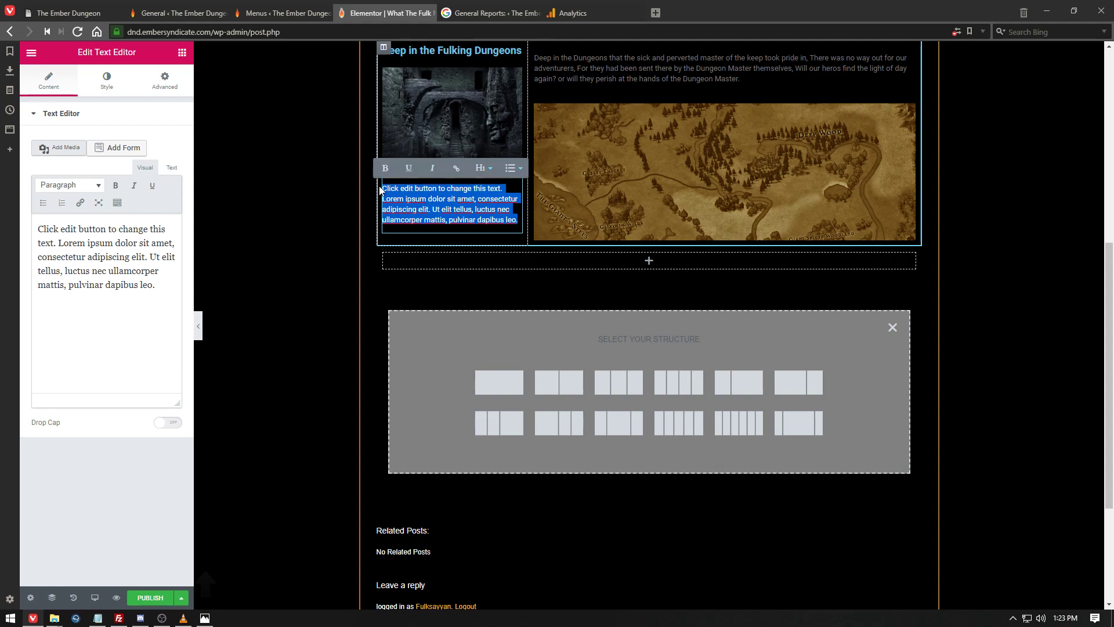
type("T")
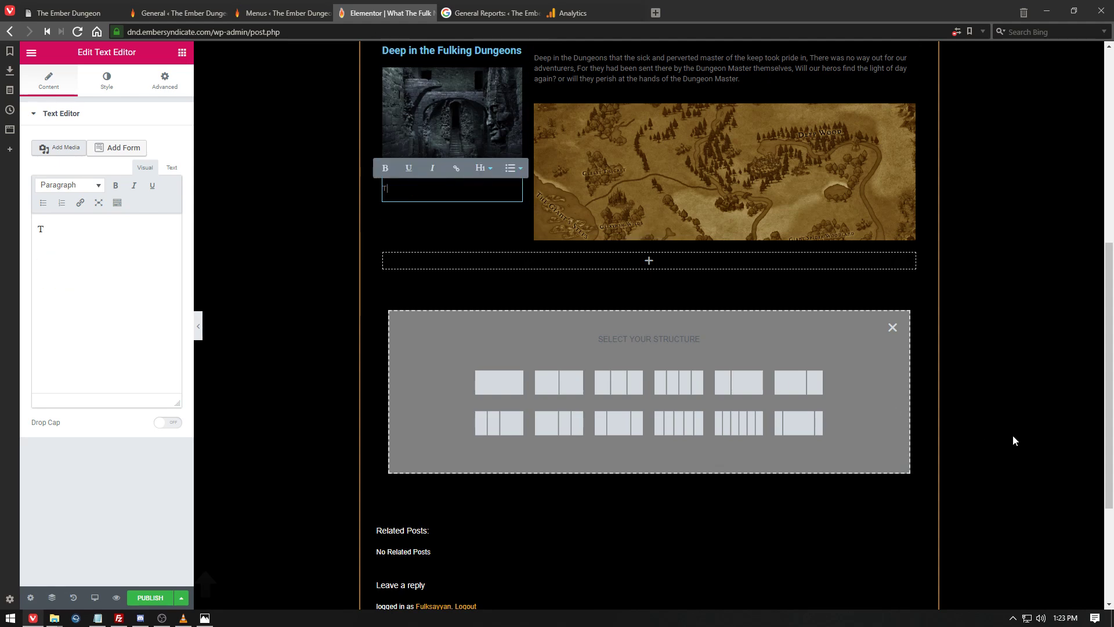
key("BackSpace")
type("Our game")
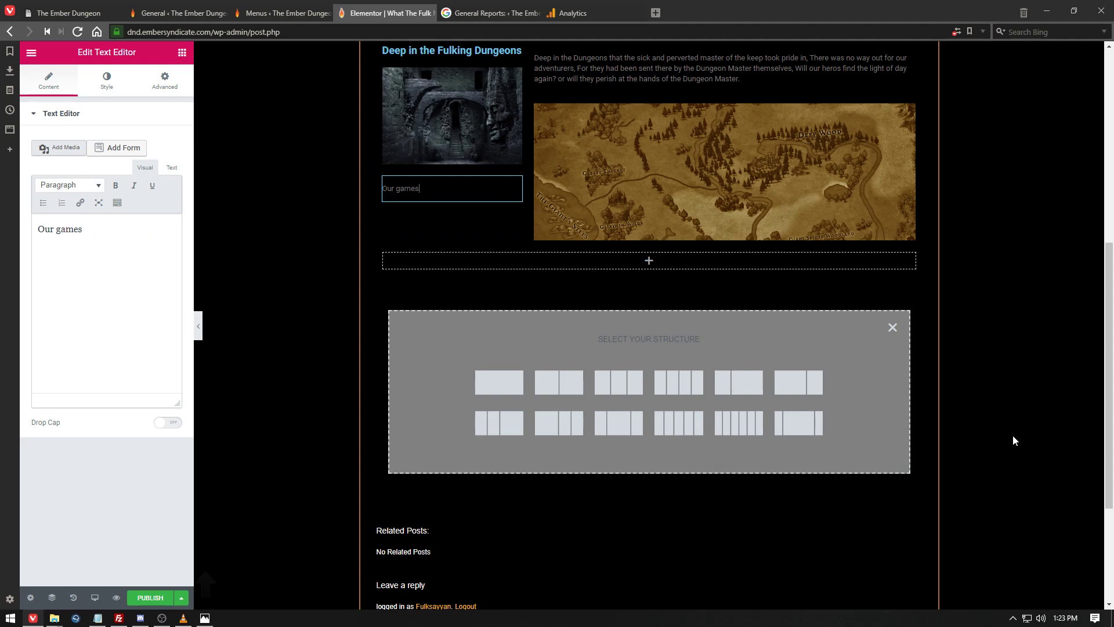
type(" Nights happen once w")
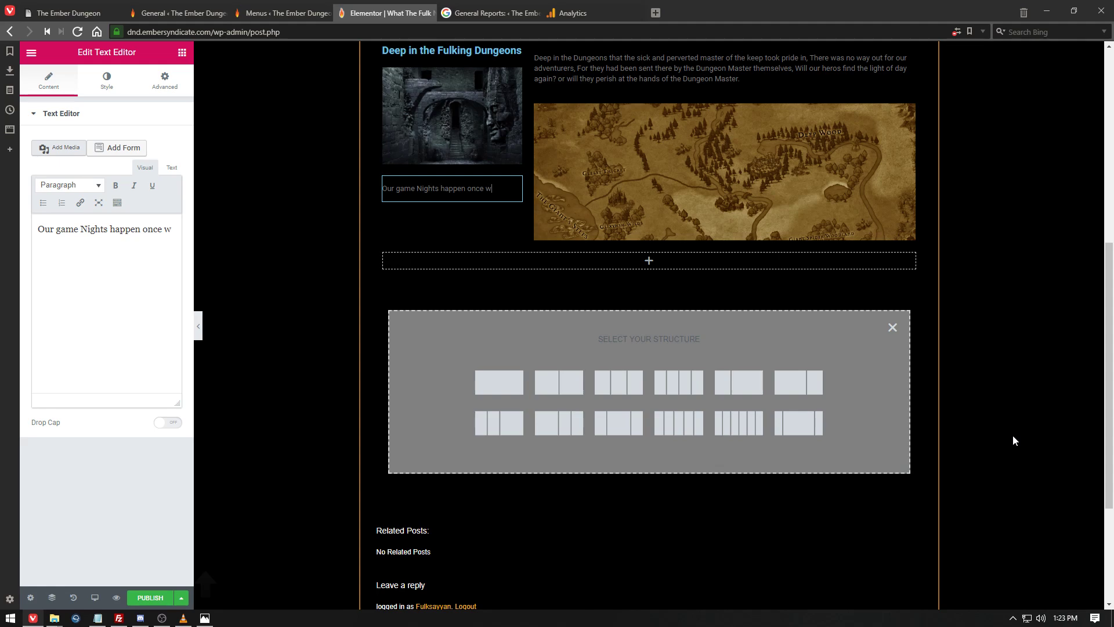
key("BackSpace")
type("a week on fr")
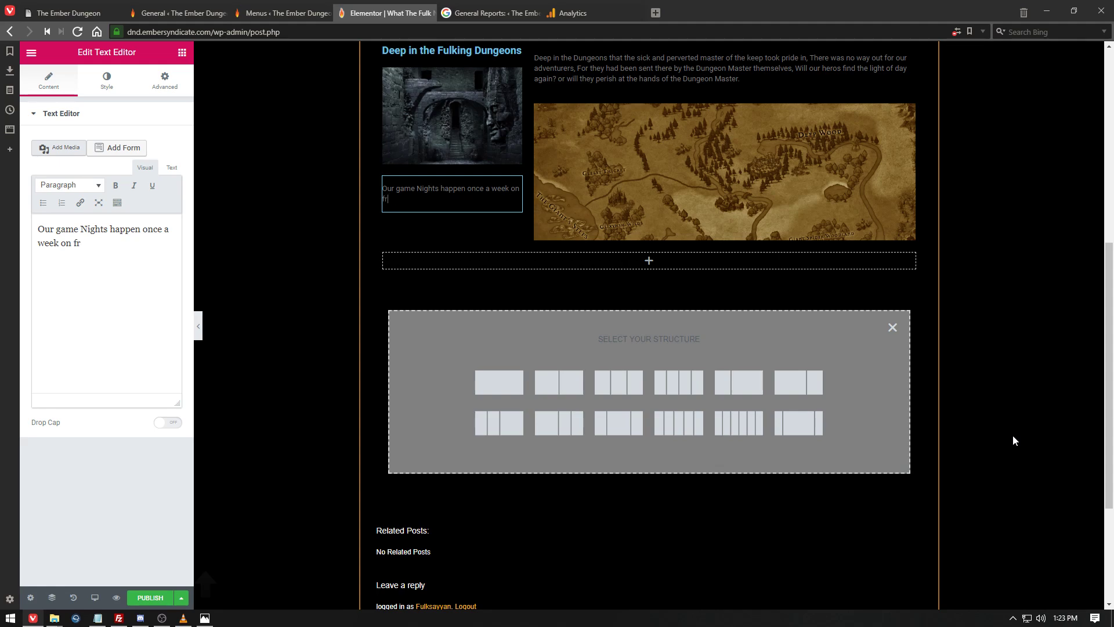
type("aptus day at u")
type("mptee")
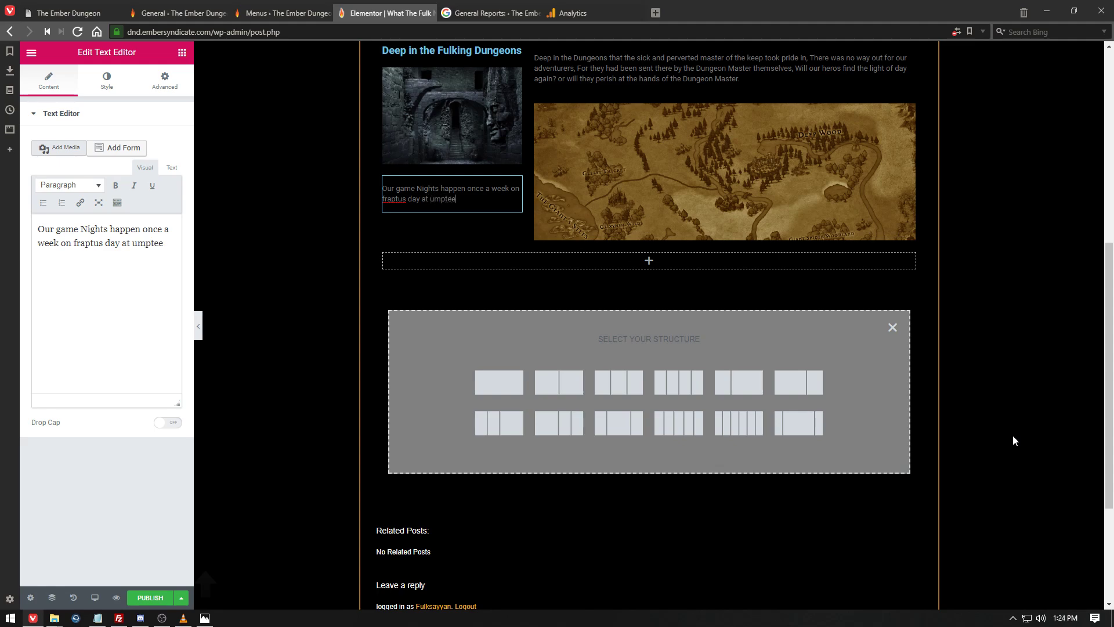
type("nth O")
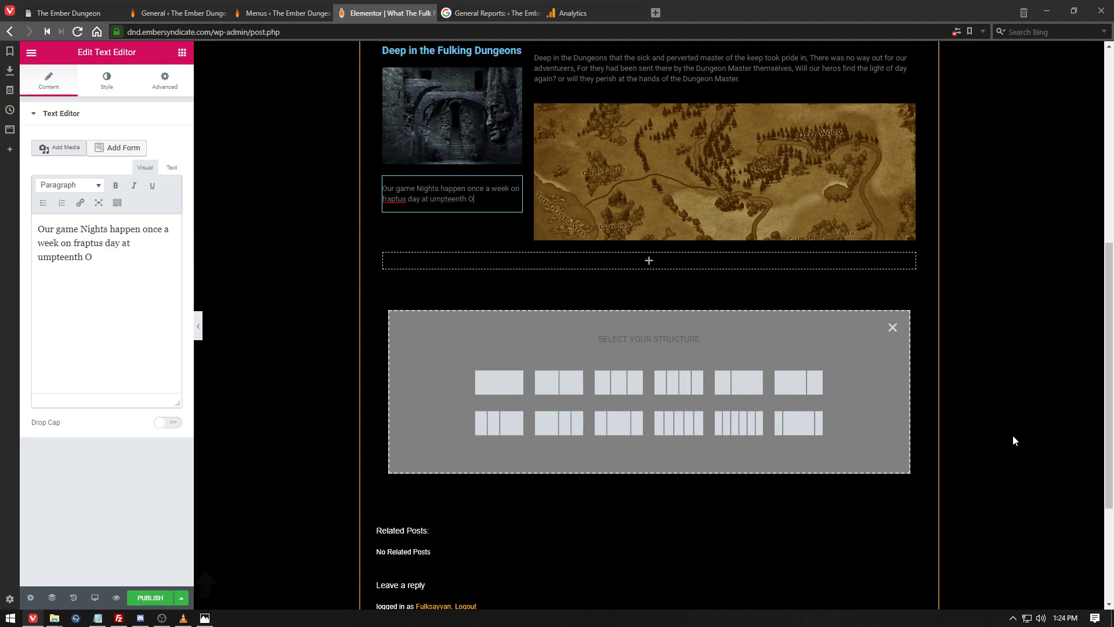
type("'clock")
Add a second line to the game night text reading "Discord Link - Link to the Instance map".
key("Return")
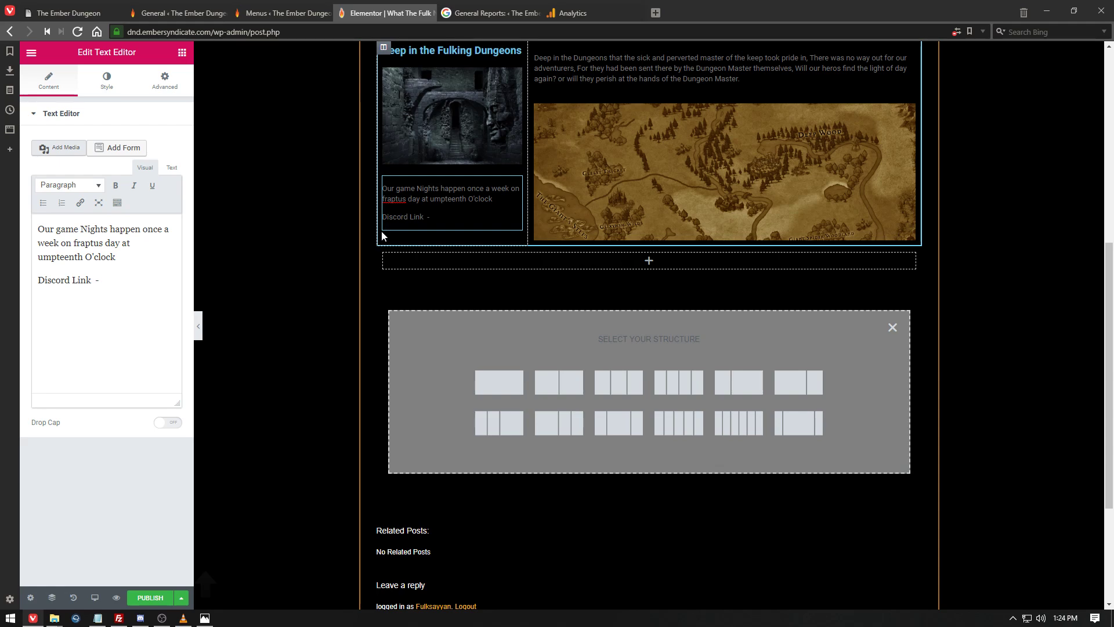
type("ink to the Instance mA")
key("BackSpace")
type("ap")
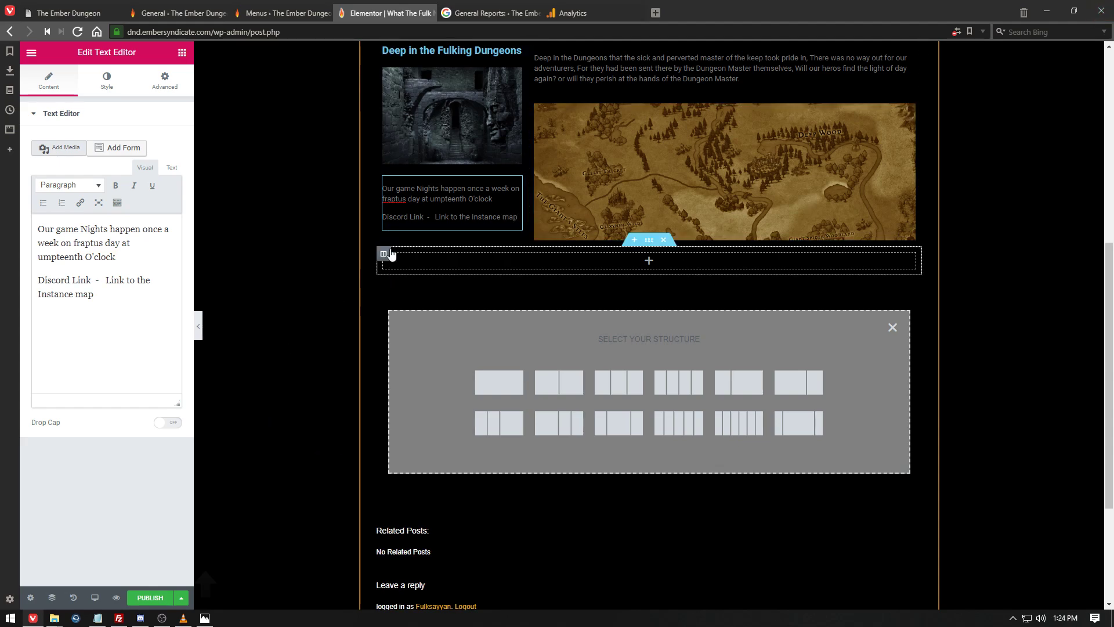
left_click_drag(94, 281, 38, 282)
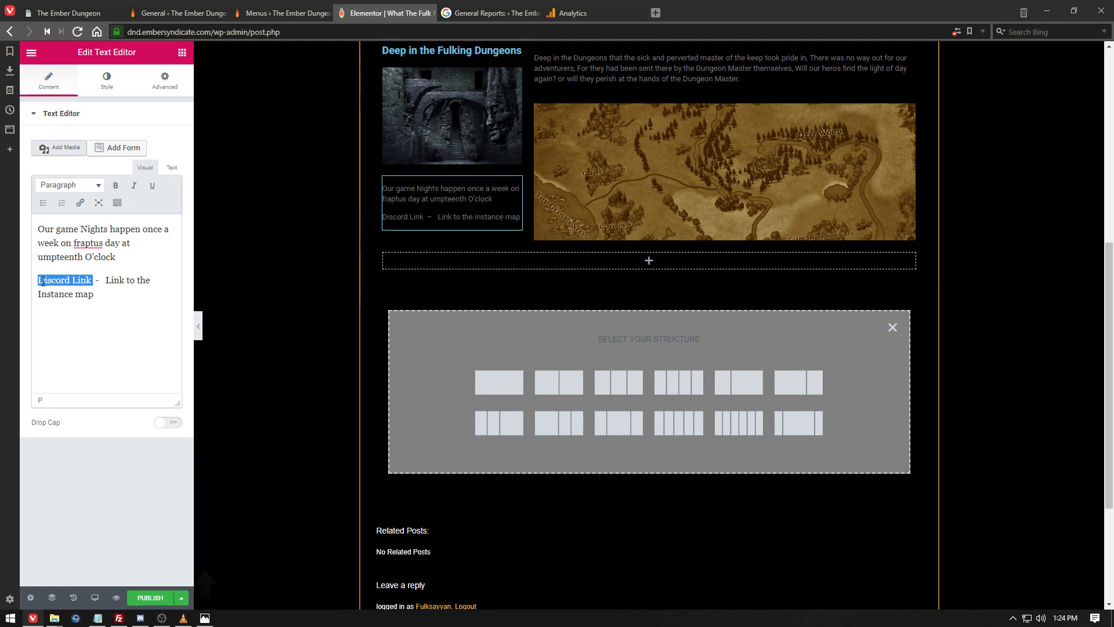
left_click(81, 203)
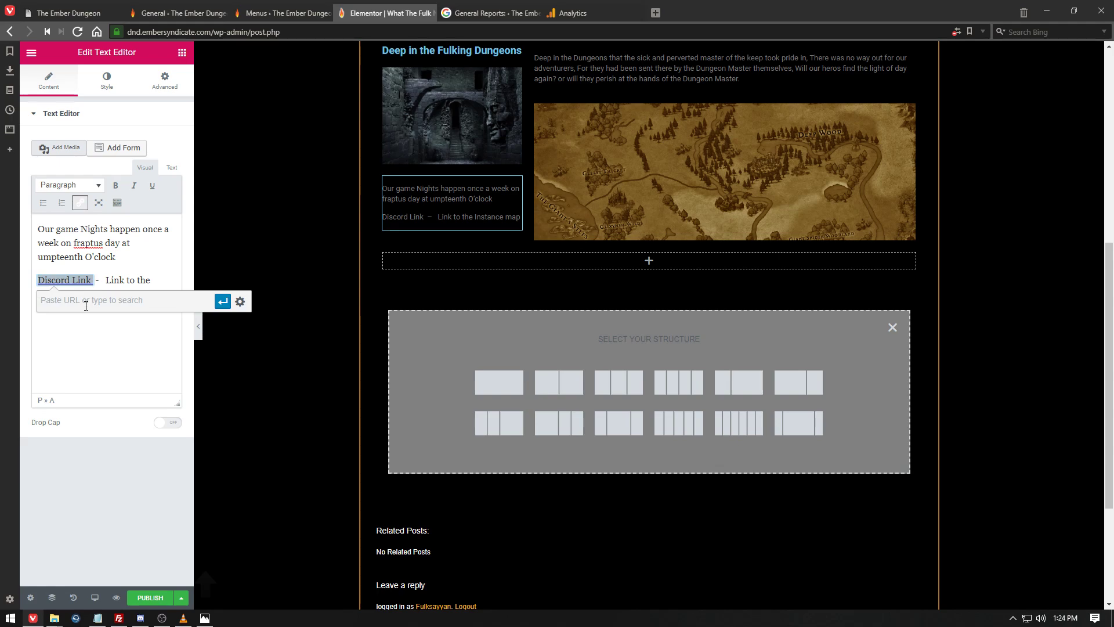
left_click(121, 331)
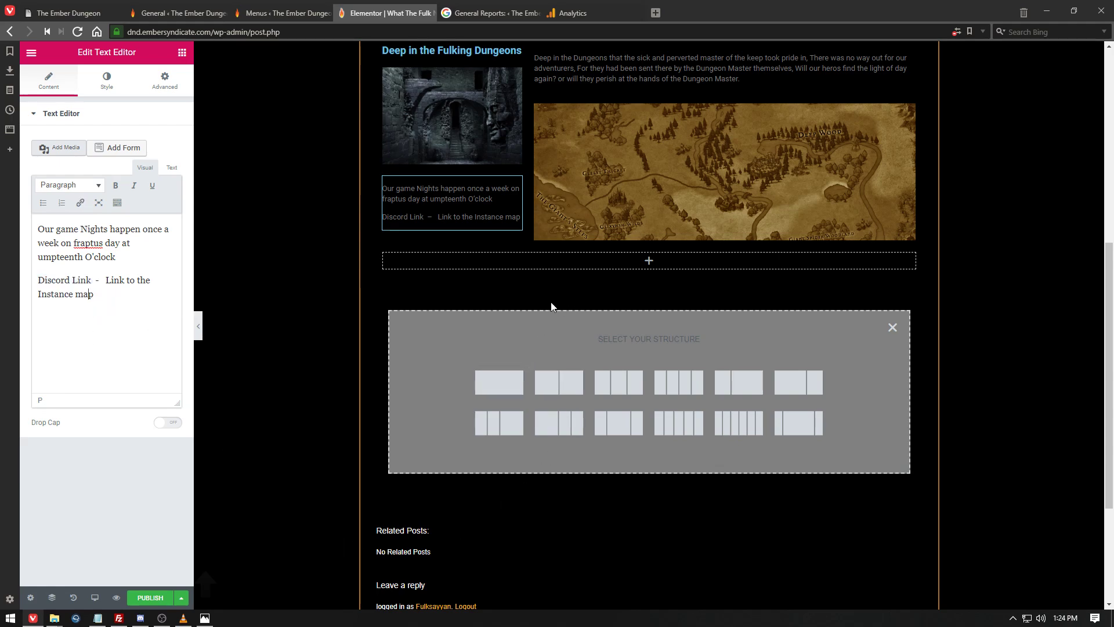
Place a Progress Bar widget in the empty single-column section below the map.
left_click(650, 261)
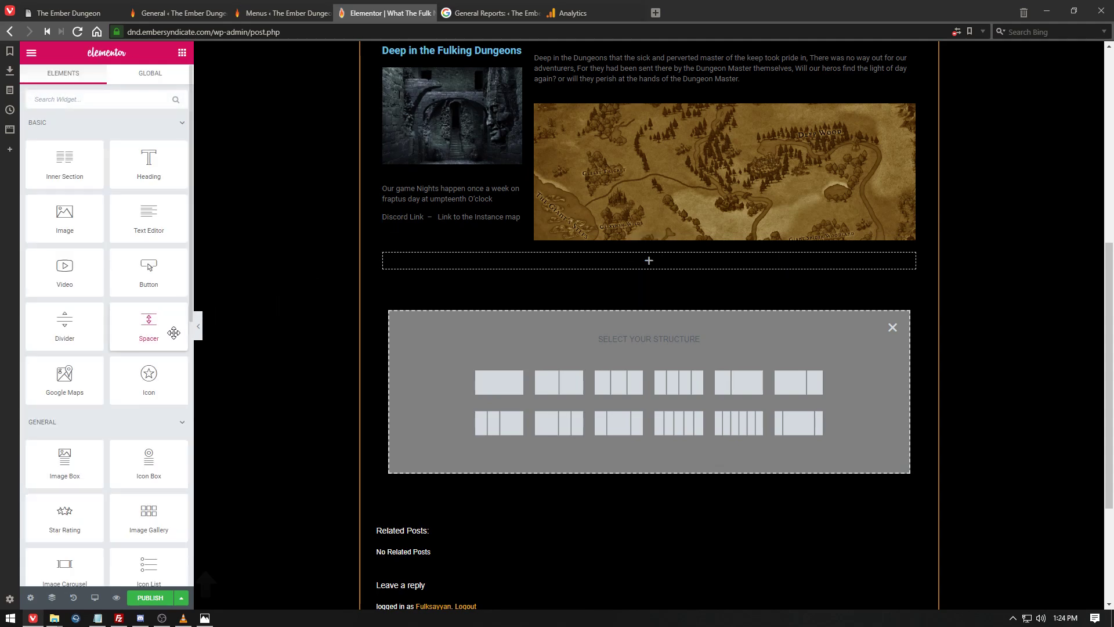
scroll(173, 333, "down", 2)
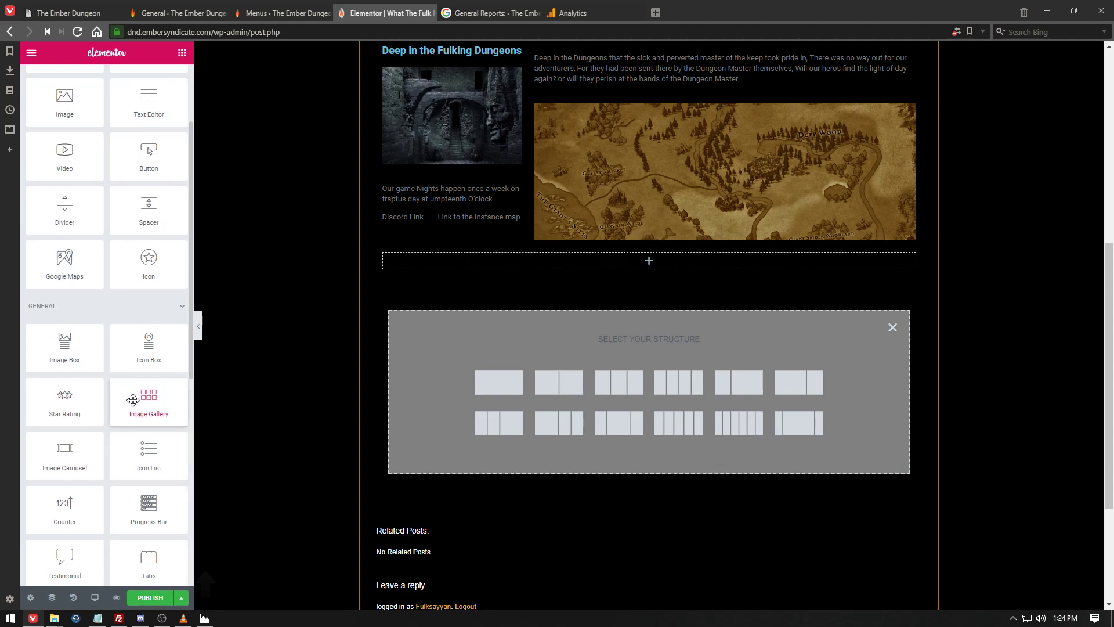
left_click_drag(164, 505, 540, 269)
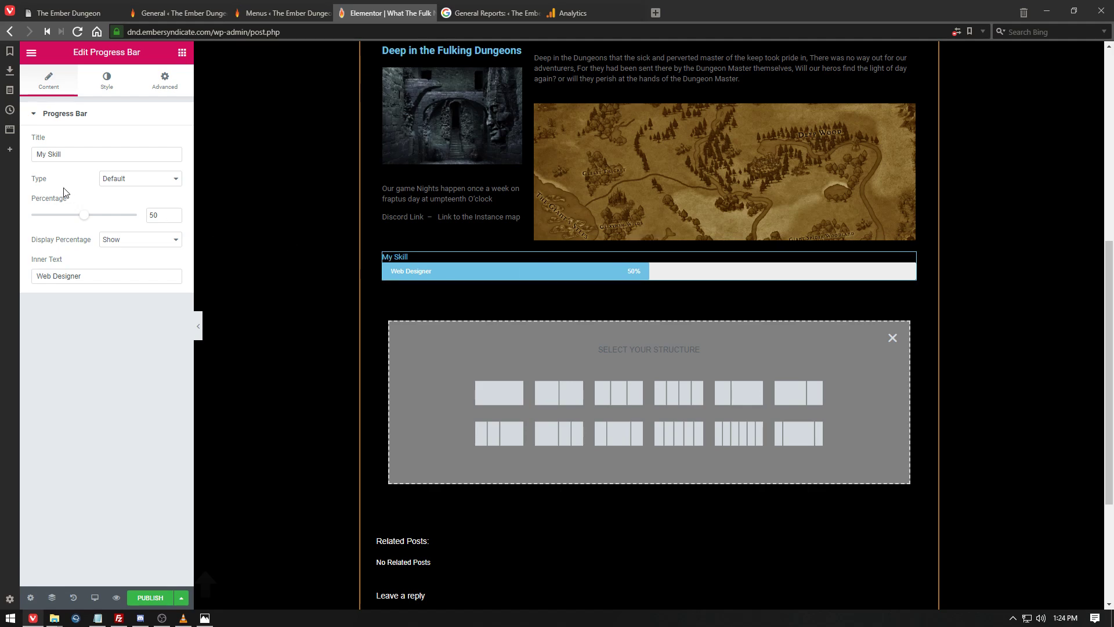
Title the progress bar "Game Completion" and set its percentage to 8.
triple_click(91, 156)
type("G")
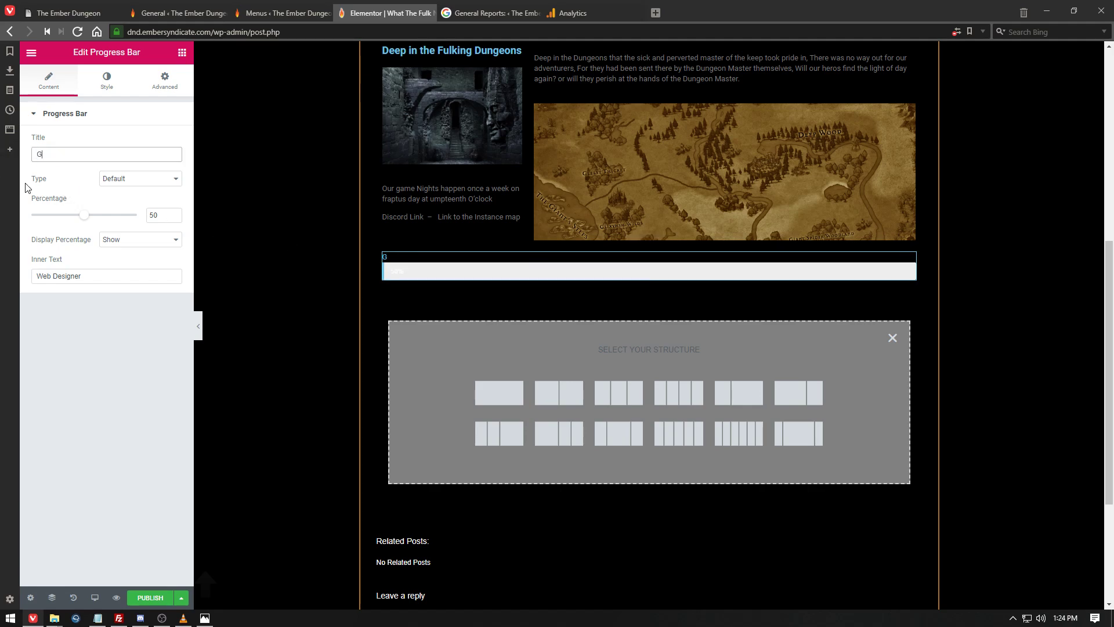
type("ame Completion")
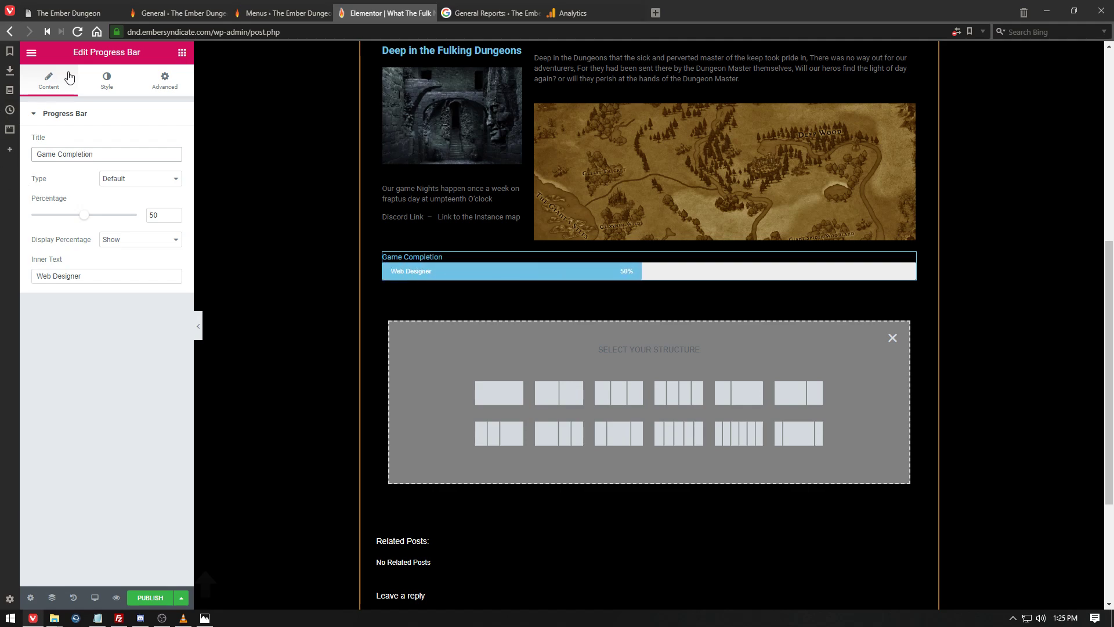
left_click(83, 216)
left_click_drag(83, 217, 38, 220)
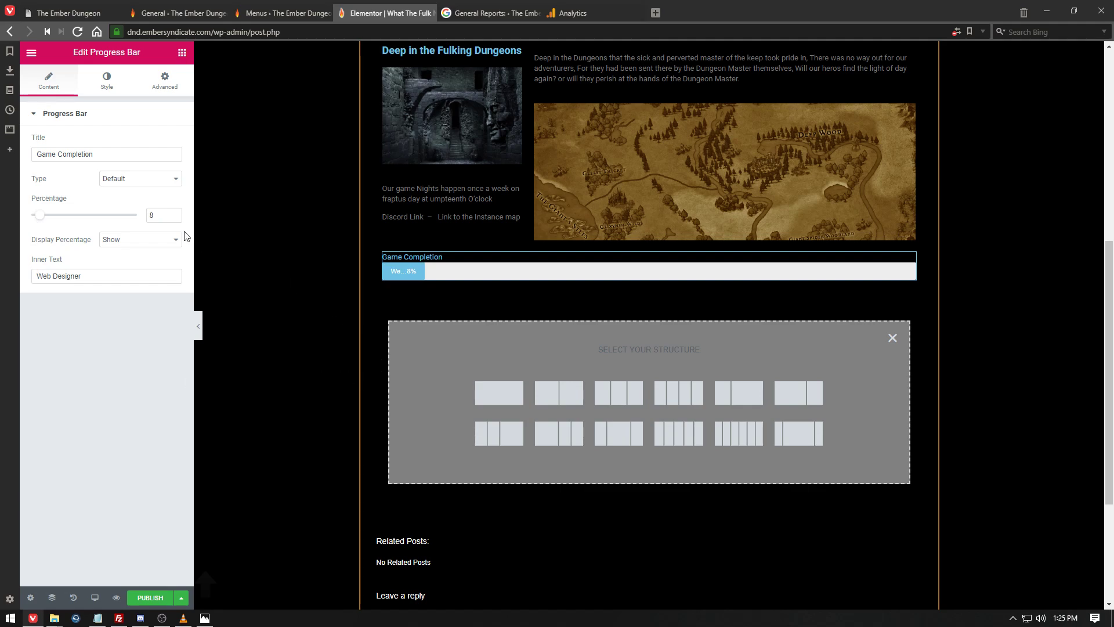
Replace the progress bar's inner text with "Dungeon Mastery".
left_click_drag(97, 276, 1, 280)
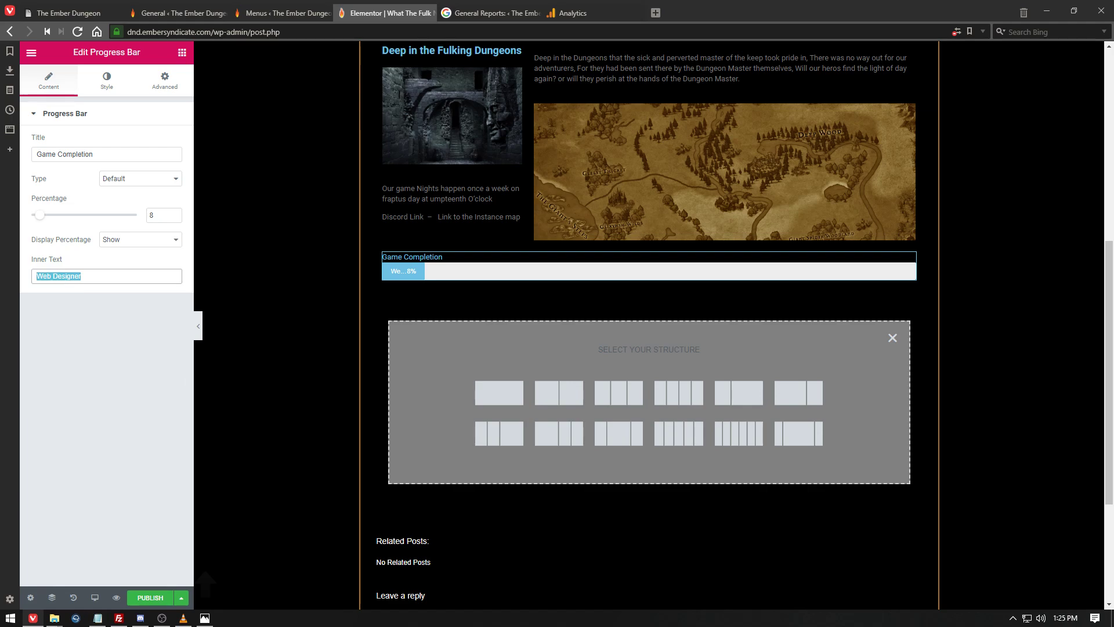
type("Gam")
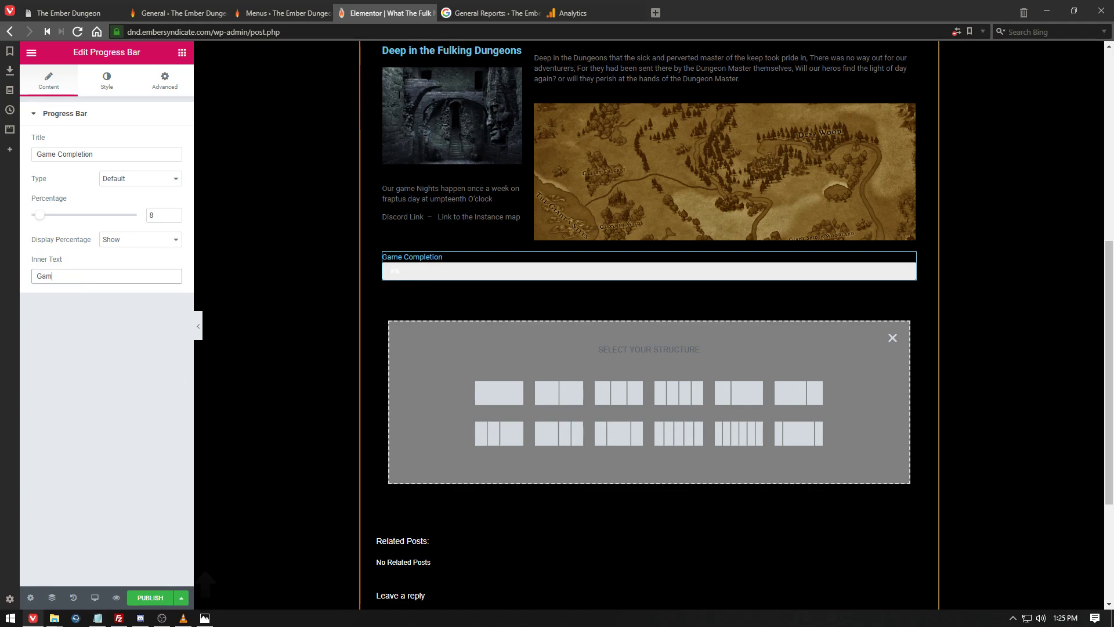
key("BackSpace")
key("BackSpace")
key("BackSpace")
type("Dungeon Mastery")
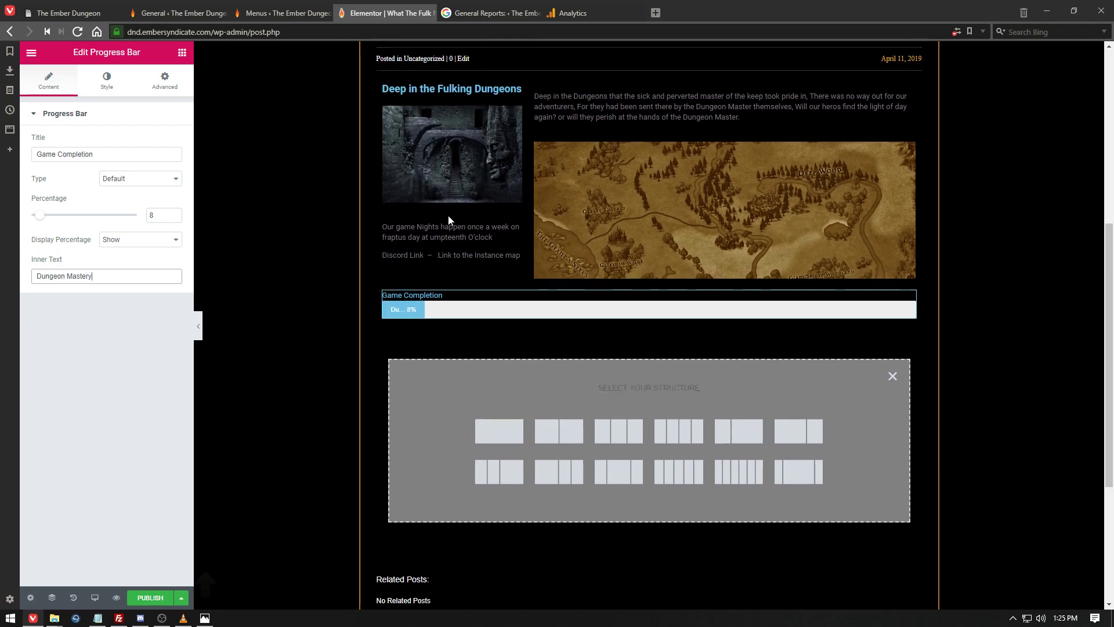
left_click(140, 355)
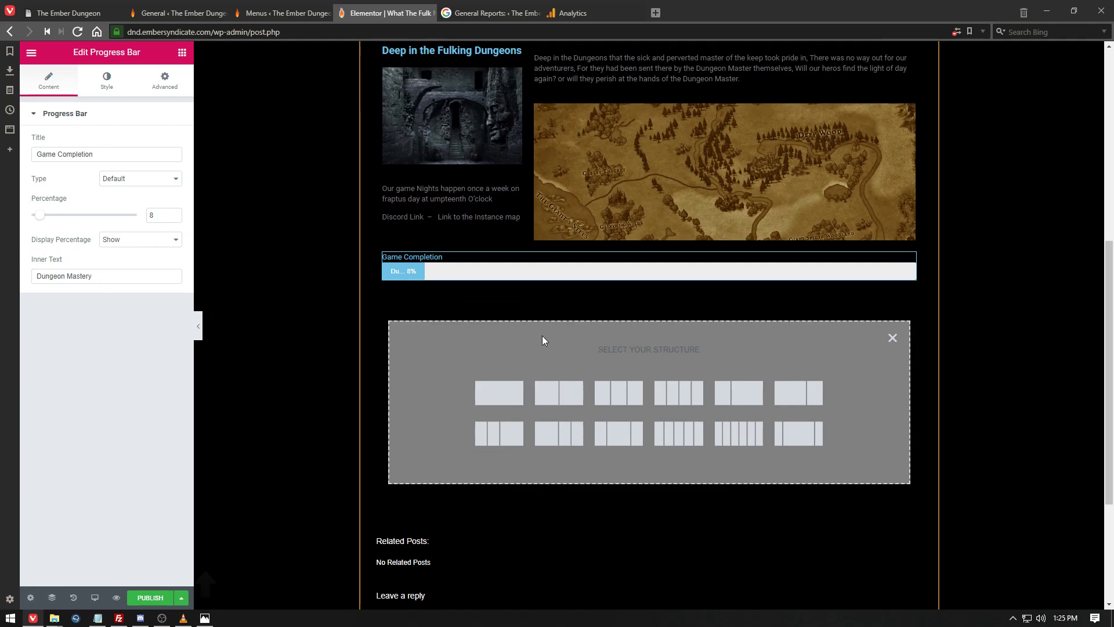
Add another single-column section below the progress bar and place a Tabs widget in it.
left_click(508, 390)
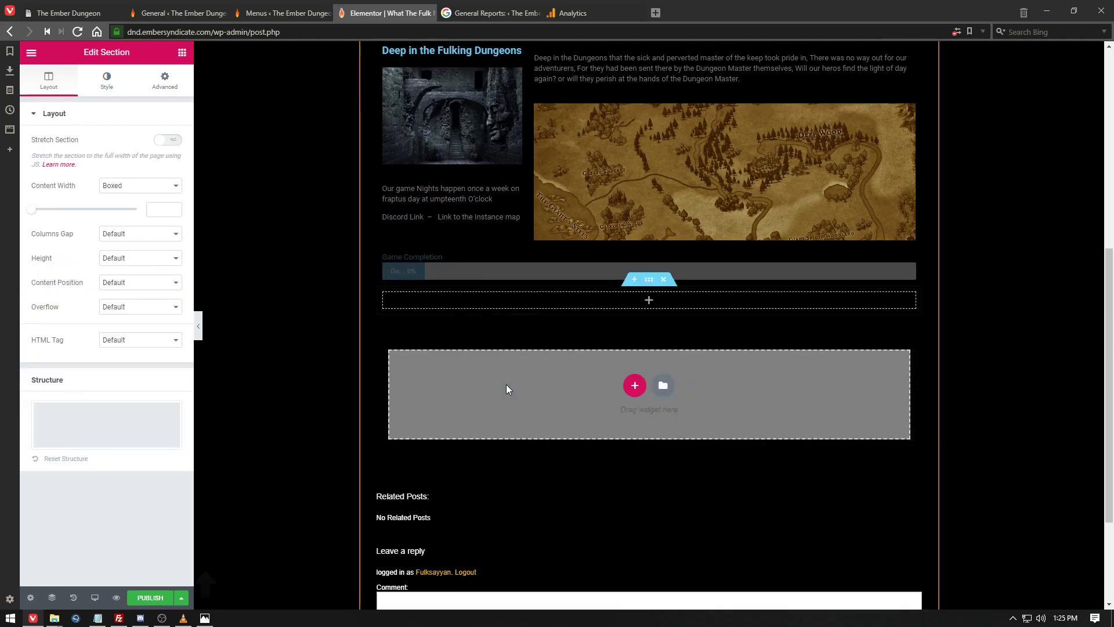
left_click(649, 302)
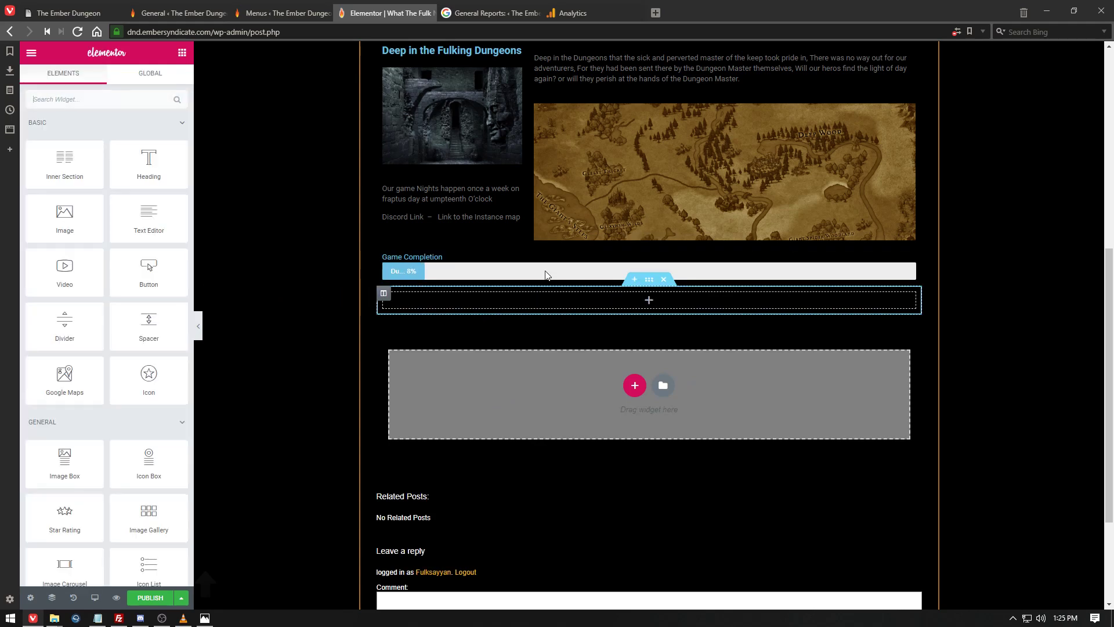
scroll(78, 312, "down", 2)
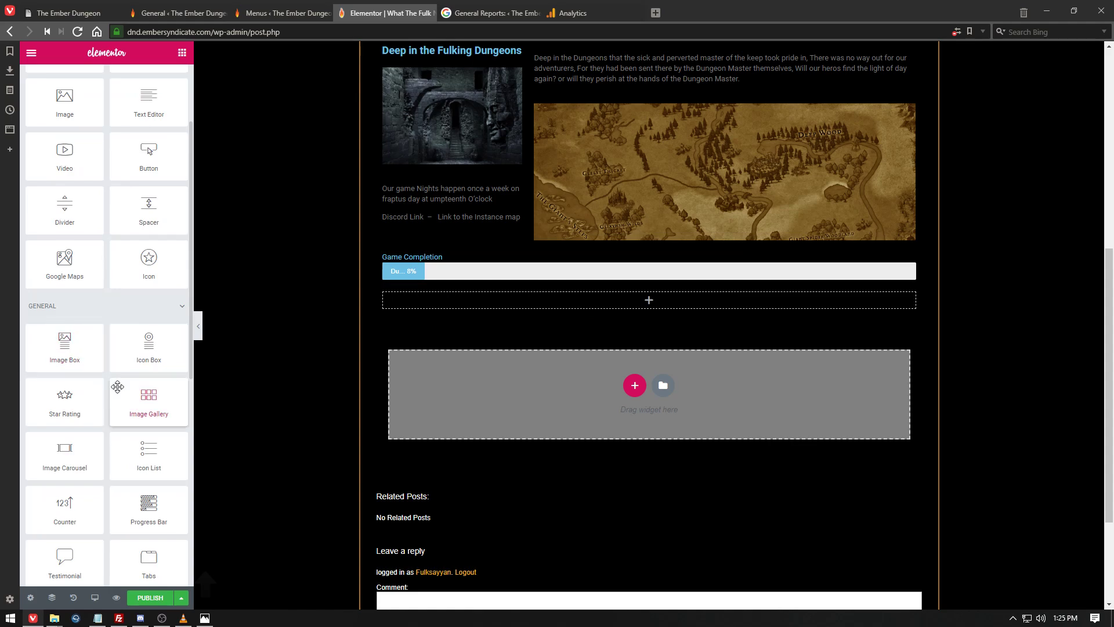
scroll(118, 391, "down", 2)
left_click_drag(149, 447, 594, 313)
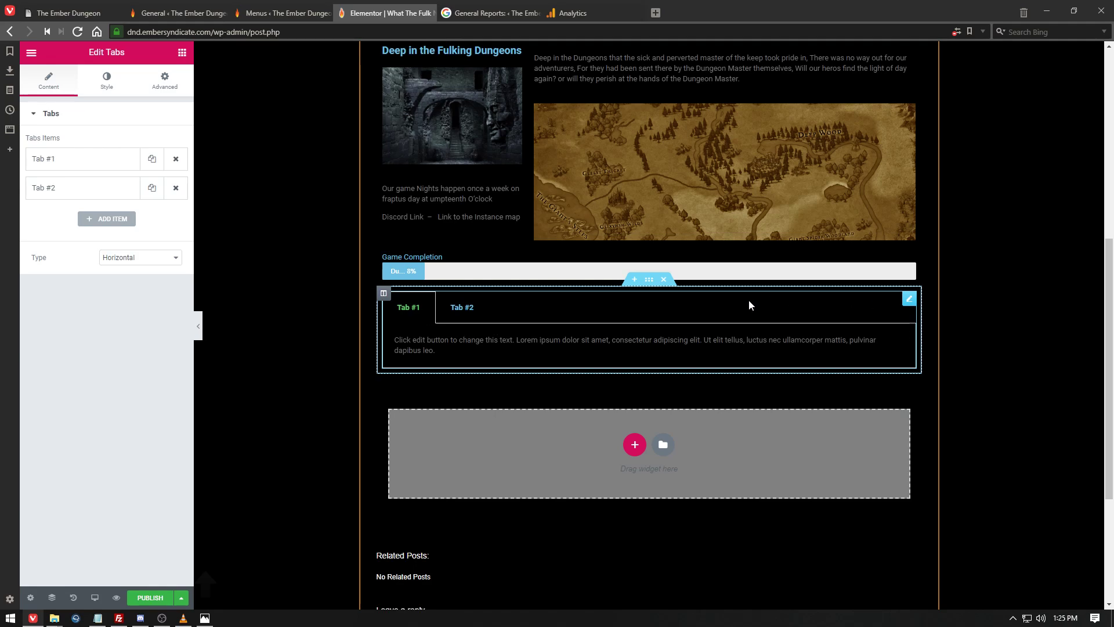
Try the vertical layout on the two-tab Tabs widget and return it to horizontal.
left_click(129, 258)
left_click(126, 277)
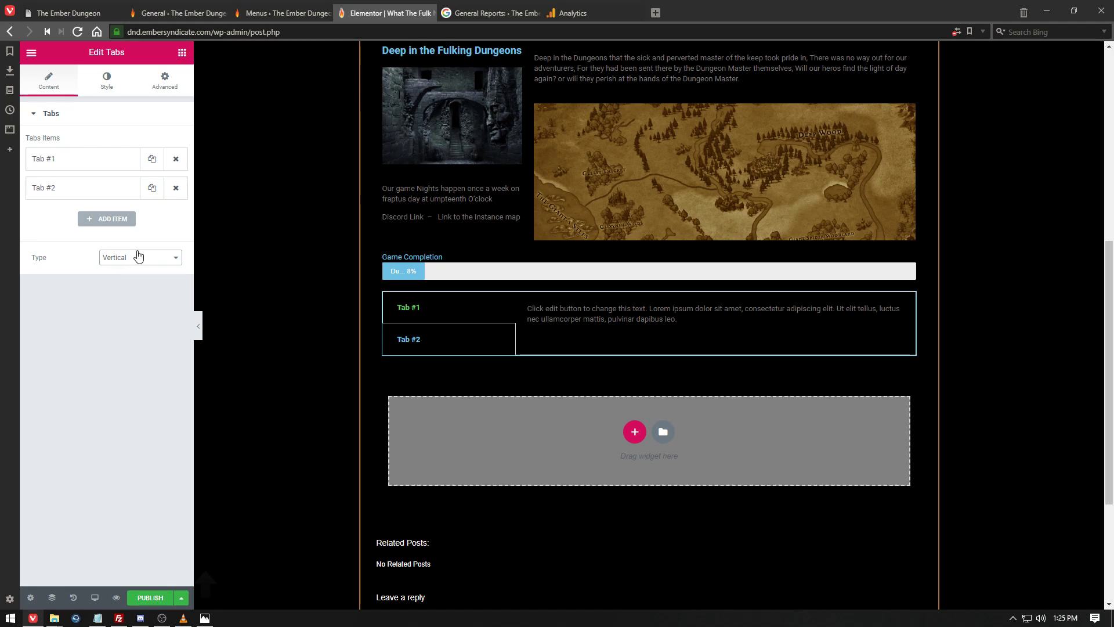
left_click(136, 257)
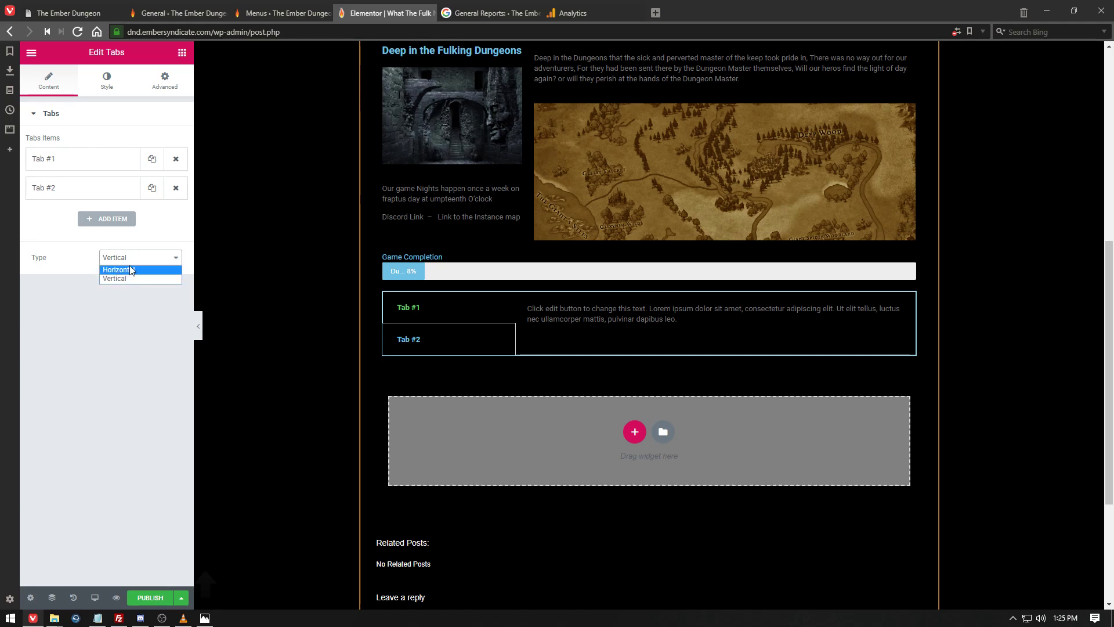
left_click(130, 269)
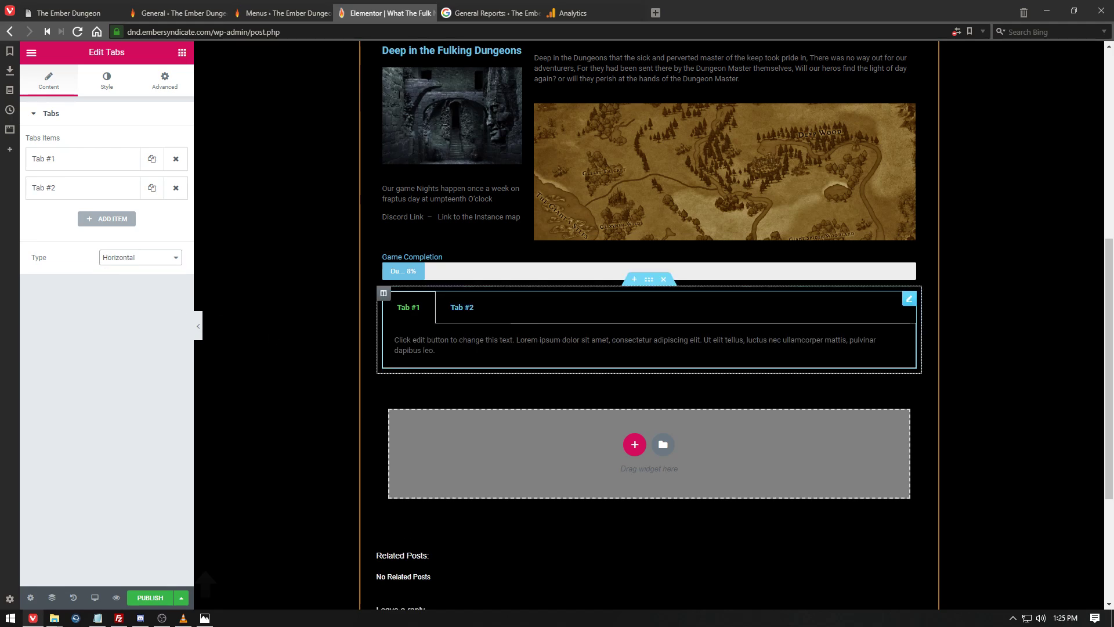
Keep adding tab items with the default title and content to the Tabs widget until the tab row fills its full width.
left_click(109, 219)
left_click(113, 218)
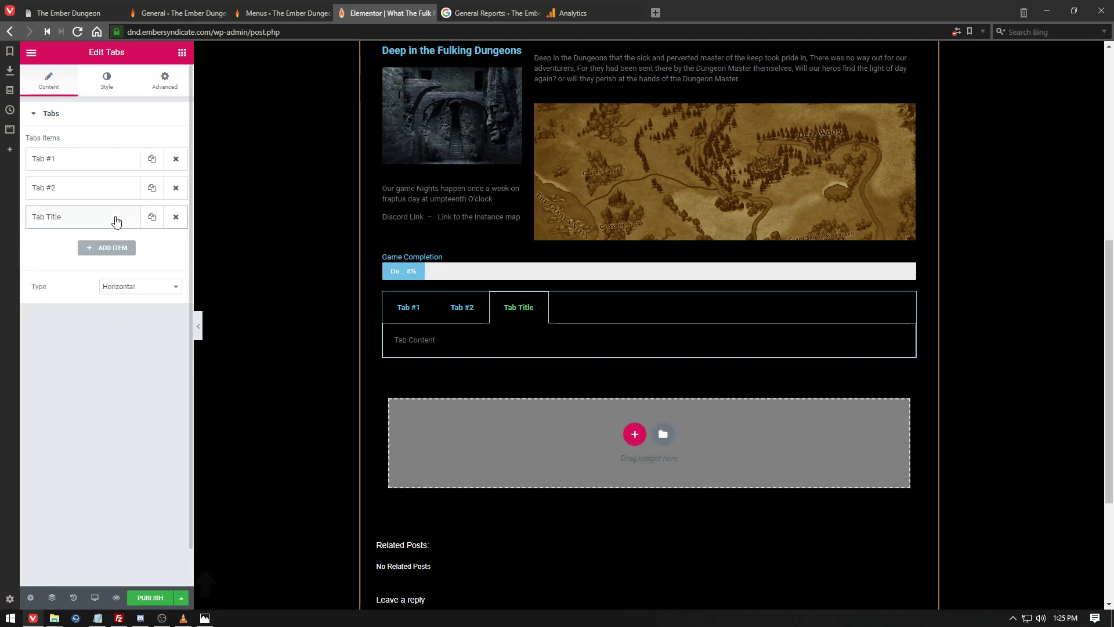
left_click(92, 256)
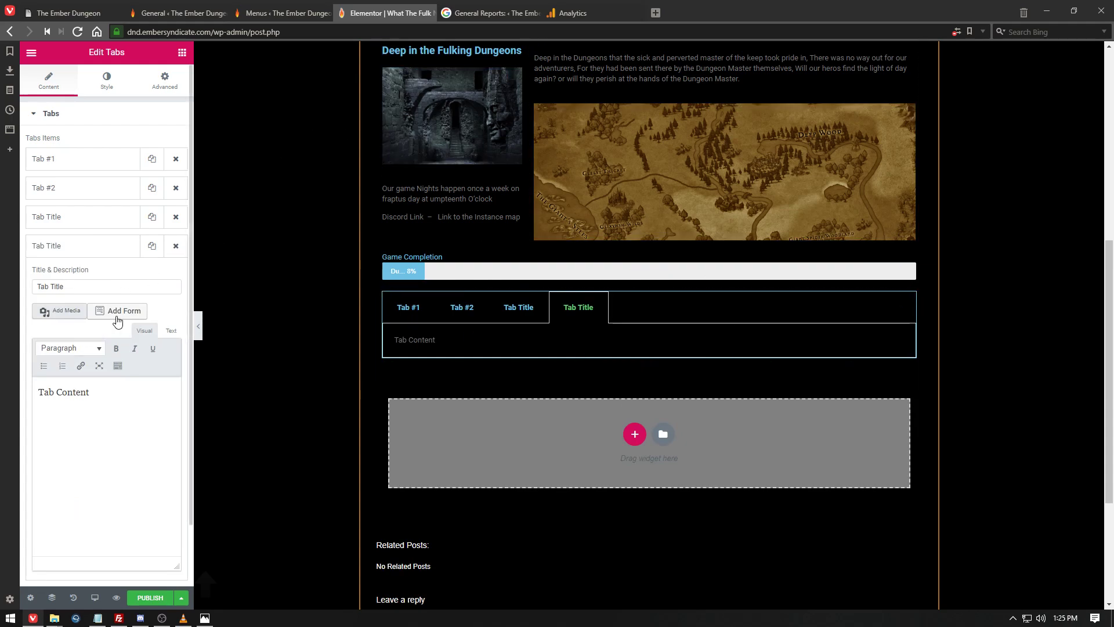
left_click(79, 243)
left_click(93, 273)
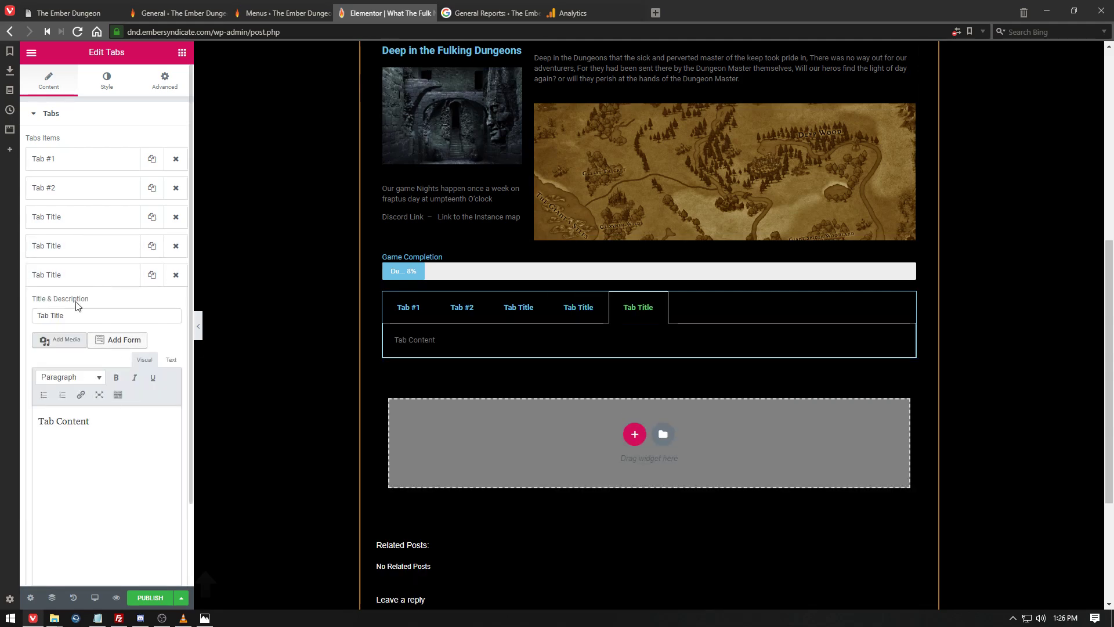
left_click(85, 275)
left_click(106, 306)
scroll(110, 522, "down", 3)
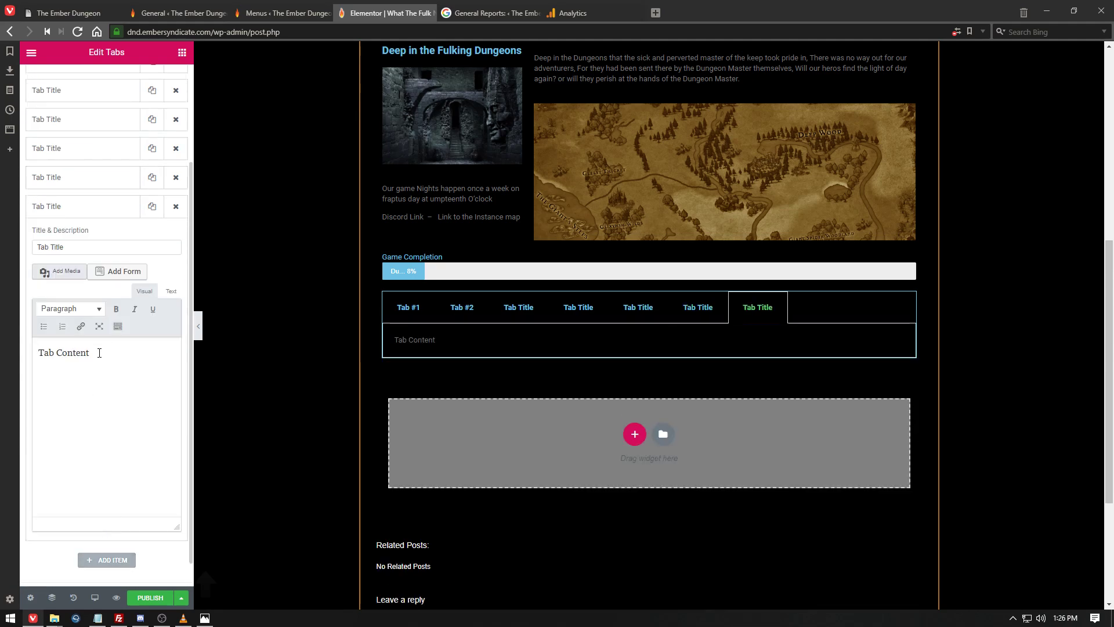
left_click(108, 561)
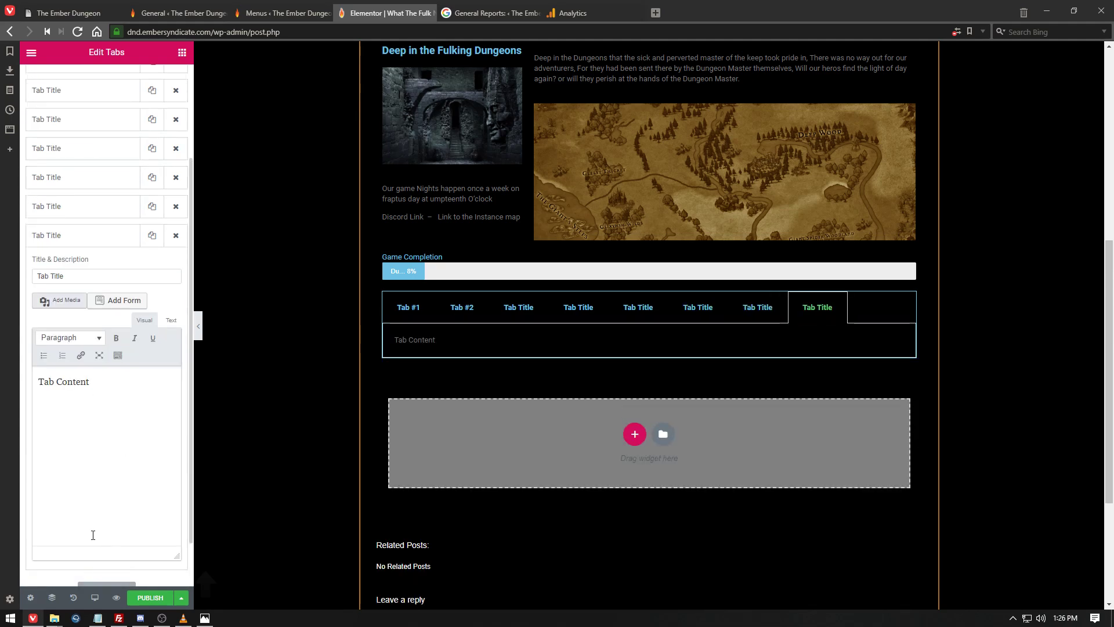
scroll(97, 496, "down", 2)
left_click(110, 532)
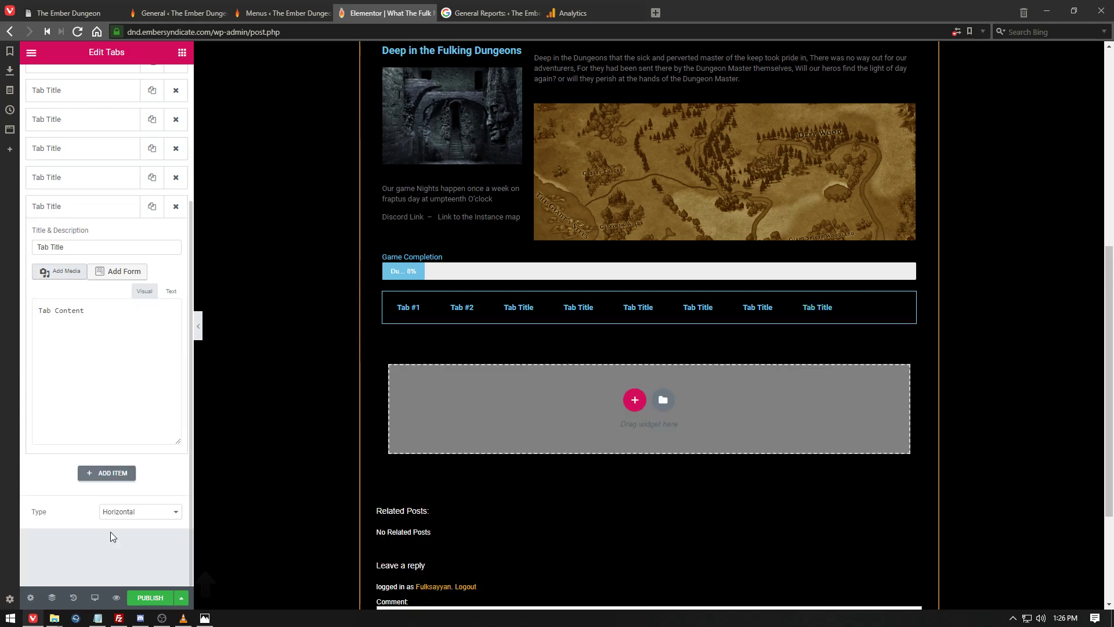
left_click(128, 560)
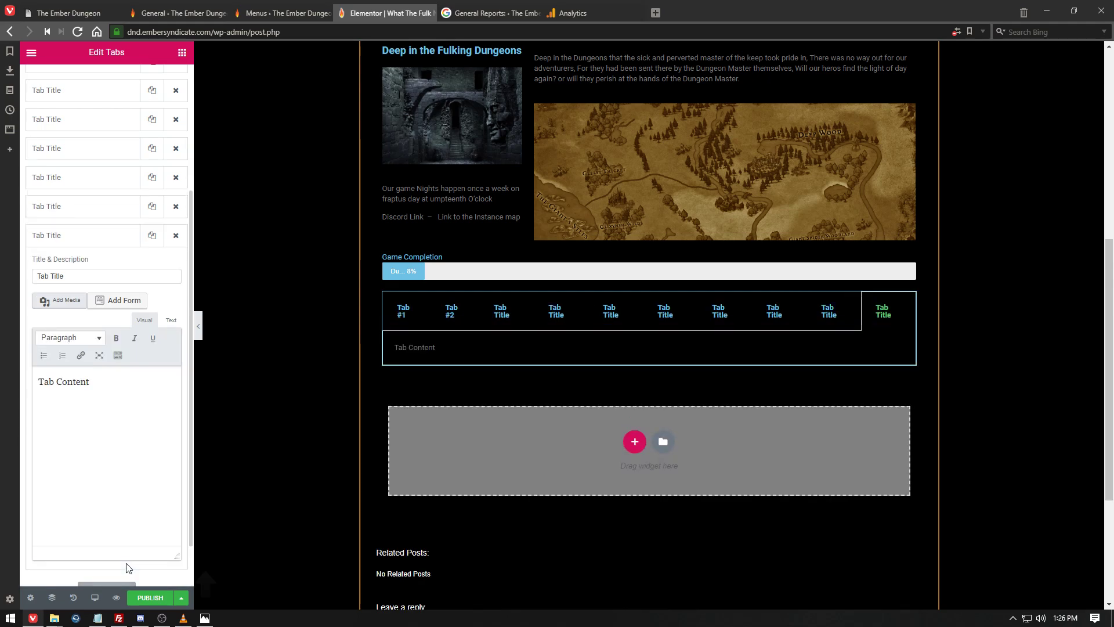
scroll(86, 549, "down", 2)
left_click(104, 530)
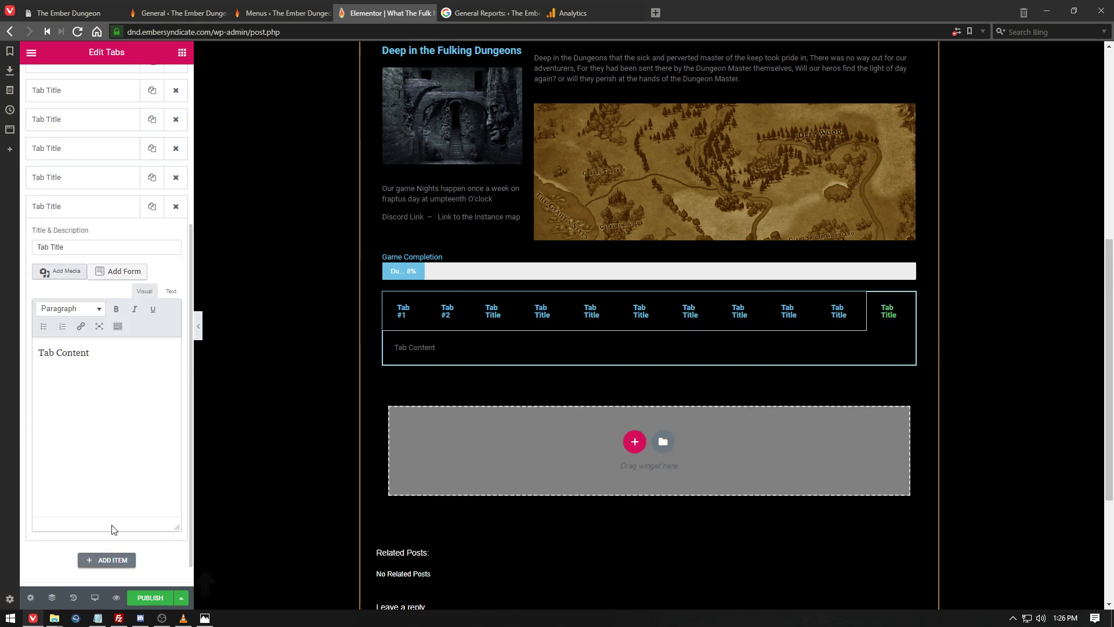
left_click(102, 560)
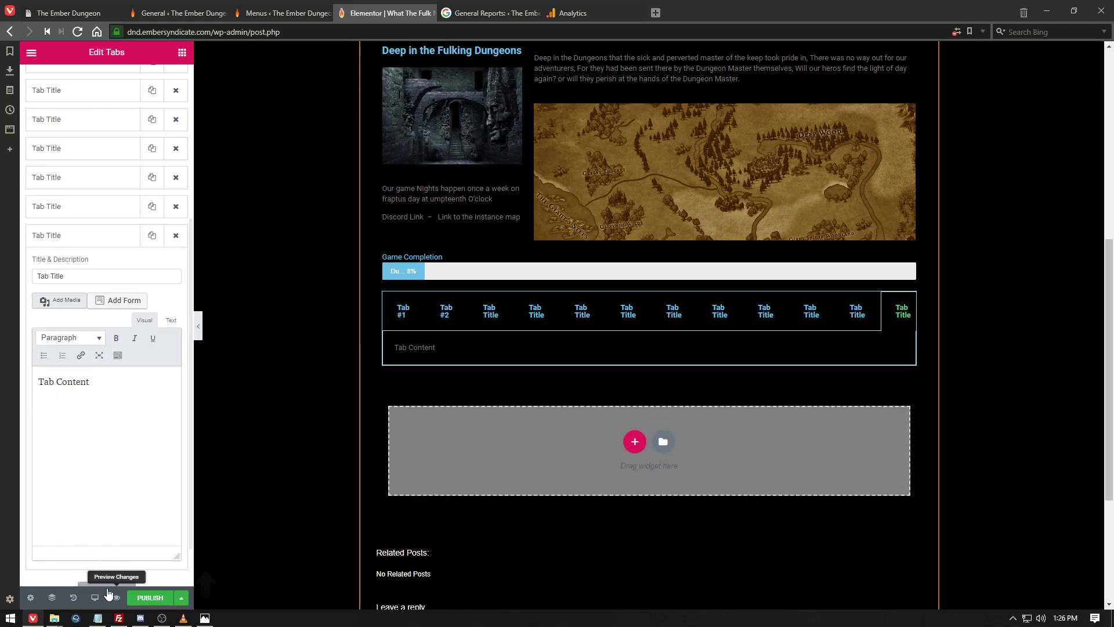
scroll(122, 566, "down", 1)
left_click(125, 538)
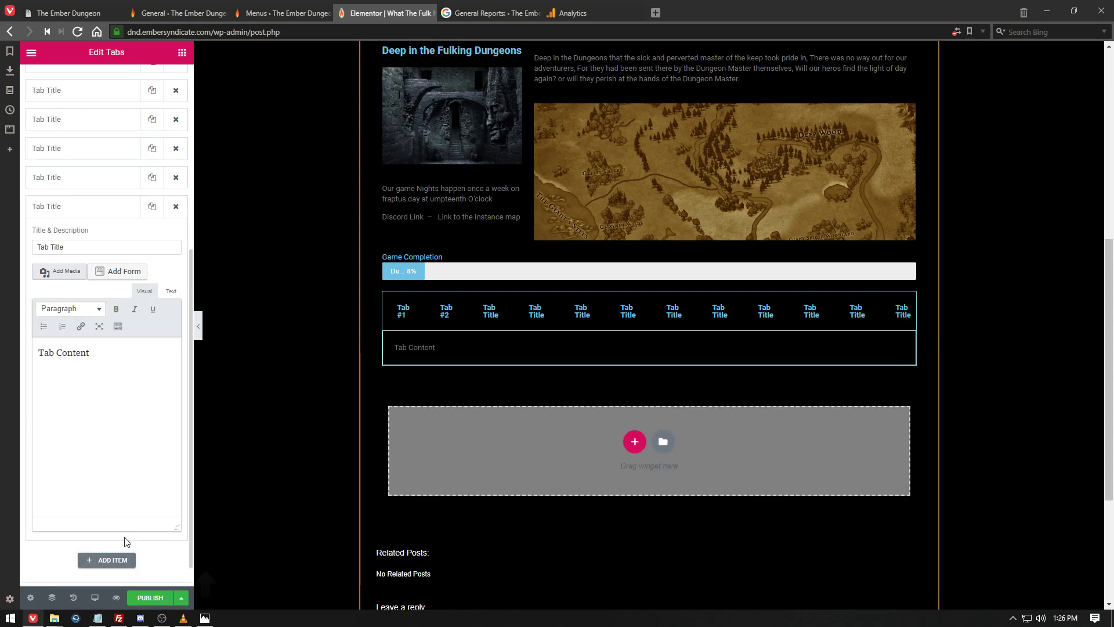
left_click(410, 360)
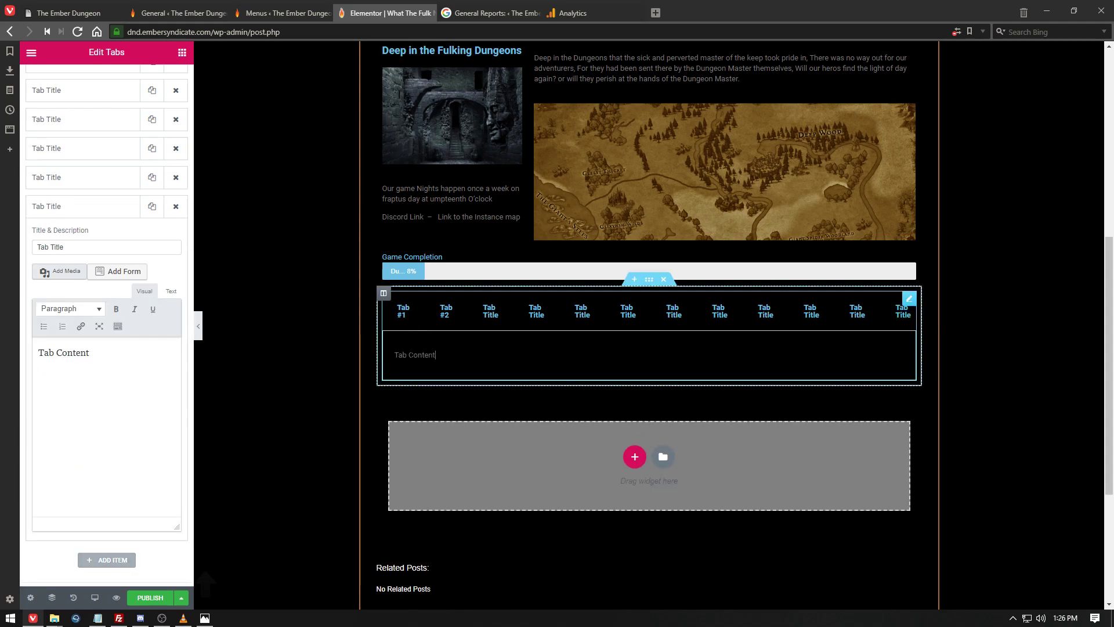
Preview the extended set of tabs in the vertical layout and switch the type back to horizontal.
scroll(167, 581, "down", 1)
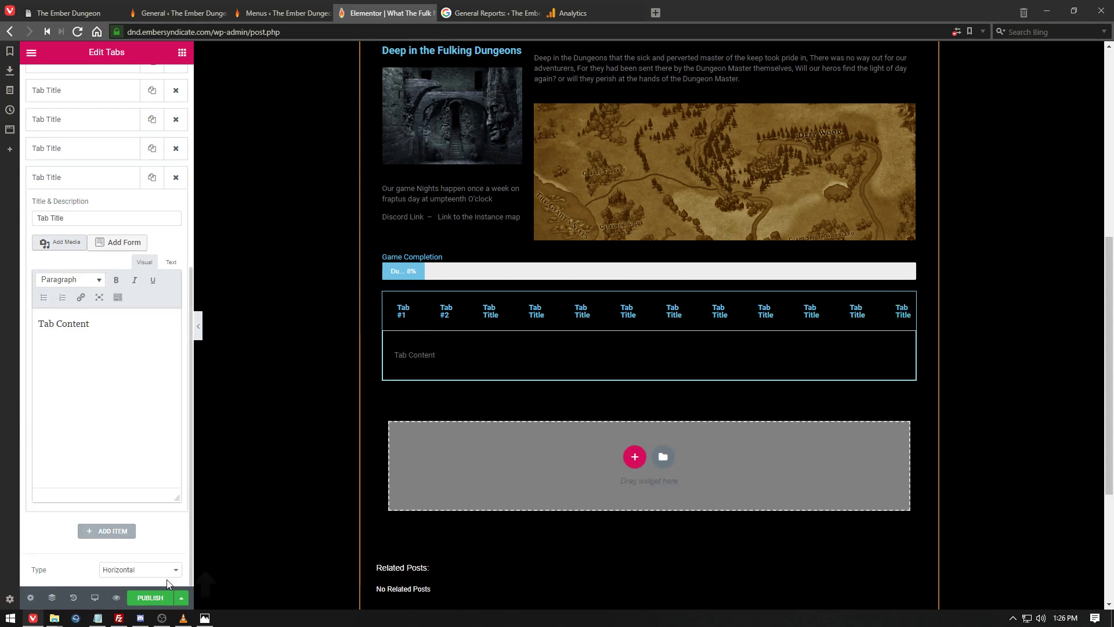
left_click(167, 581)
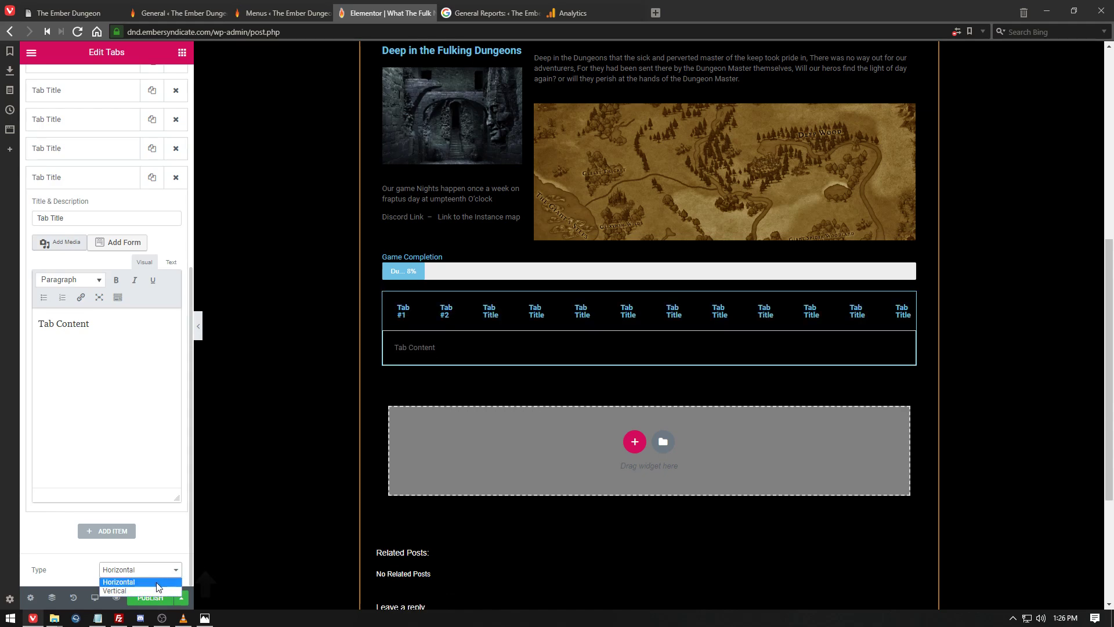
left_click(152, 586)
scroll(450, 495, "down", 5)
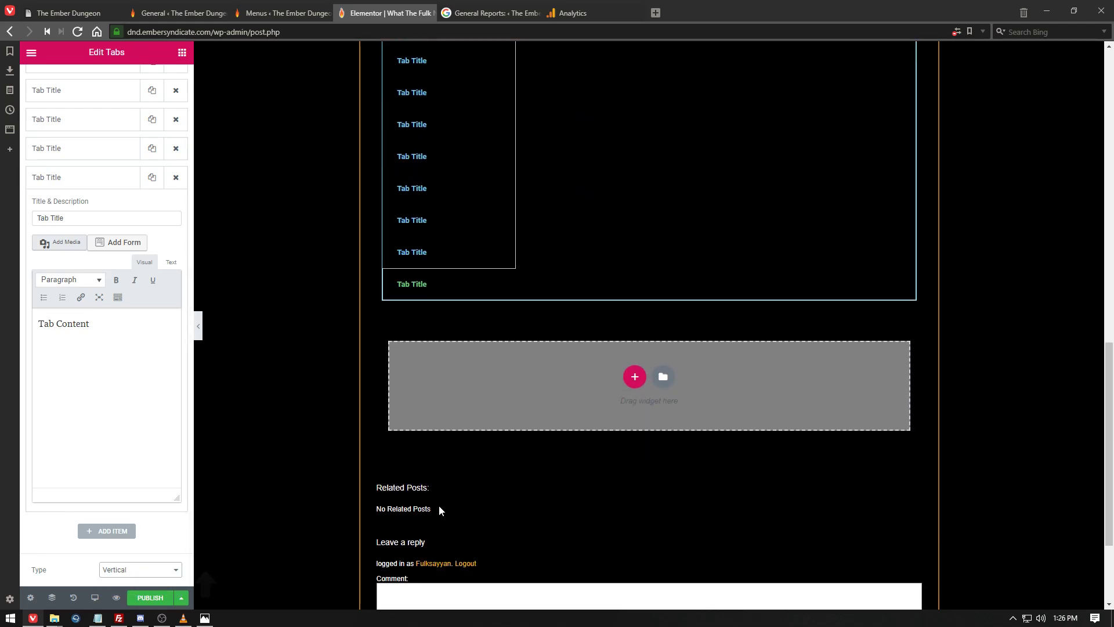
scroll(434, 500, "up", 5)
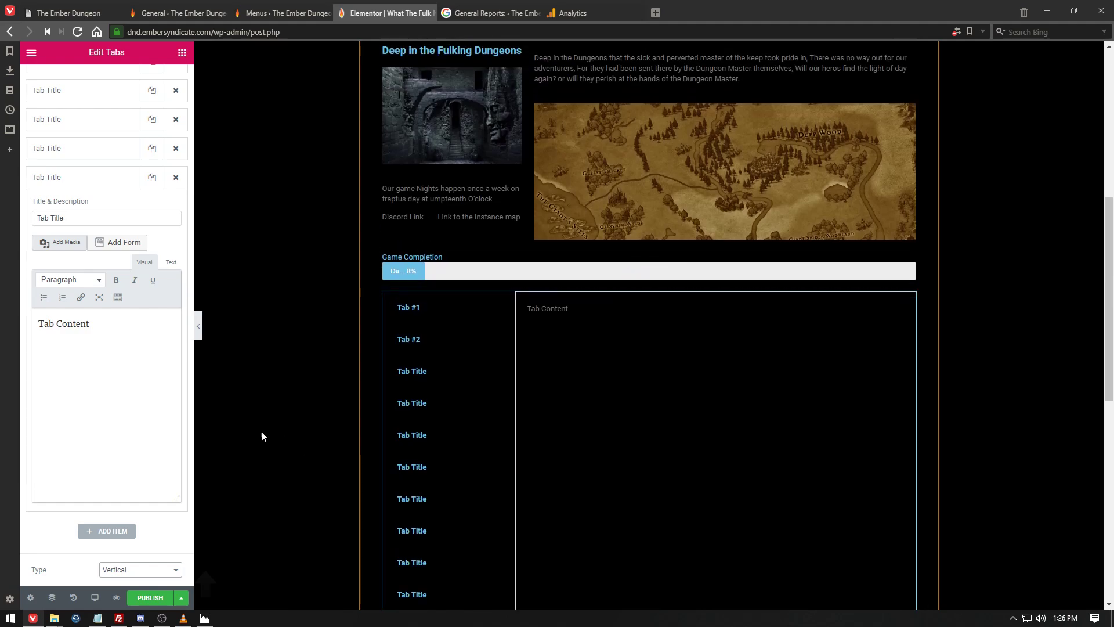
left_click(124, 571)
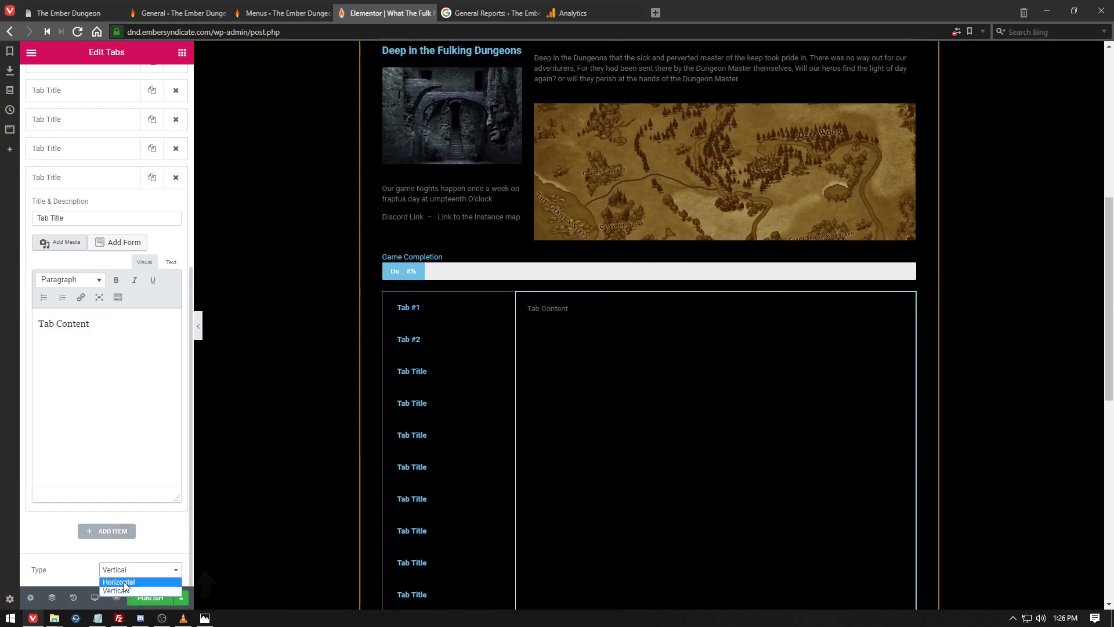
left_click(128, 579)
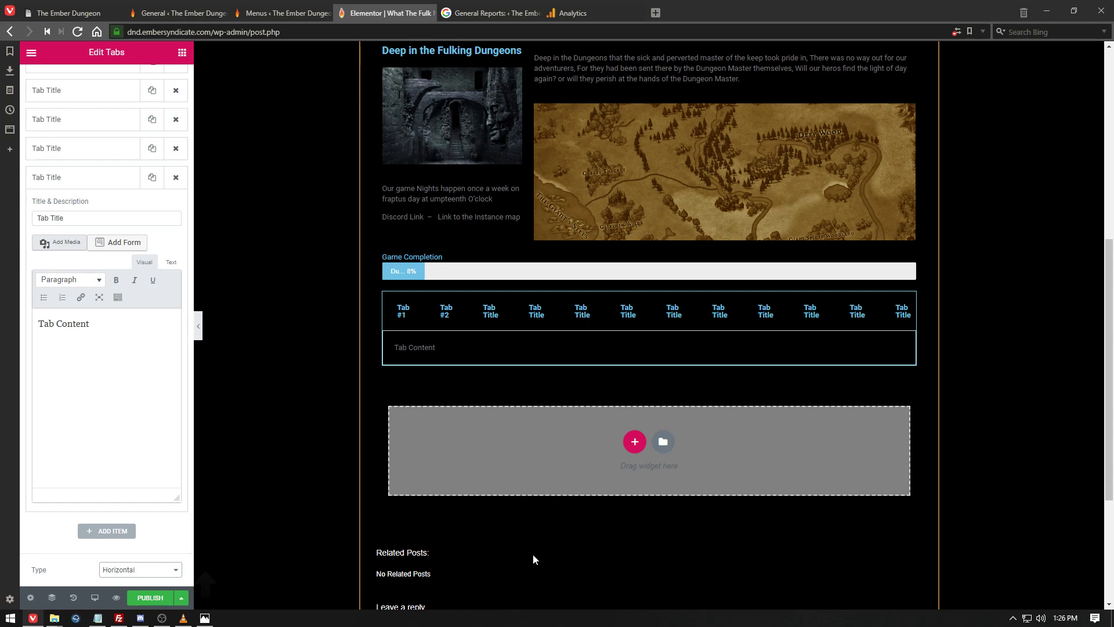
Add a single-column section below the Tabs widget.
left_click(634, 441)
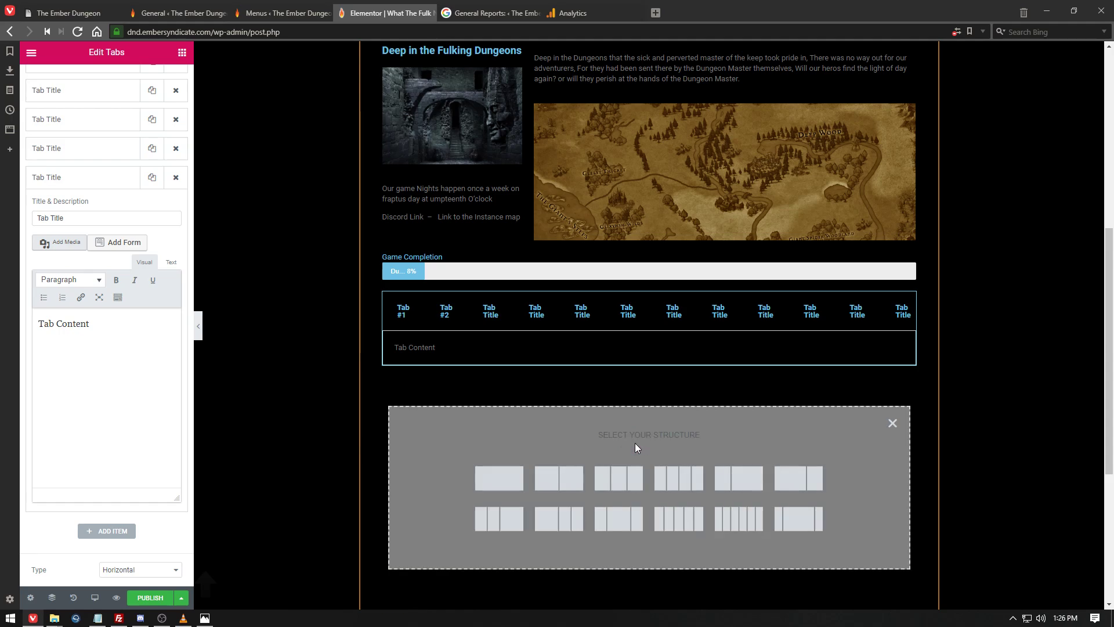
scroll(663, 445, "down", 2)
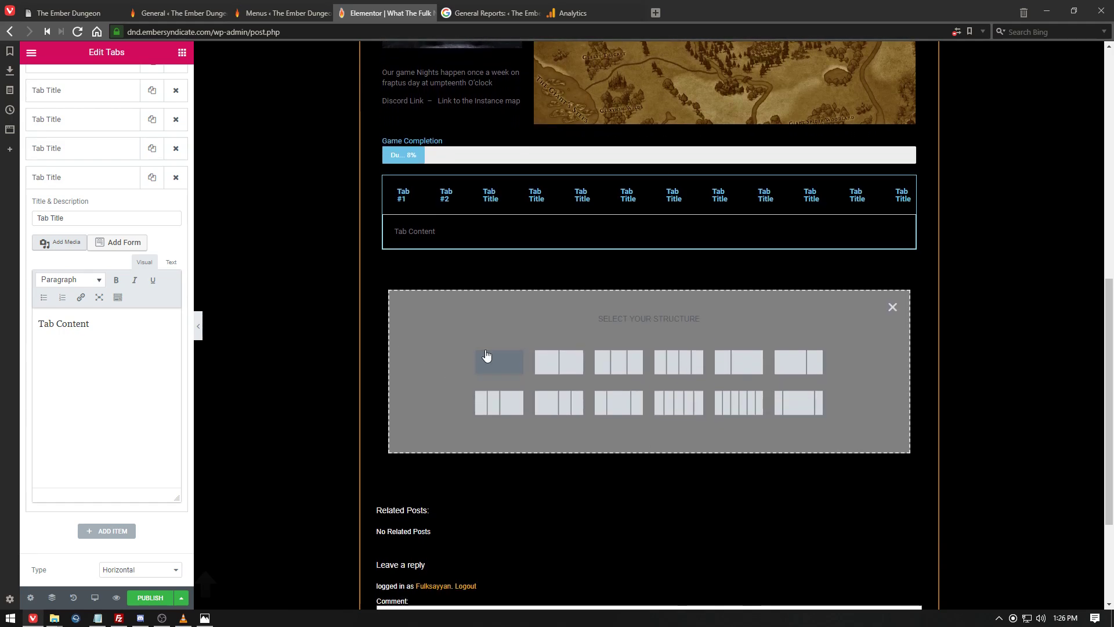
left_click(486, 356)
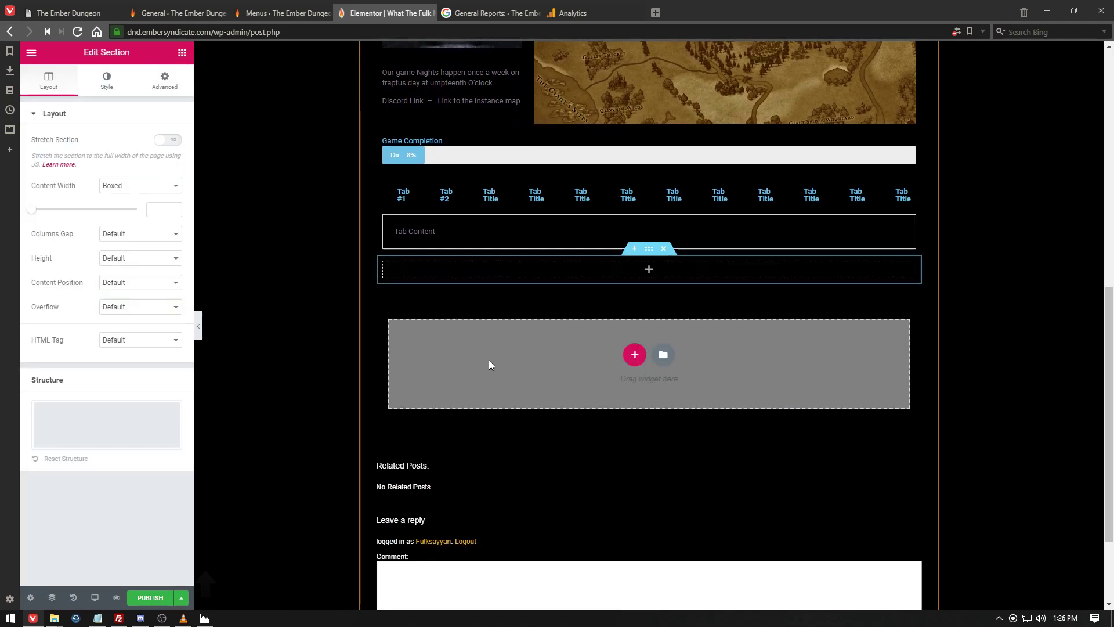
Place a Counter widget in the empty section below the tabs.
left_click(650, 269)
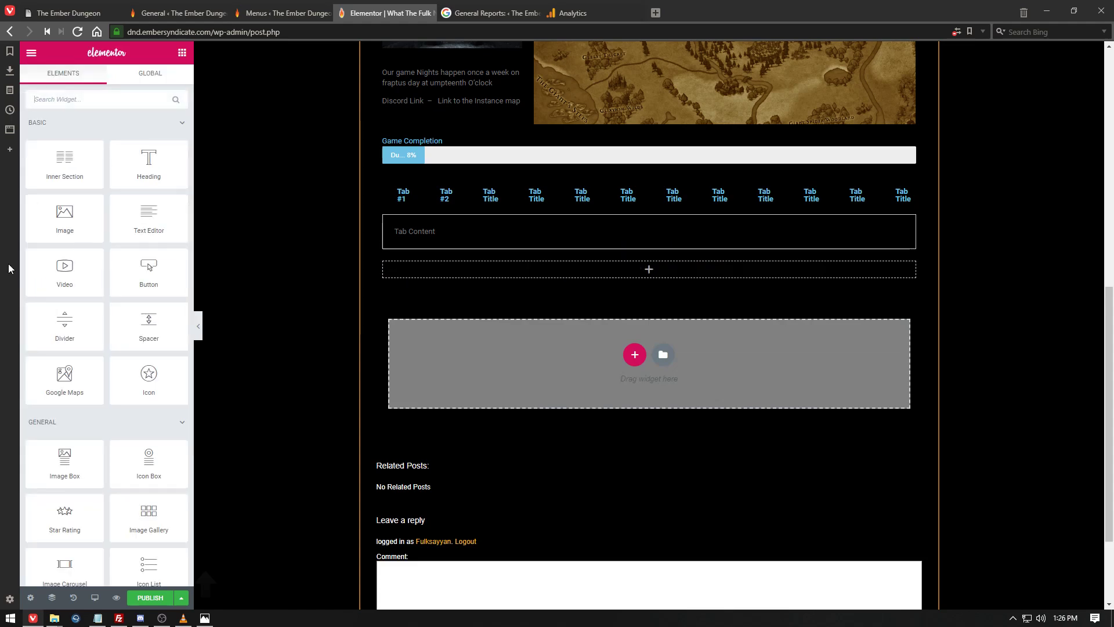
scroll(68, 321, "down", 1)
scroll(68, 321, "down", 3)
scroll(75, 353, "down", 2)
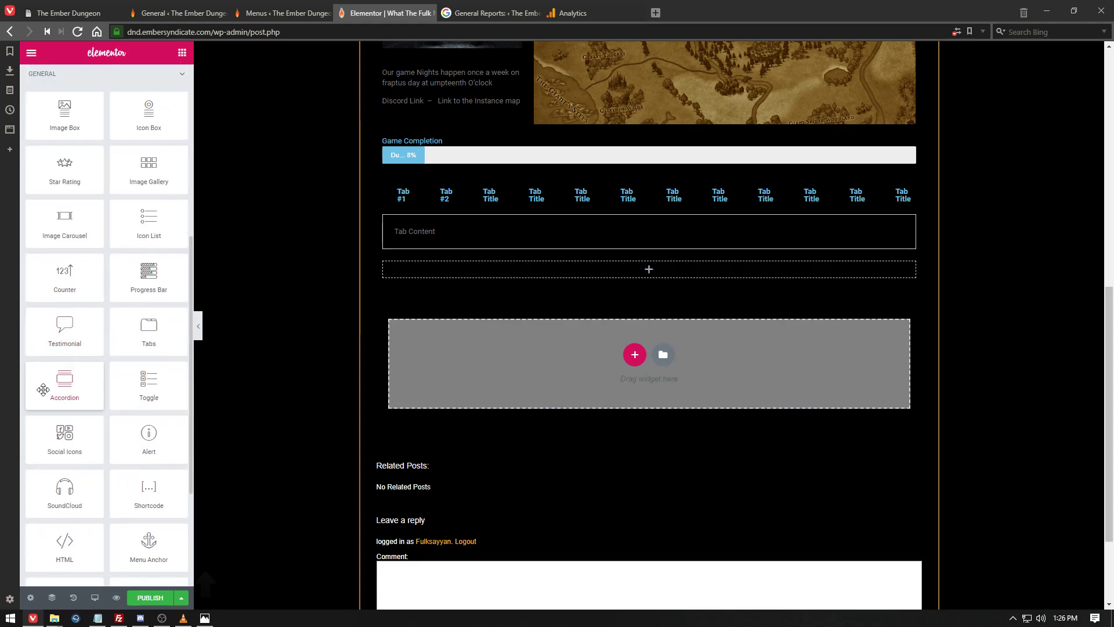
left_click_drag(64, 276, 688, 273)
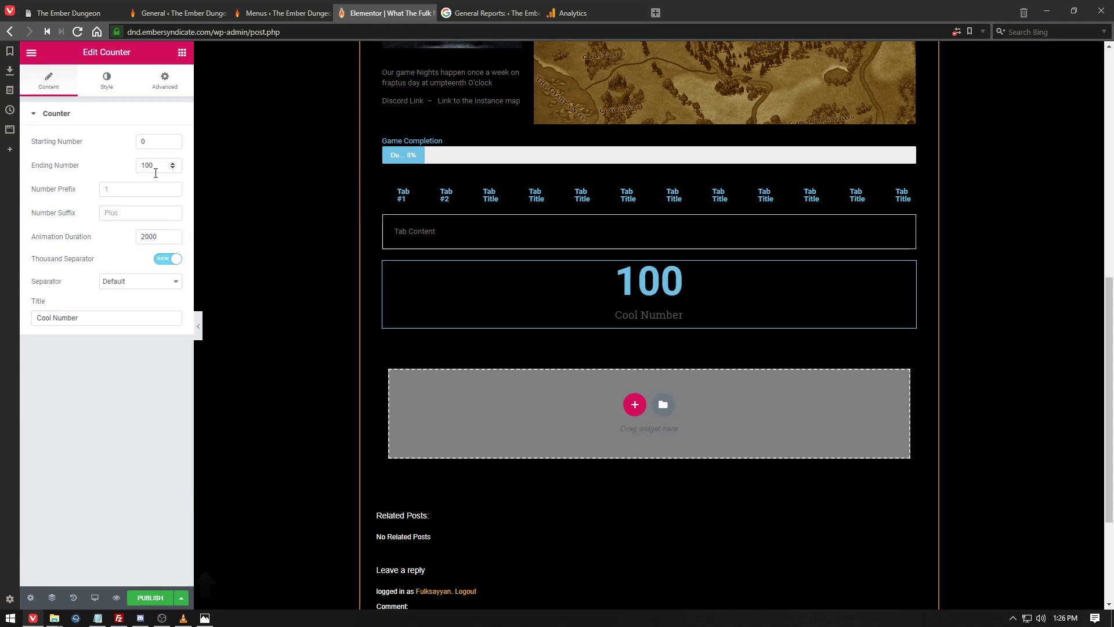
Try an animation duration of 60 for the counter and undo the entry.
left_click(166, 234)
left_click_drag(167, 233, 142, 234)
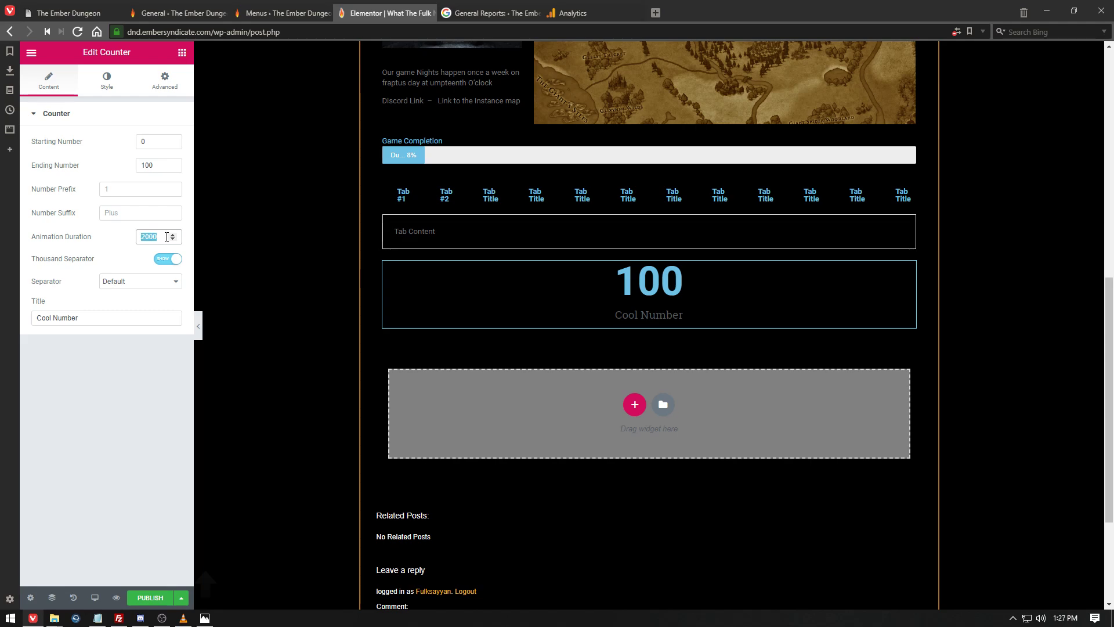
type("60")
key("ctrl+z")
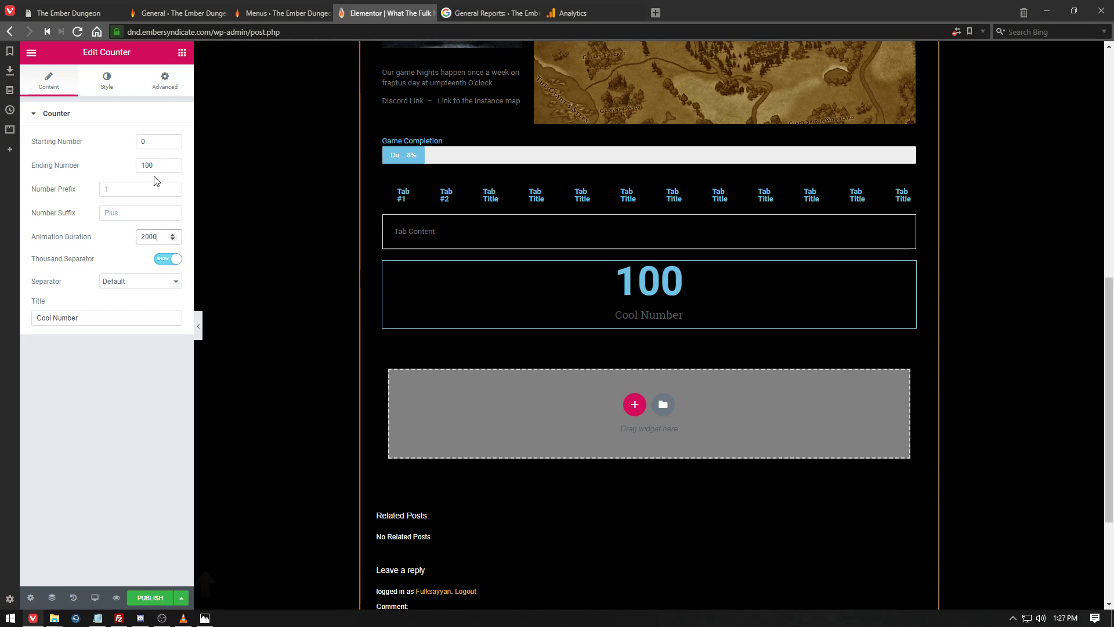
Set the counter's ending number to 60.
left_click(159, 171)
type("60")
left_click(165, 232)
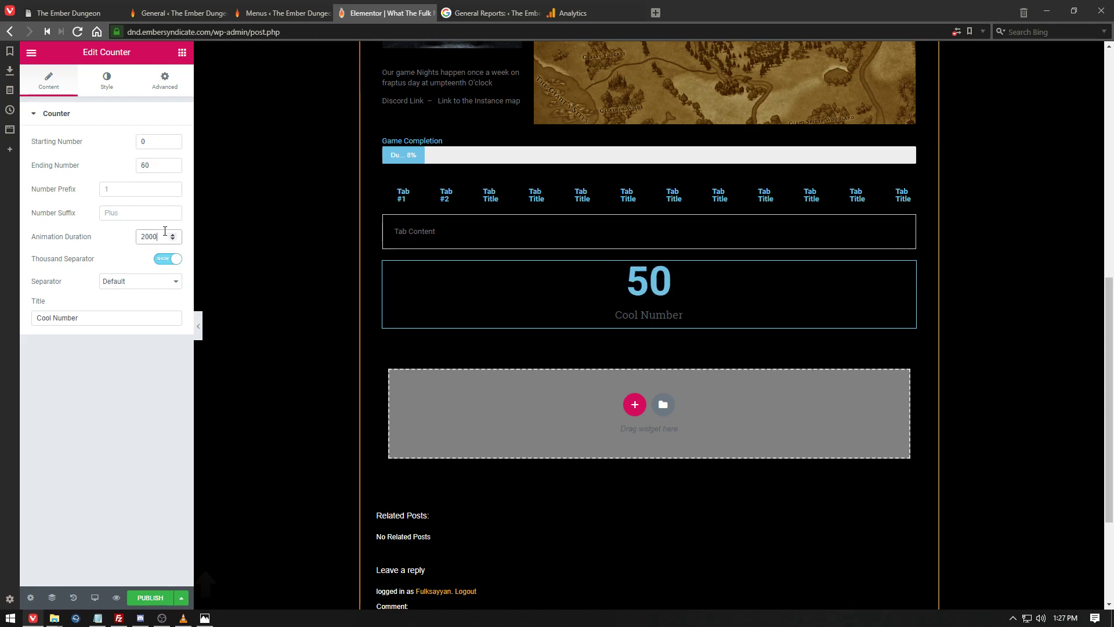
double_click(153, 232)
left_click(101, 231)
left_click(162, 238)
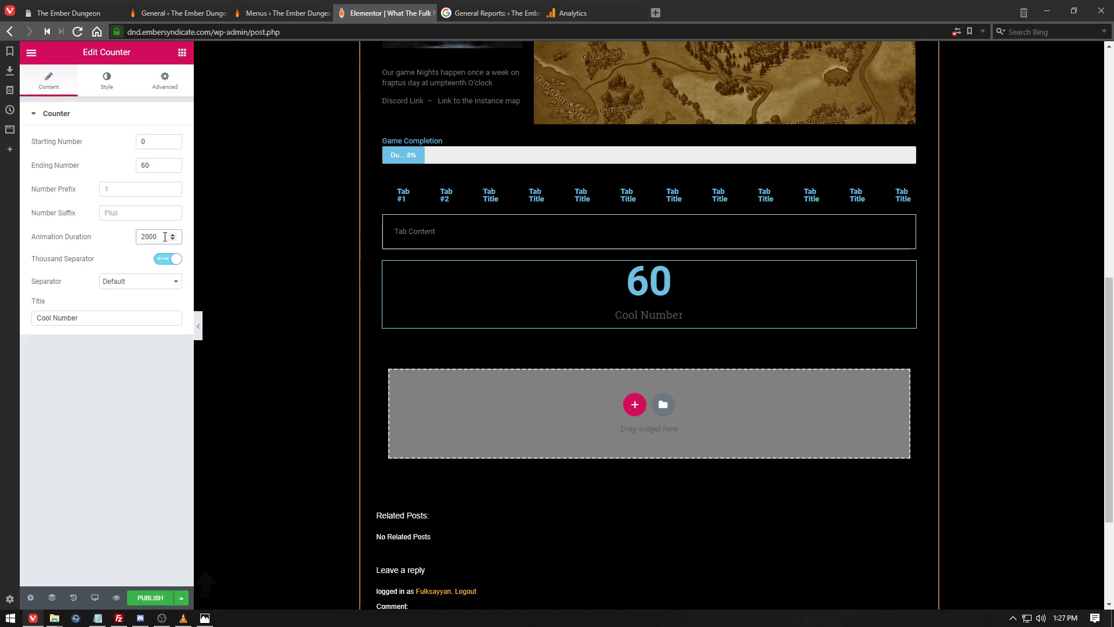
left_click_drag(165, 236, 112, 238)
Delete the Counter widget from the section below the tabs.
right_click(851, 313)
left_click(866, 478)
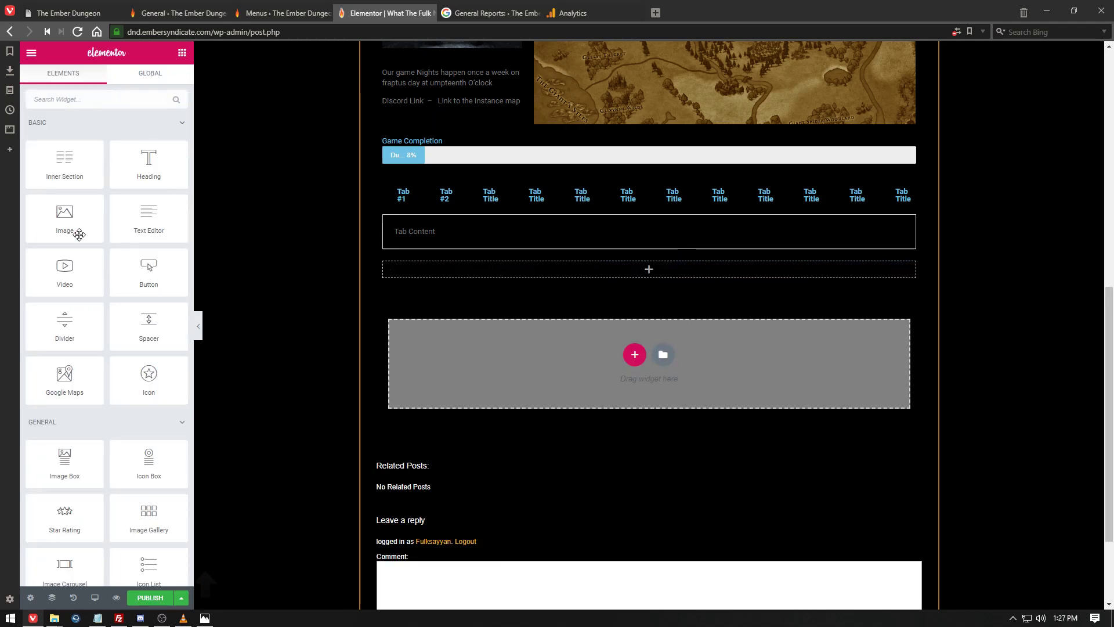
Look through the available widgets for another one that suits the empty section.
scroll(52, 229, "down", 2)
scroll(51, 229, "down", 5)
scroll(273, 154, "down", 3)
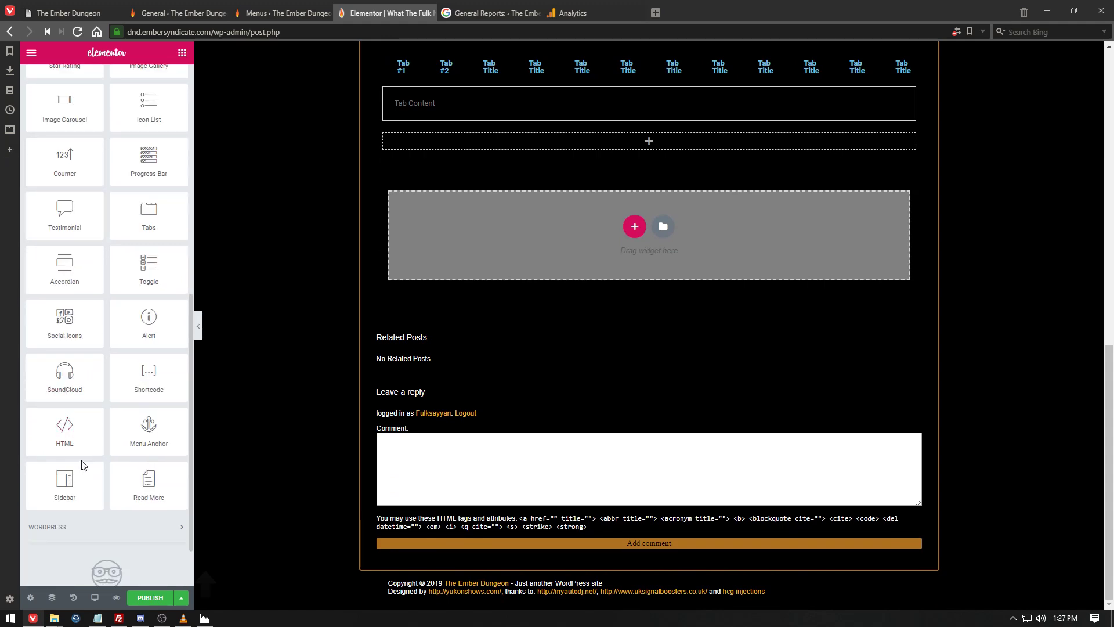
scroll(81, 460, "up", 1)
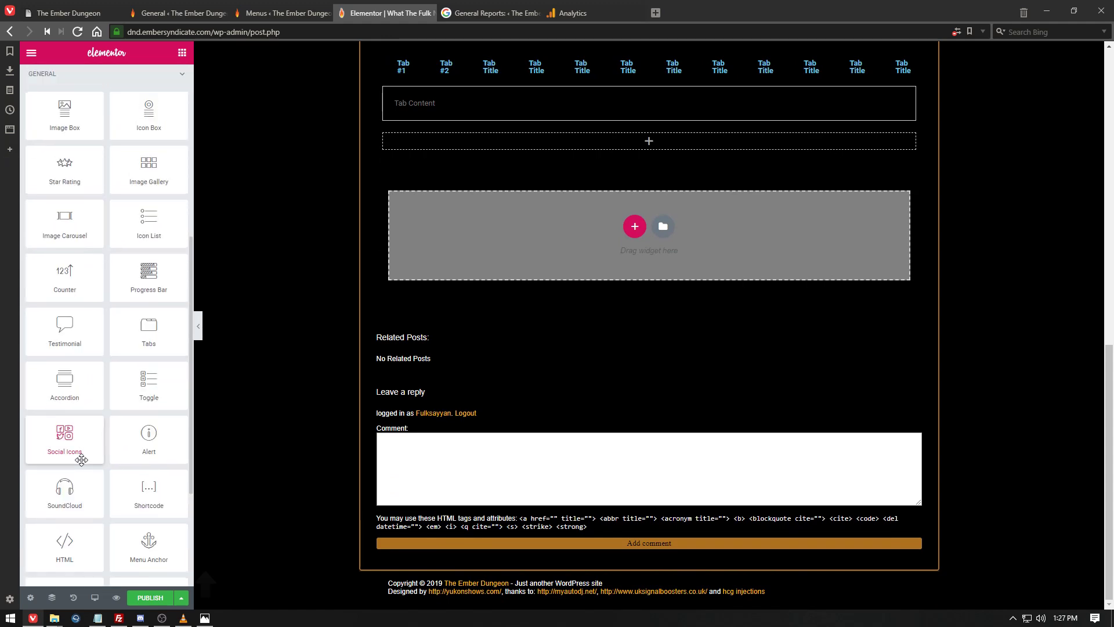
scroll(680, 293, "up", 1)
scroll(680, 293, "up", 1)
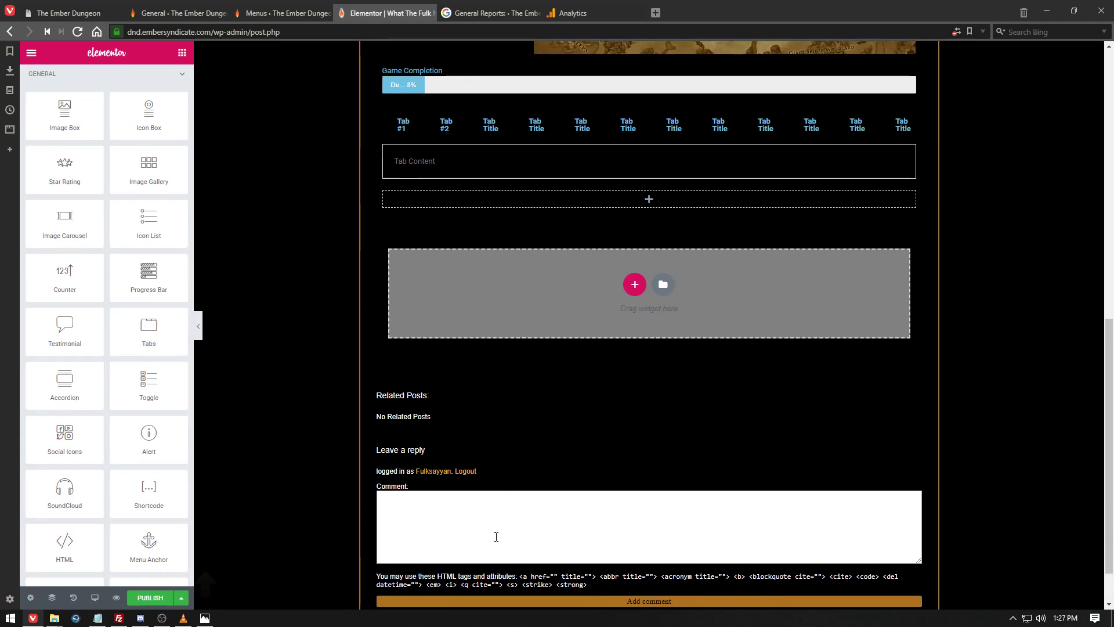
scroll(526, 441, "down", 1)
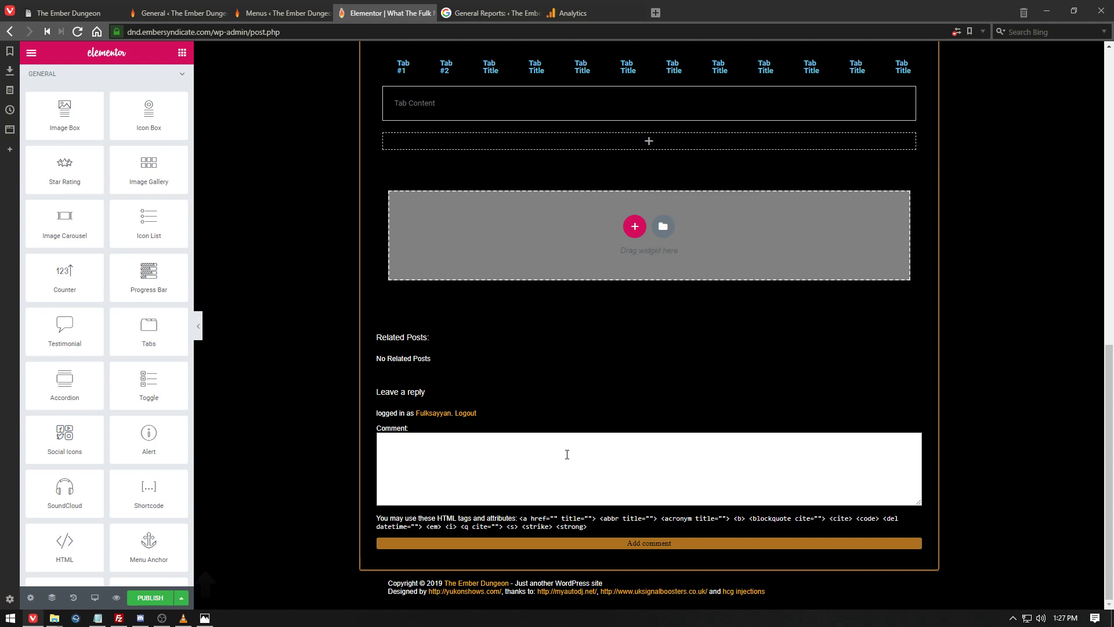
Publish the "What The Fulk Now" post and open its live page.
scroll(446, 490, "up", 1)
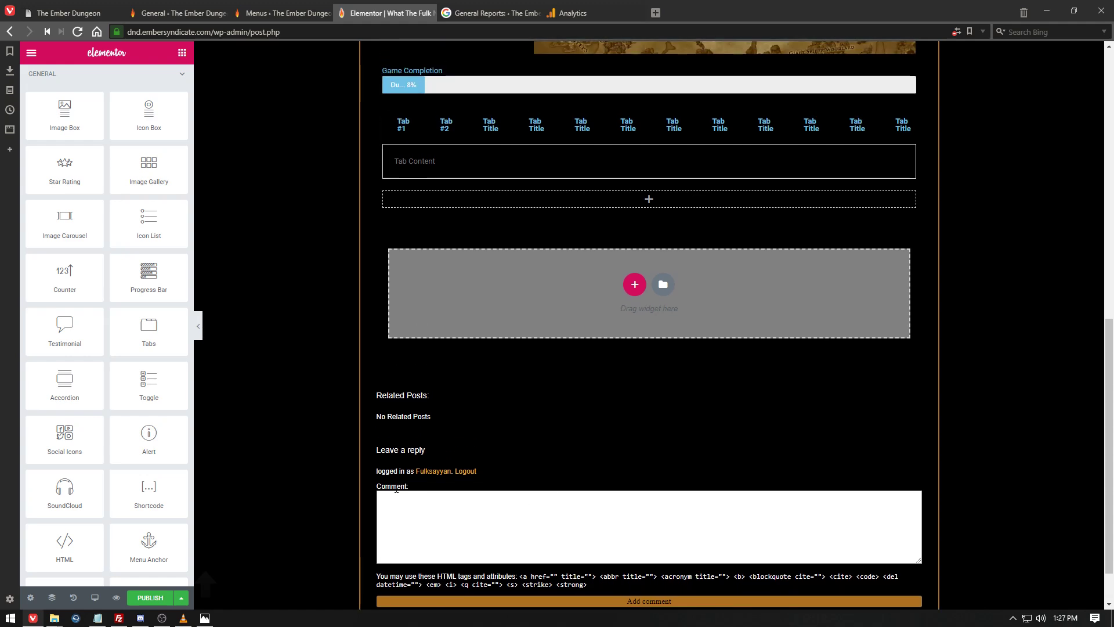
scroll(418, 505, "up", 2)
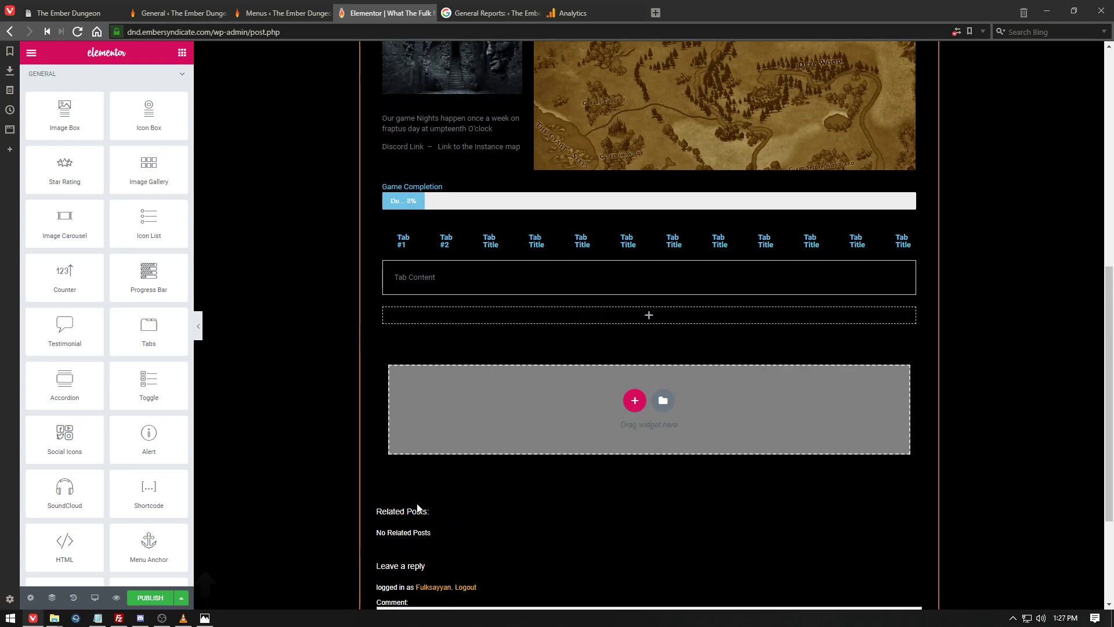
scroll(418, 505, "up", 3)
scroll(416, 503, "down", 3)
scroll(430, 540, "up", 10)
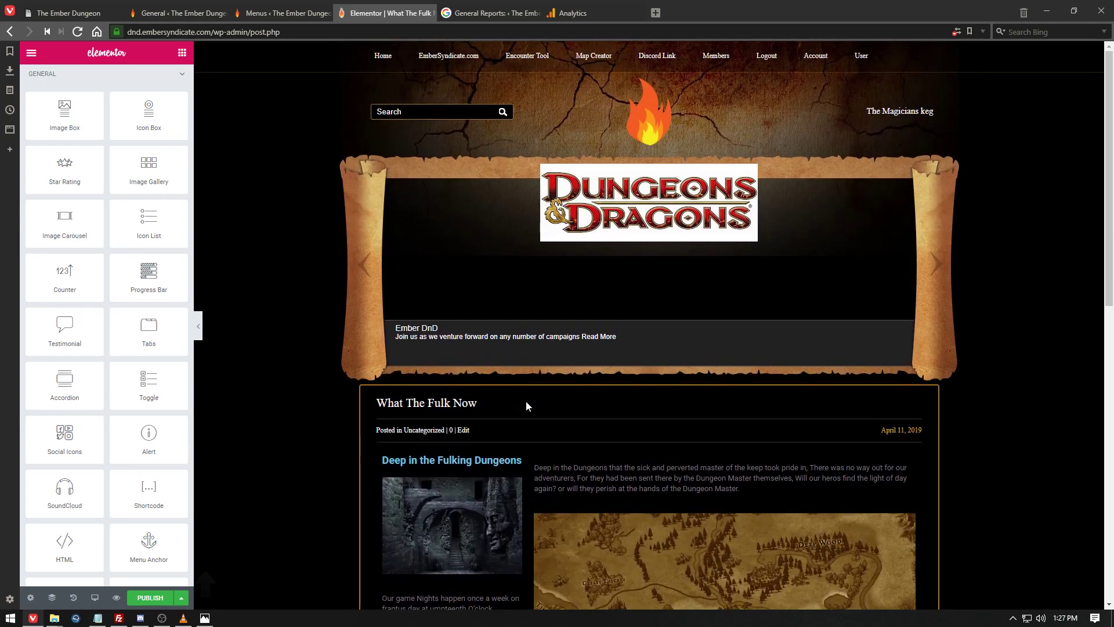
scroll(253, 58, "down", 10)
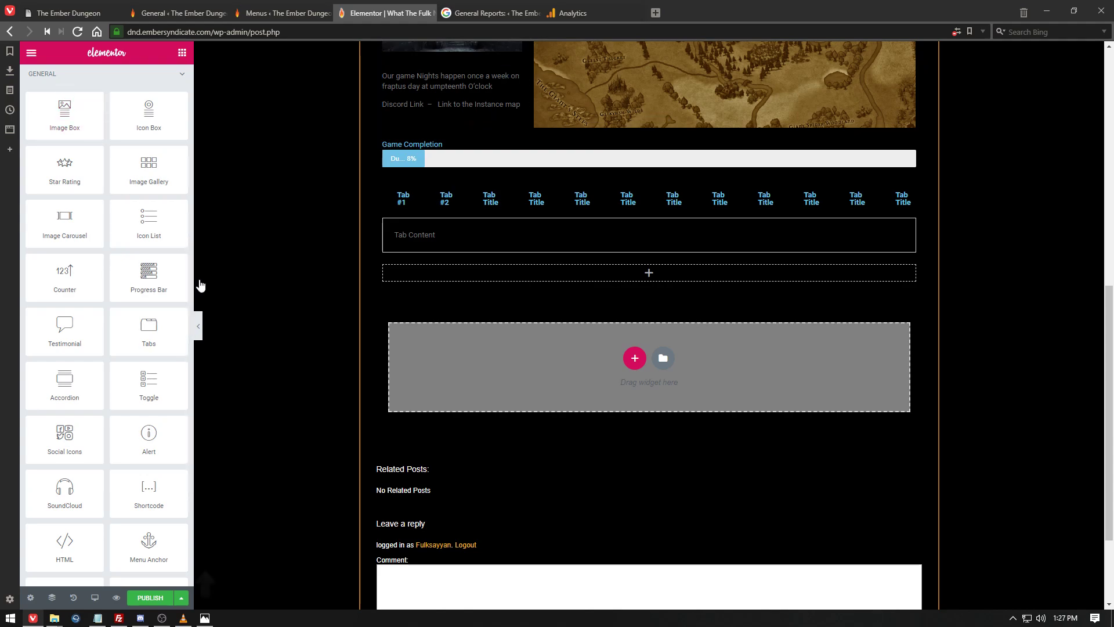
scroll(201, 286, "down", 1)
scroll(184, 295, "down", 1)
left_click(150, 598)
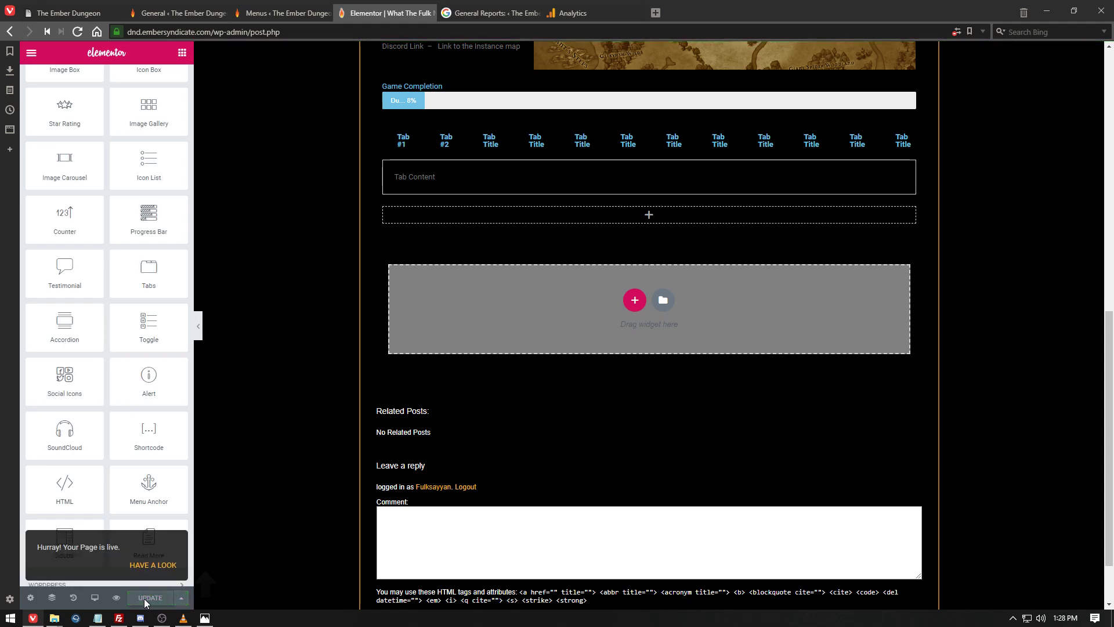
left_click(152, 564)
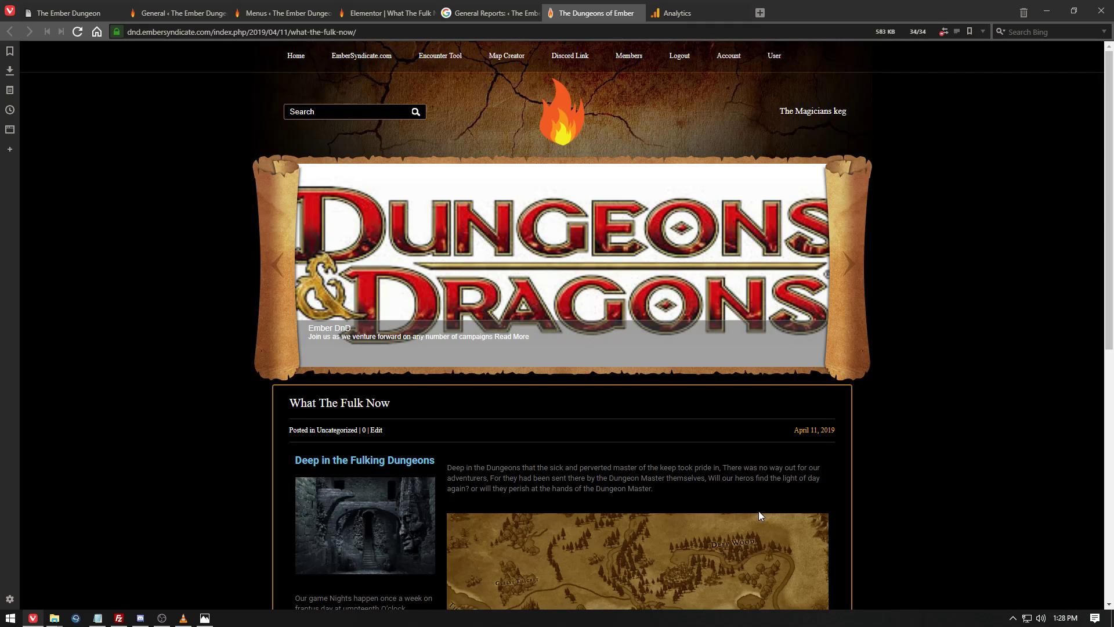
Add the comment "First Bitches" to the published post.
scroll(789, 457, "down", 7)
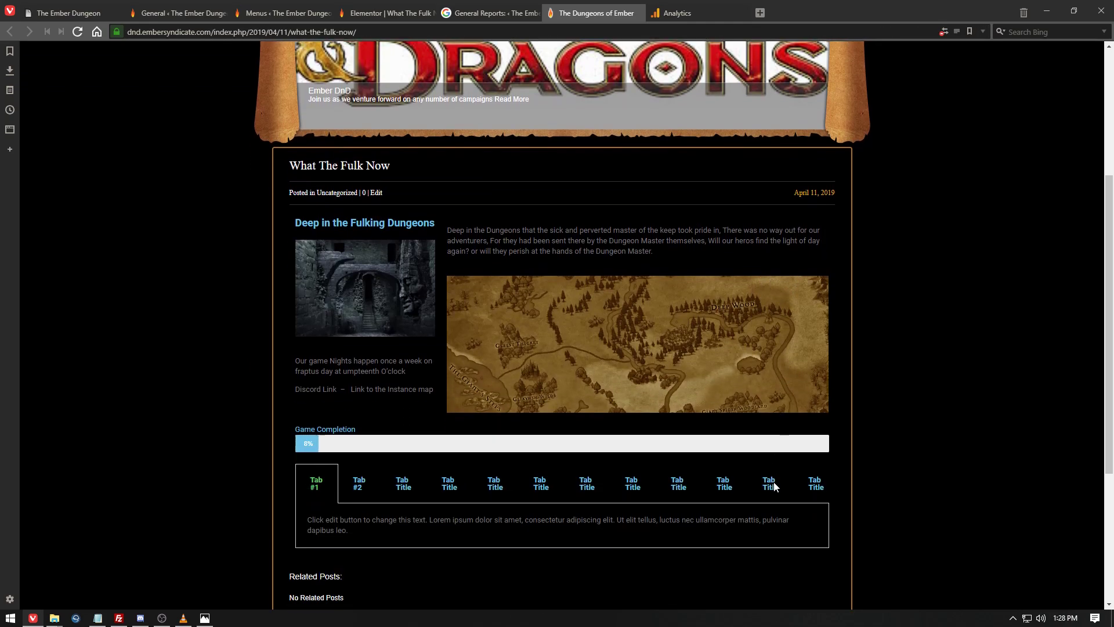
scroll(773, 509, "down", 2)
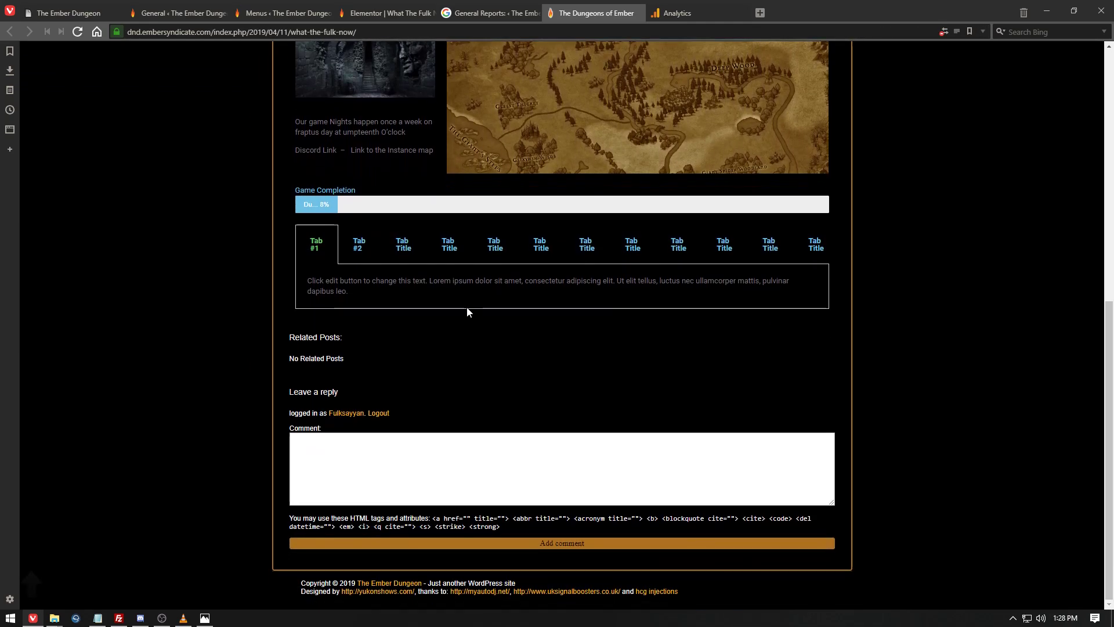
left_click(412, 473)
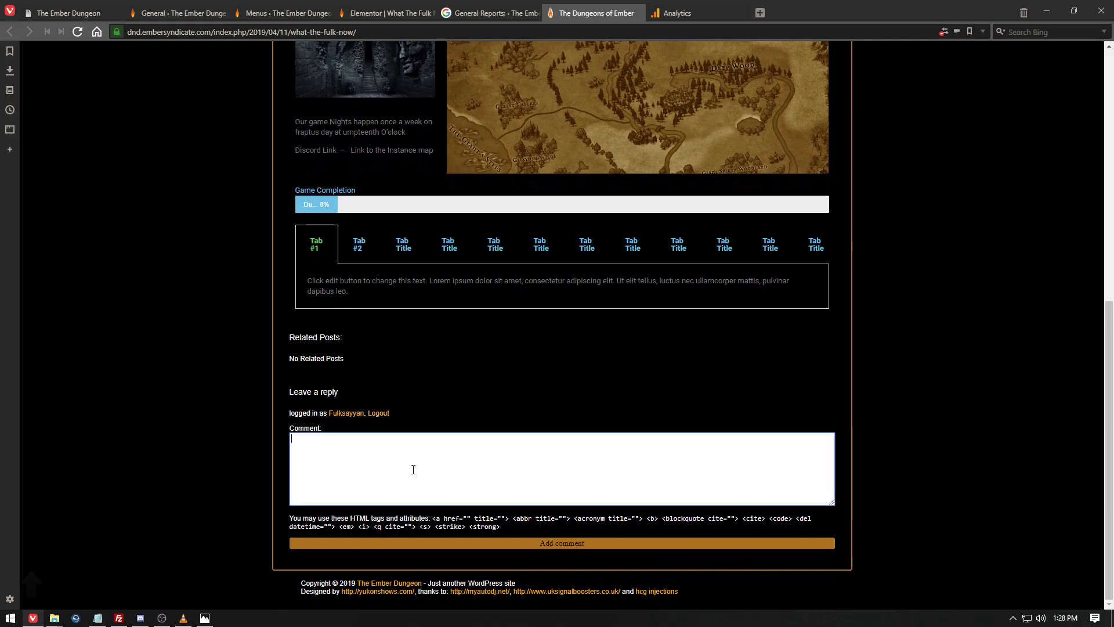
scroll(412, 468, "up", 6)
scroll(407, 459, "down", 6)
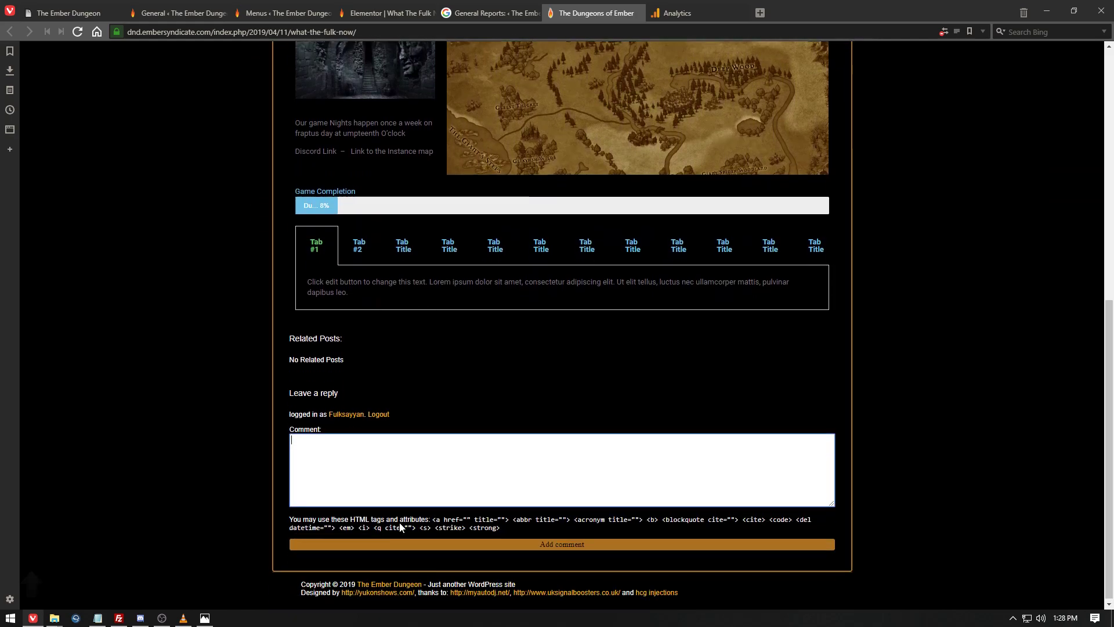
type("First Bitches")
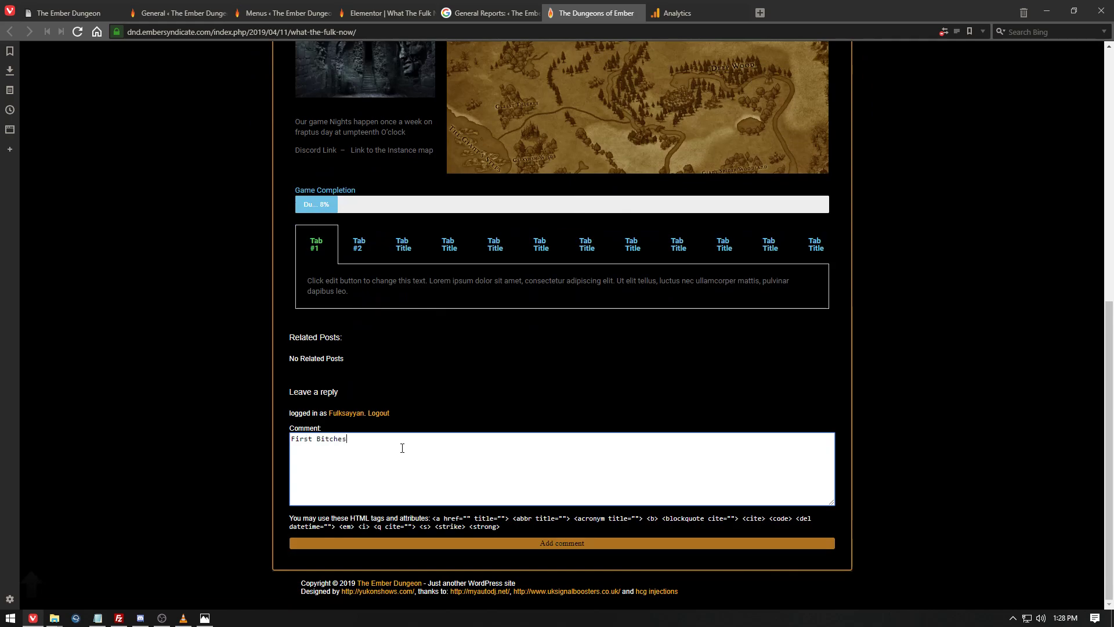
left_click(601, 544)
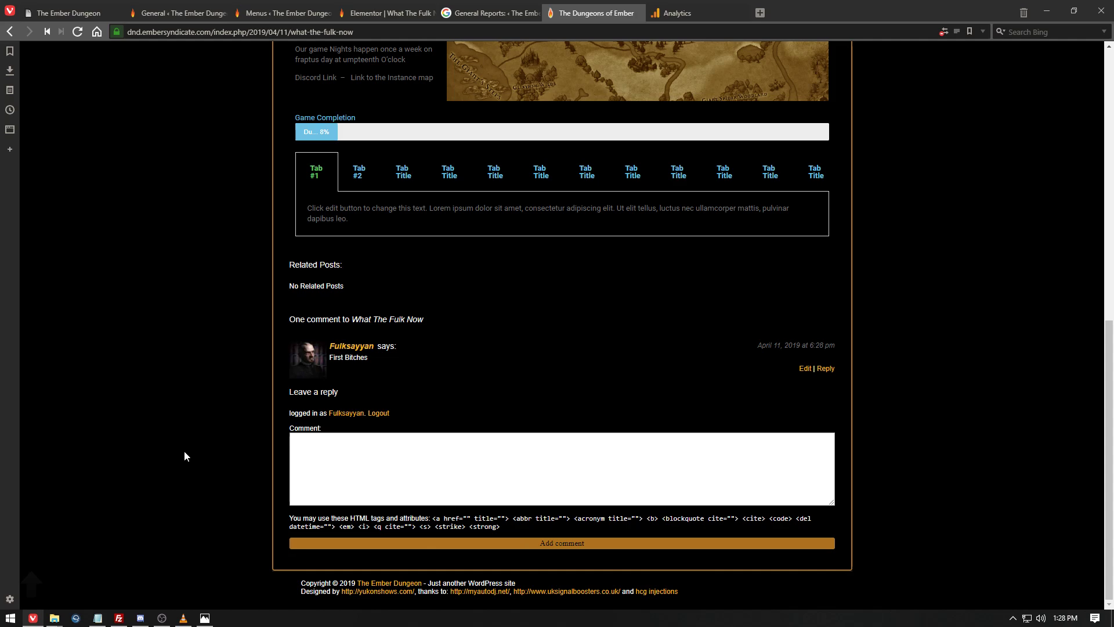
Review the published post's content from the header to the comments.
scroll(183, 450, "up", 5)
scroll(184, 452, "up", 4)
scroll(184, 452, "down", 6)
scroll(187, 460, "up", 5)
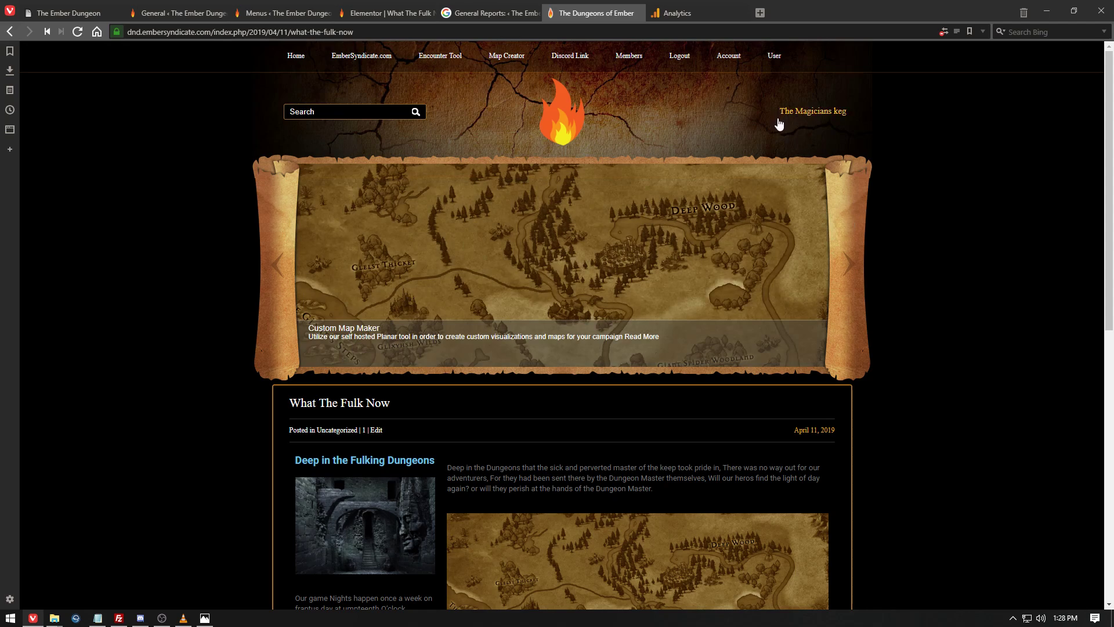
scroll(738, 144, "down", 8)
scroll(707, 166, "up", 6)
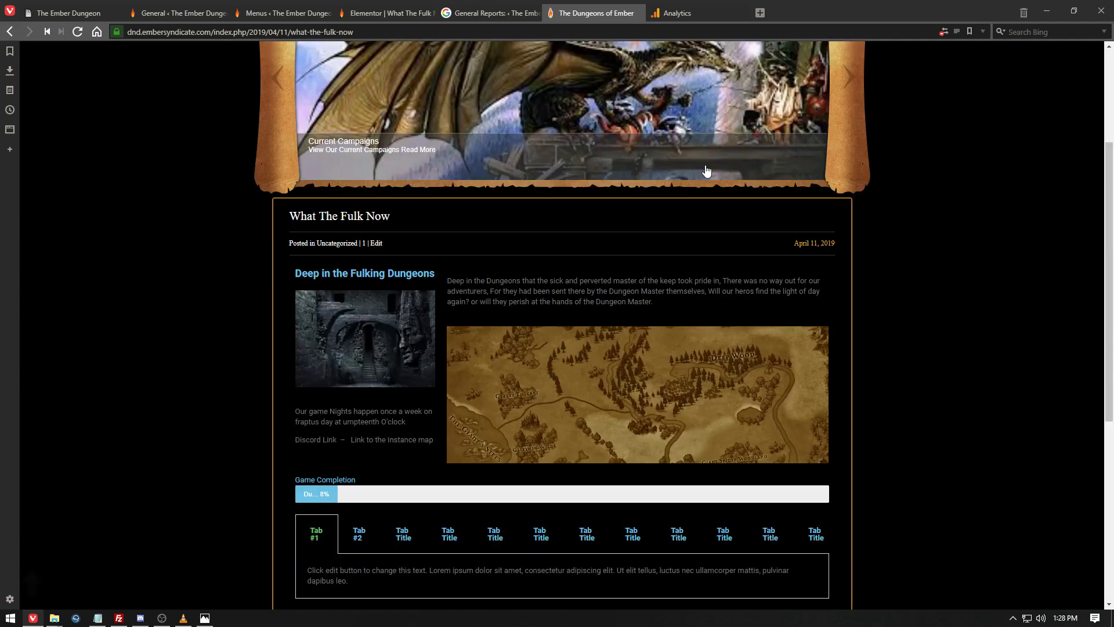
scroll(706, 171, "up", 3)
Return to the site's home page and log out of the member account.
left_click(313, 61)
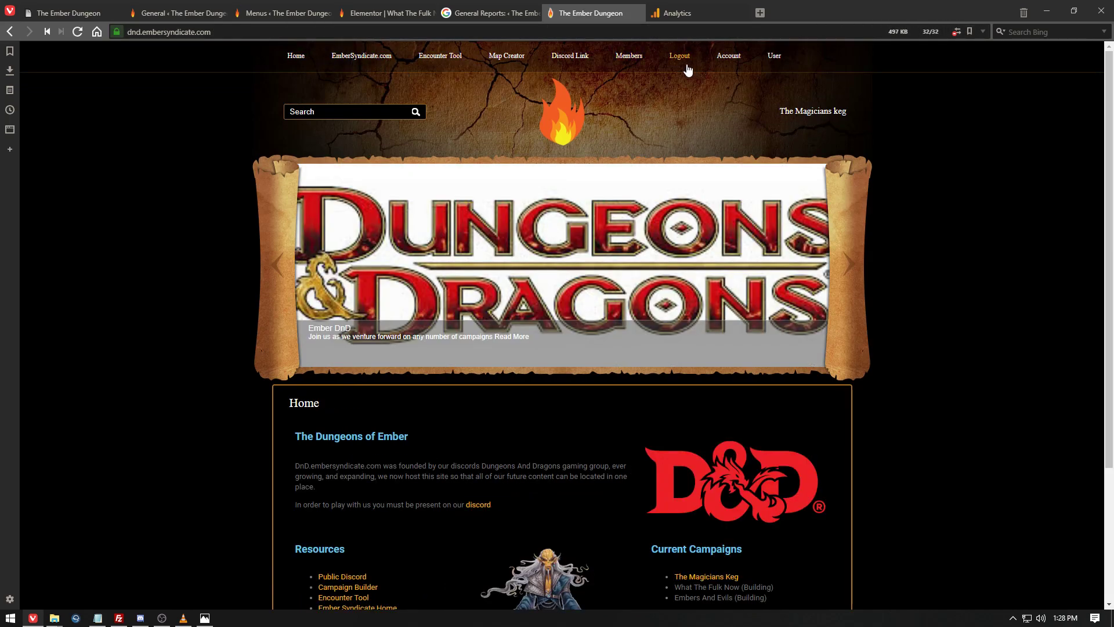
left_click(690, 69)
scroll(562, 245, "down", 3)
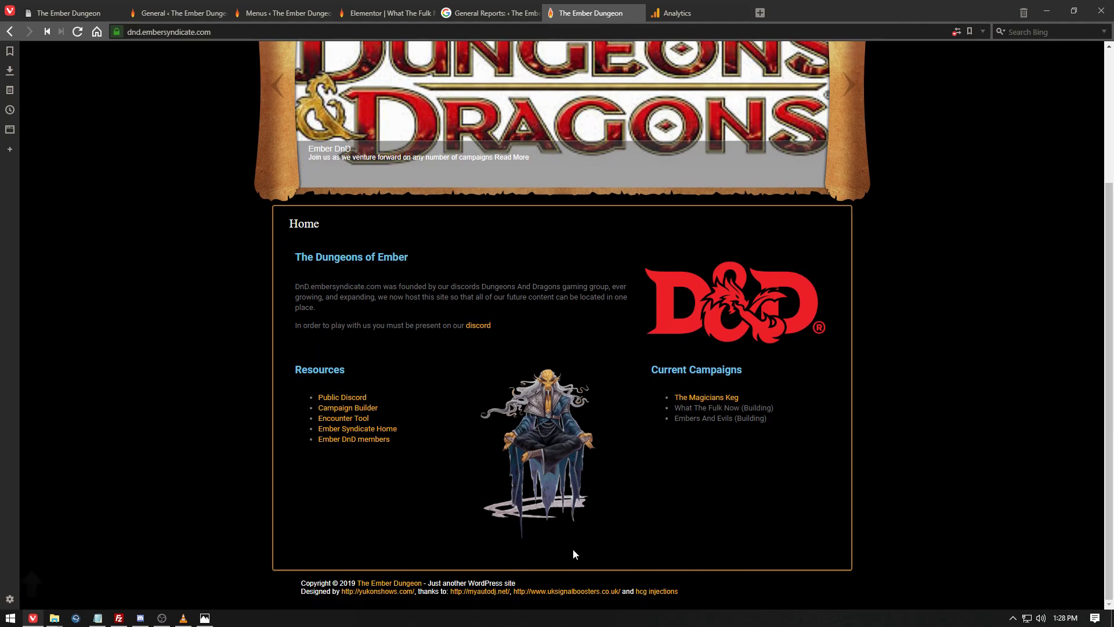
scroll(573, 548, "up", 3)
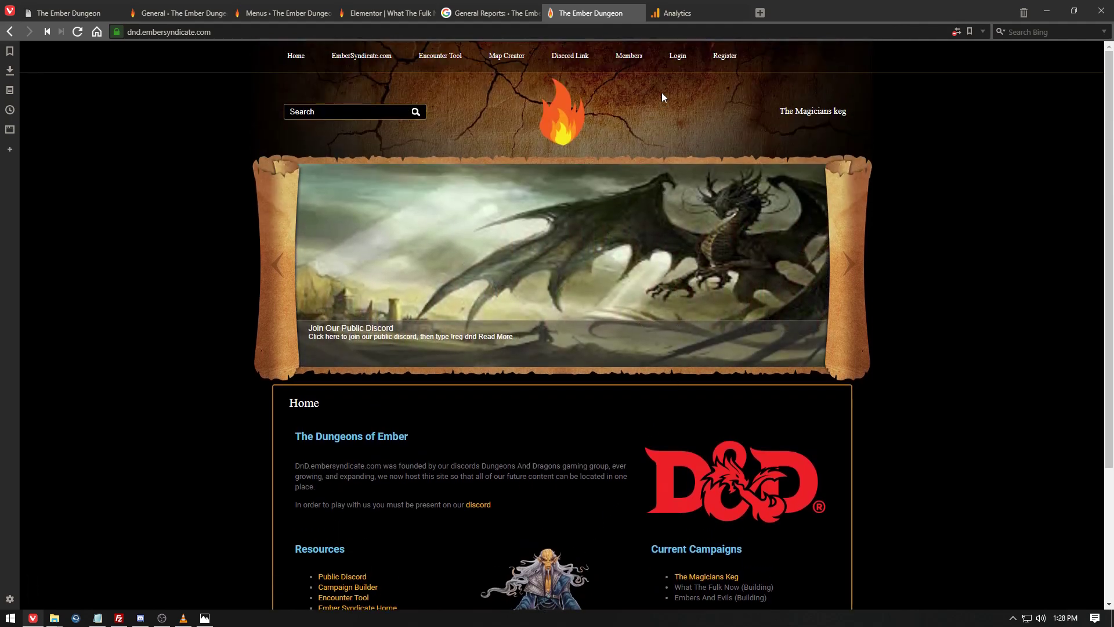
Log back in to the member account with the prefilled credentials and open dnd.embersyndicate.com/wp-admin/.
left_click(672, 59)
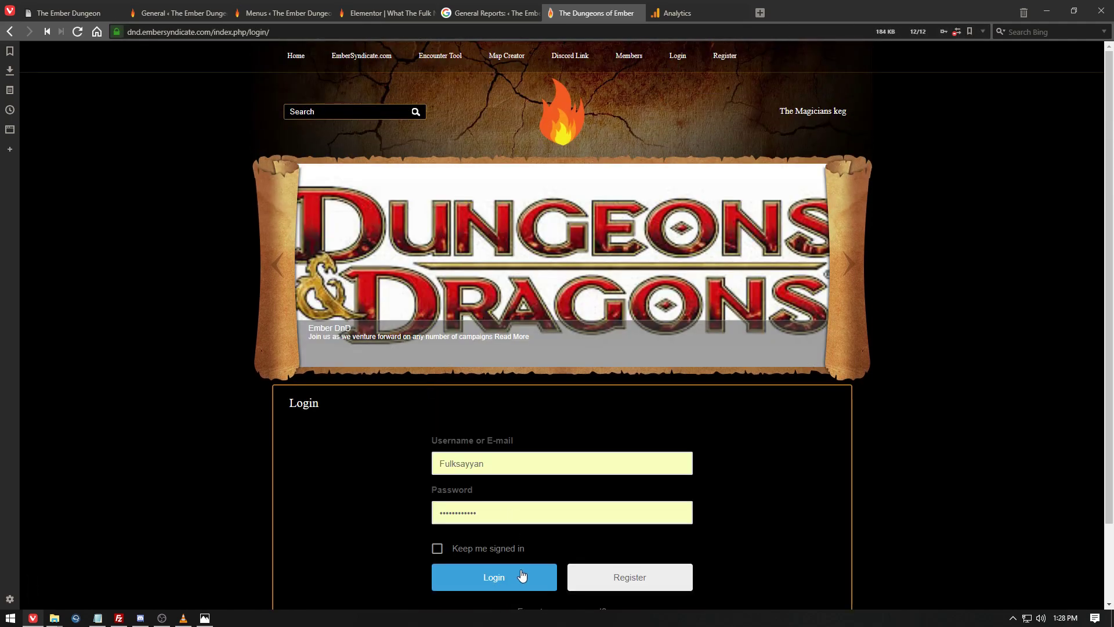
left_click(521, 575)
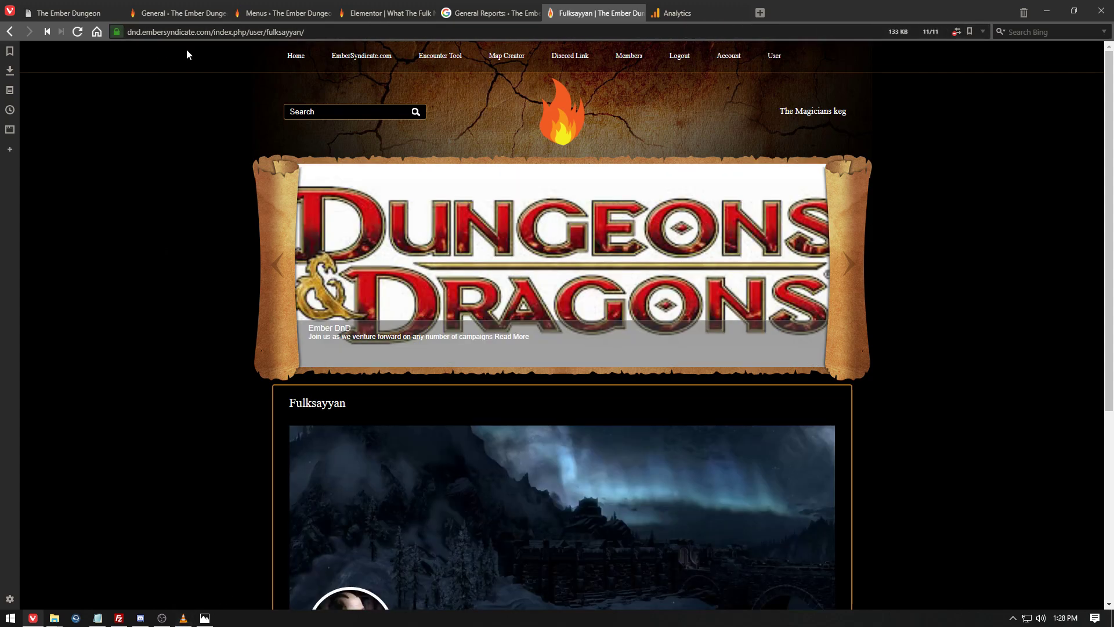
left_click_drag(318, 33, 215, 33)
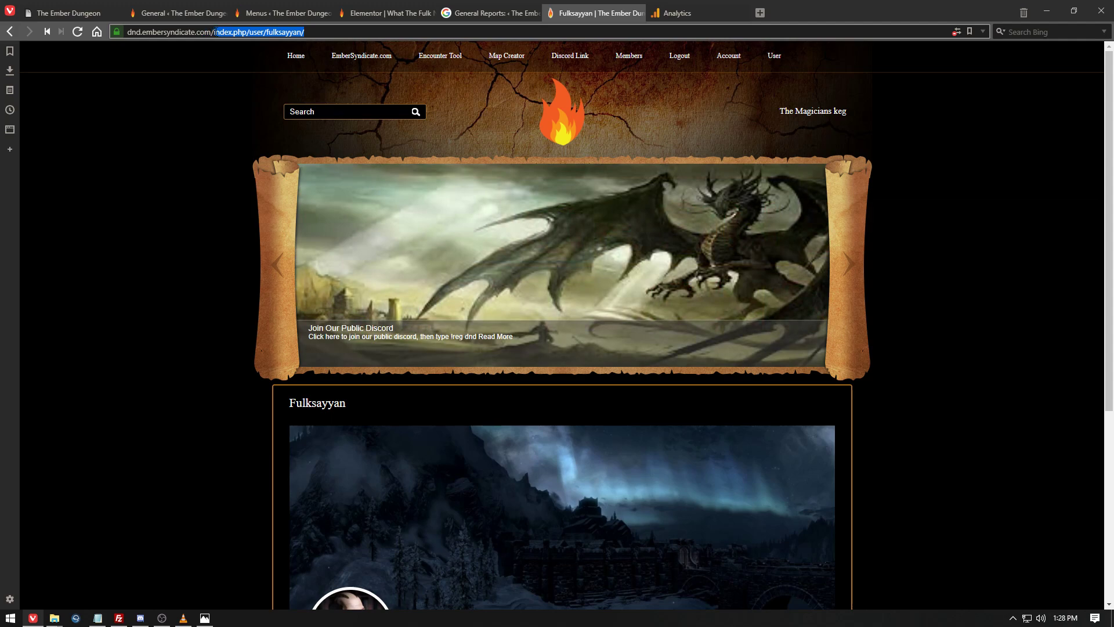
key("BackSpace")
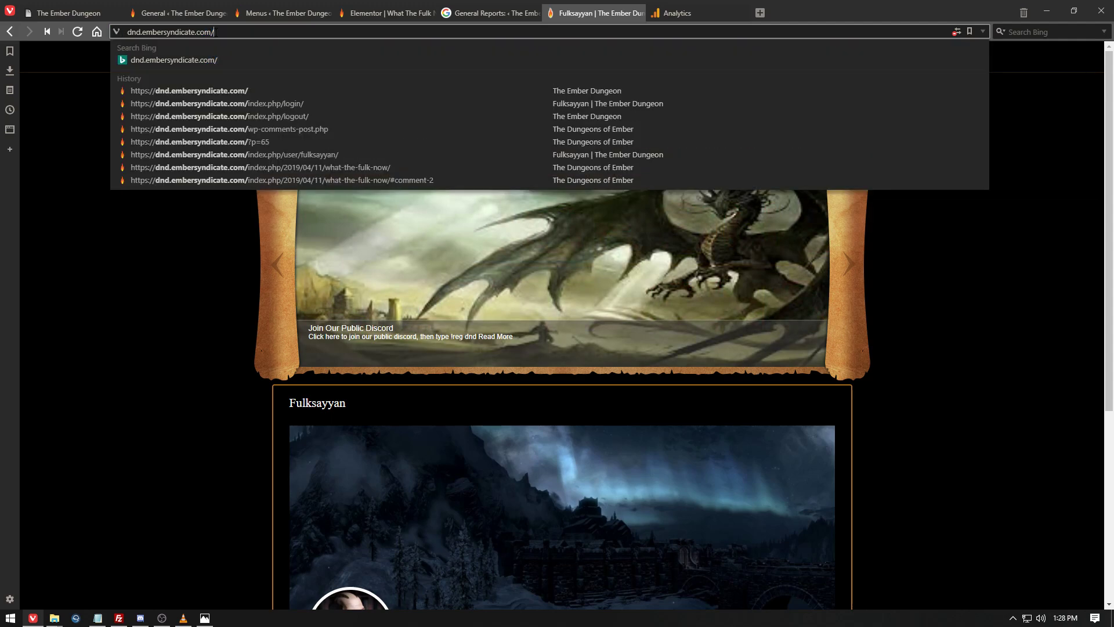
type("wp-ad")
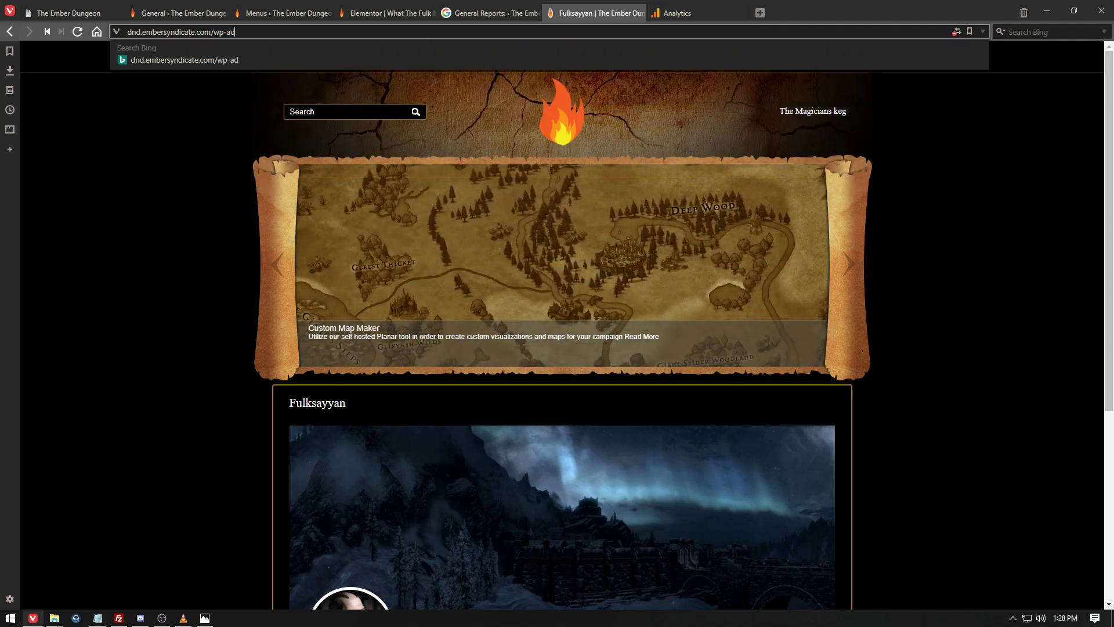
type("min/")
key("Return")
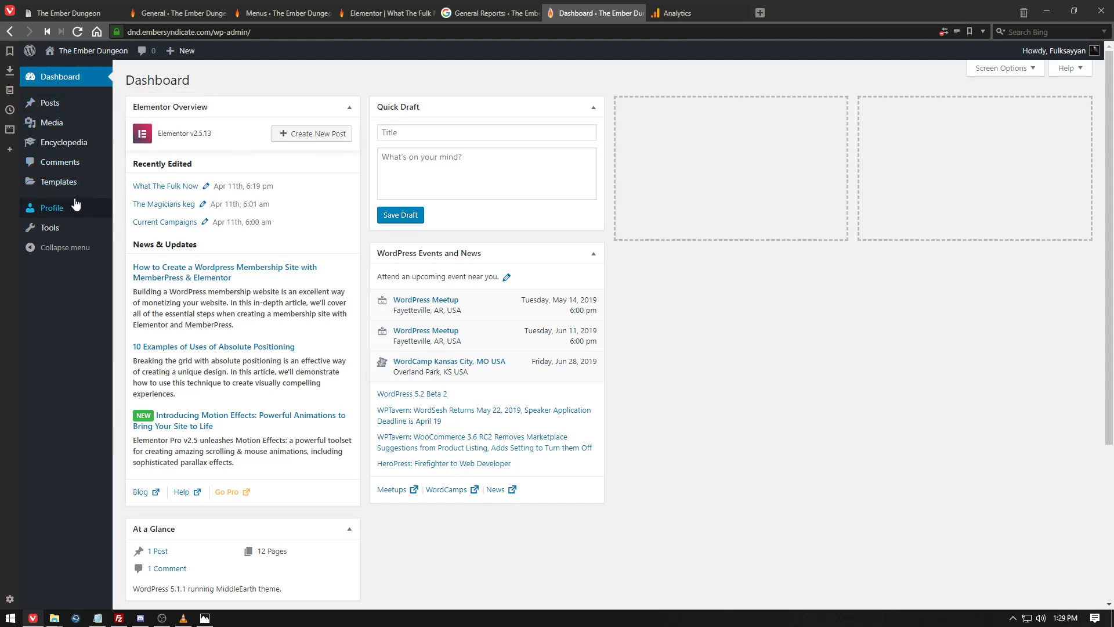
Check which admin sections the member can open, including Tools, Profile, Comments and Posts.
left_click(66, 230)
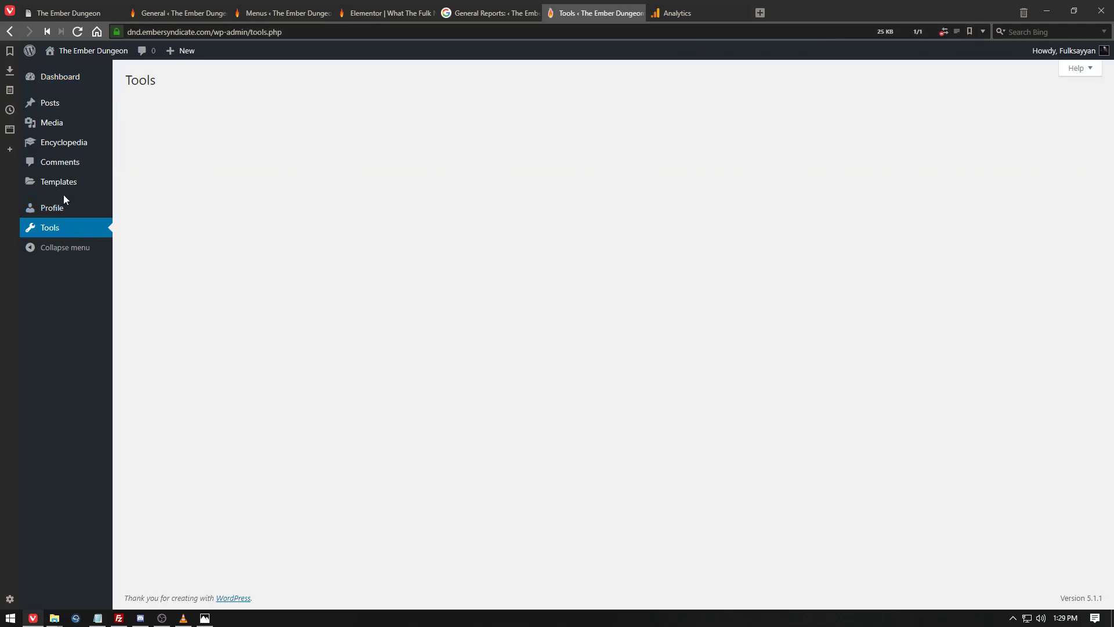
left_click(63, 208)
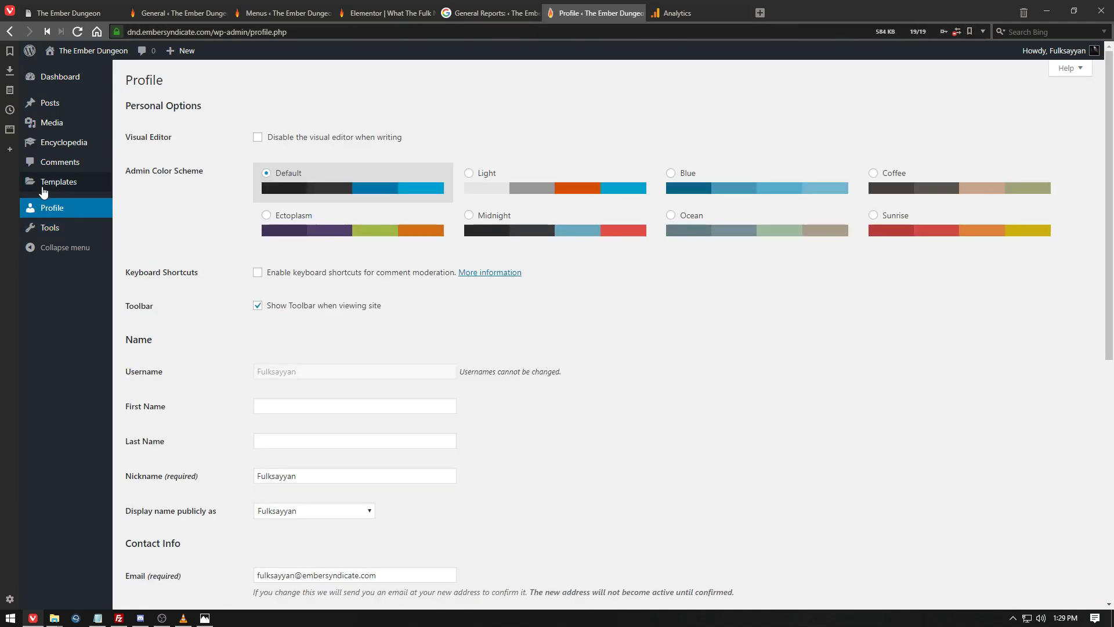
left_click(53, 182)
left_click(72, 163)
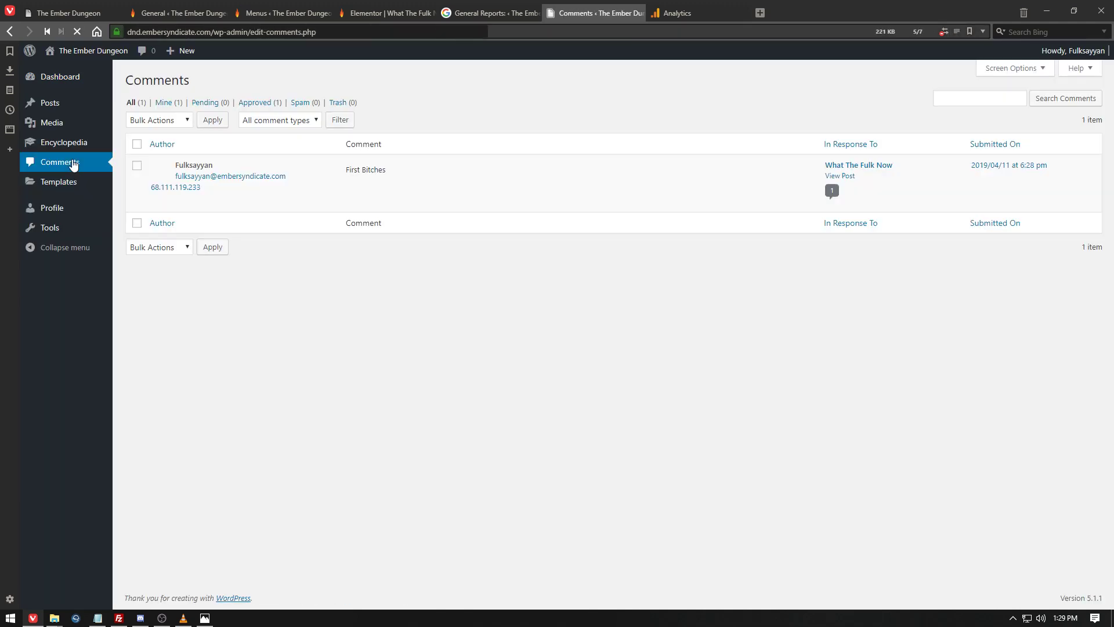
left_click(71, 142)
left_click(61, 104)
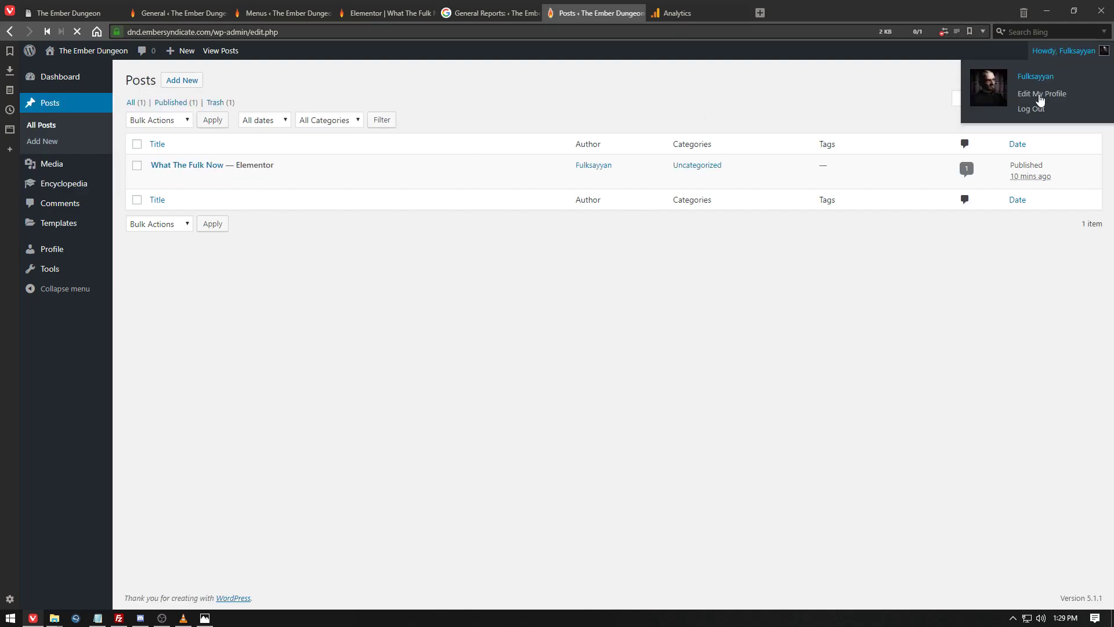
Log out of the member account and log in with the administrator's saved username and password.
left_click(1034, 94)
mouse_move(1042, 94)
left_click(1022, 109)
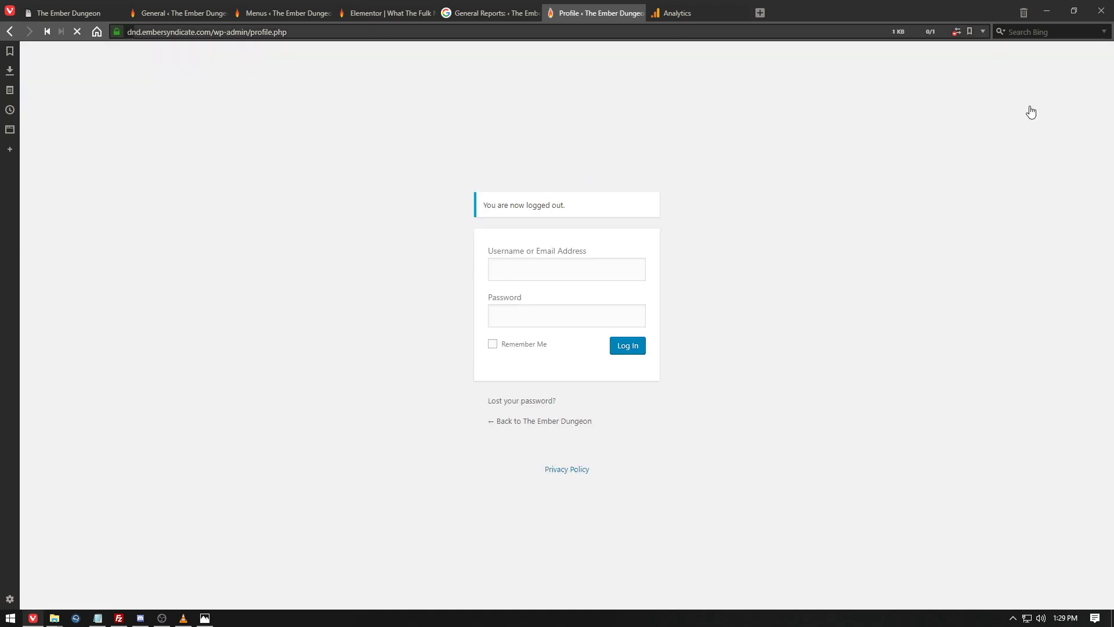
double_click(557, 270)
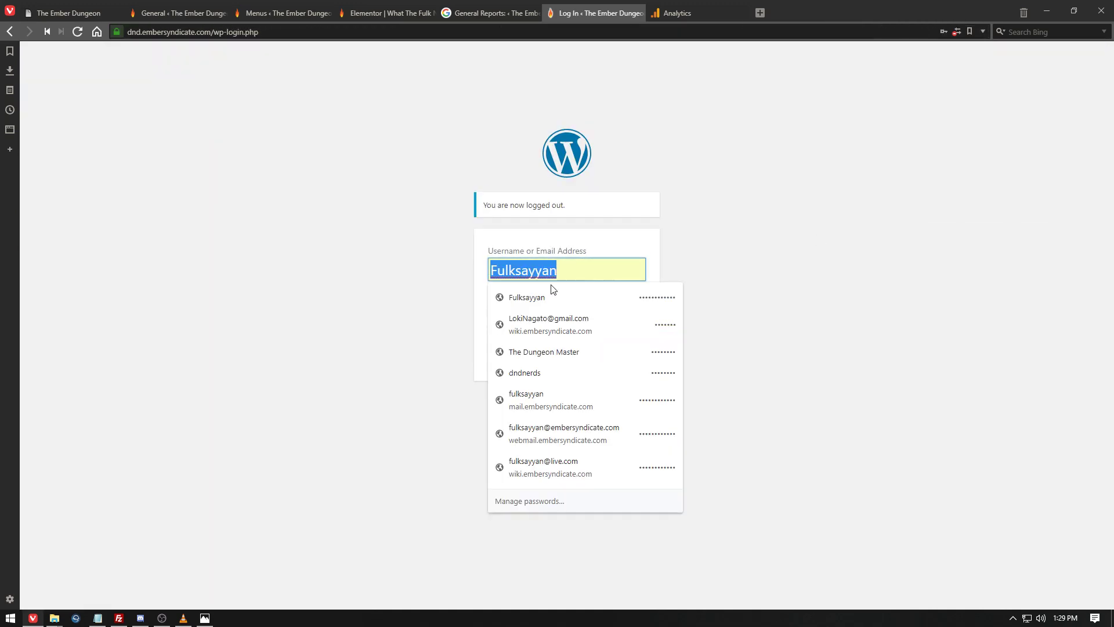
left_click(546, 361)
left_click(630, 352)
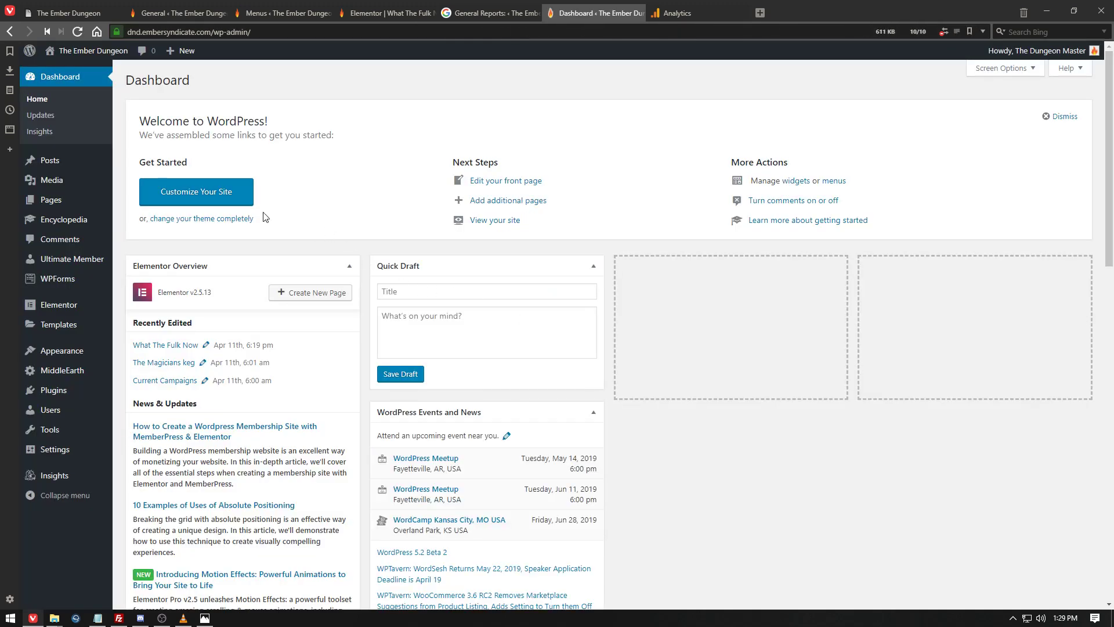
As administrator, view the member's "What The Fulk Now" post from the Posts list and return to the list.
mouse_move(32, 164)
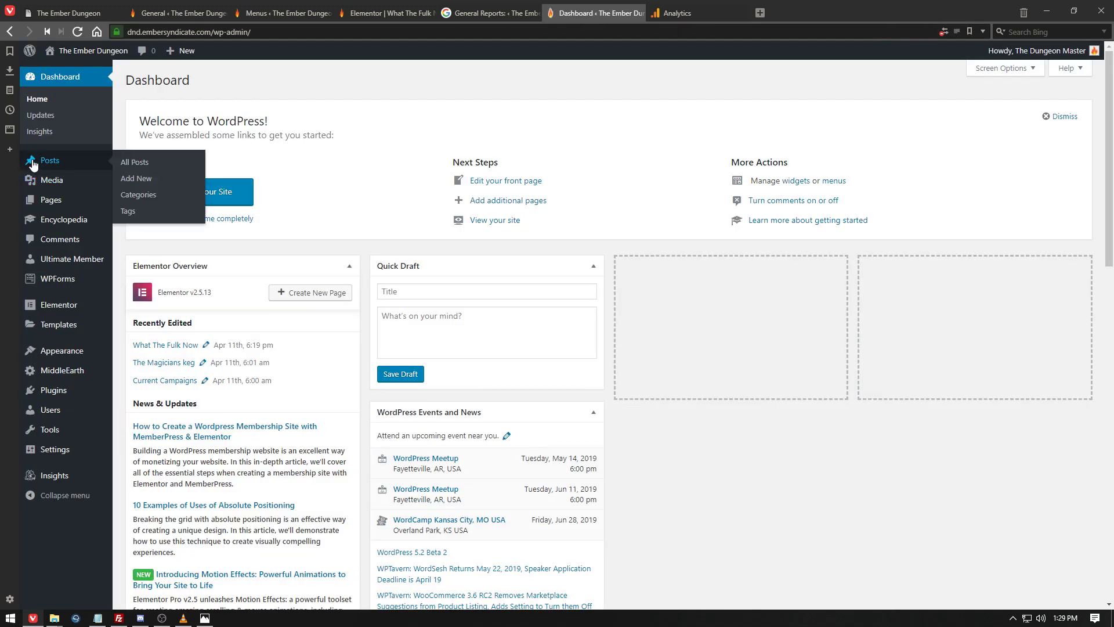
left_click(32, 163)
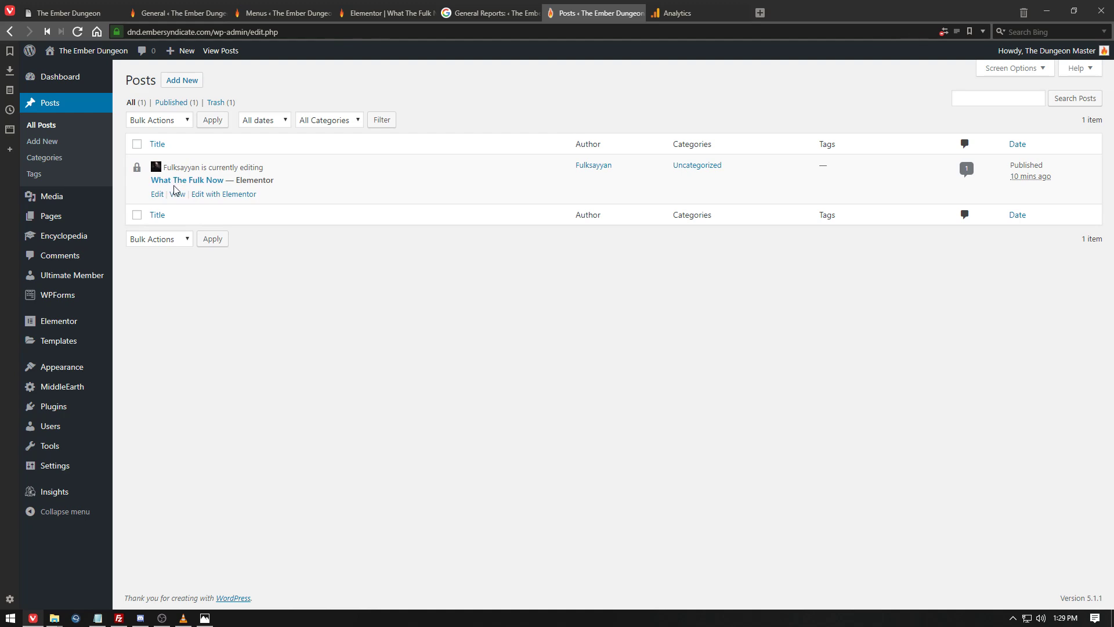
left_click(176, 194)
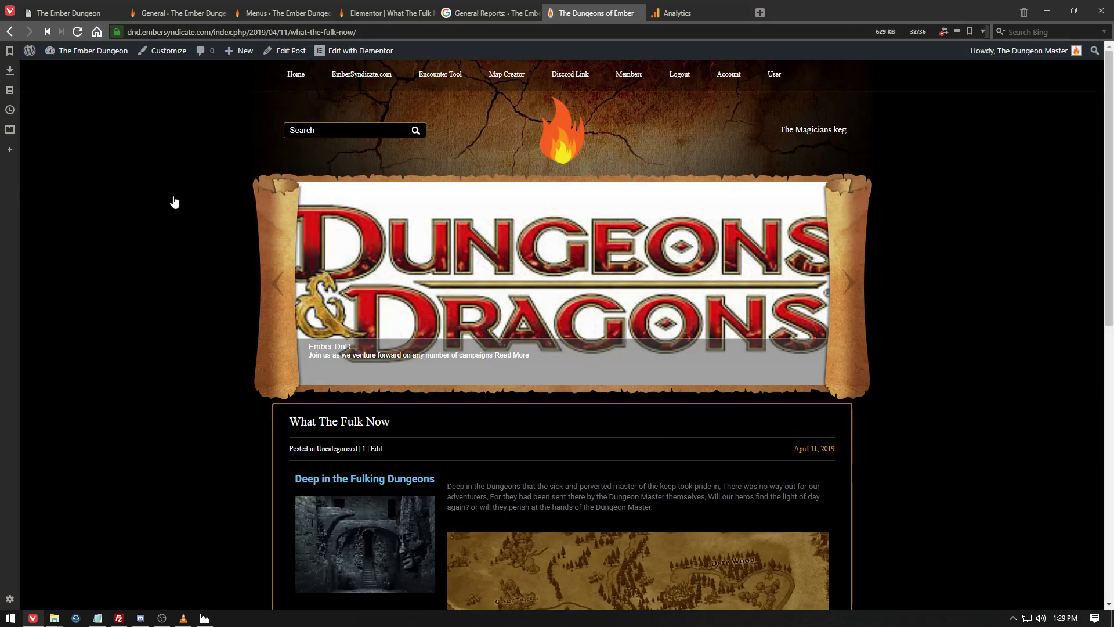
scroll(470, 182, "down", 10)
scroll(443, 211, "up", 10)
scroll(444, 212, "down", 15)
scroll(444, 211, "up", 10)
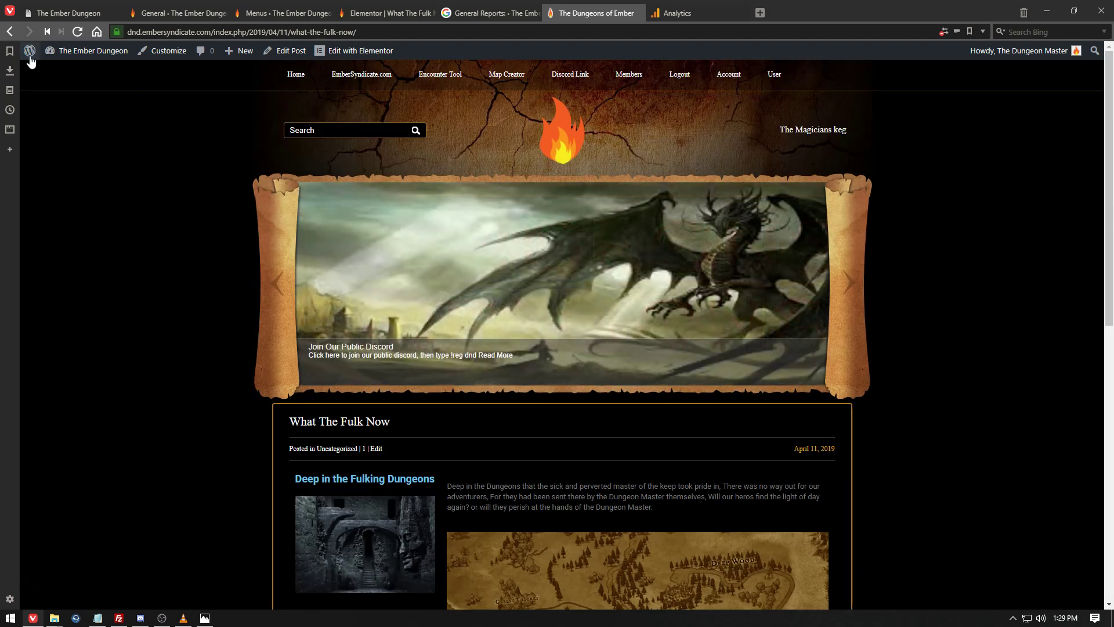
left_click(9, 33)
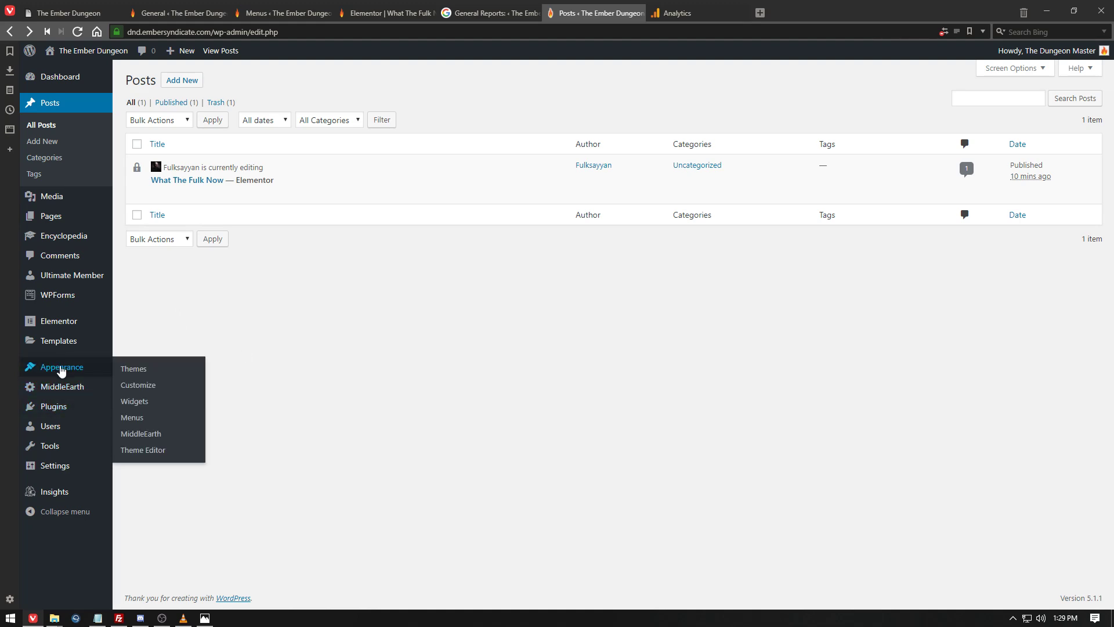
Add the "What The Fulk Now" post to the Campaign Menu and save the menu.
left_click(135, 421)
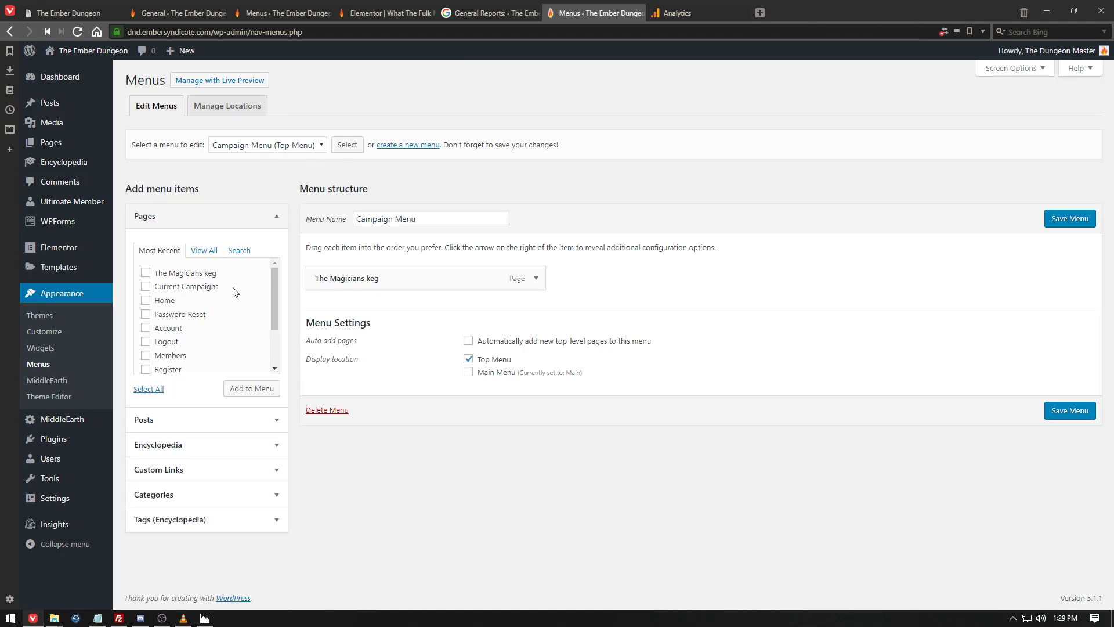
scroll(235, 291, "down", 3)
scroll(232, 290, "up", 3)
scroll(203, 273, "down", 3)
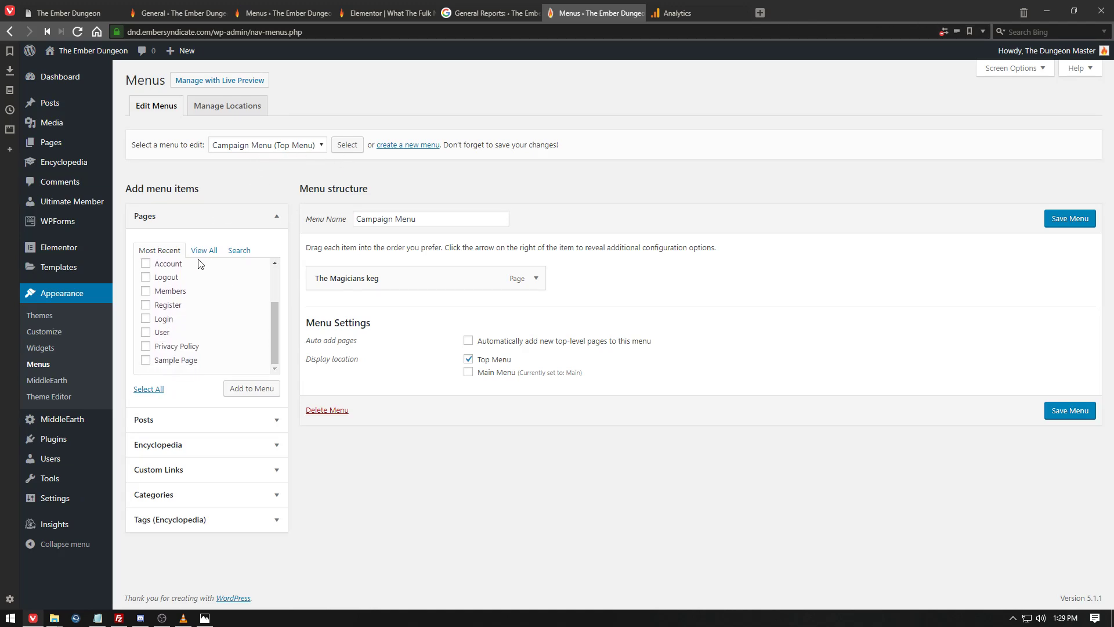
left_click(150, 420)
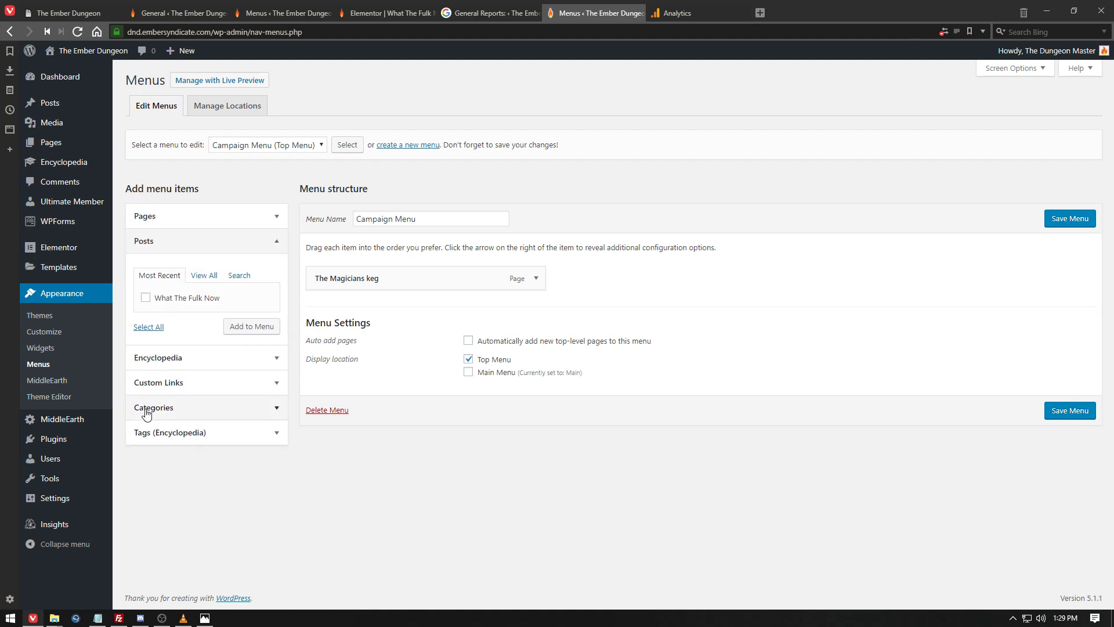
left_click(147, 298)
left_click(244, 331)
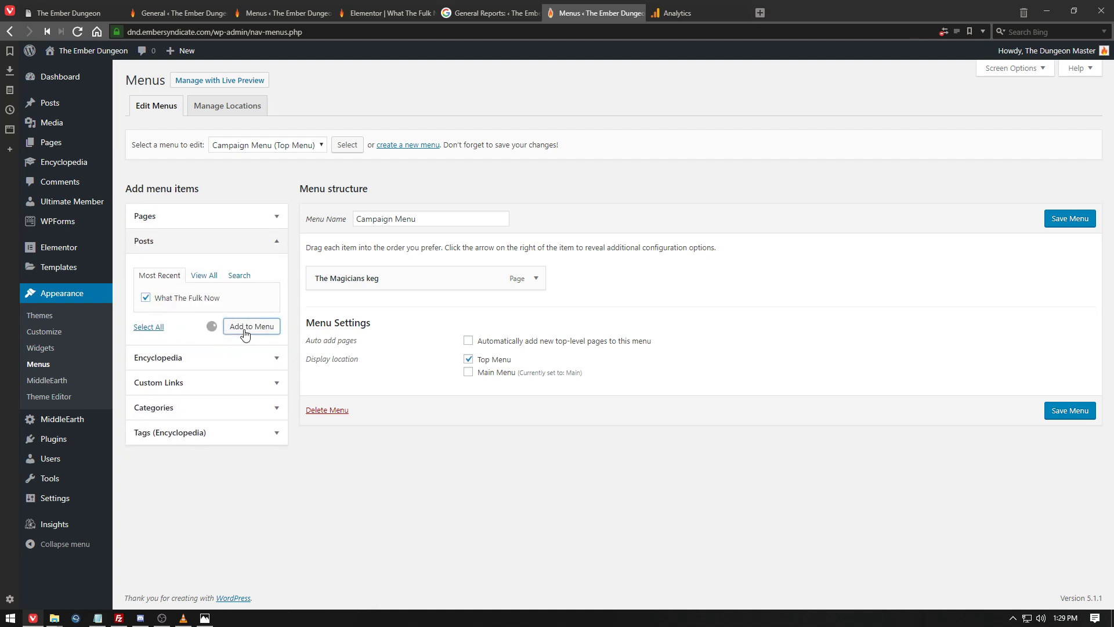
left_click(1078, 451)
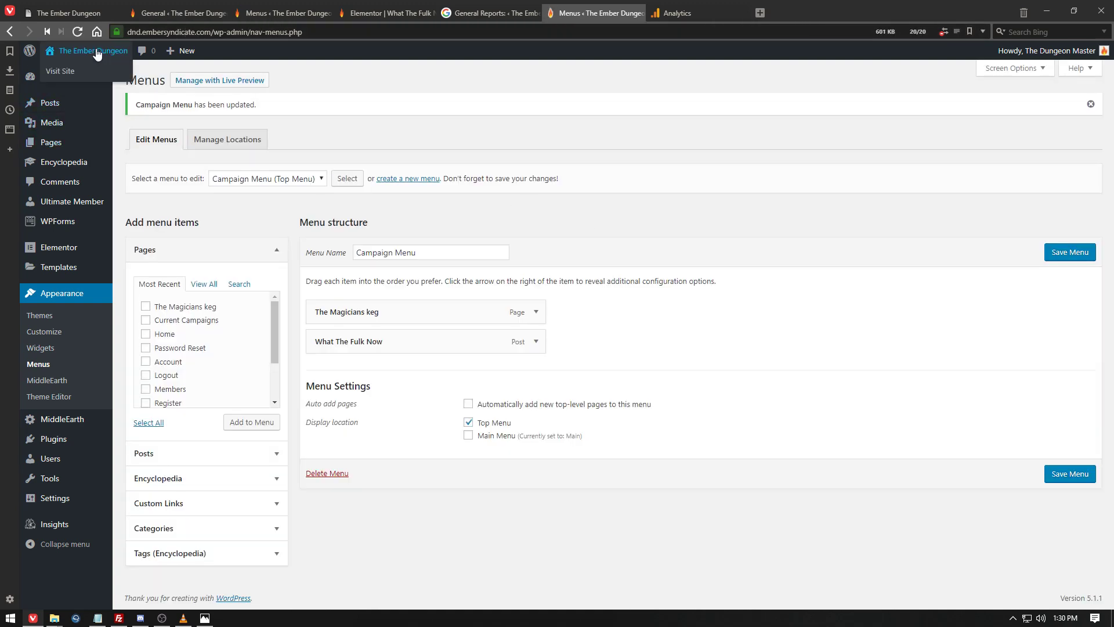
Visit the site's home page, open "What The Fulk Now" from the site navigation and review the whole post.
left_click(94, 53)
scroll(195, 189, "down", 1)
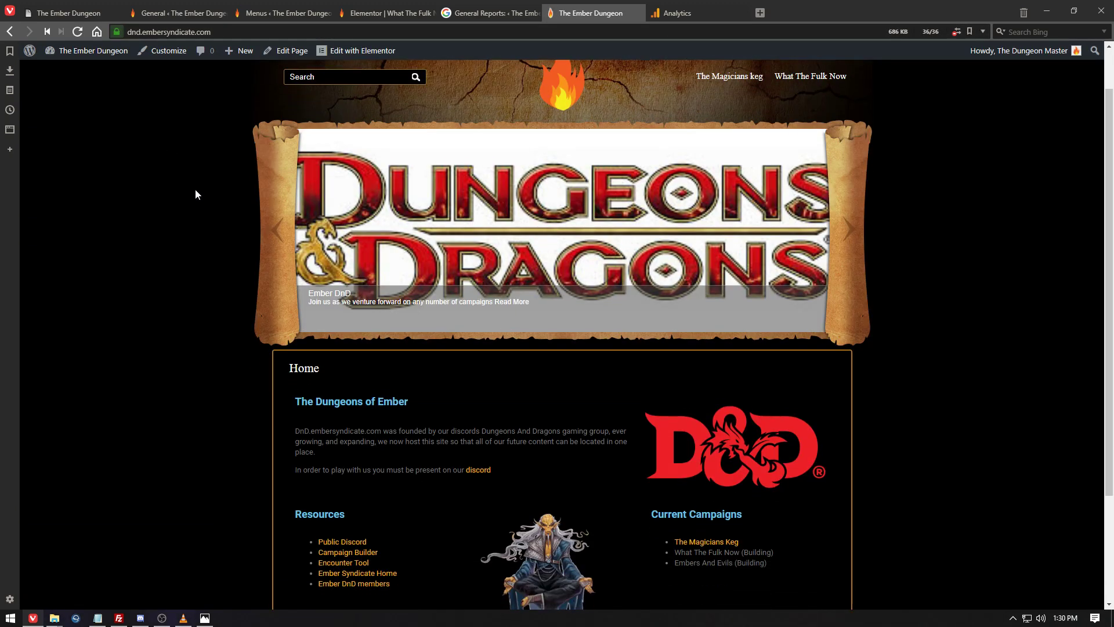
scroll(170, 203, "up", 1)
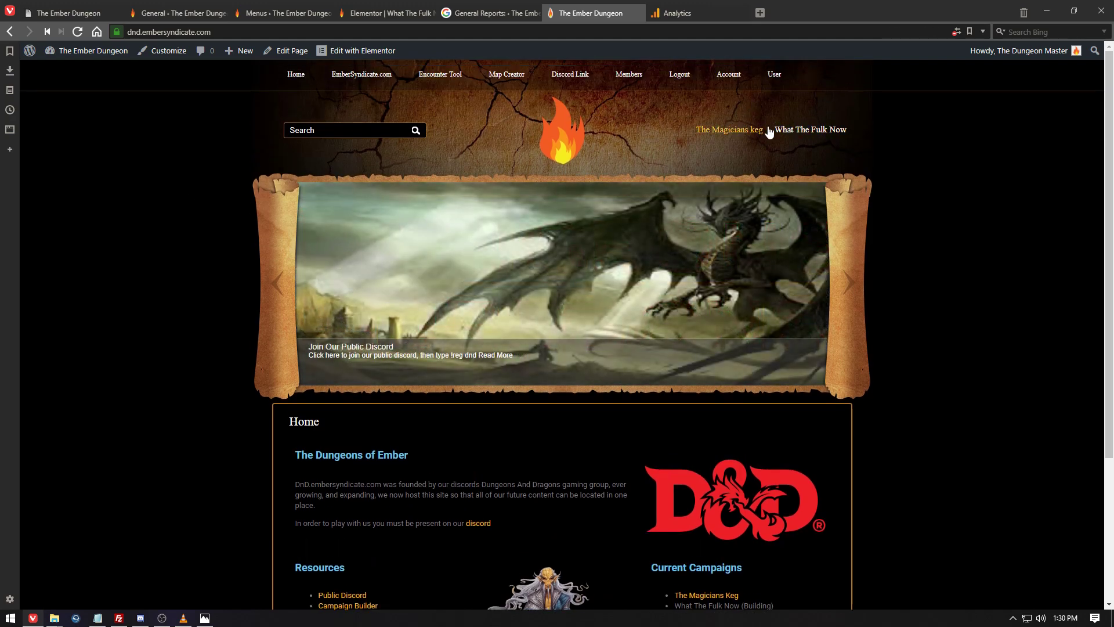
left_click(781, 131)
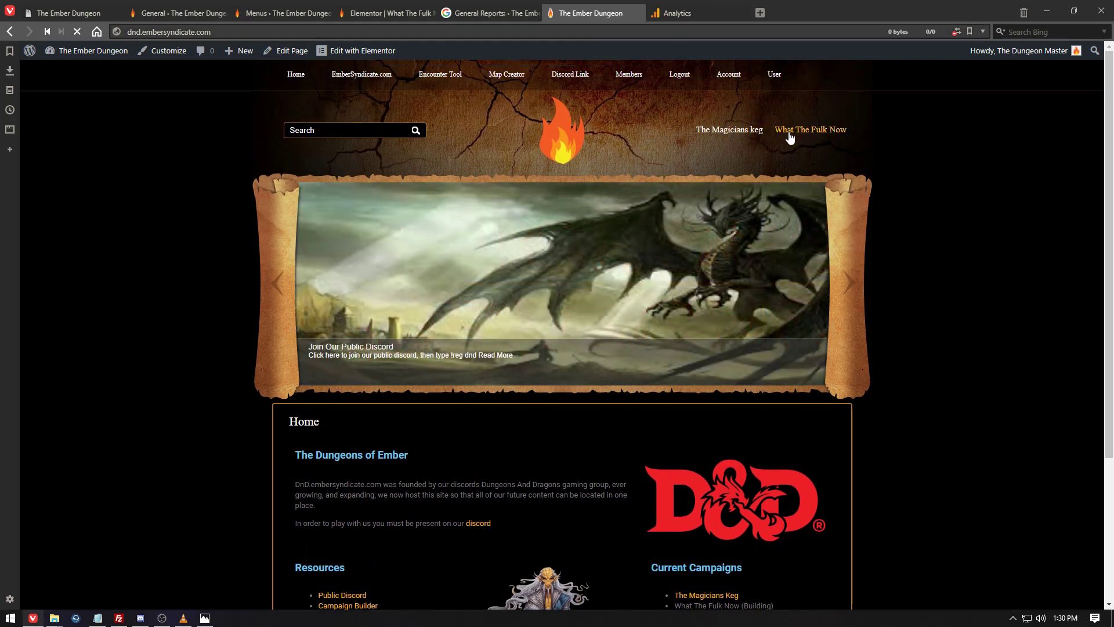
scroll(600, 172, "down", 9)
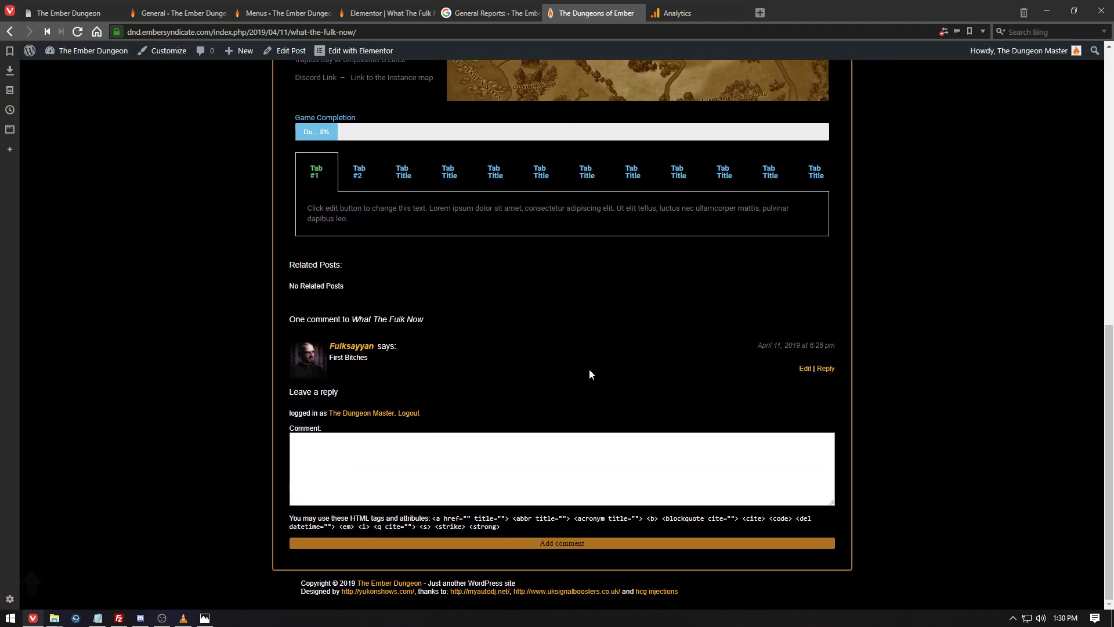
scroll(589, 369, "up", 5)
scroll(686, 452, "up", 3)
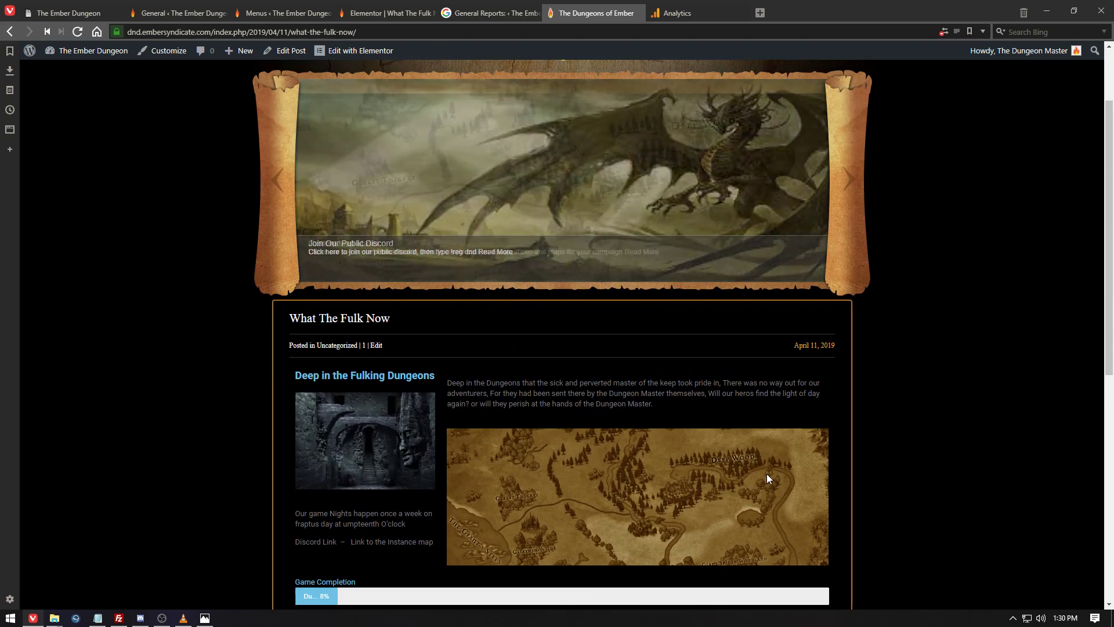
scroll(745, 460, "down", 8)
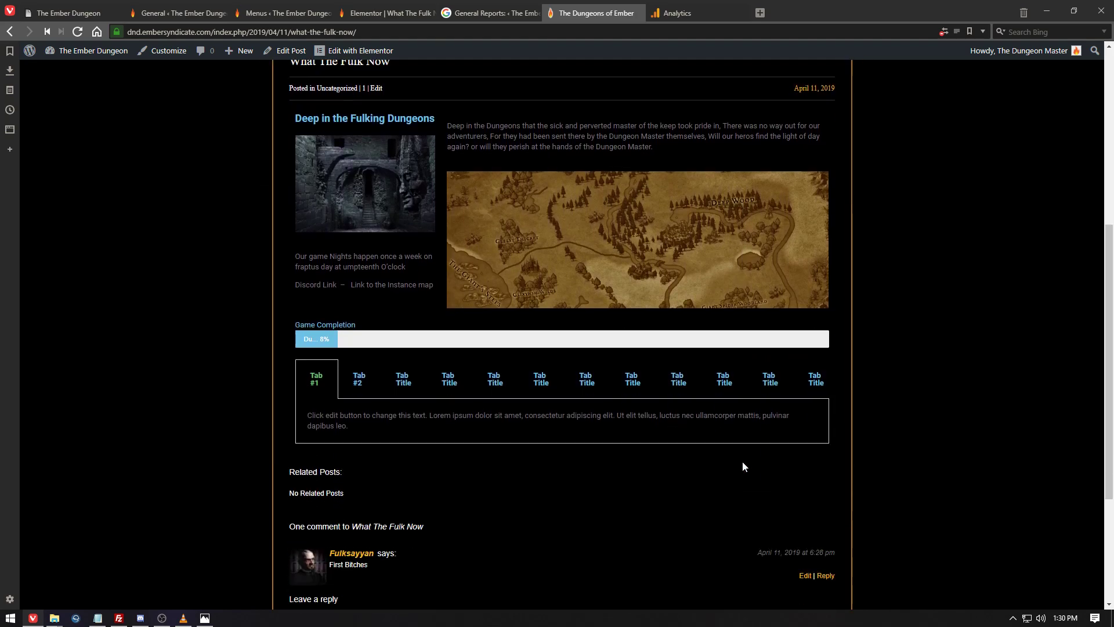
scroll(436, 323, "up", 9)
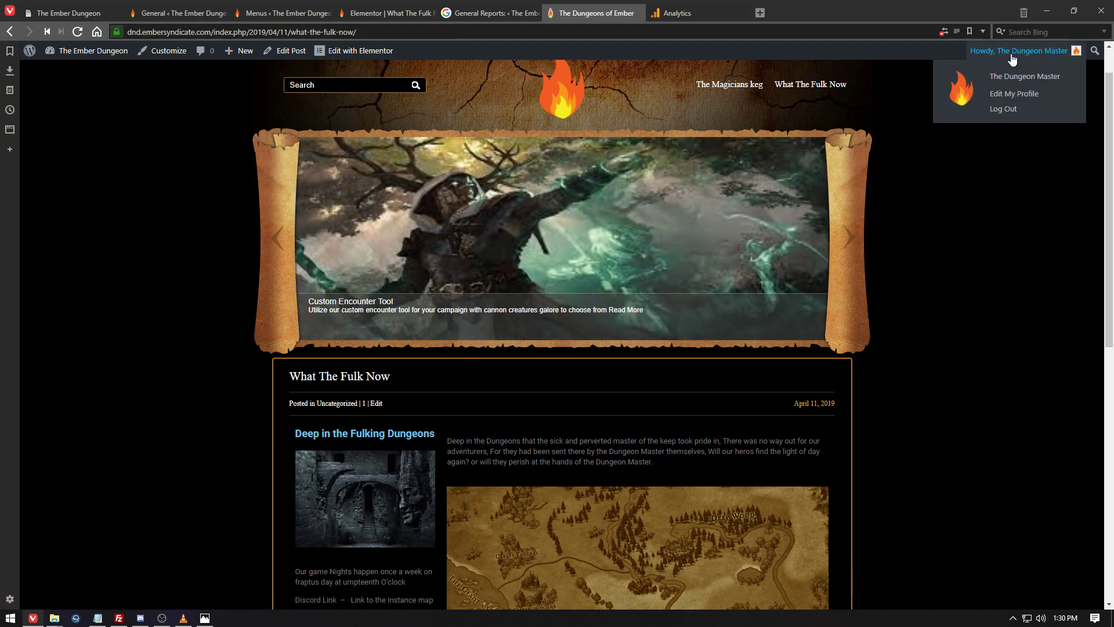
Log out of the administrator account and load dnd.embersyndicate.com/wp-login.php without the logged-out parameter.
mouse_move(989, 55)
left_click(994, 109)
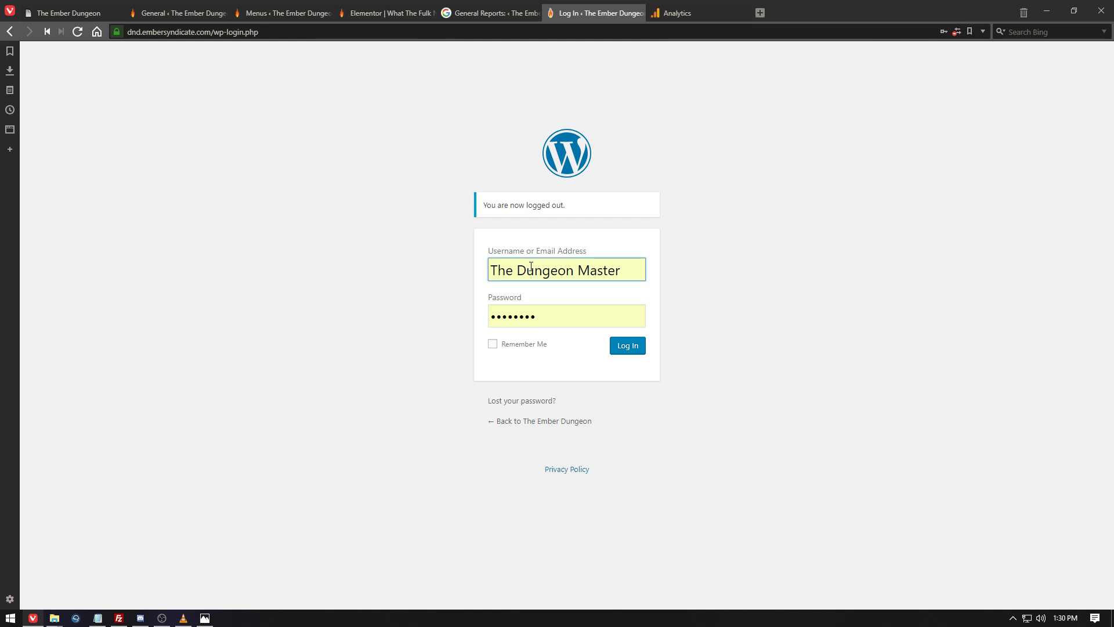
left_click_drag(314, 35, 232, 33)
left_click(342, 30)
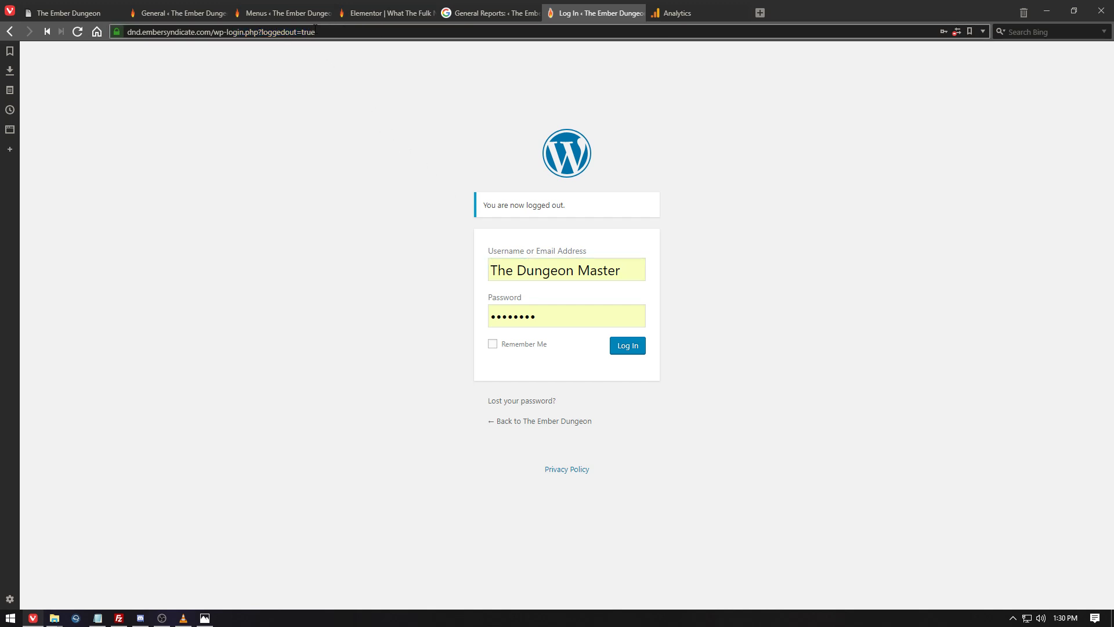
left_click_drag(317, 32, 244, 33)
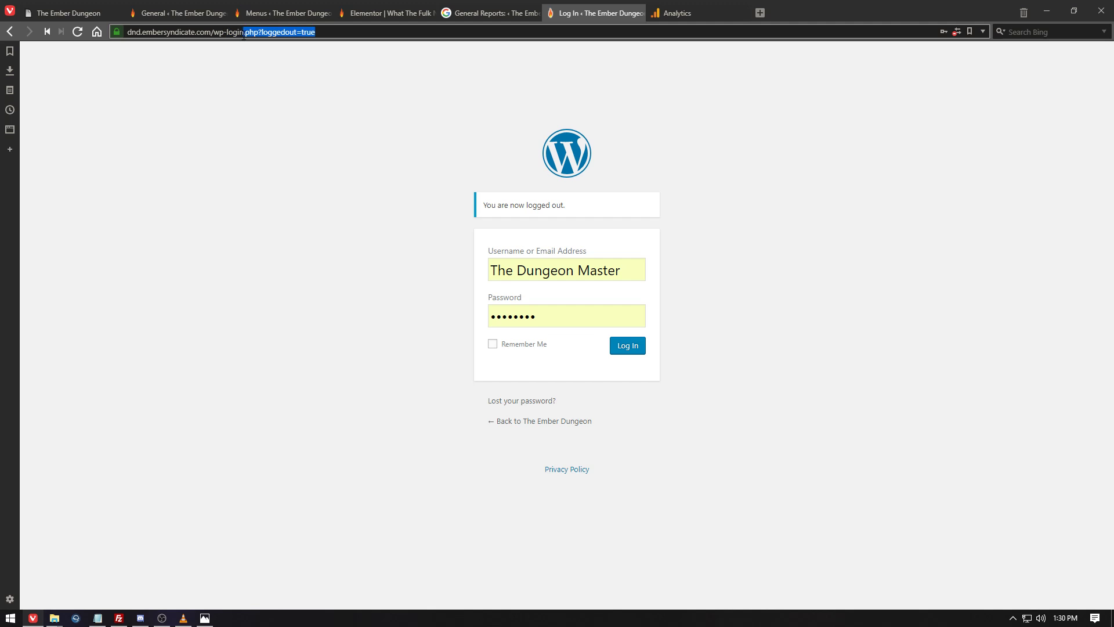
key("BackSpace")
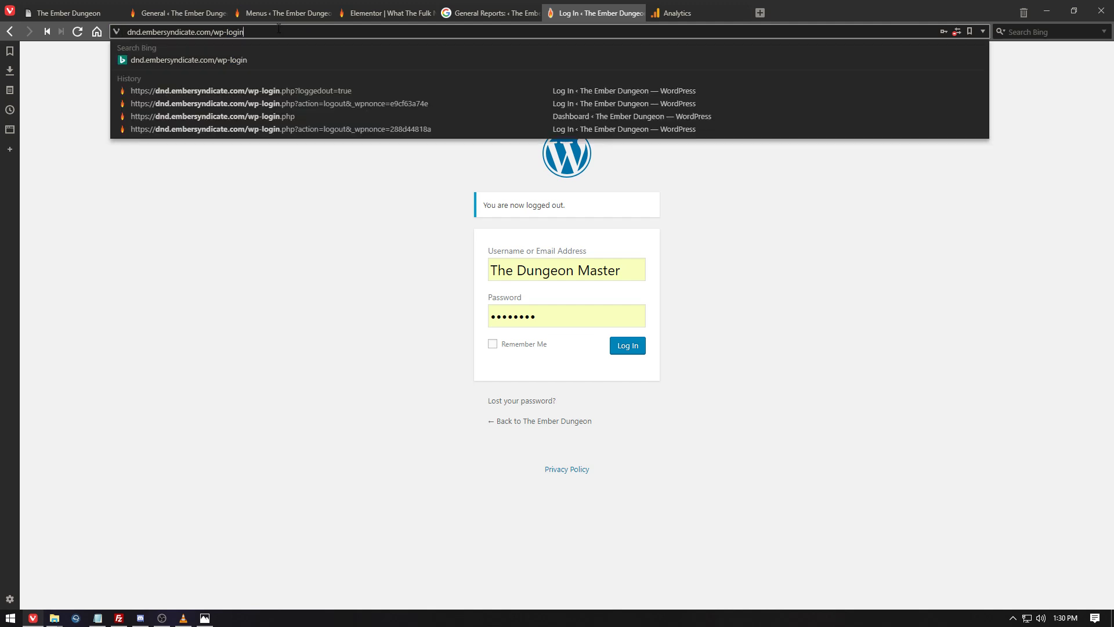
type(".php")
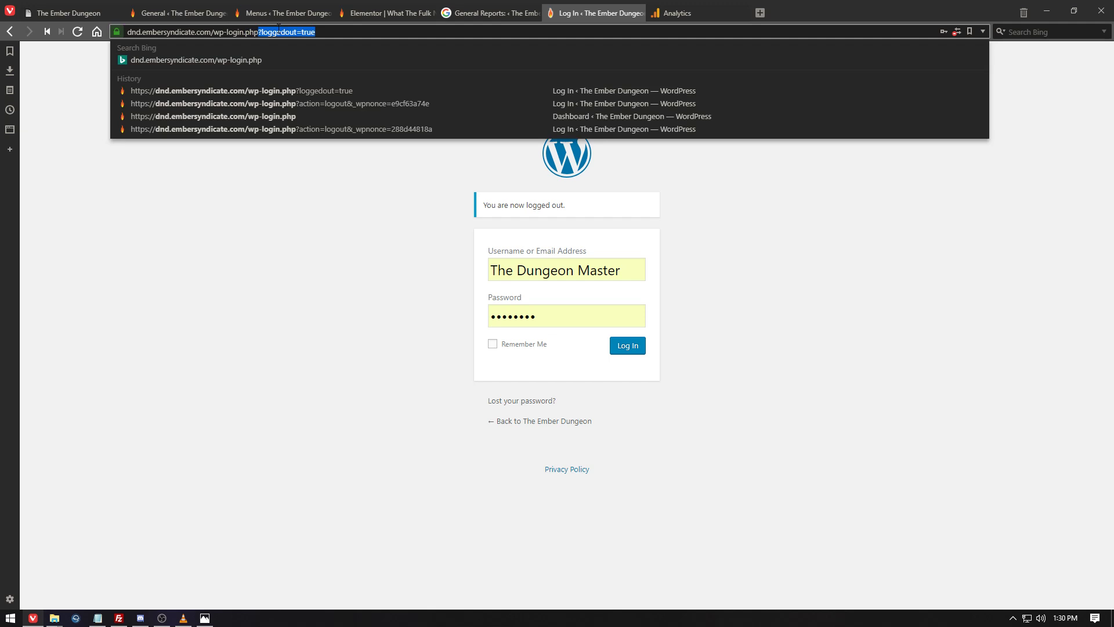
key("Delete")
key("Return")
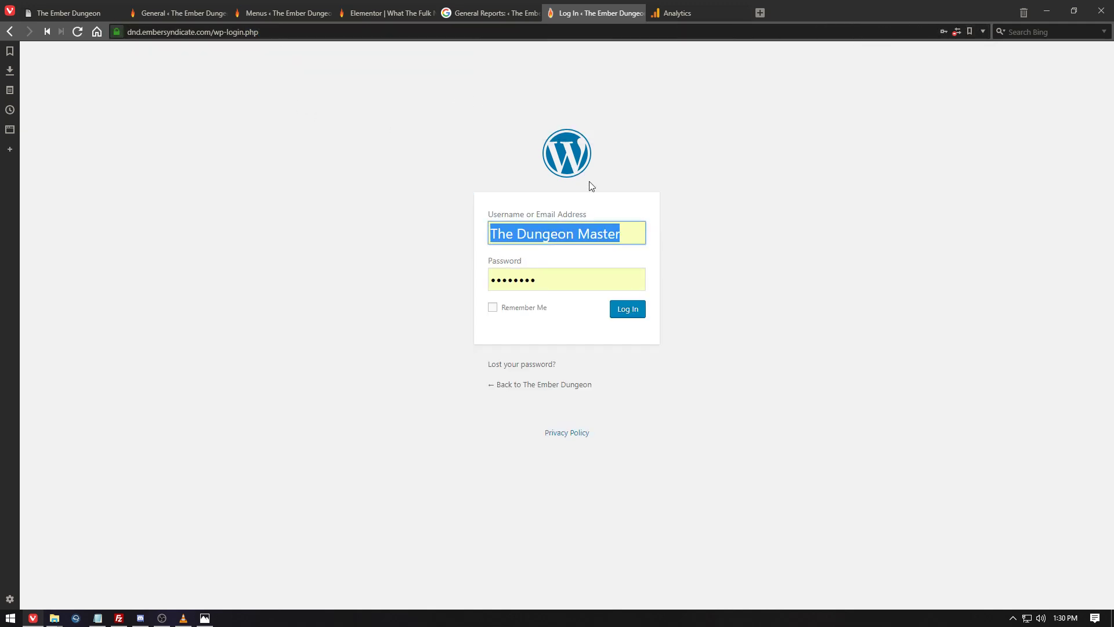
Log in to the member account with its saved username and password.
left_click(626, 232)
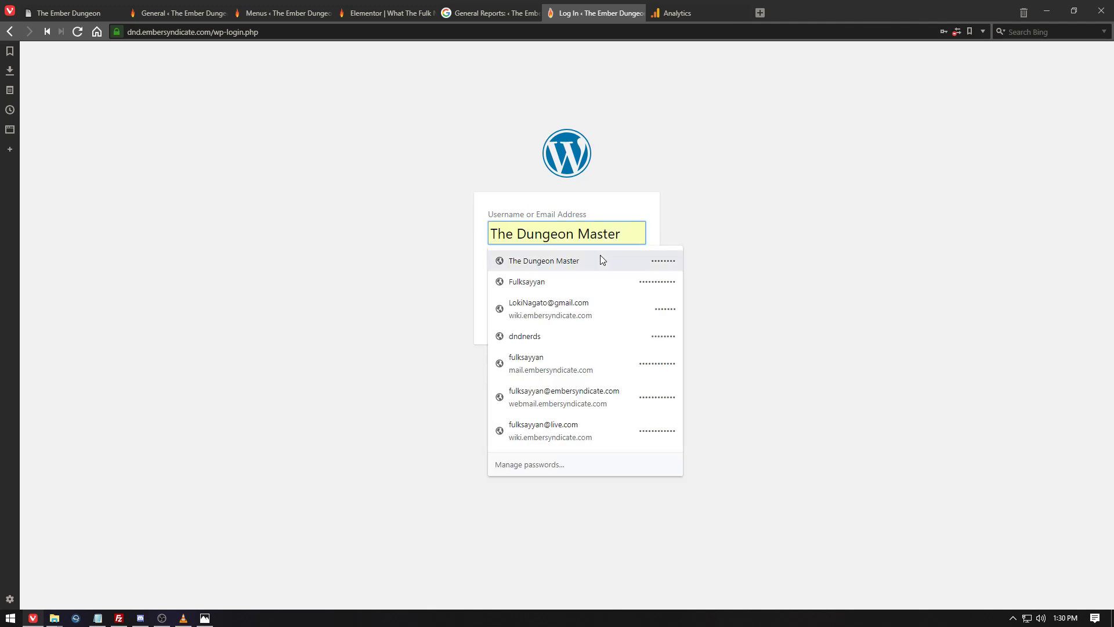
left_click(569, 279)
left_click(627, 308)
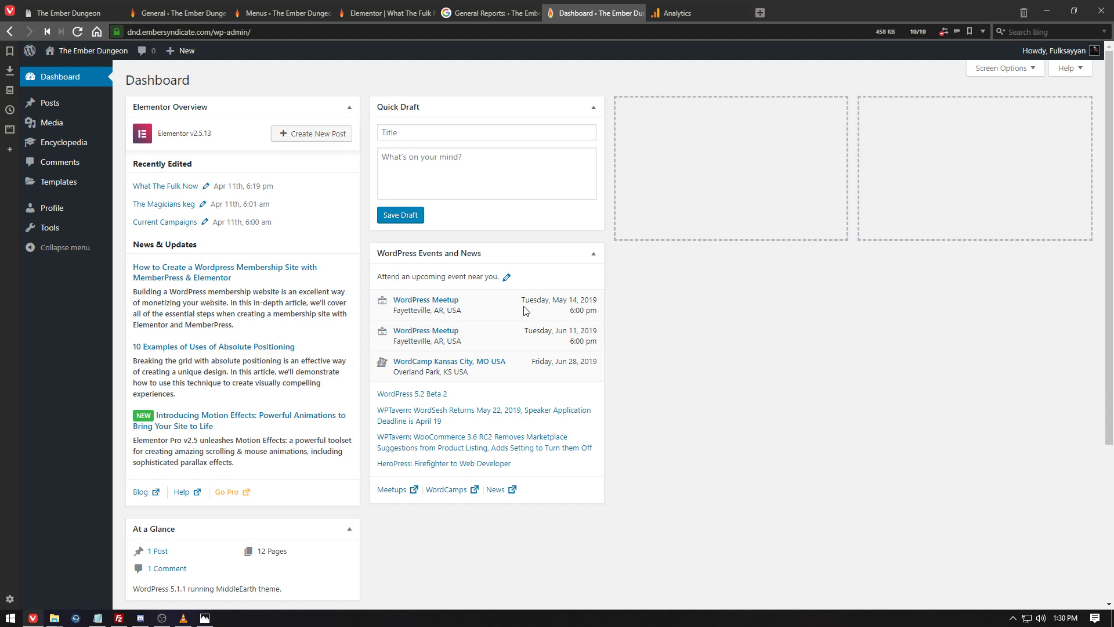
As the member, check the Posts, Encyclopedia and Comments lists in the admin area.
left_click(39, 103)
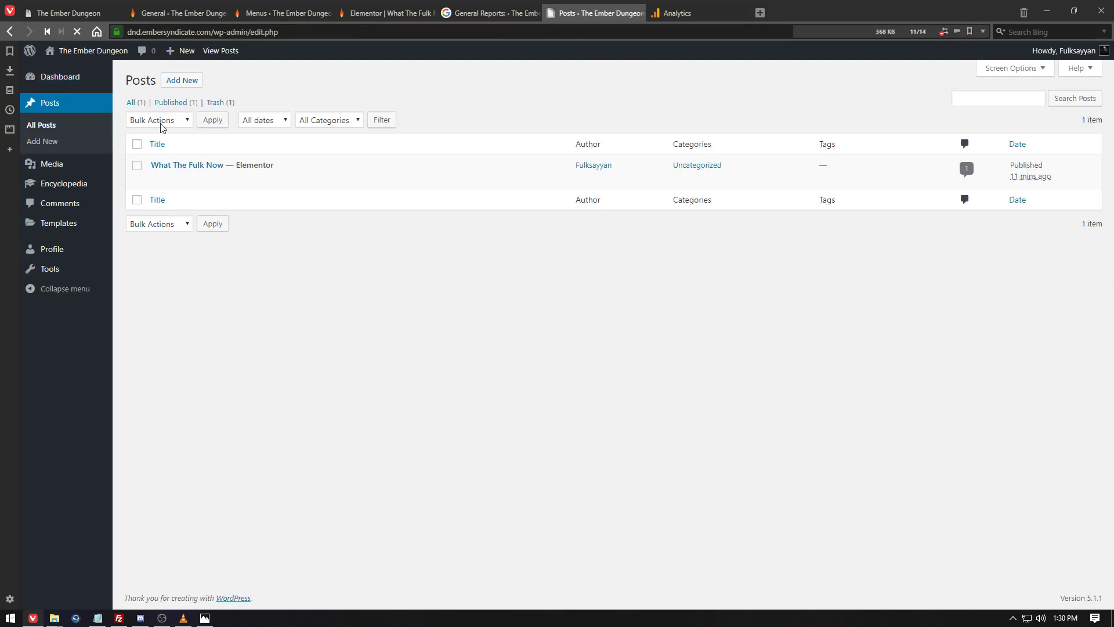
mouse_move(50, 168)
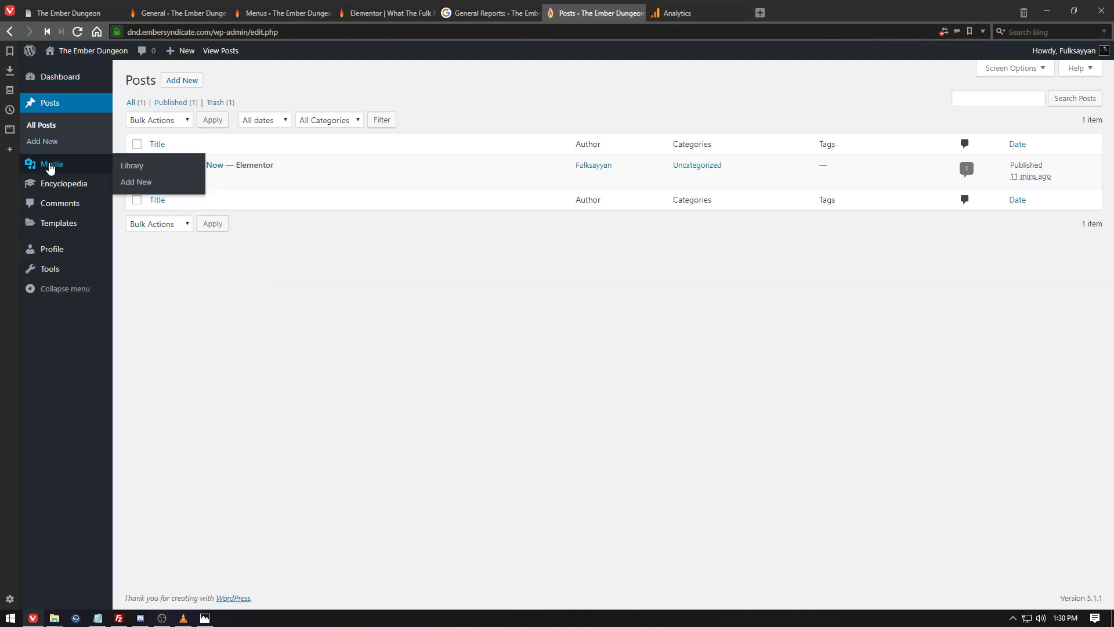
left_click(54, 187)
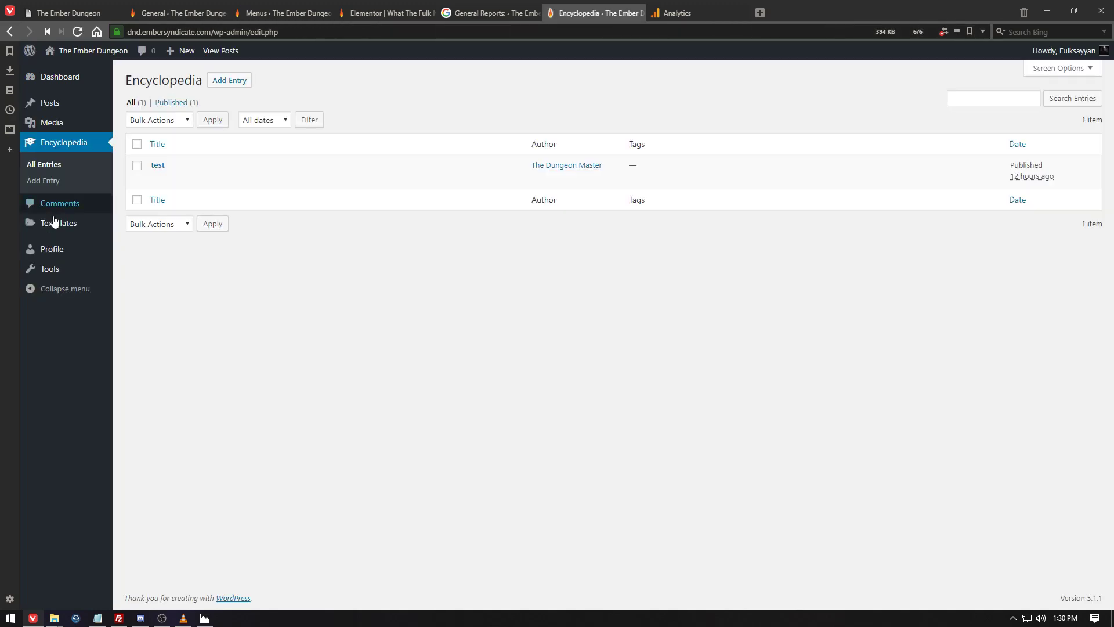
left_click(56, 212)
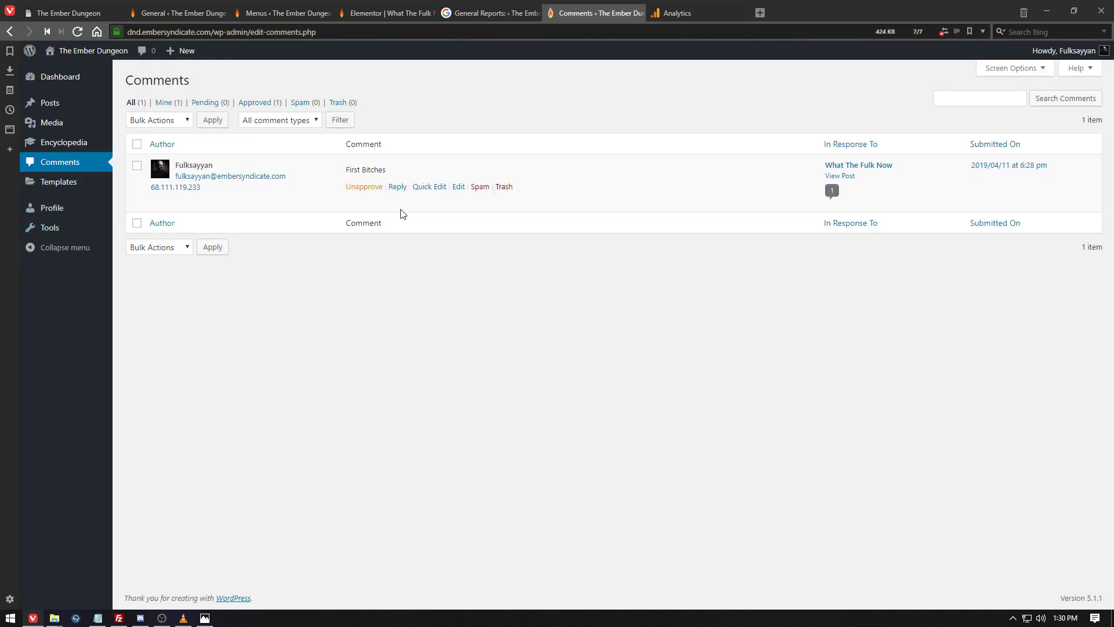